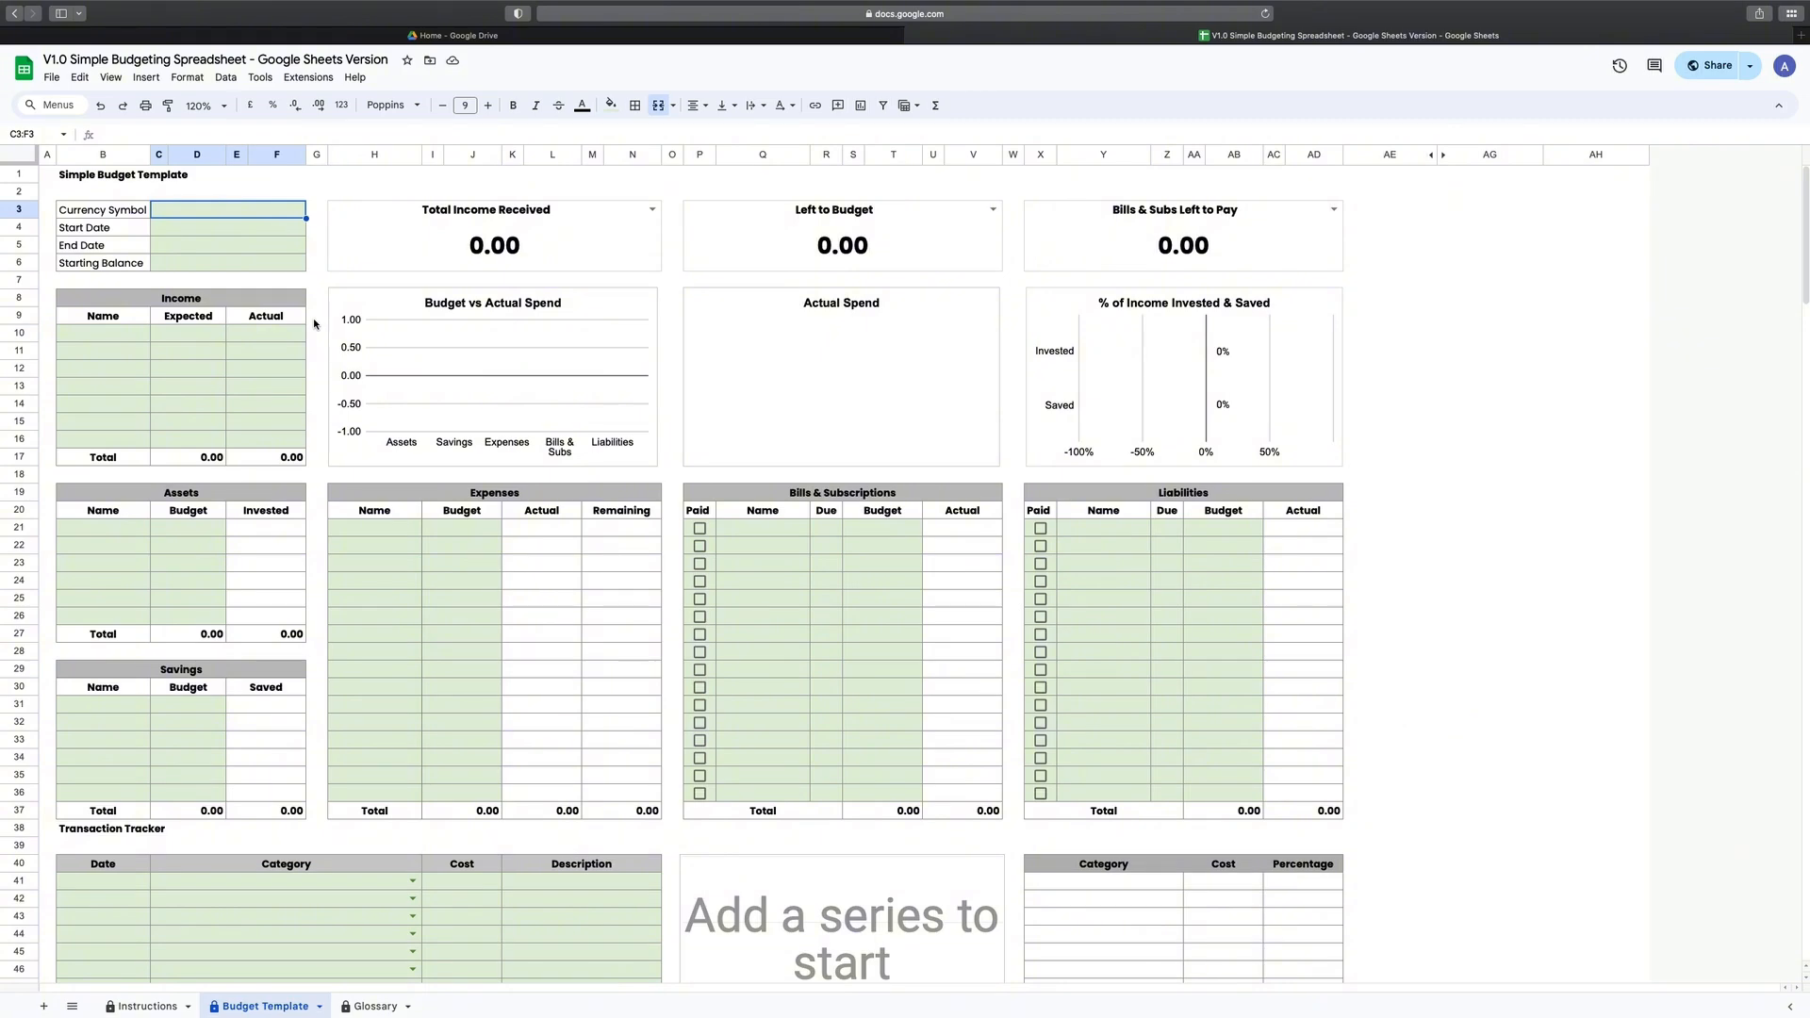
# Step: Read through the Instructions sheet, including the usage steps, the disclaimers and the note about making a copy
pyautogui.click(139, 1006)
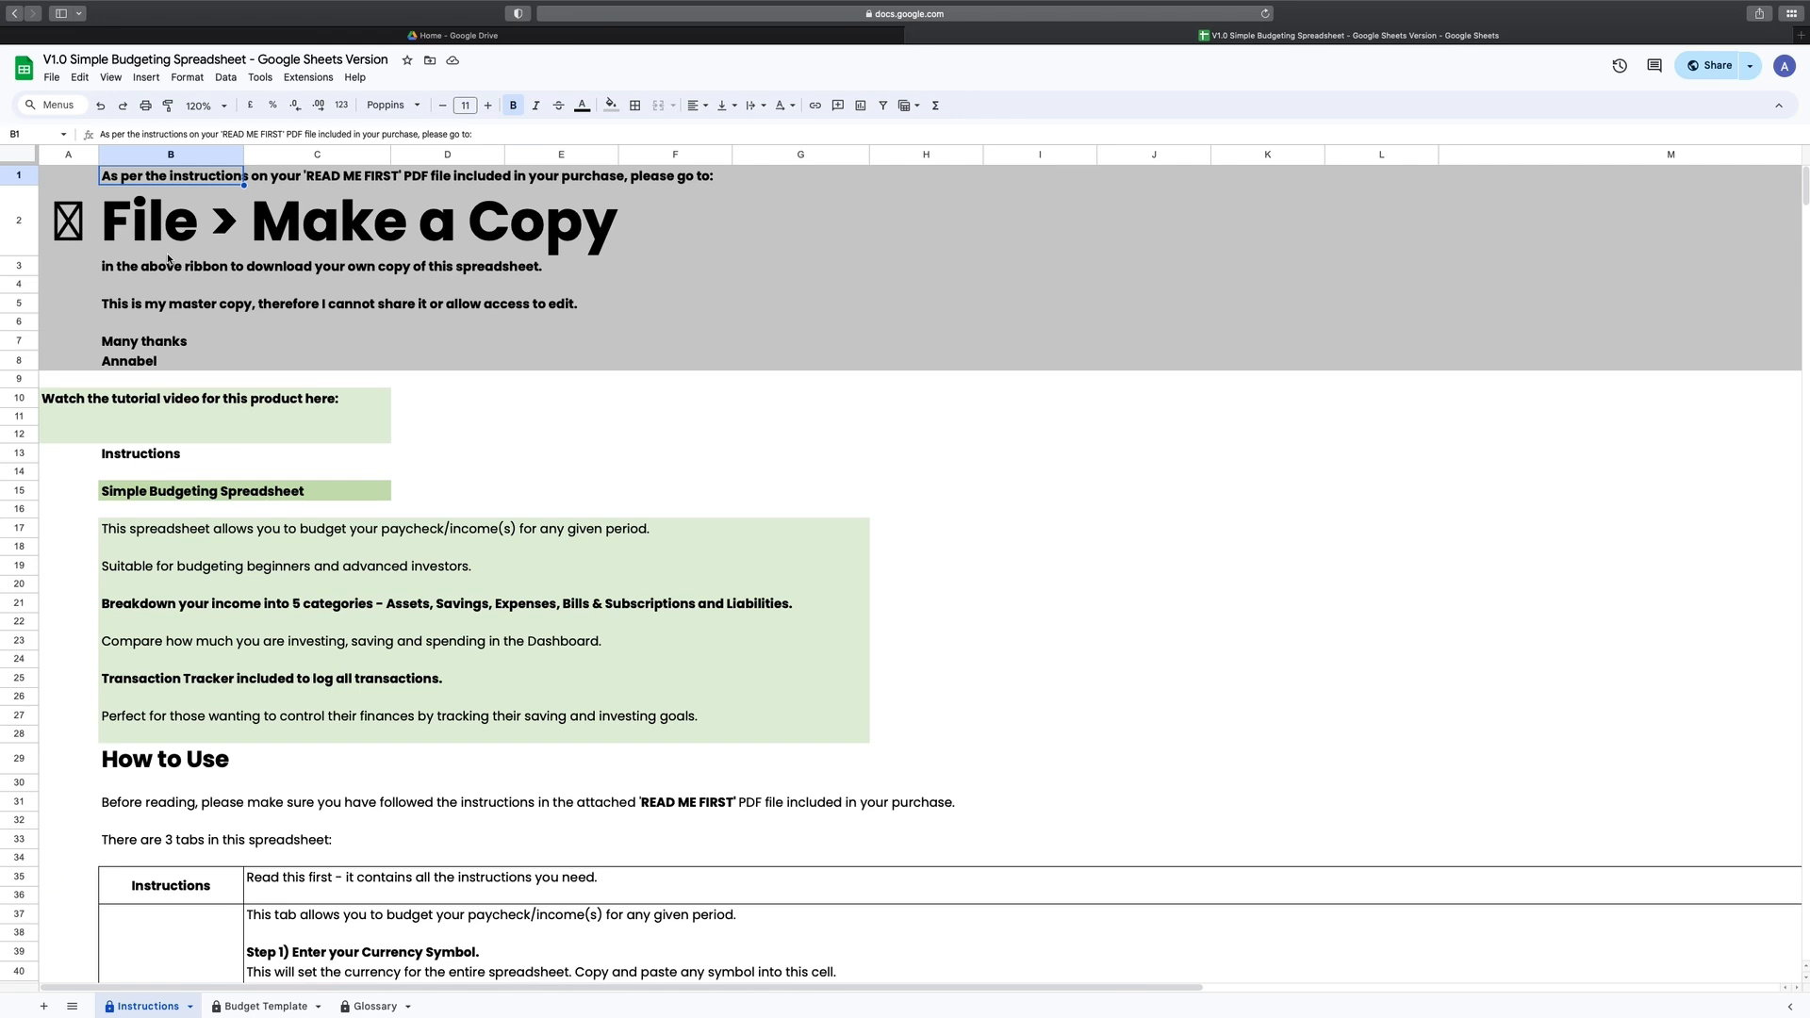
pyautogui.scroll(-5, 466, 415)
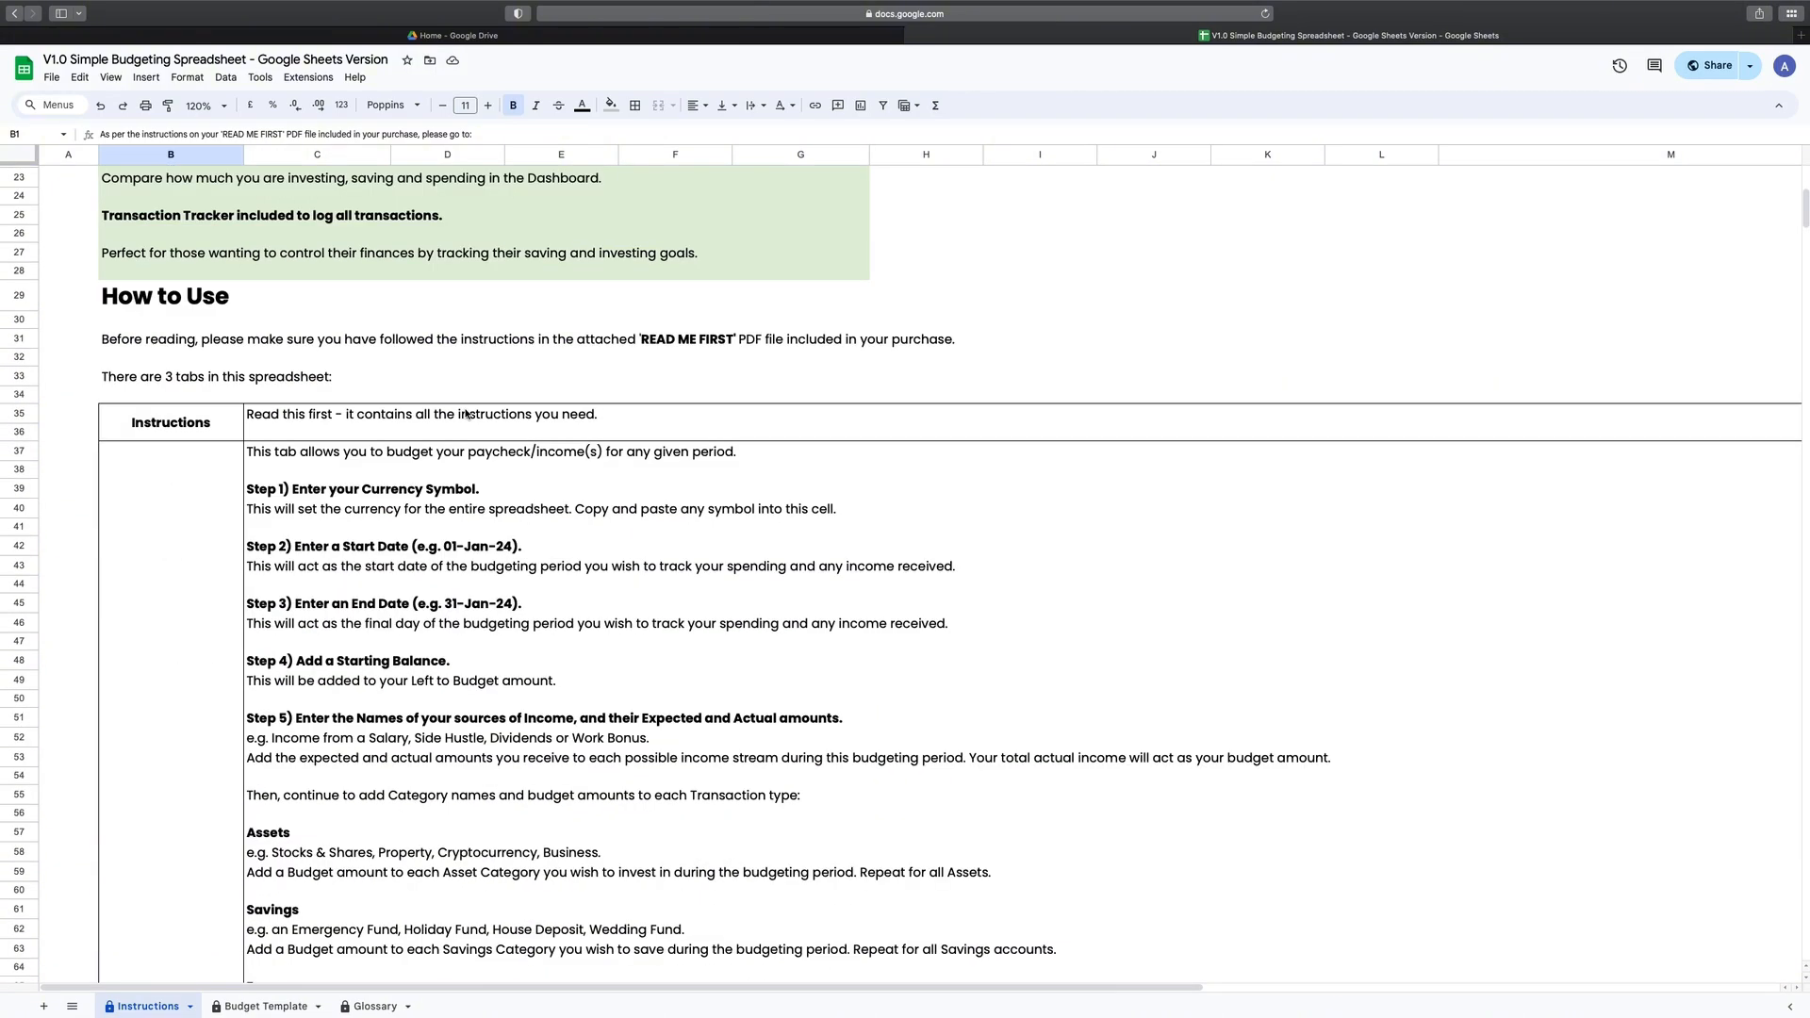
pyautogui.scroll(-15, 465, 414)
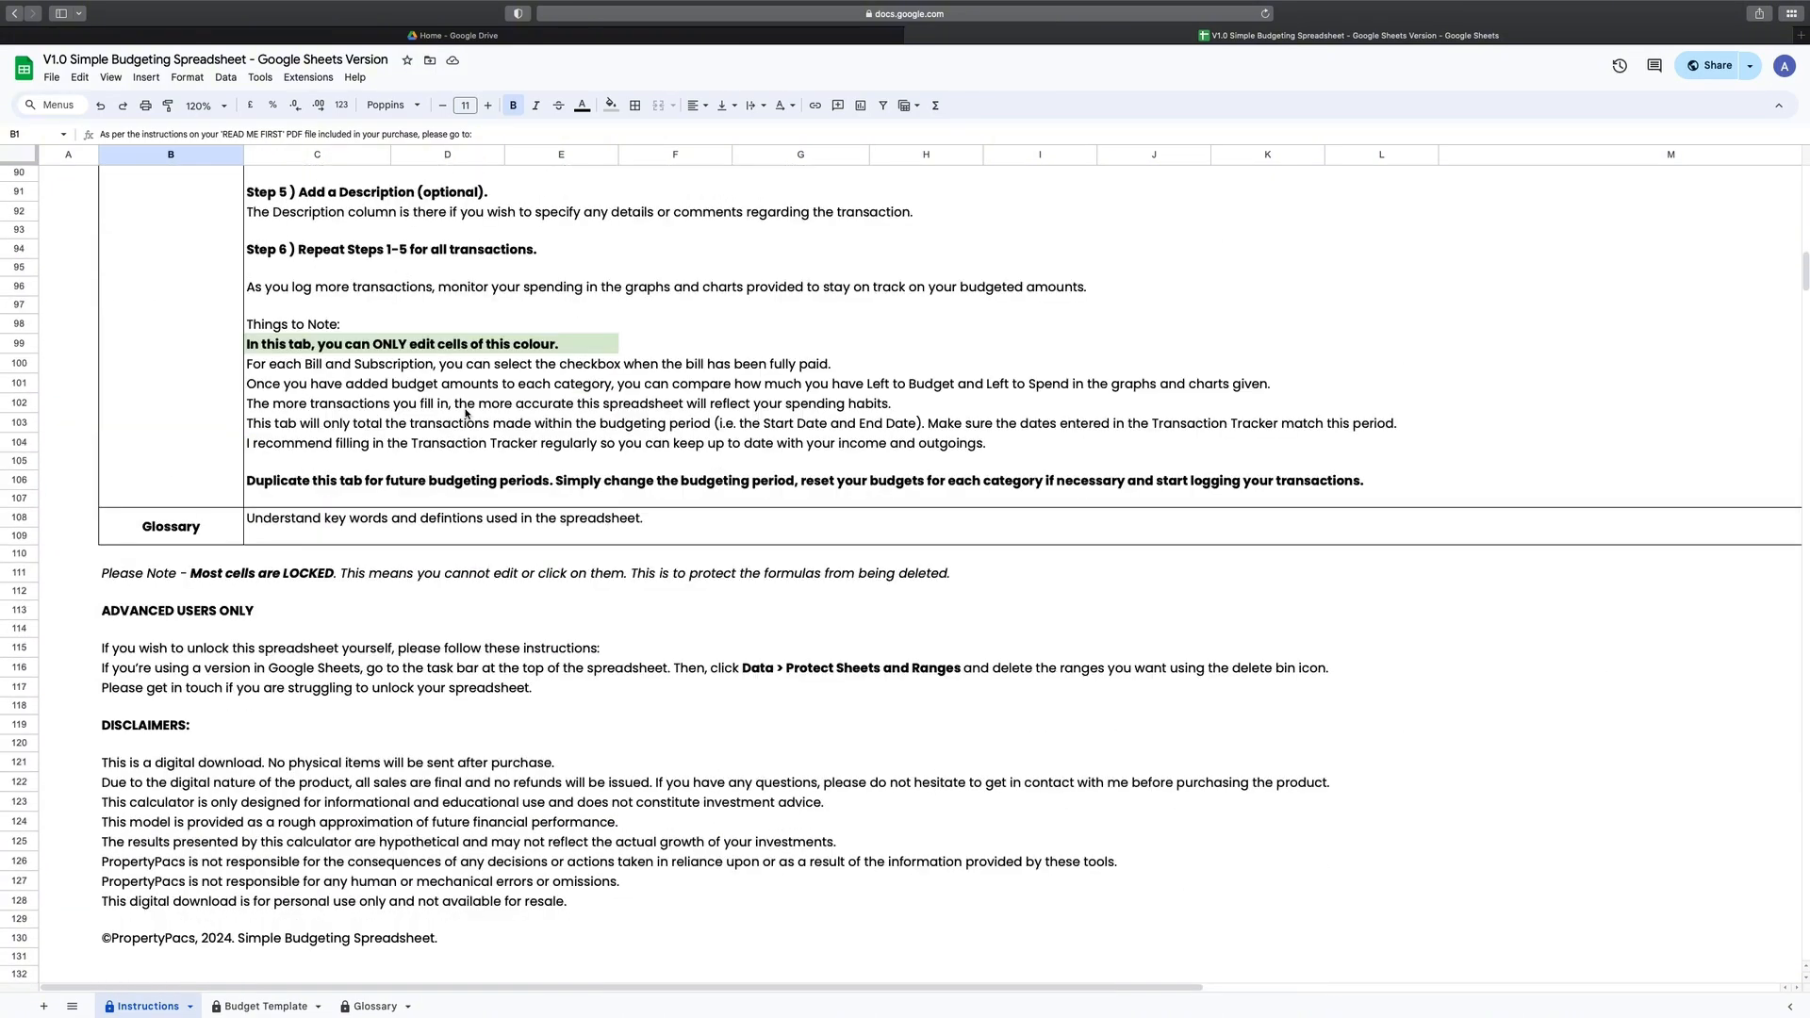
pyautogui.scroll(-3, 465, 415)
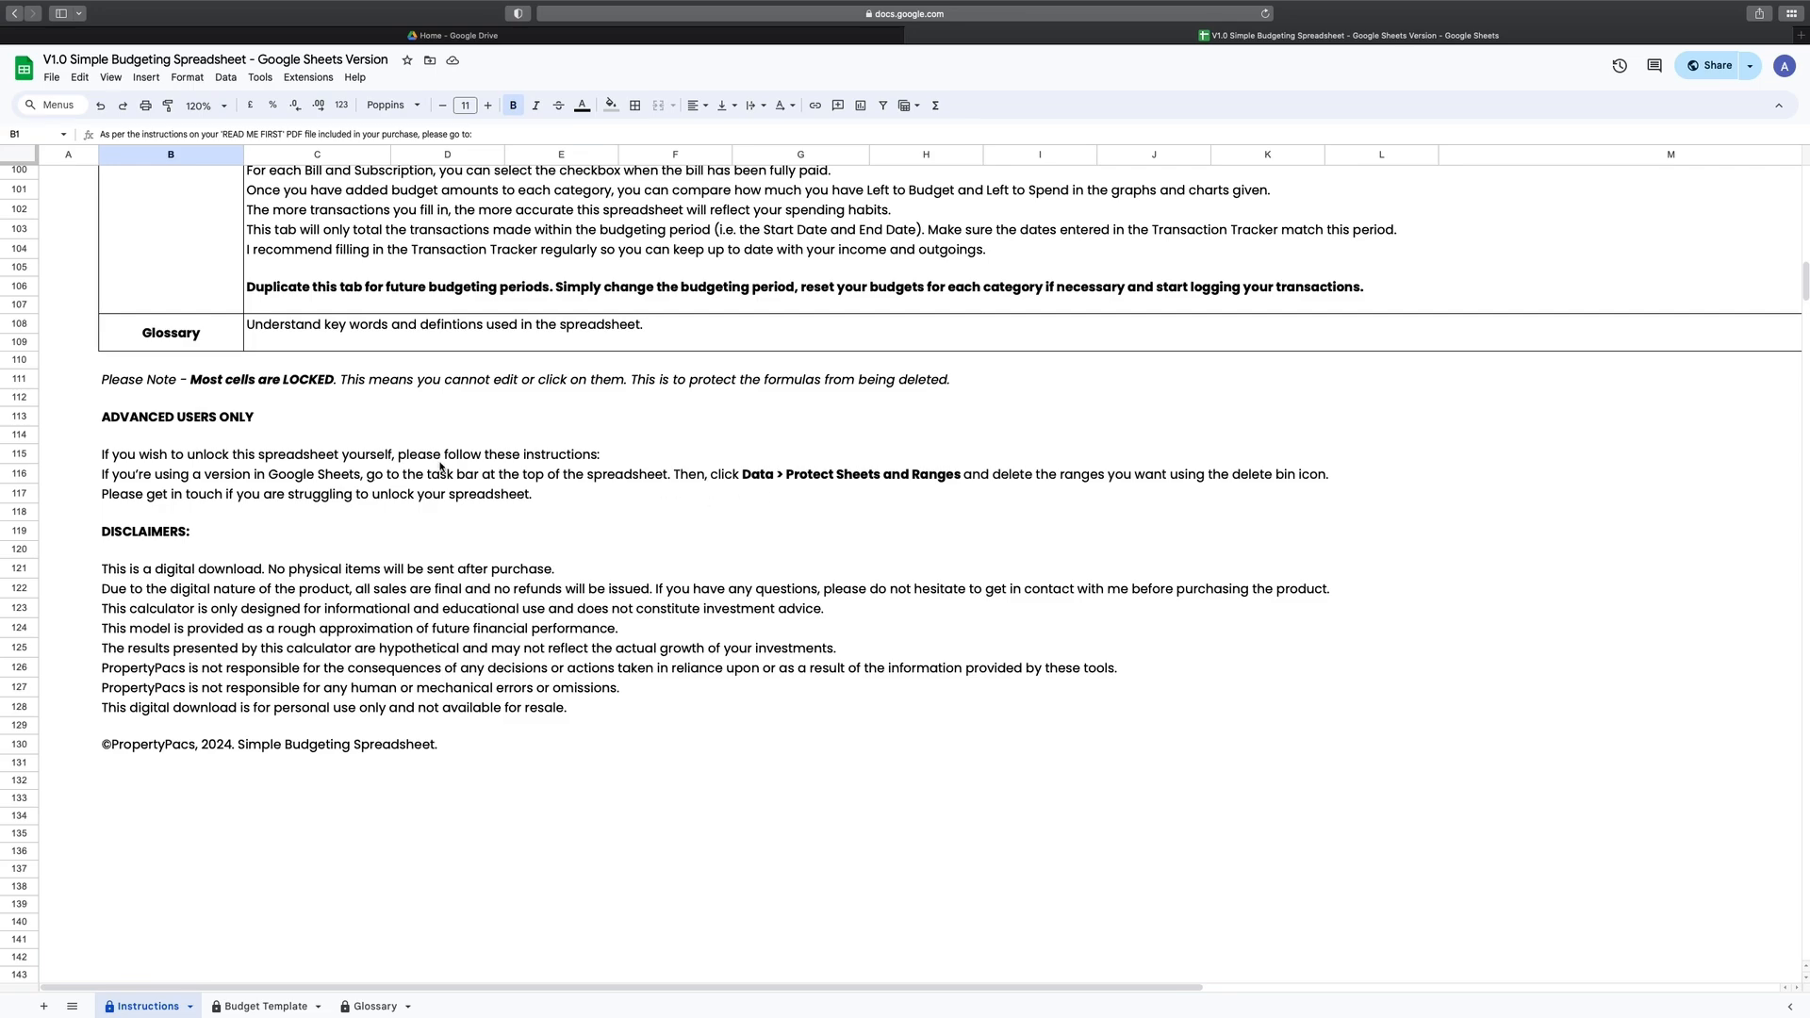
pyautogui.scroll(14, 439, 466)
pyautogui.scroll(15, 439, 465)
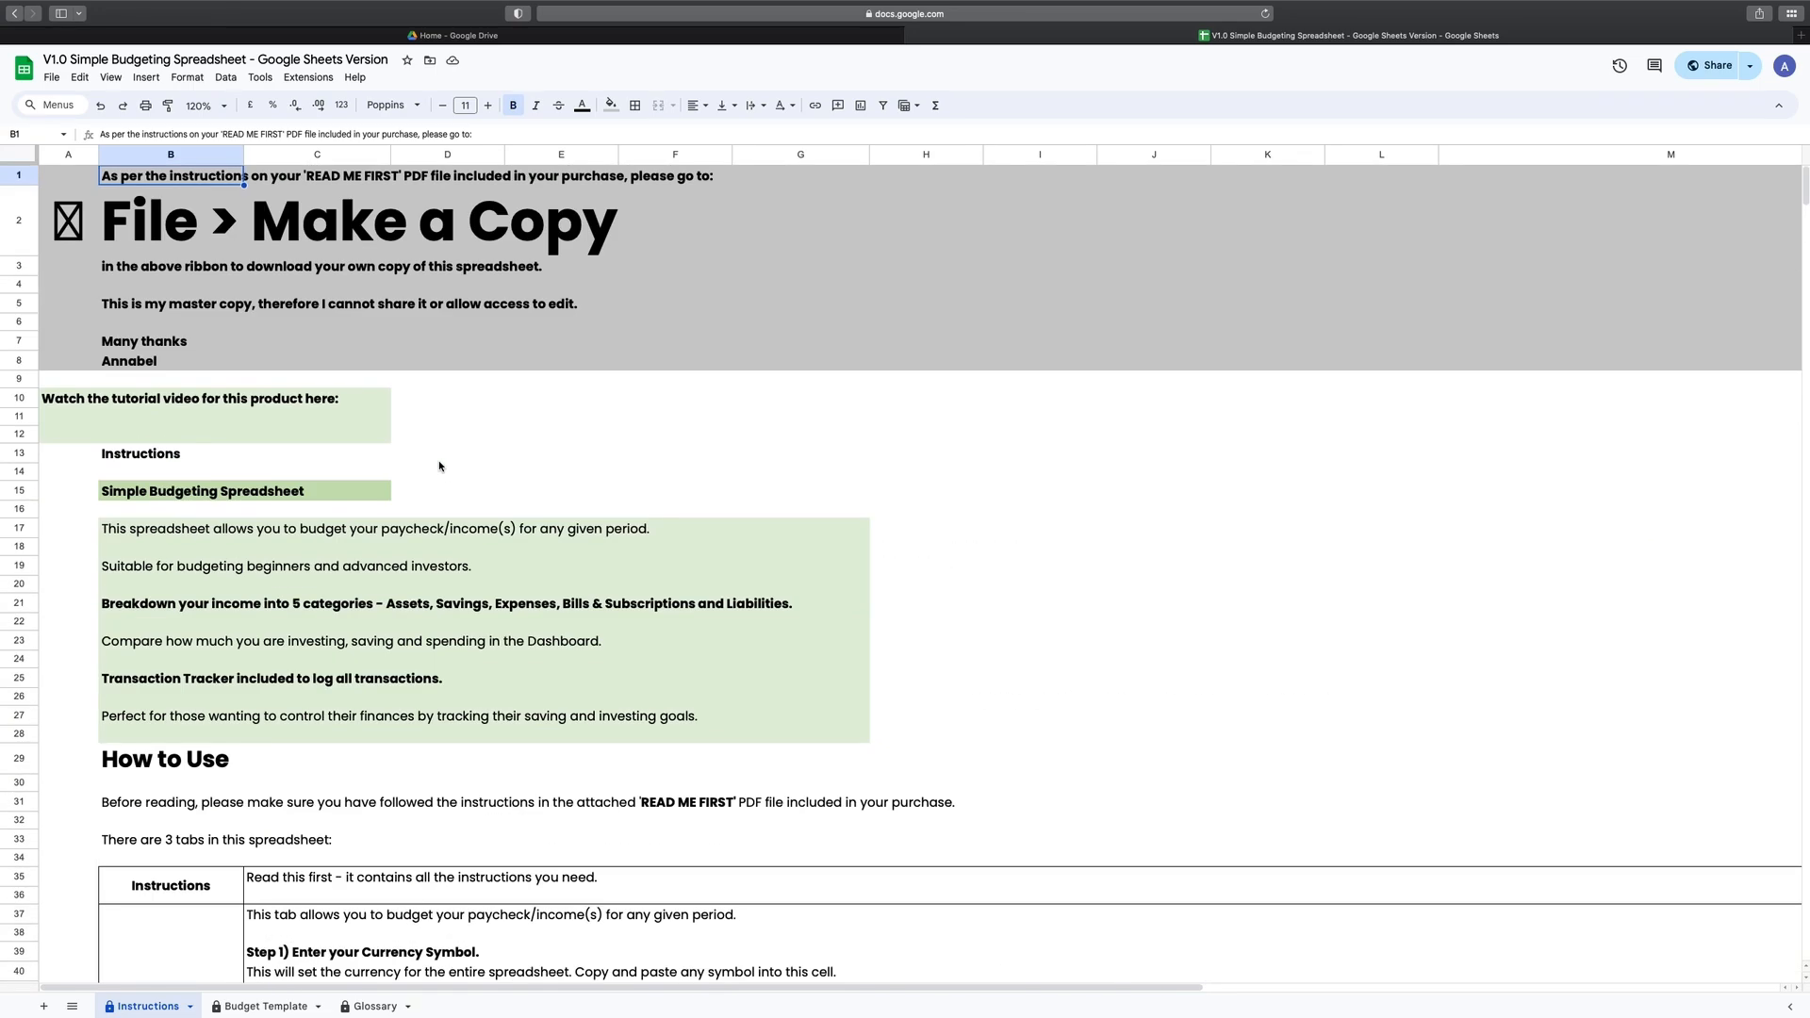
pyautogui.moveTo(71, 177); pyautogui.dragTo(641, 363)
pyautogui.click(649, 359)
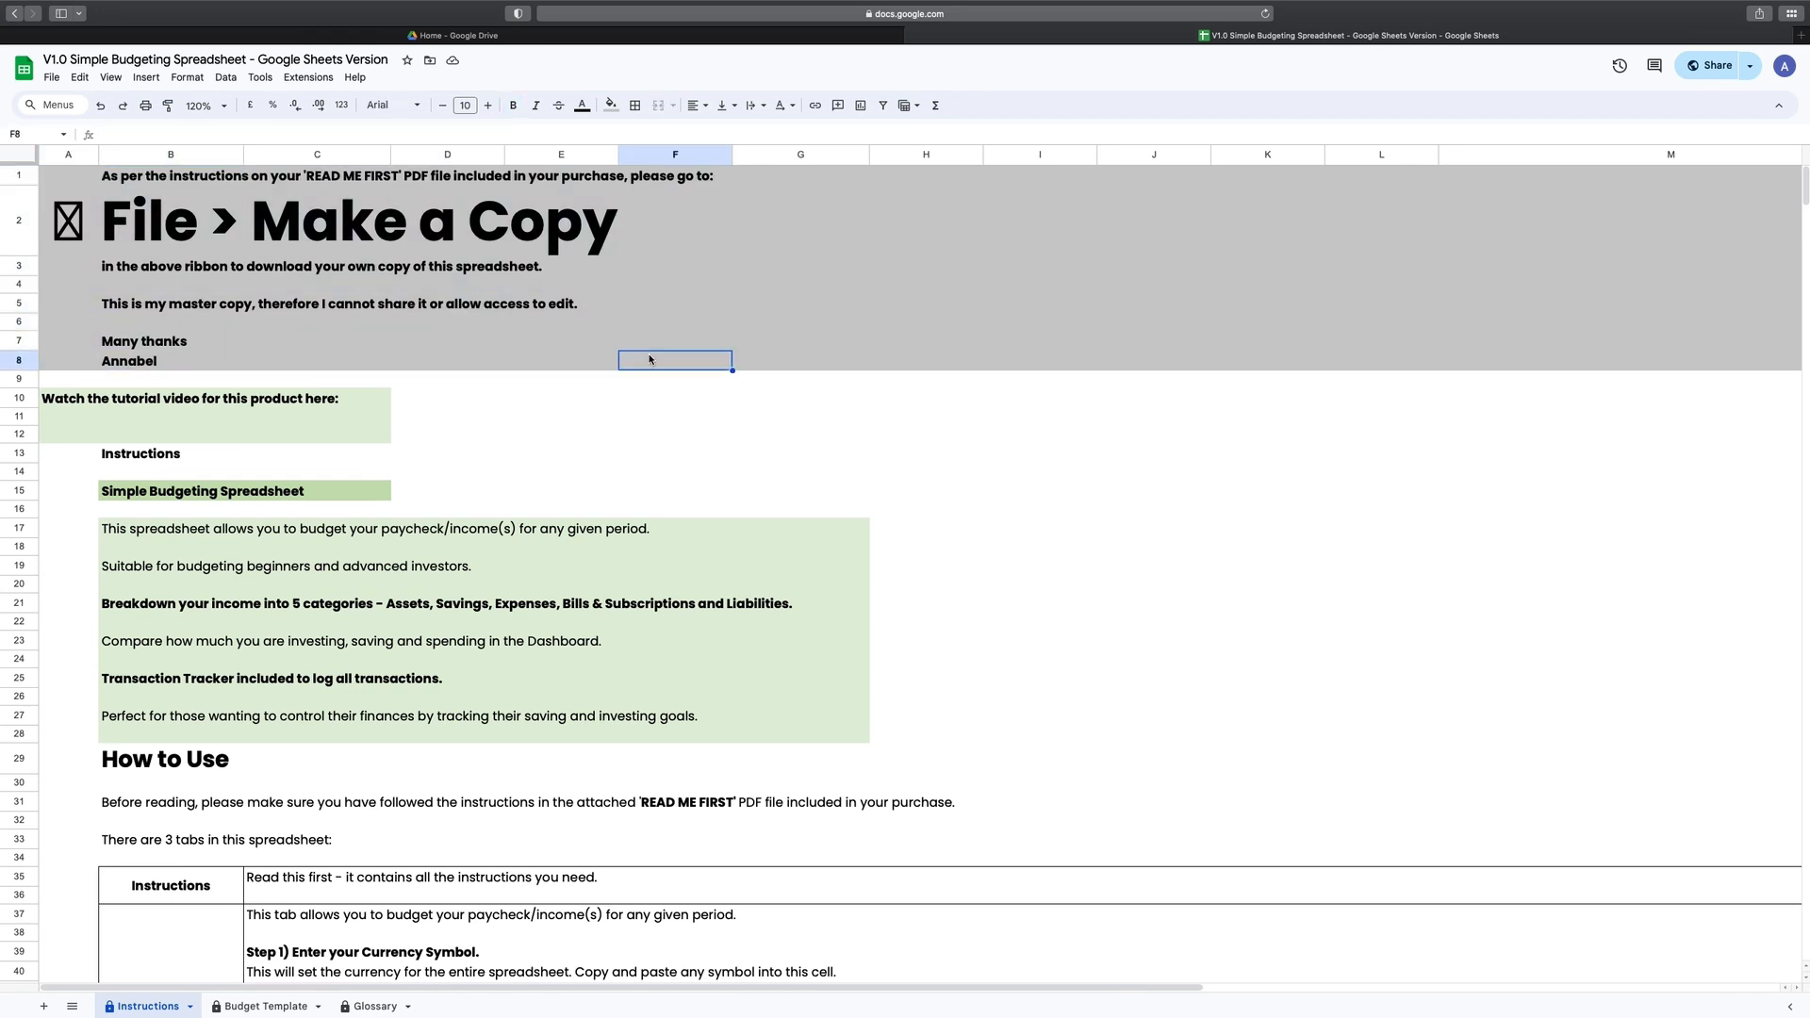
# Step: Make a copy of the master budgeting spreadsheet in the Budgeting Spreadsheets folder, keeping the suggested name
pyautogui.click(51, 78)
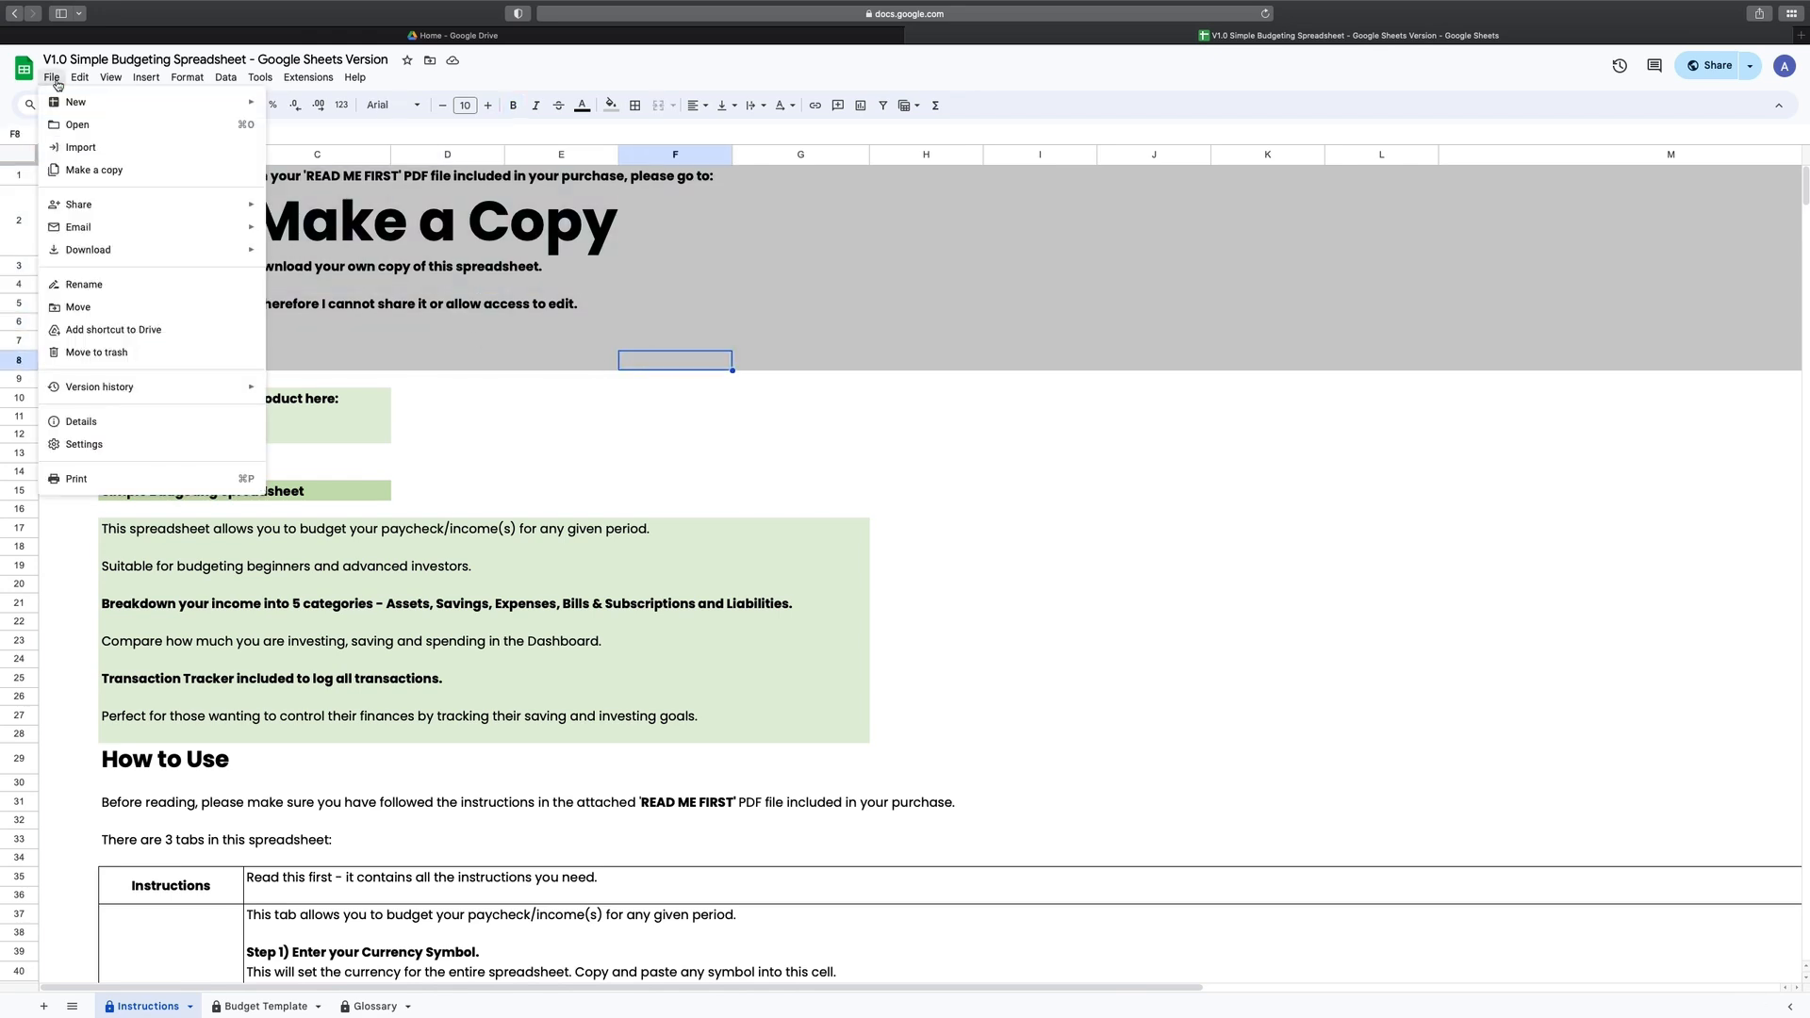
pyautogui.click(138, 171)
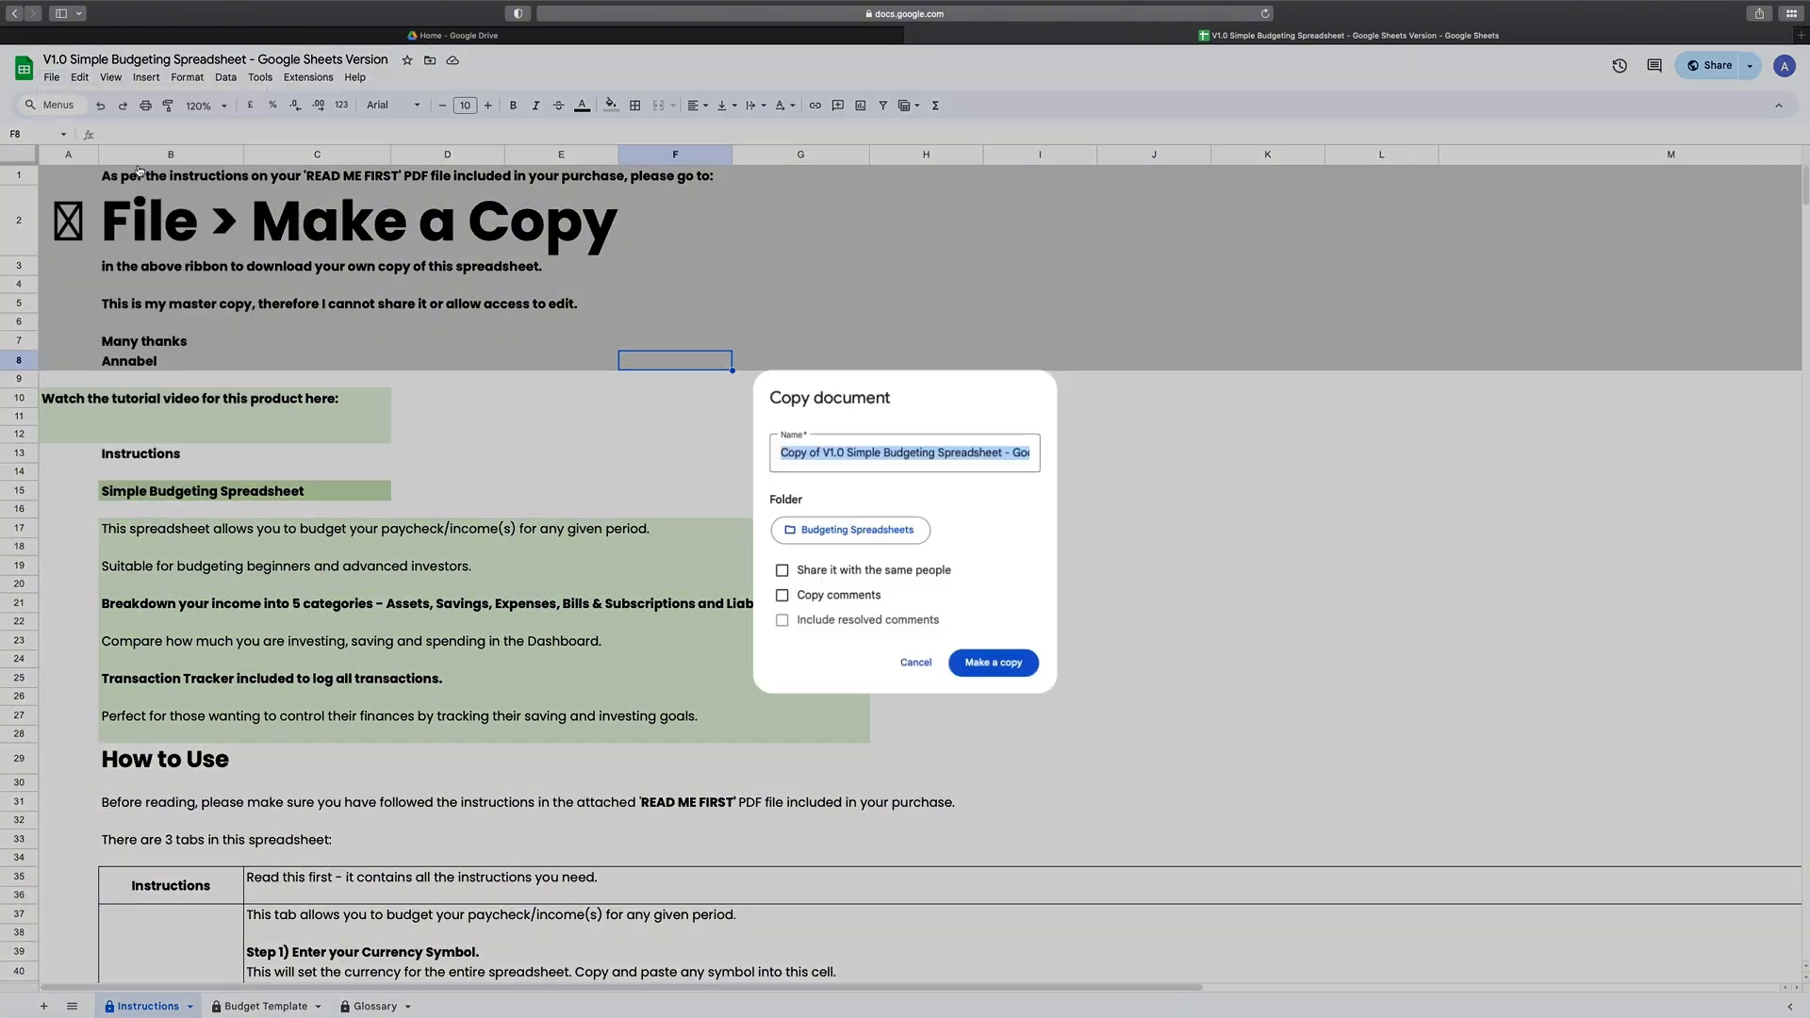
pyautogui.click(992, 666)
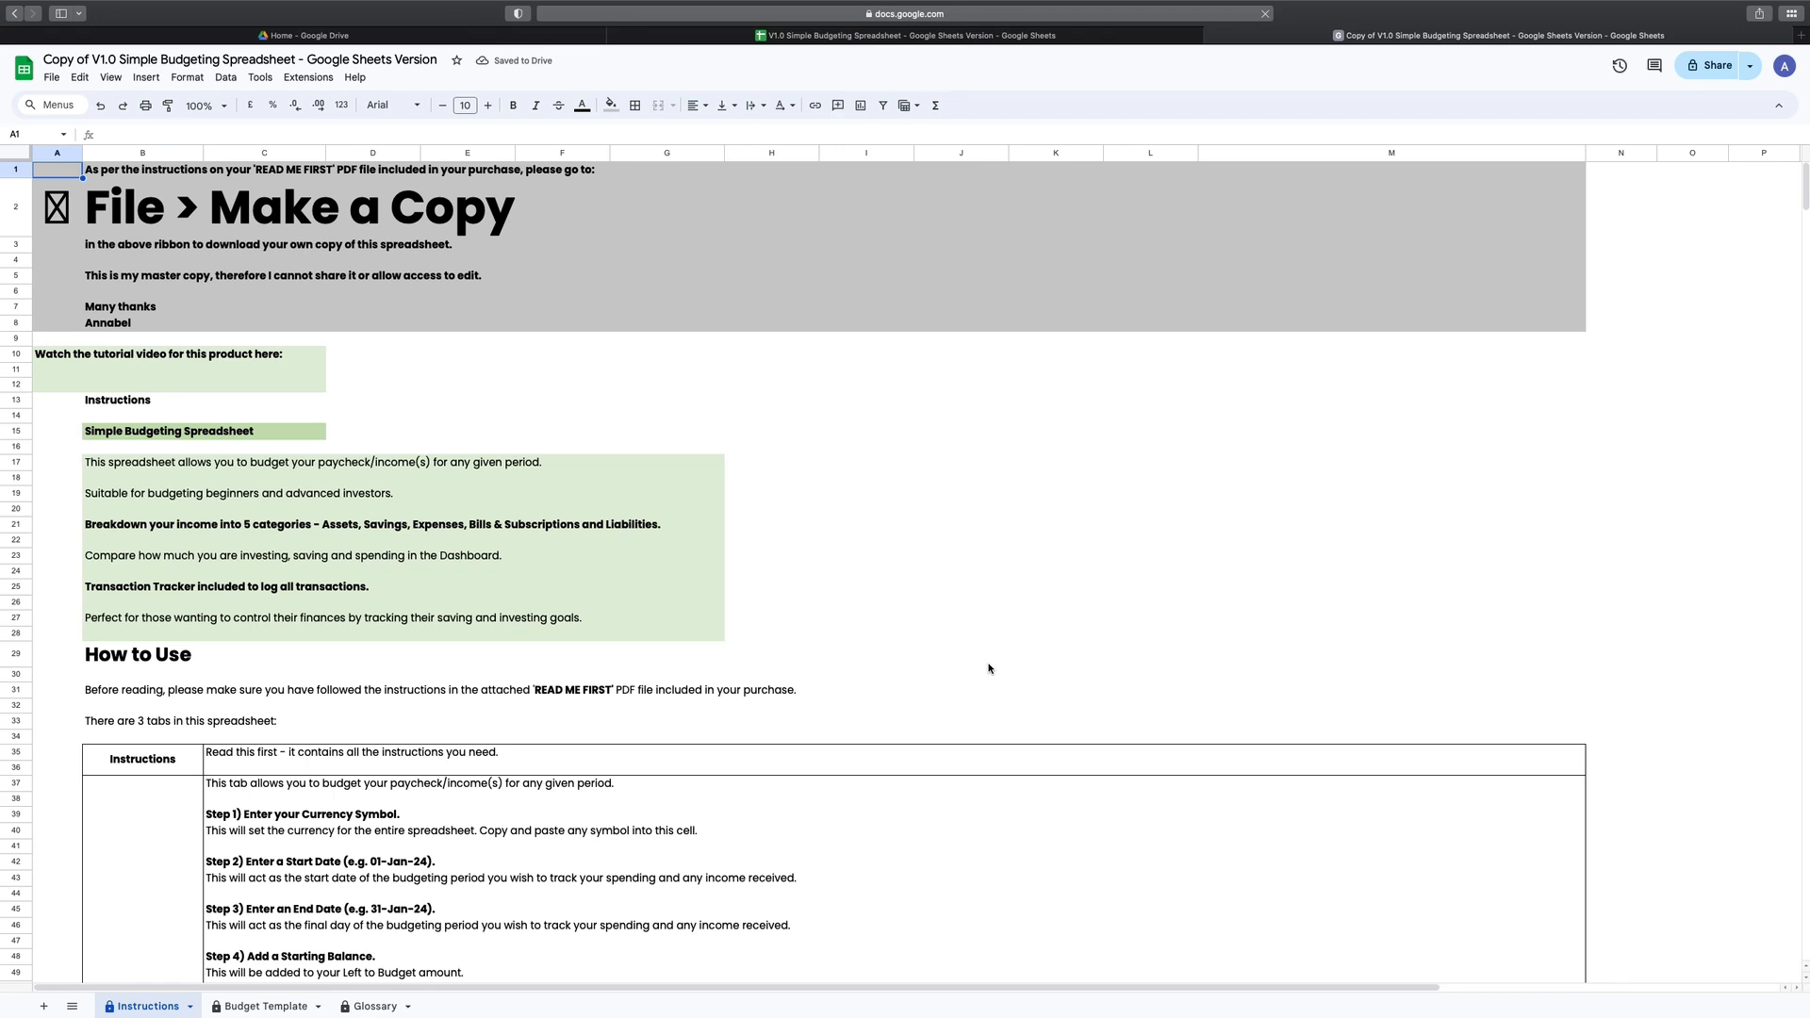
# Step: Set the zoom level of the copied spreadsheet to 120%
pyautogui.click(194, 107)
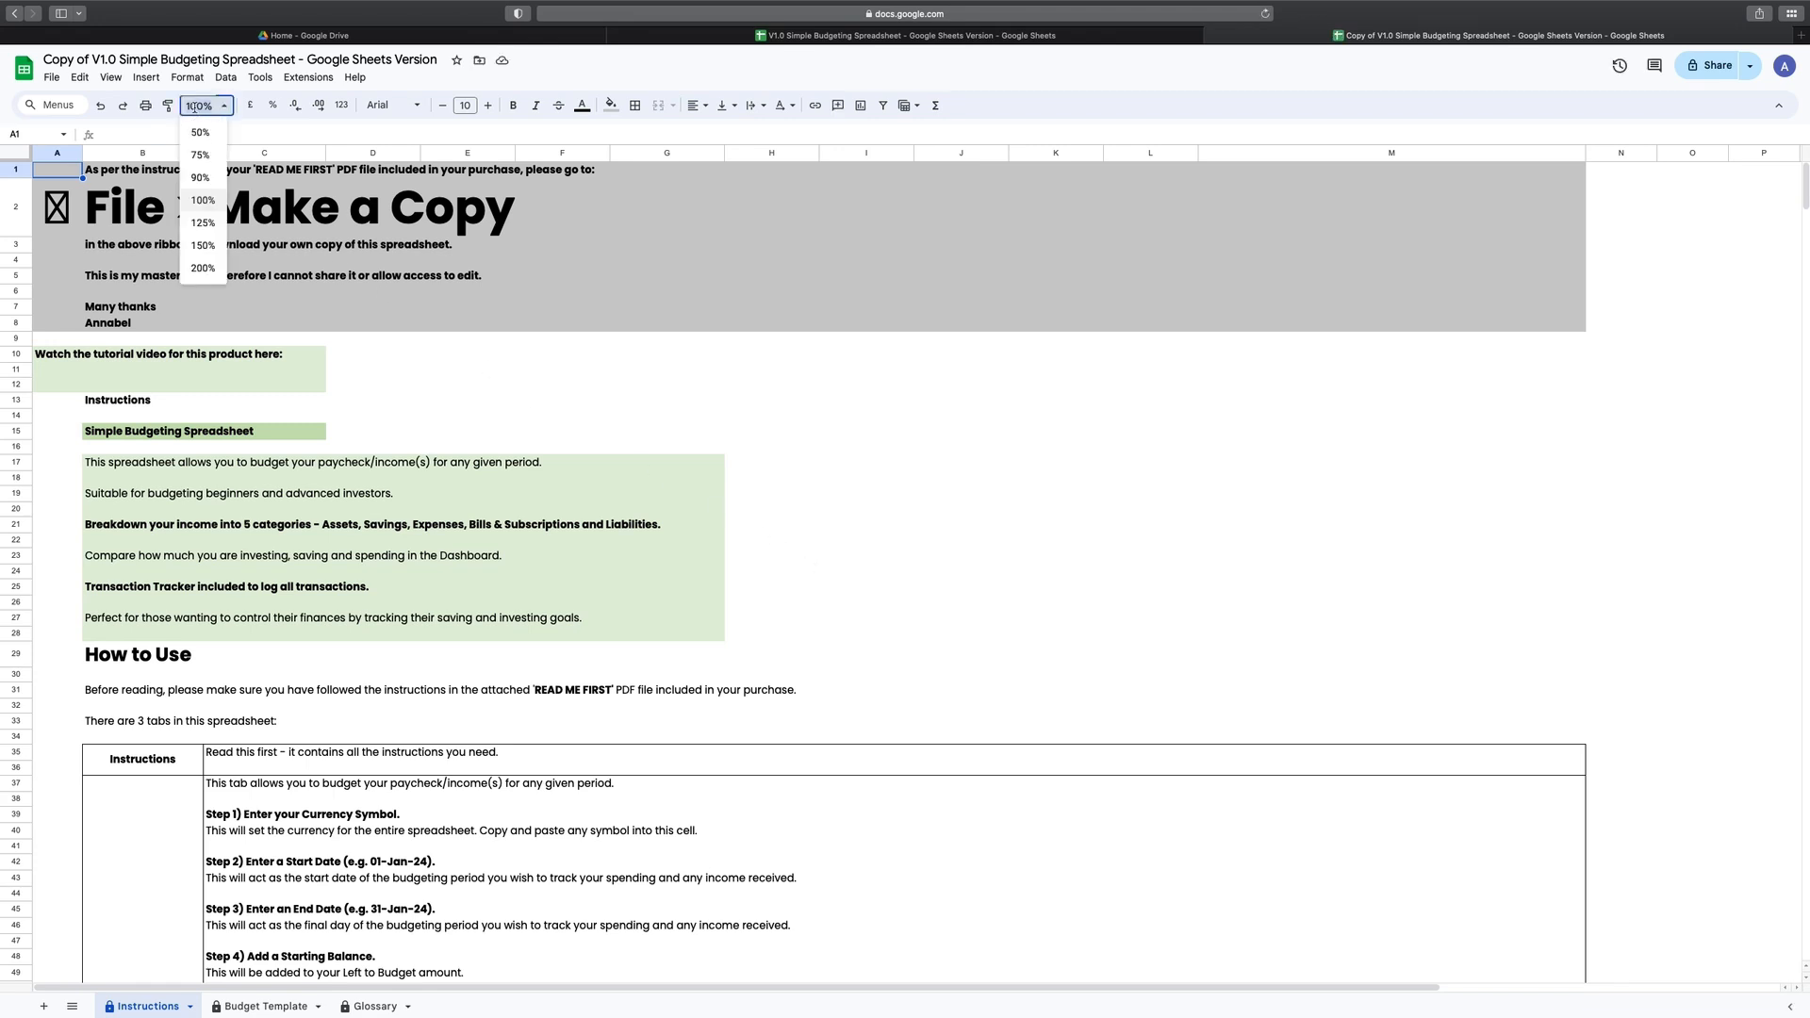
pyautogui.write('120')
pyautogui.press('Return')
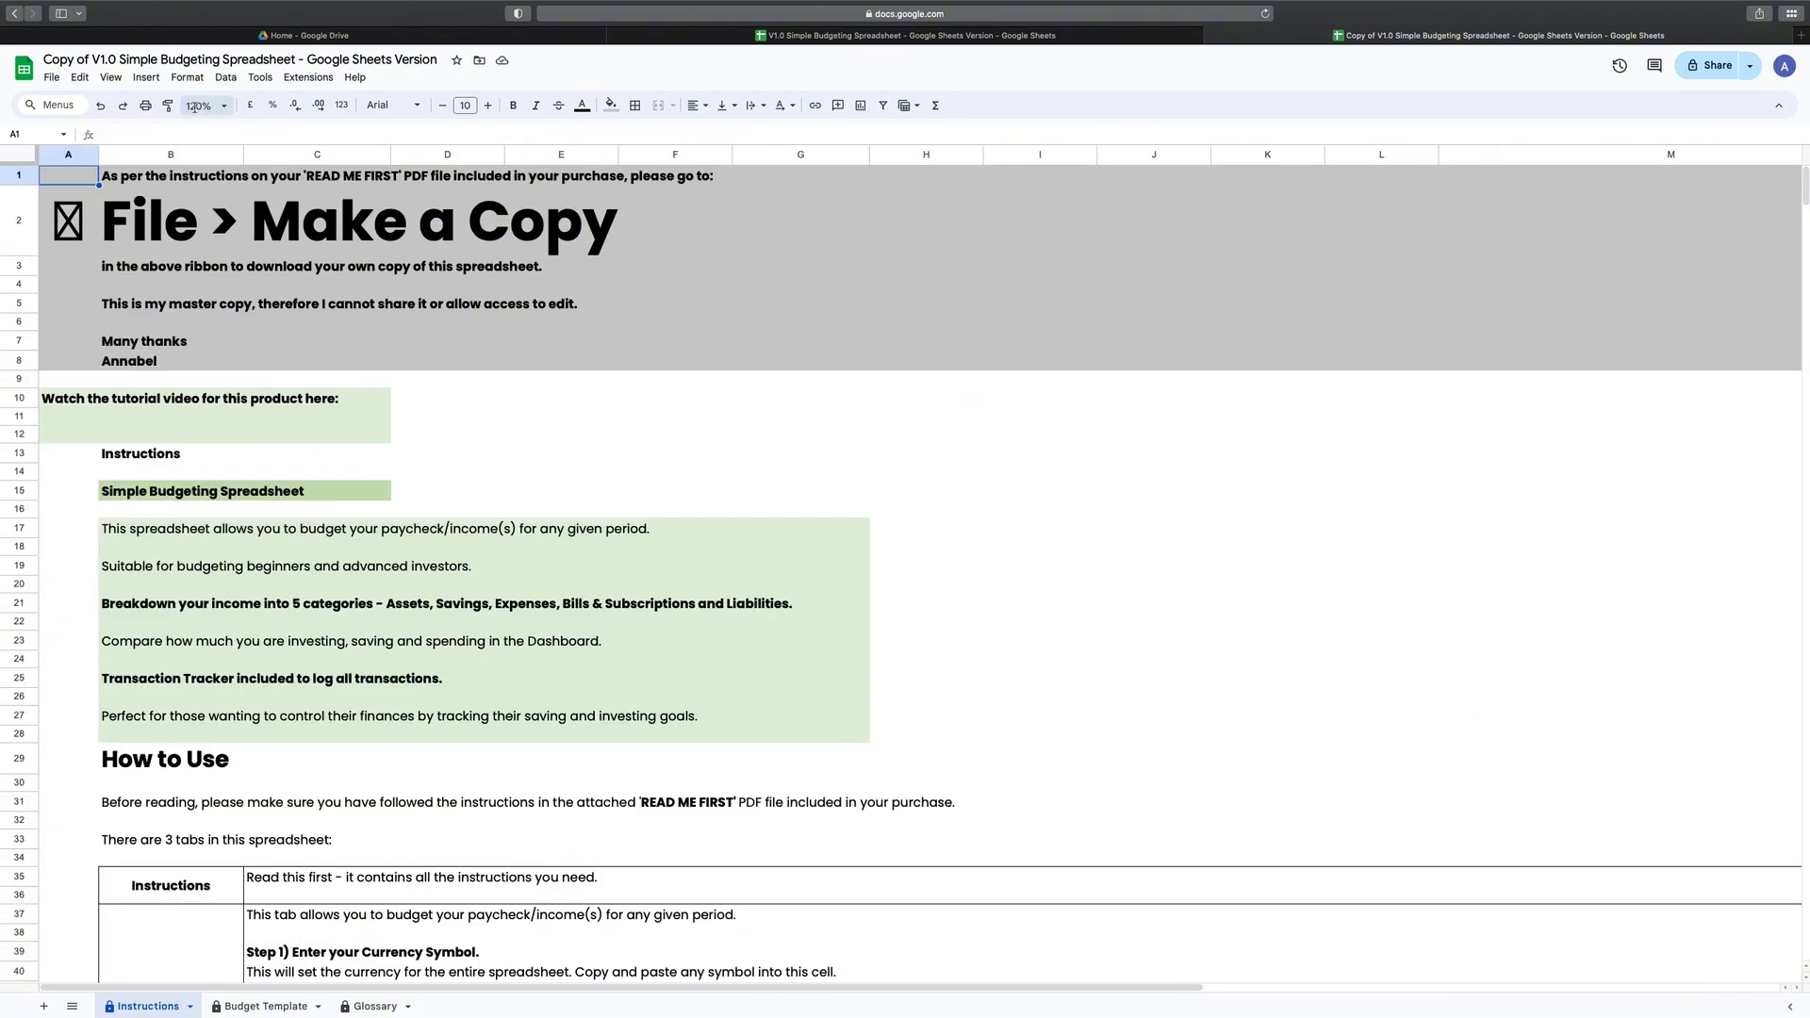
# Step: Set the Currency Symbol on the Budget Template sheet to £
pyautogui.click(242, 1007)
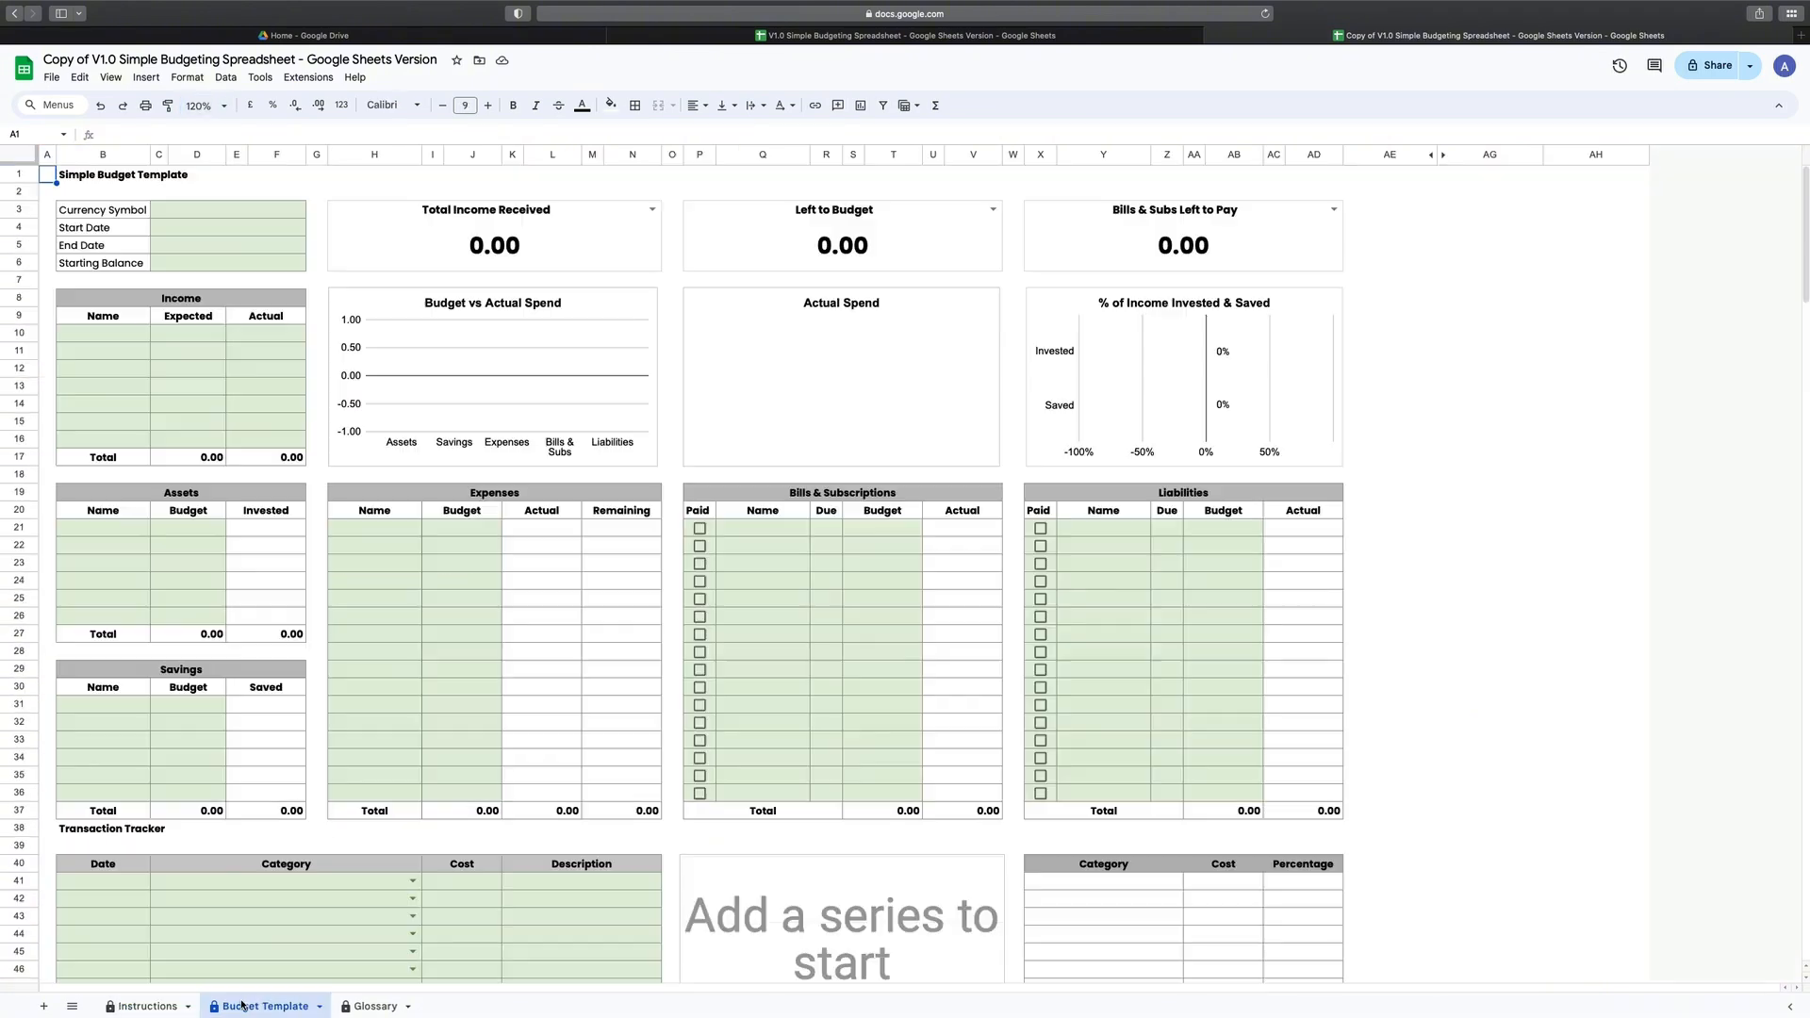
pyautogui.click(195, 213)
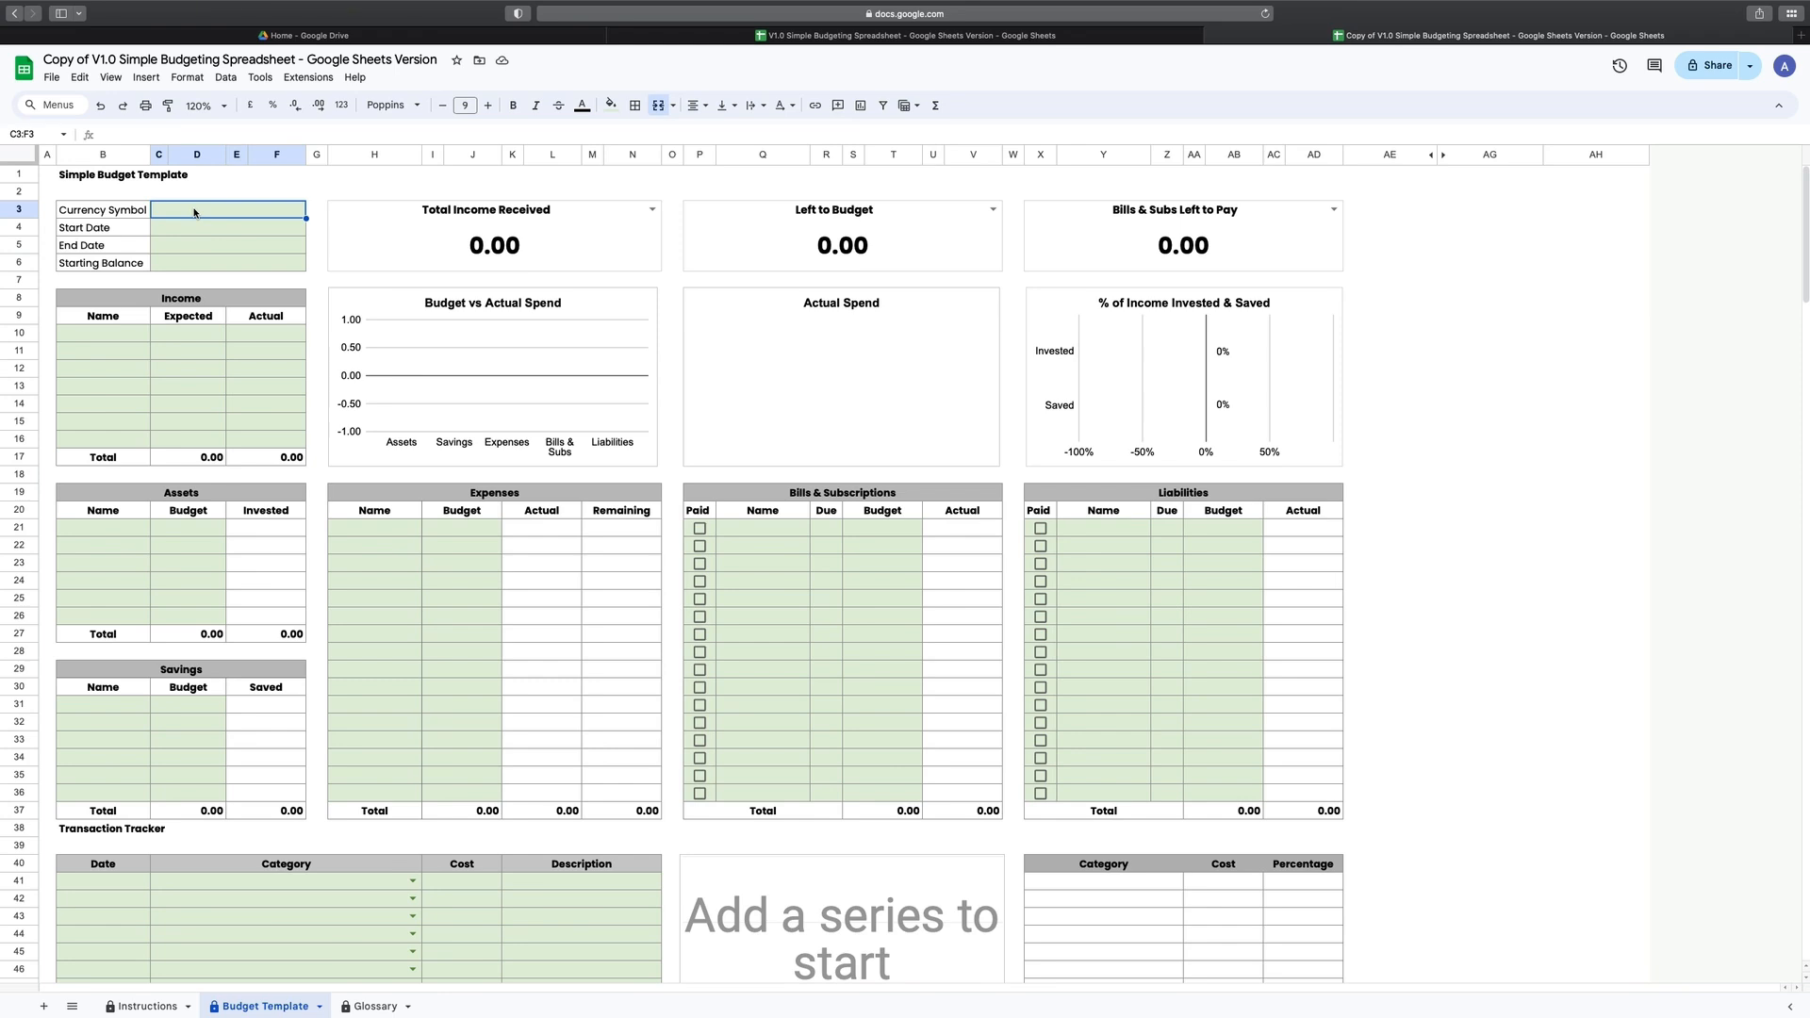
pyautogui.write('£')
pyautogui.press('Return')
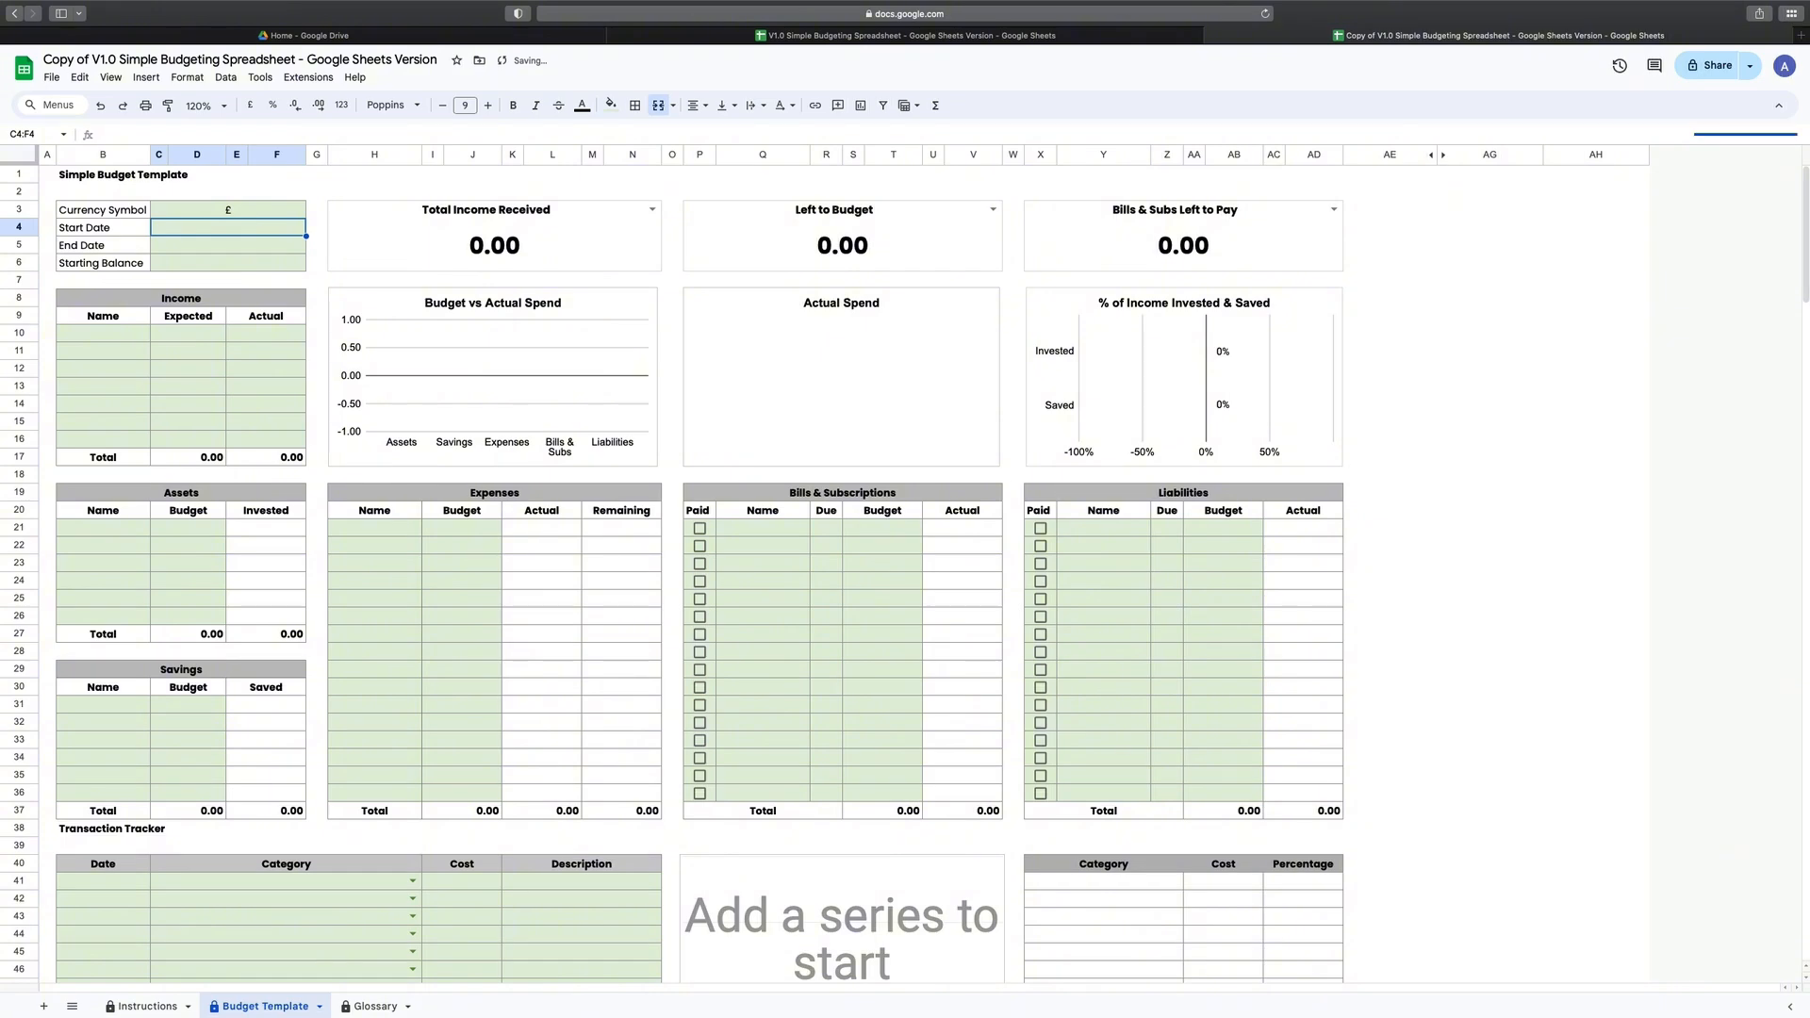
# Step: Set the budgeting period's Start Date to 1-Jul-24 and its End Date to 31-Jul-24
pyautogui.write('1-ju')
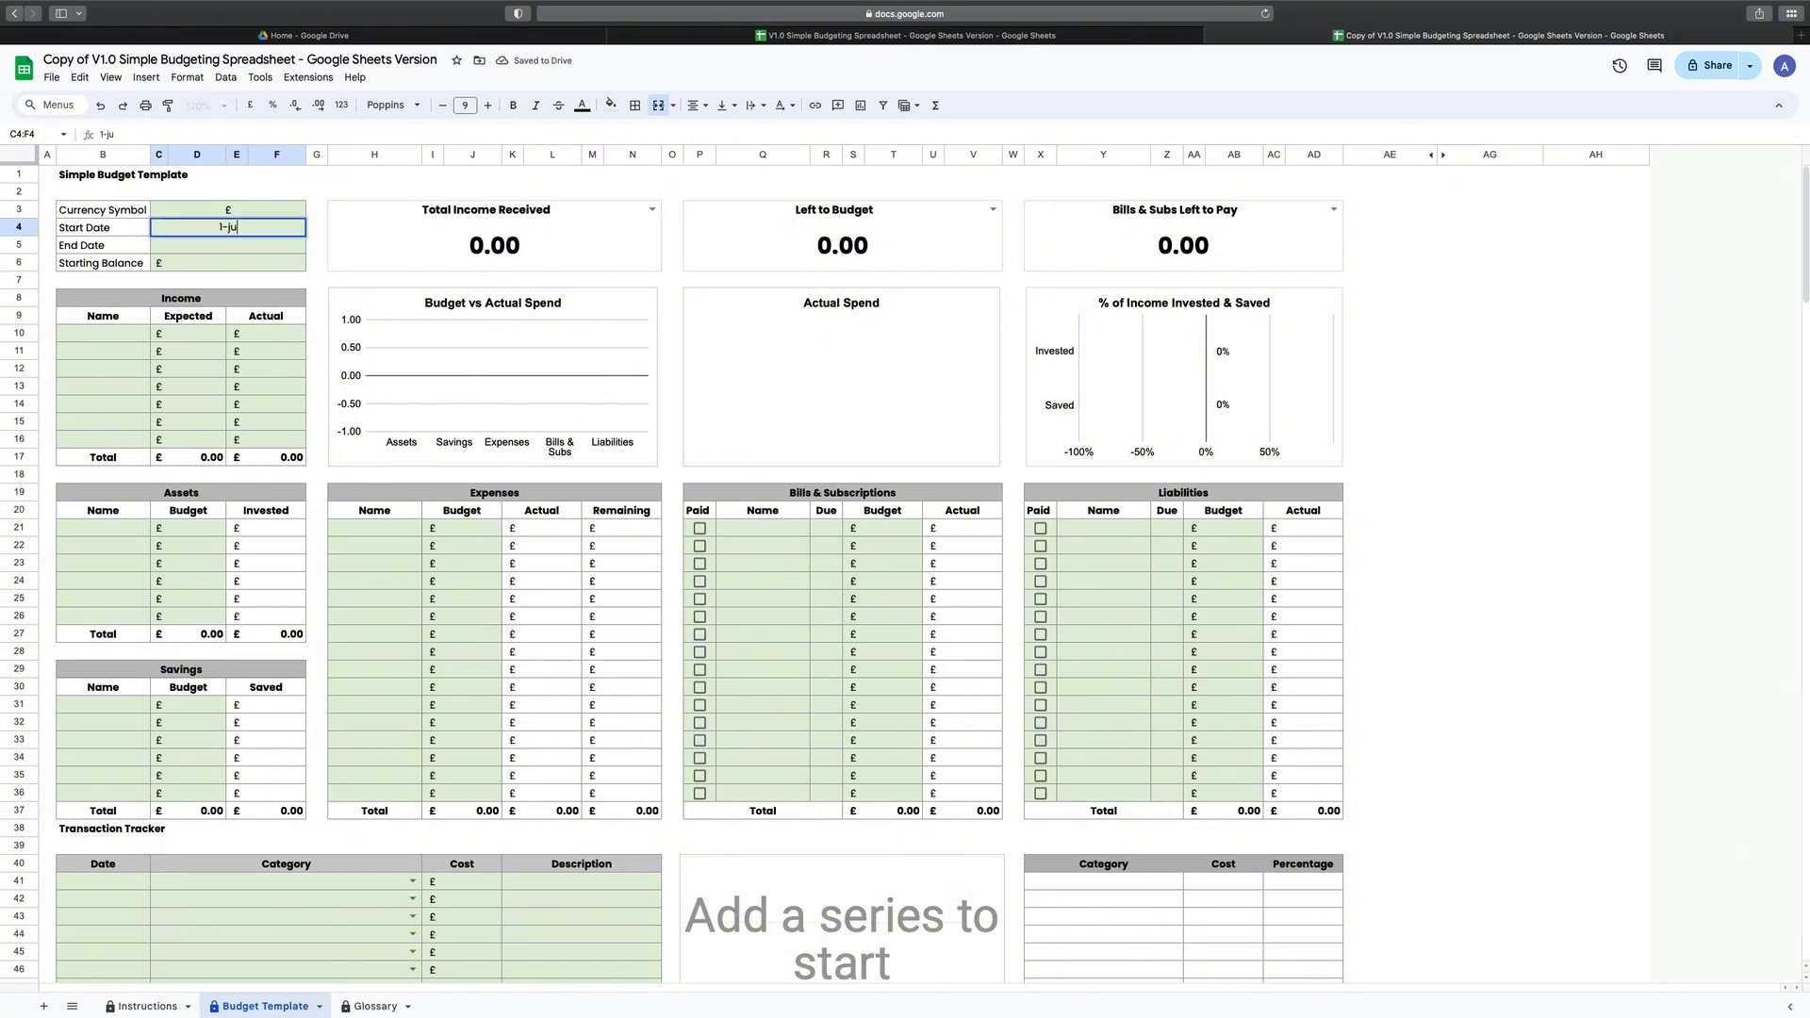
pyautogui.write('l')
pyautogui.press('Return')
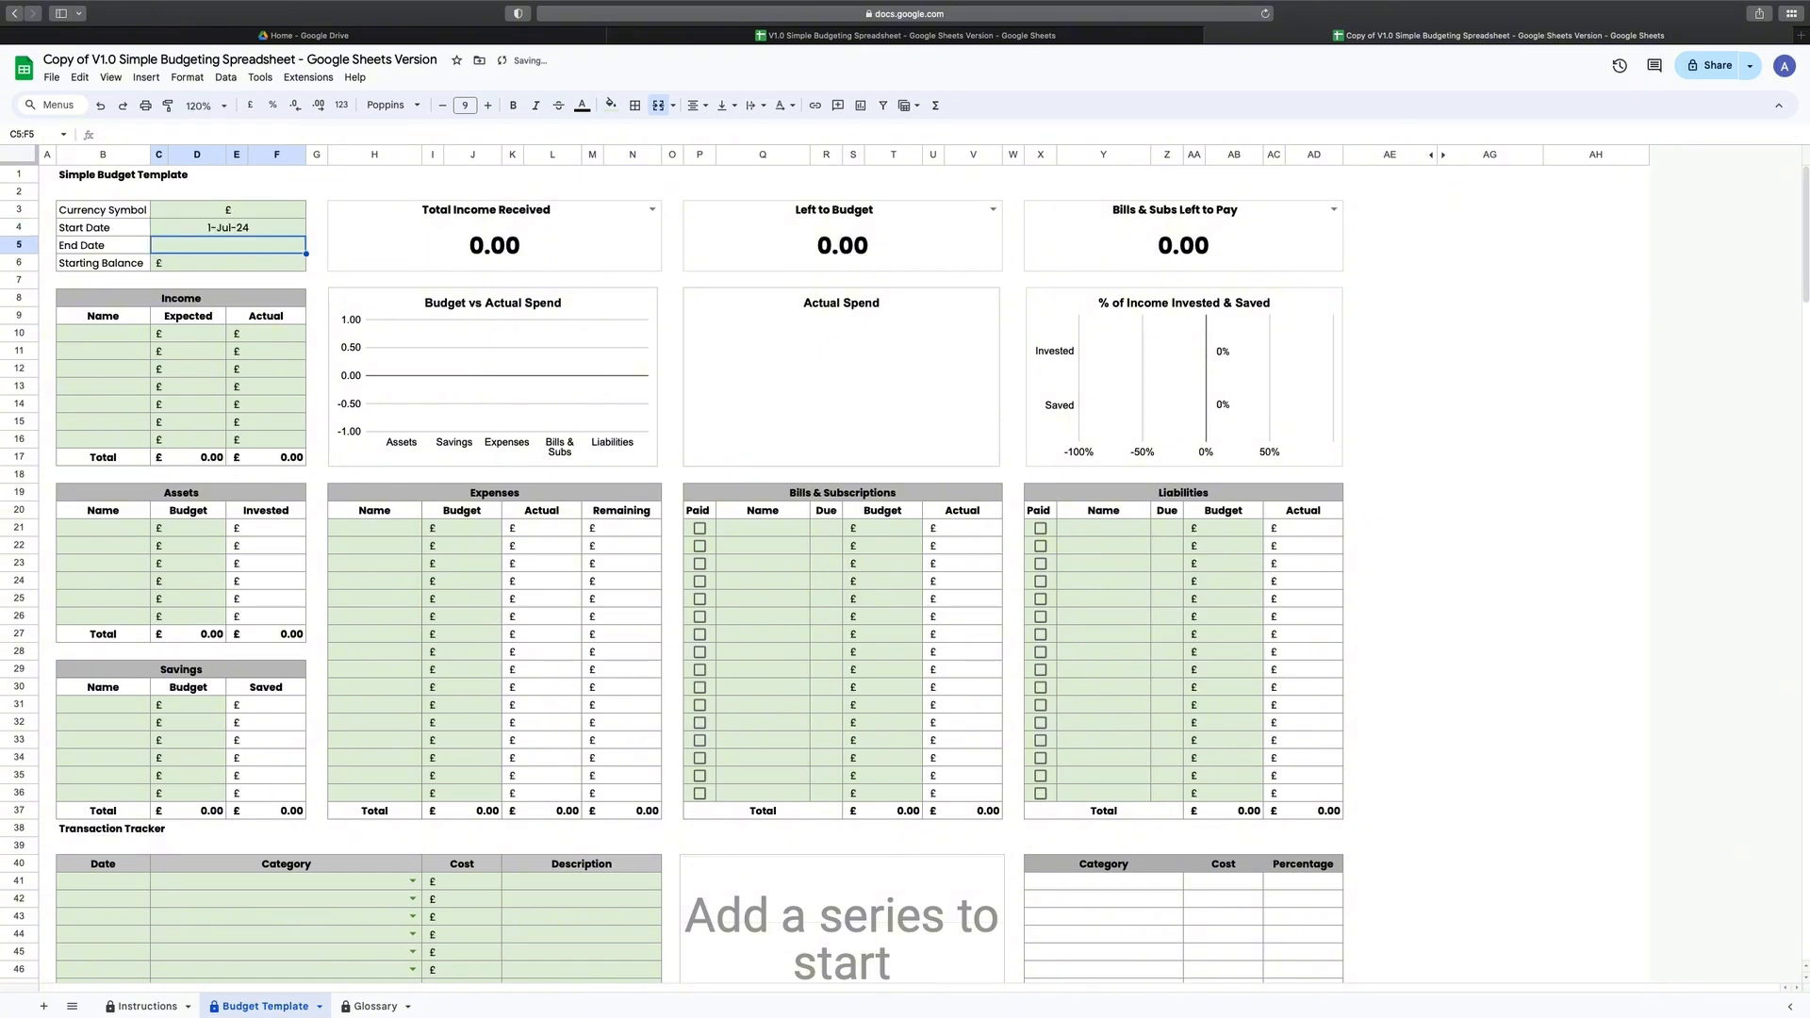
pyautogui.write('31-jul')
pyautogui.press('Return')
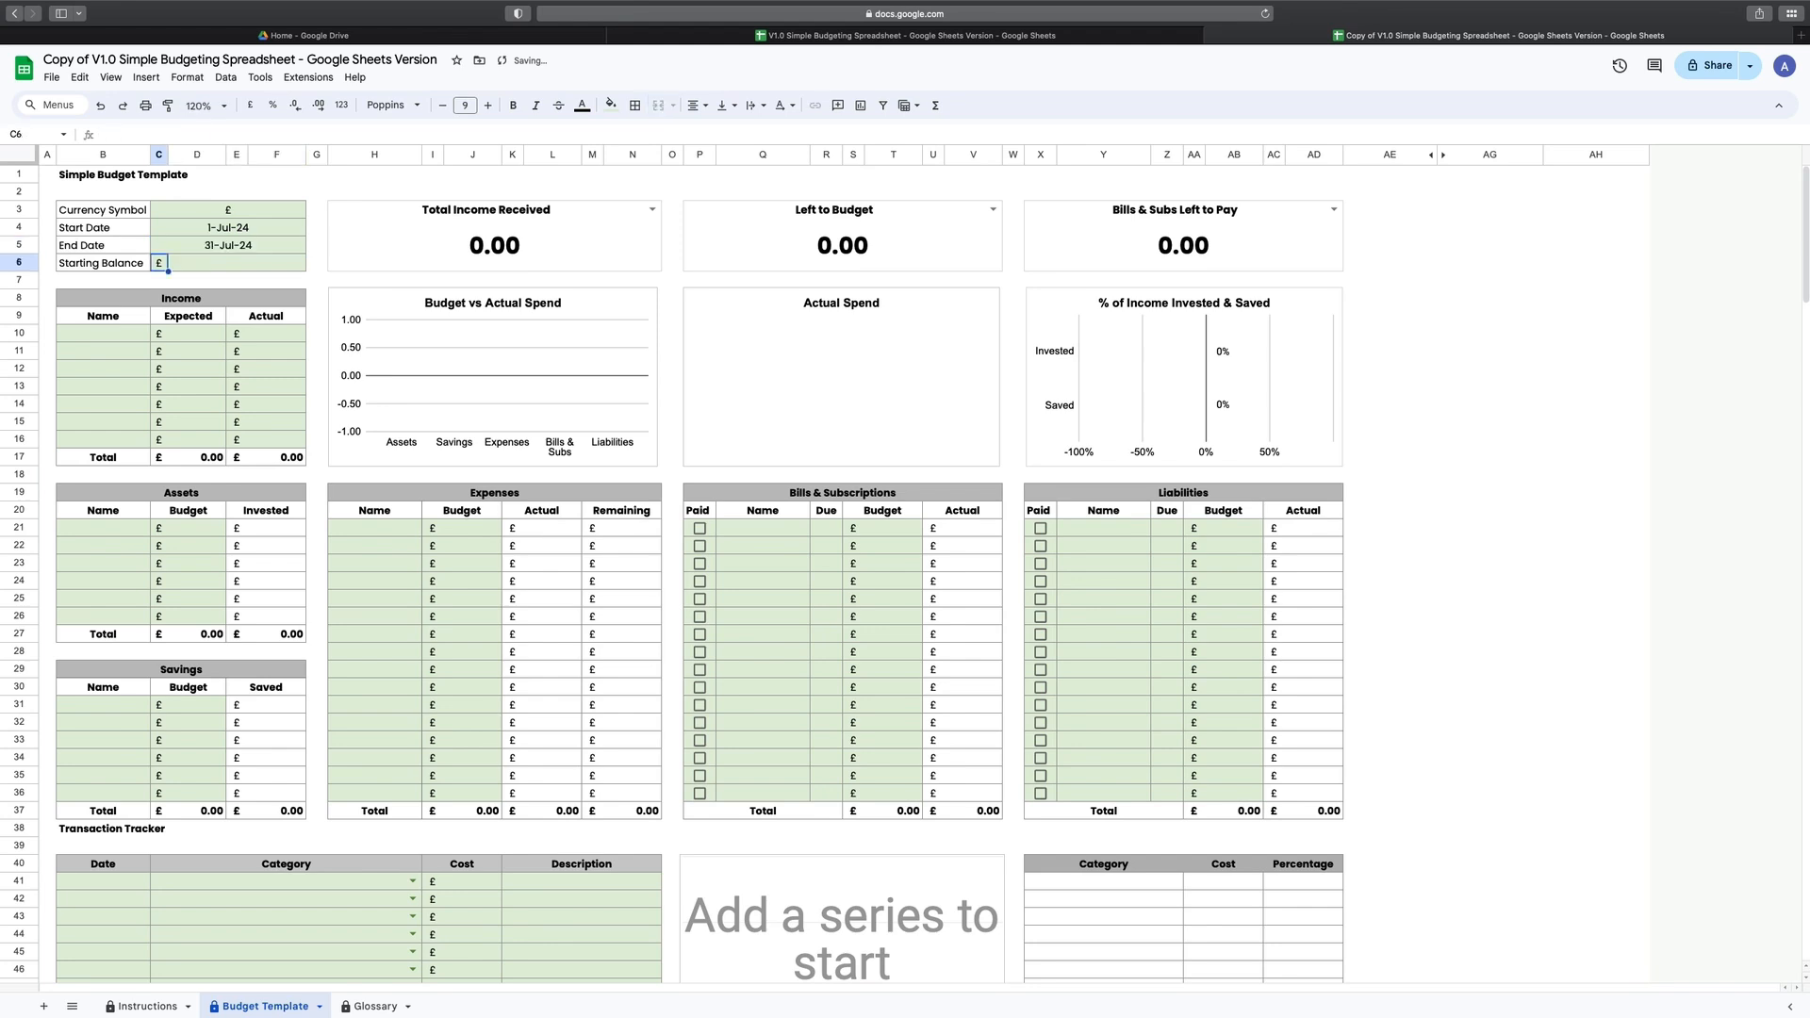
# Step: Enter a Starting Balance of 150 for the budgeting period
pyautogui.click(237, 263)
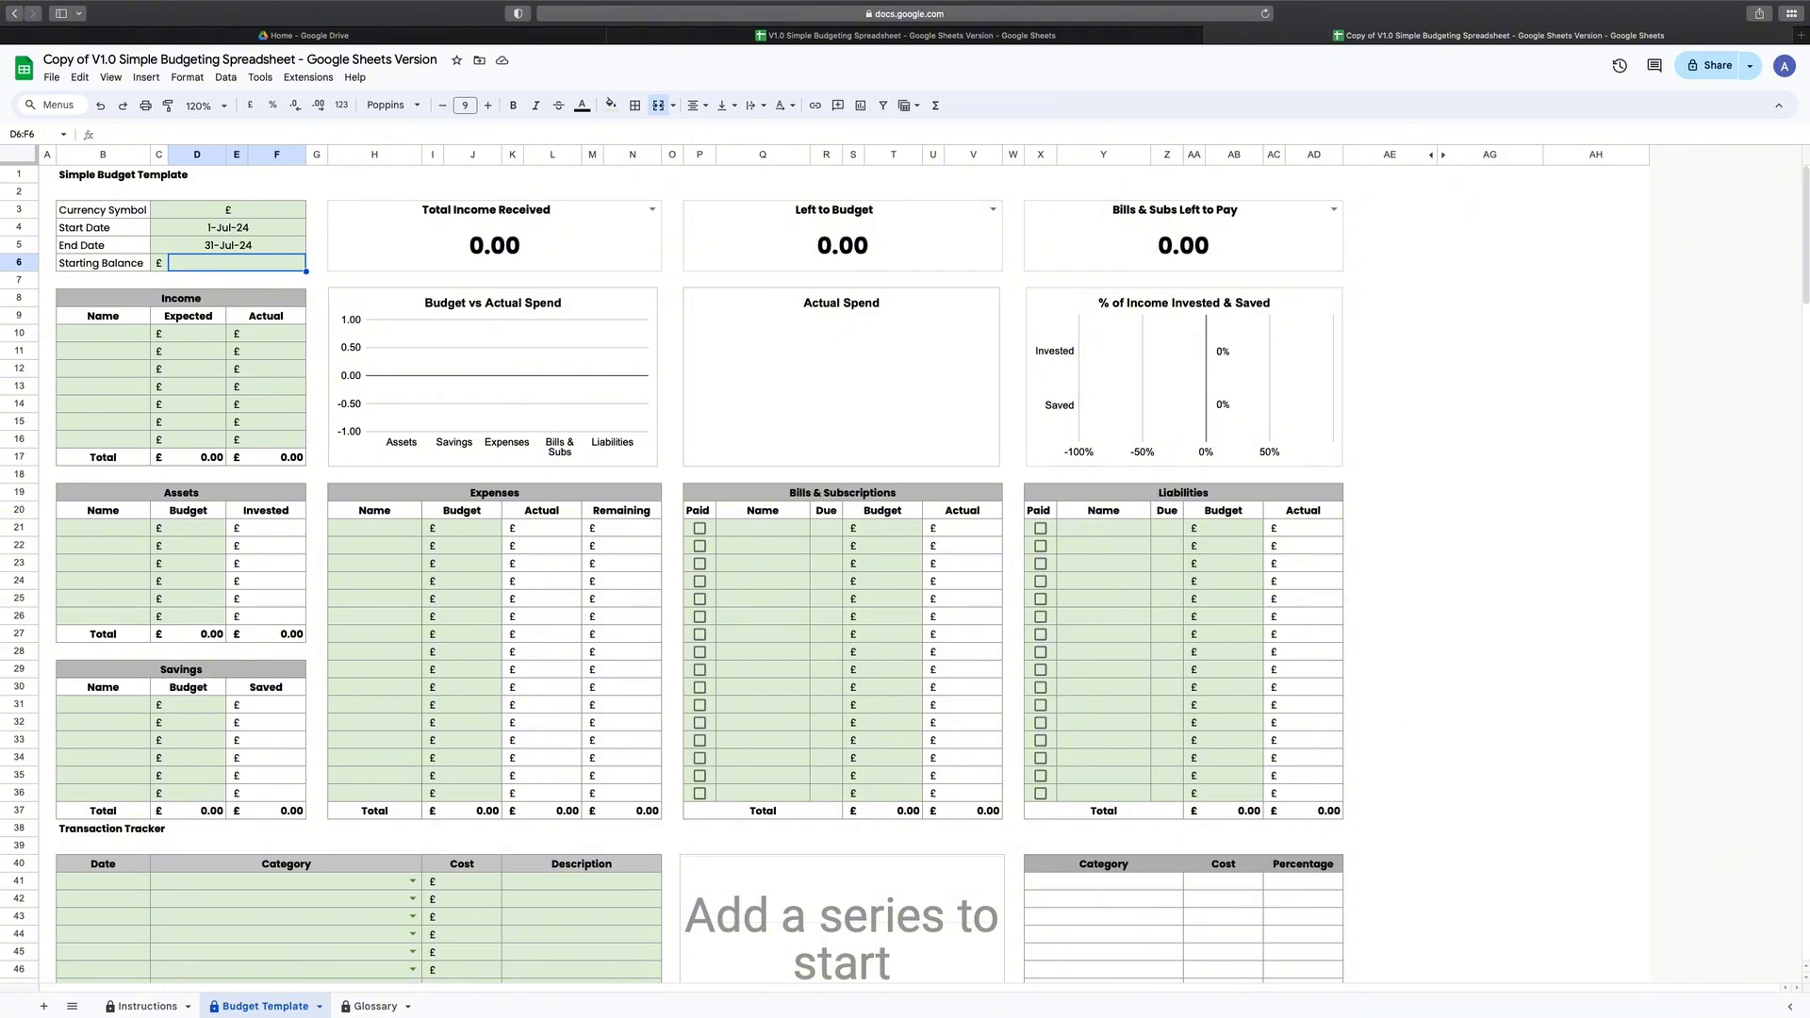
pyautogui.write('150')
pyautogui.press('Return')
# Step: Add Salary as the first Income entry, with 2500 expected and 2500 actual
pyautogui.click(75, 335)
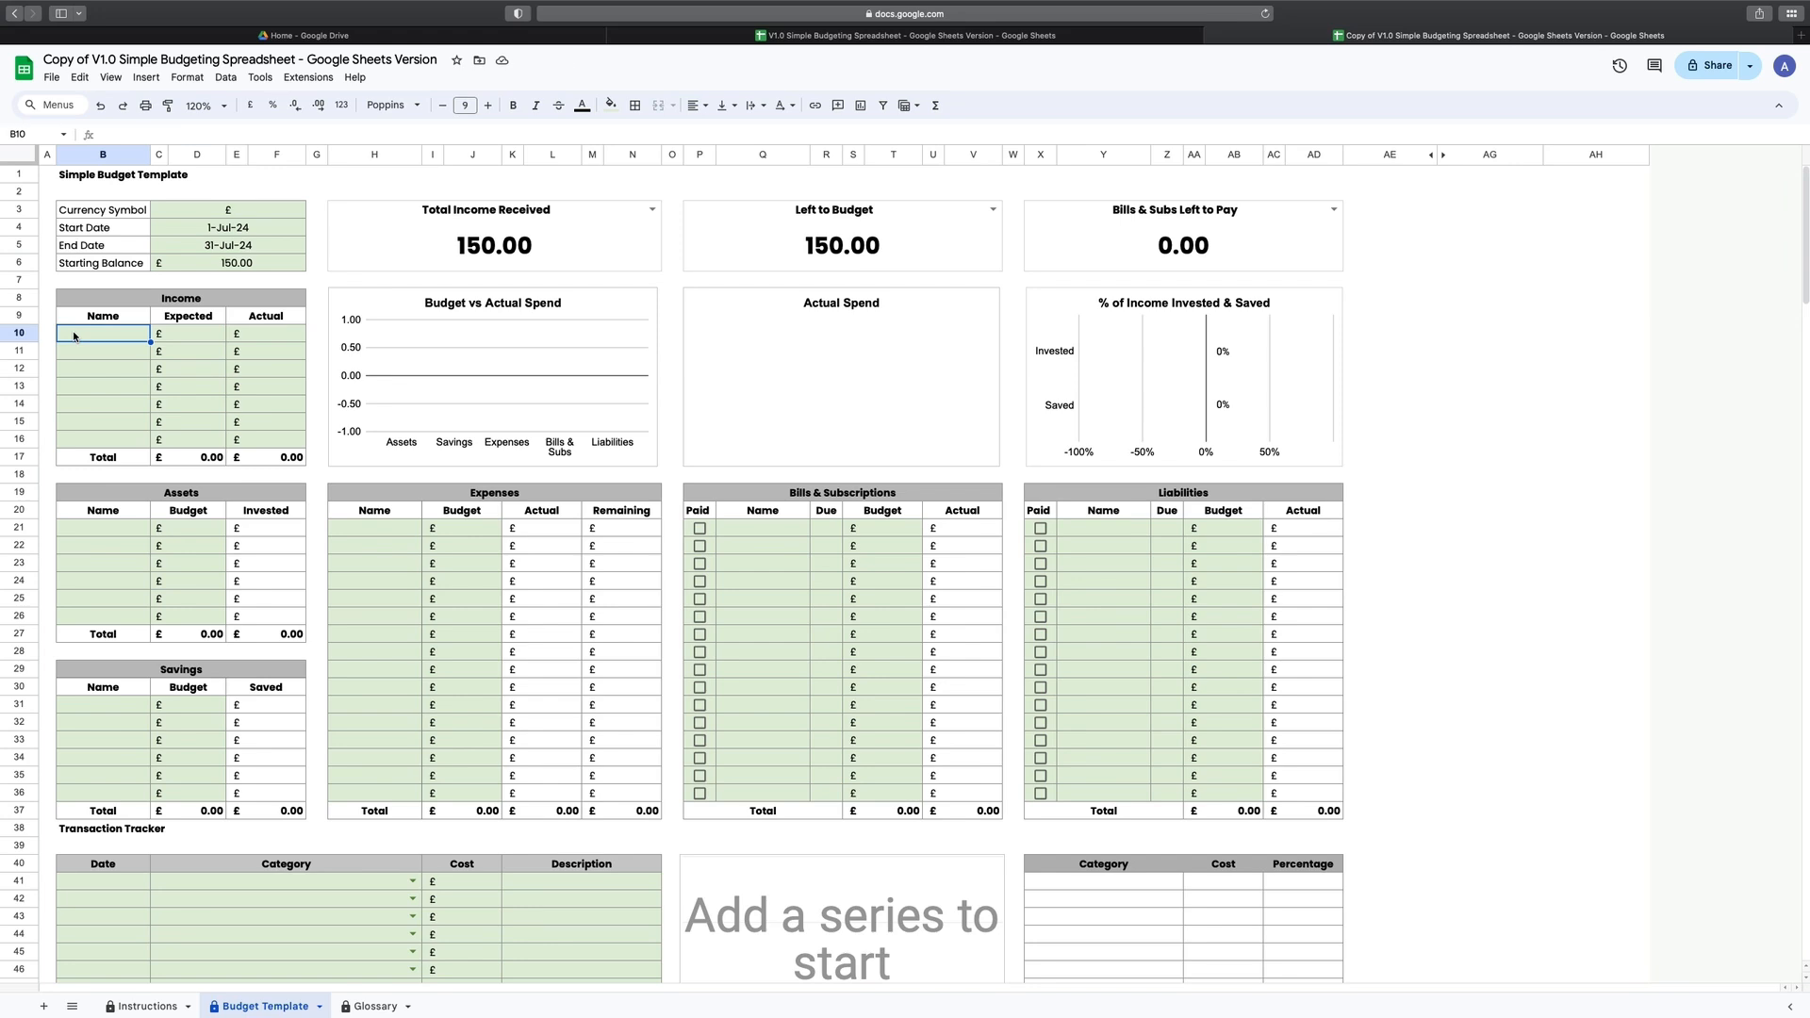
pyautogui.write('Salary')
pyautogui.press('Tab')
pyautogui.click(197, 334)
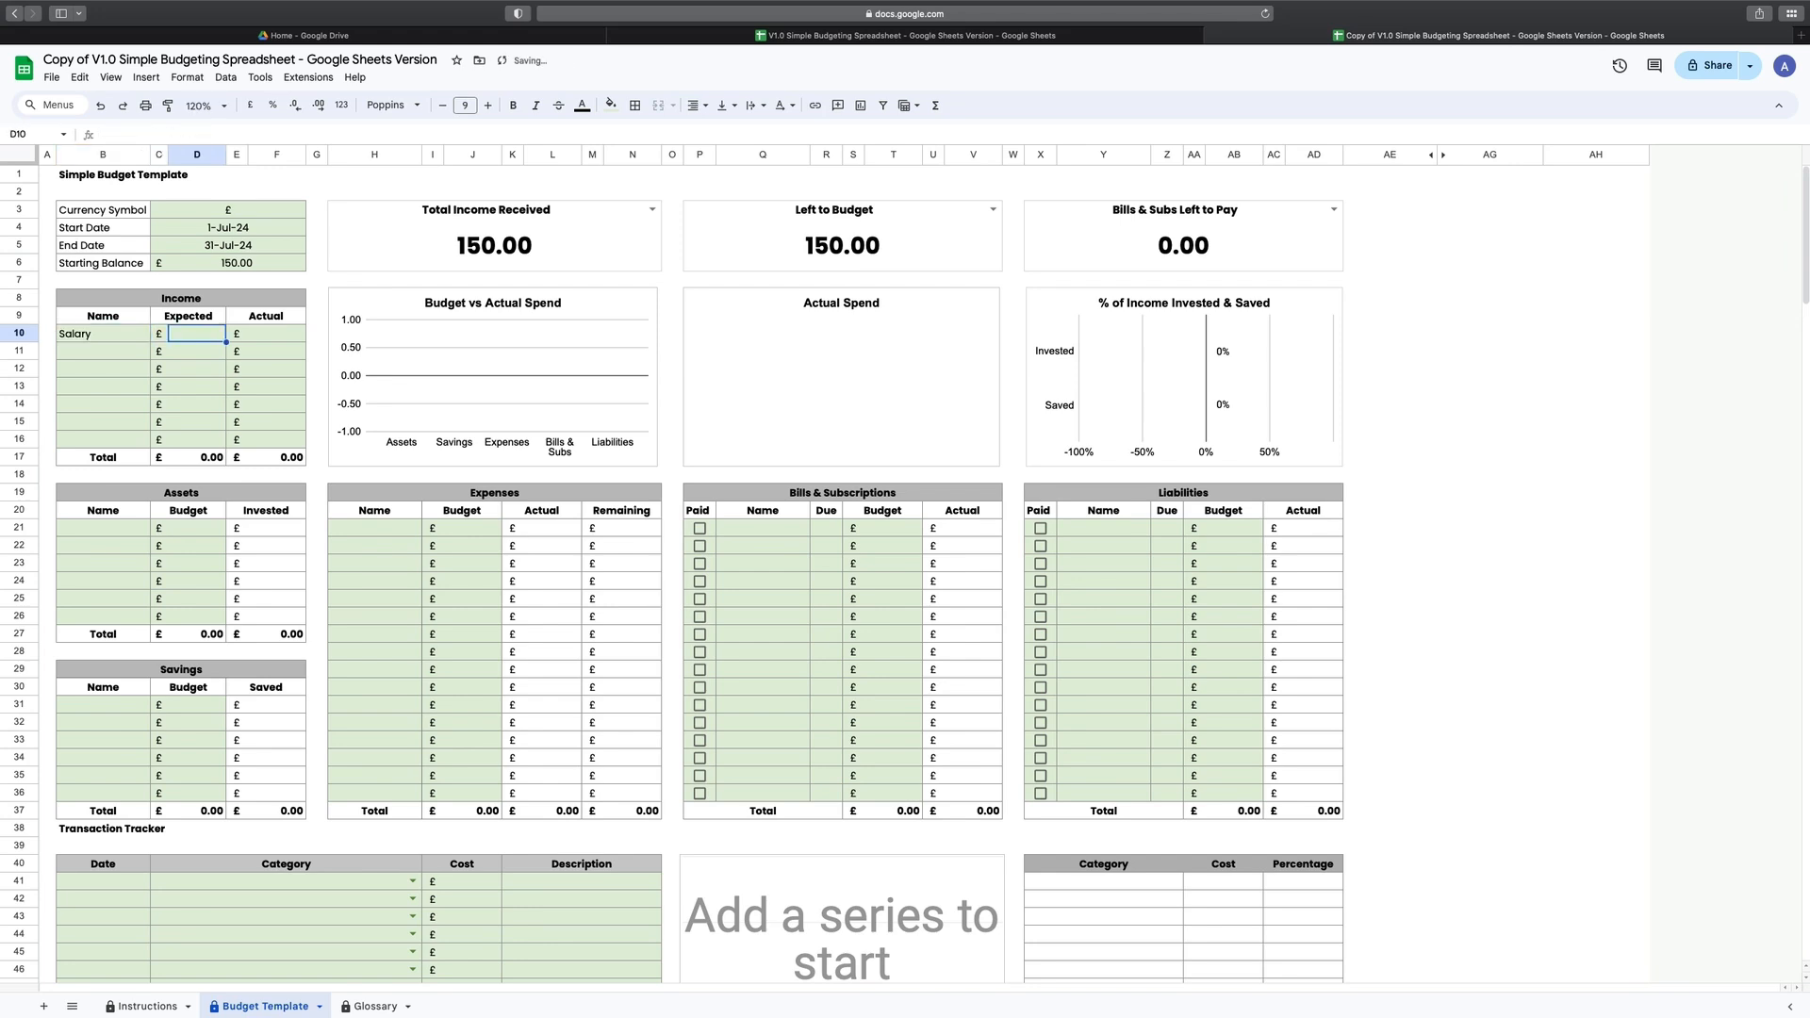
pyautogui.write('2500')
pyautogui.click(276, 333)
pyautogui.write('2500')
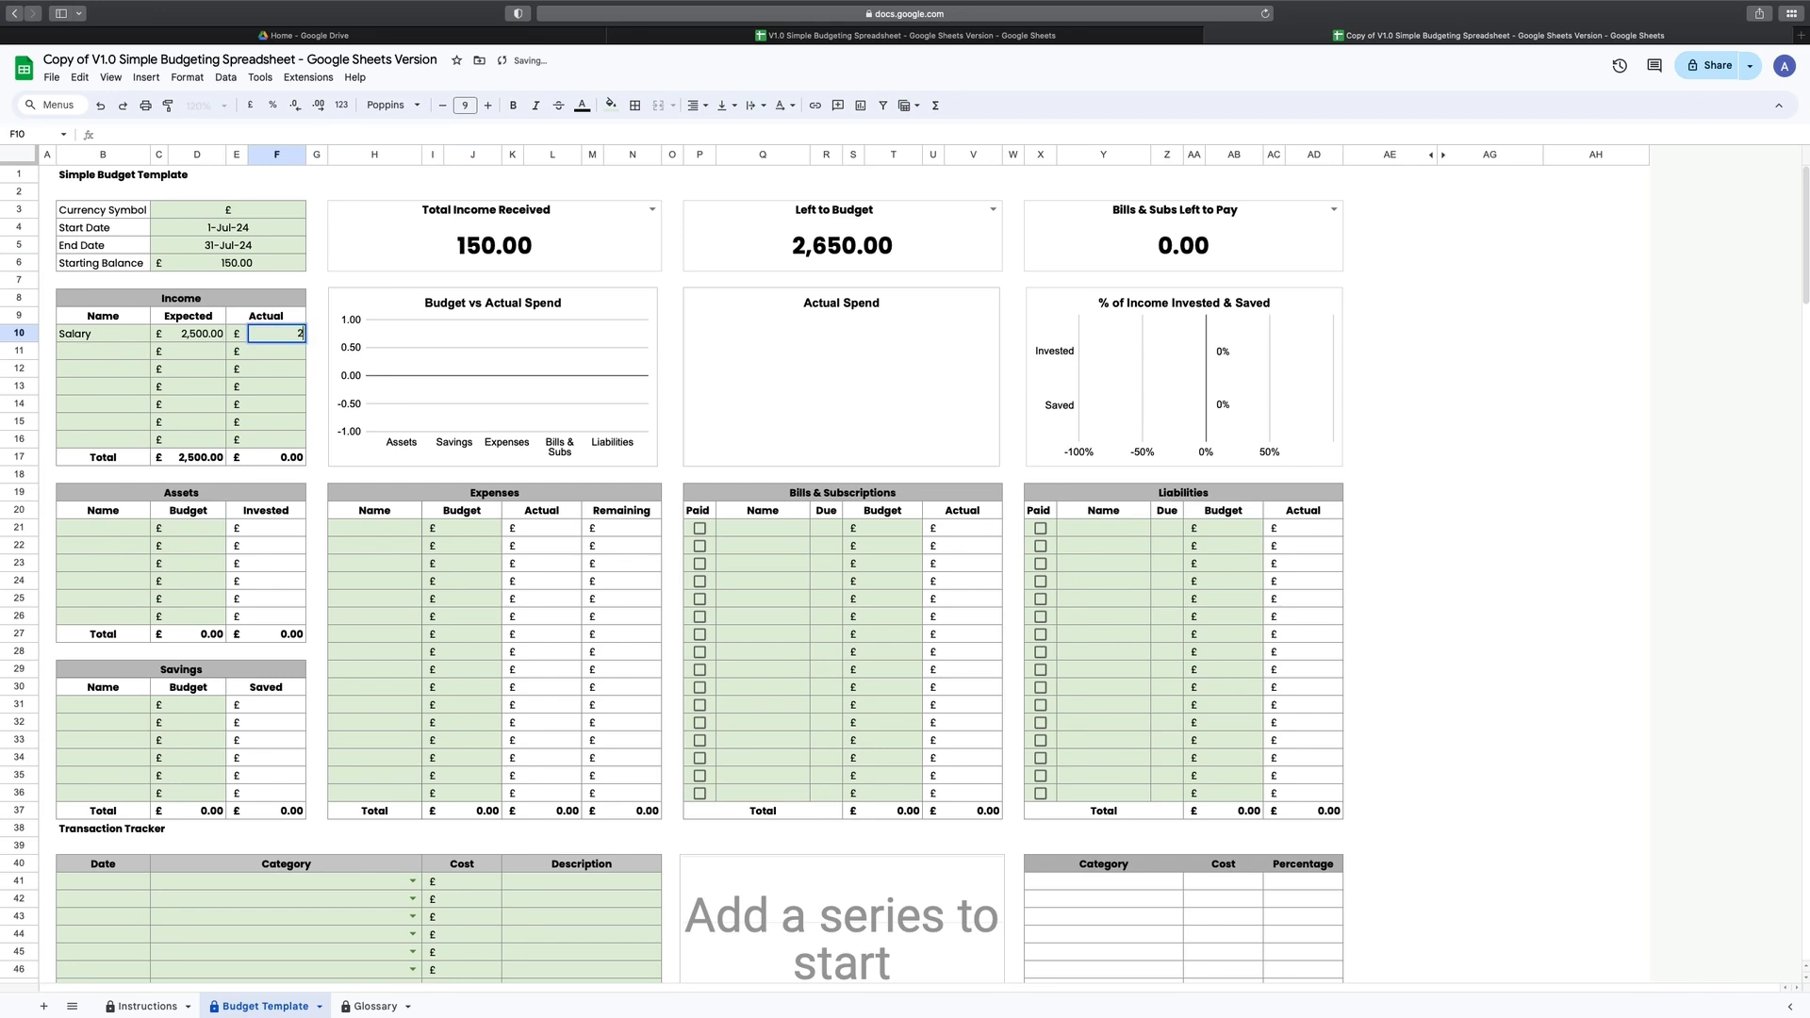
pyautogui.press('Return')
# Step: Add Side Hustle as the second Income entry, with 500 expected and 450 actual
pyautogui.press('Left')
pyautogui.press('Left')
pyautogui.press('Left')
pyautogui.press('Left')
pyautogui.write('Si')
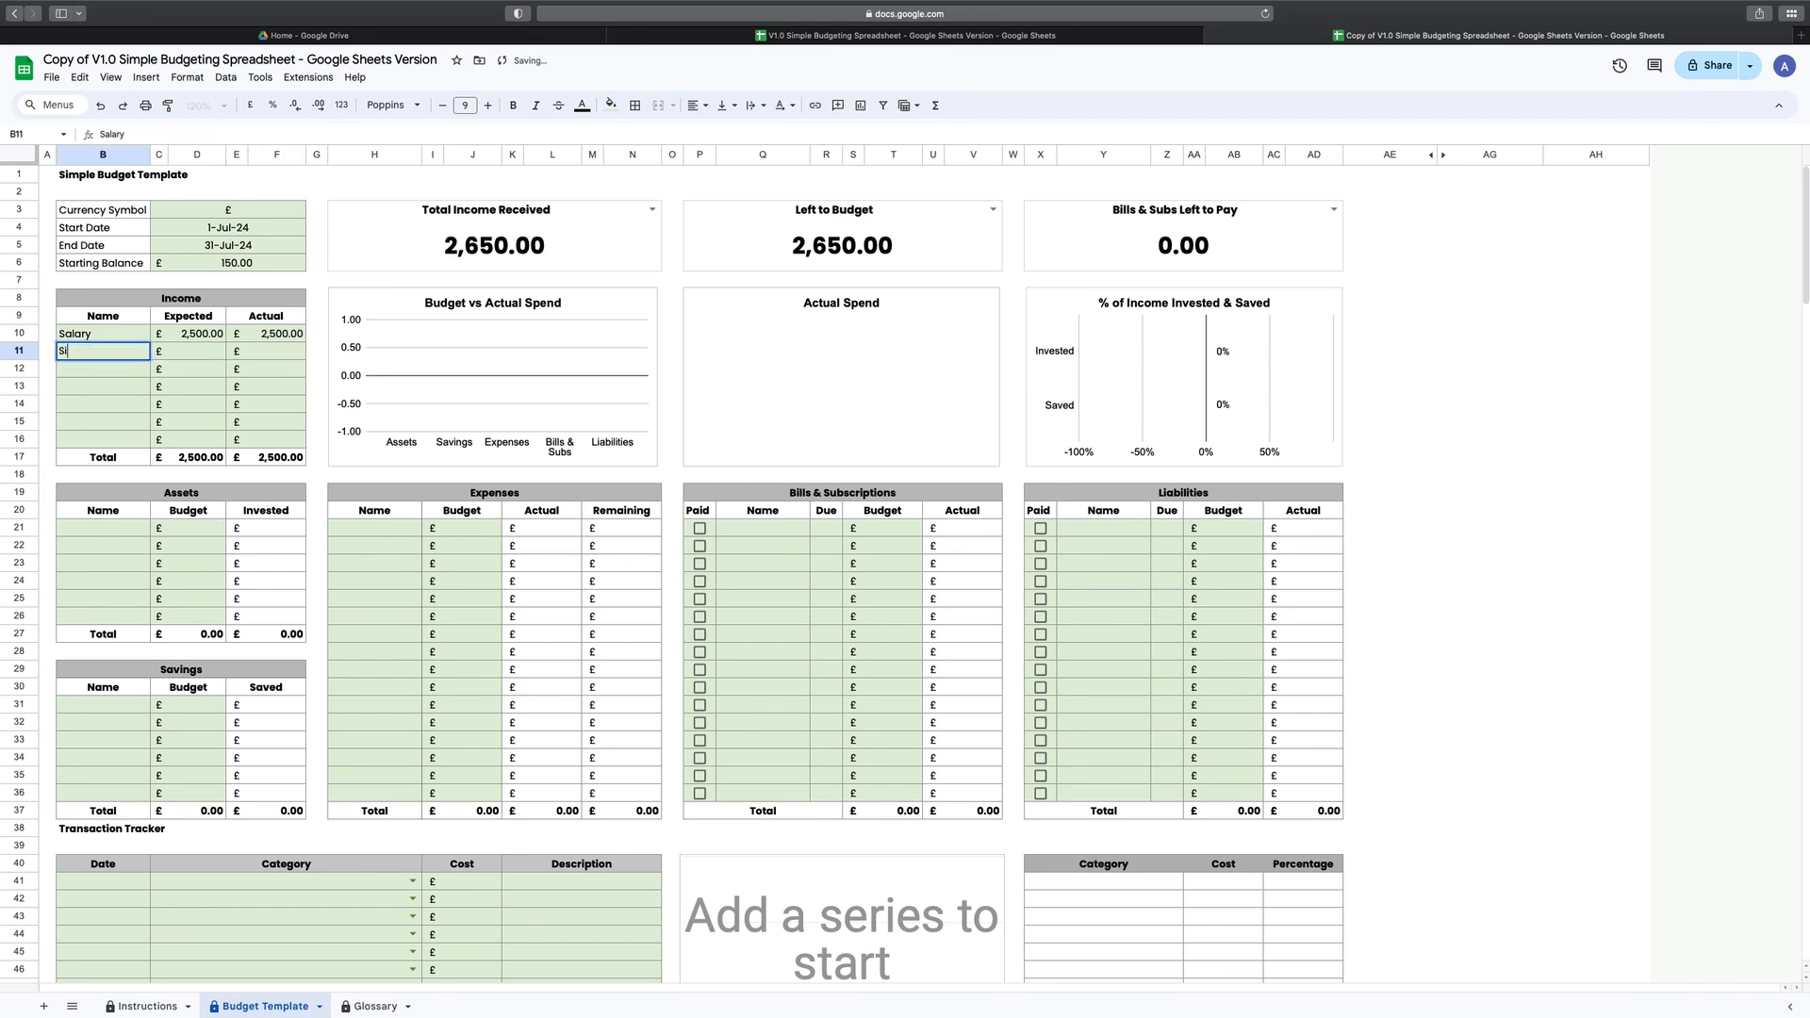
pyautogui.write('de Hustle')
pyautogui.press('Tab')
pyautogui.press('Tab')
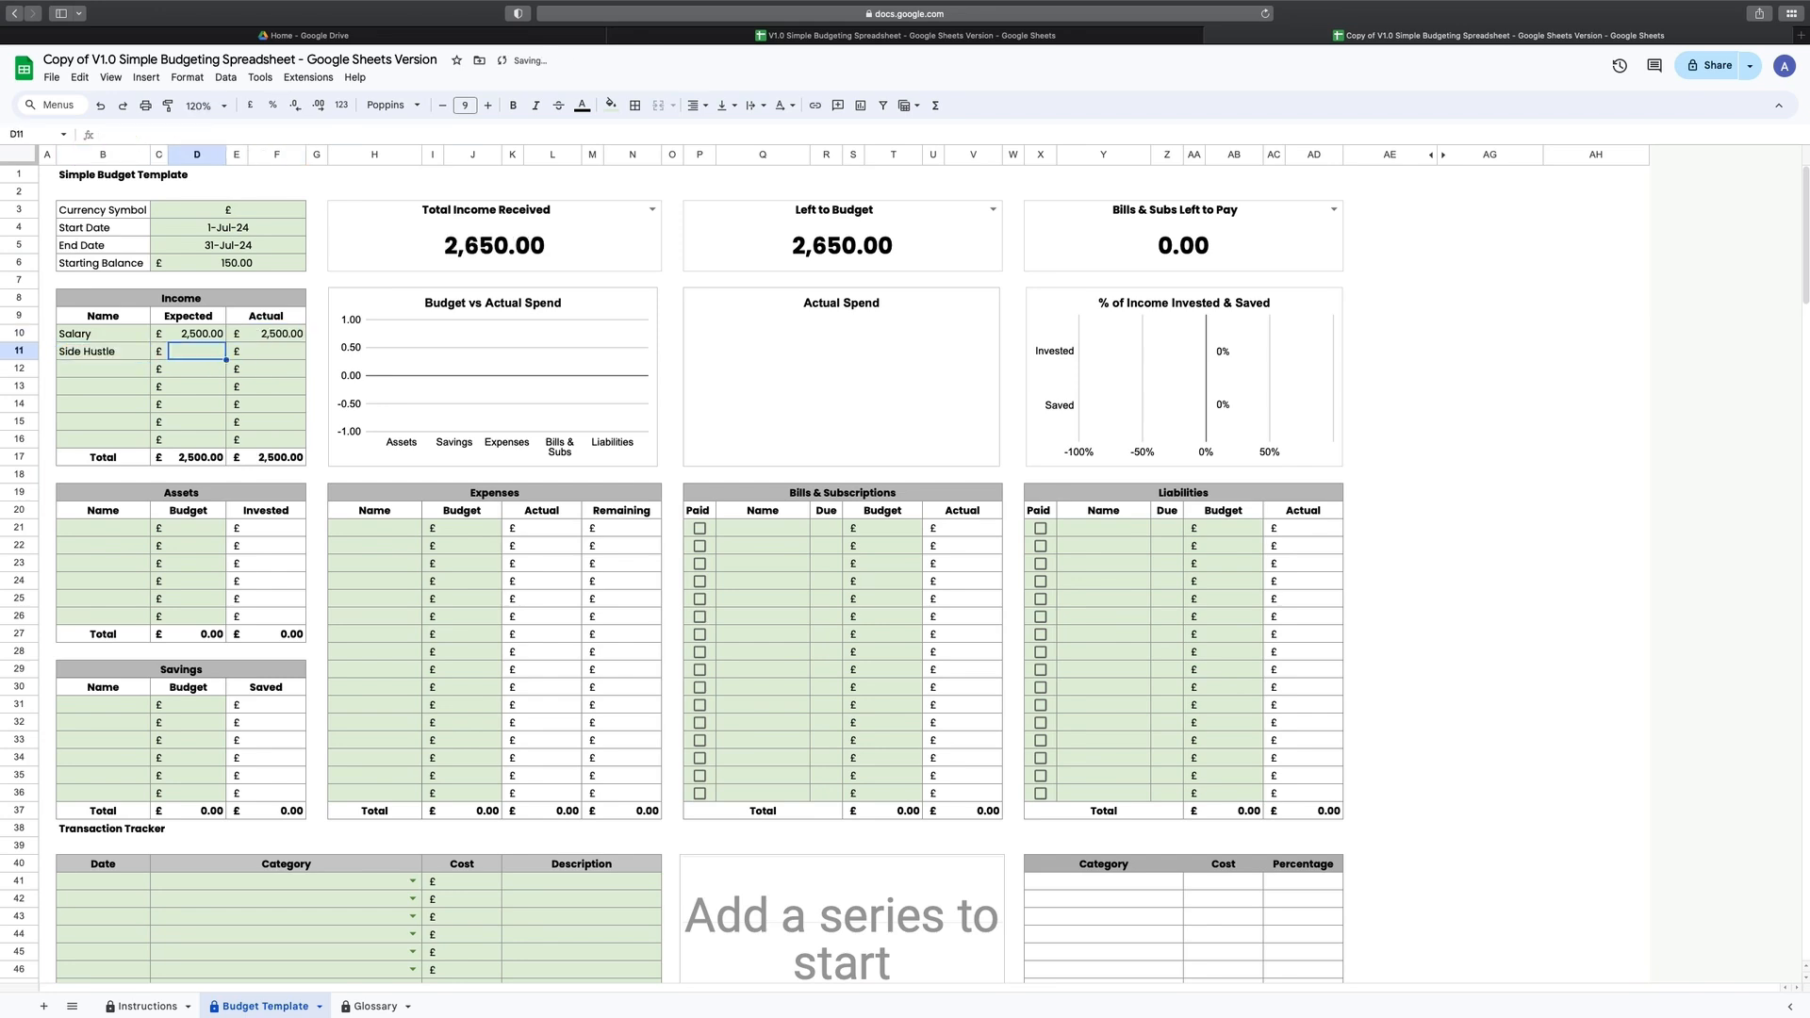
pyautogui.write('500')
pyautogui.press('Tab')
pyautogui.press('Tab')
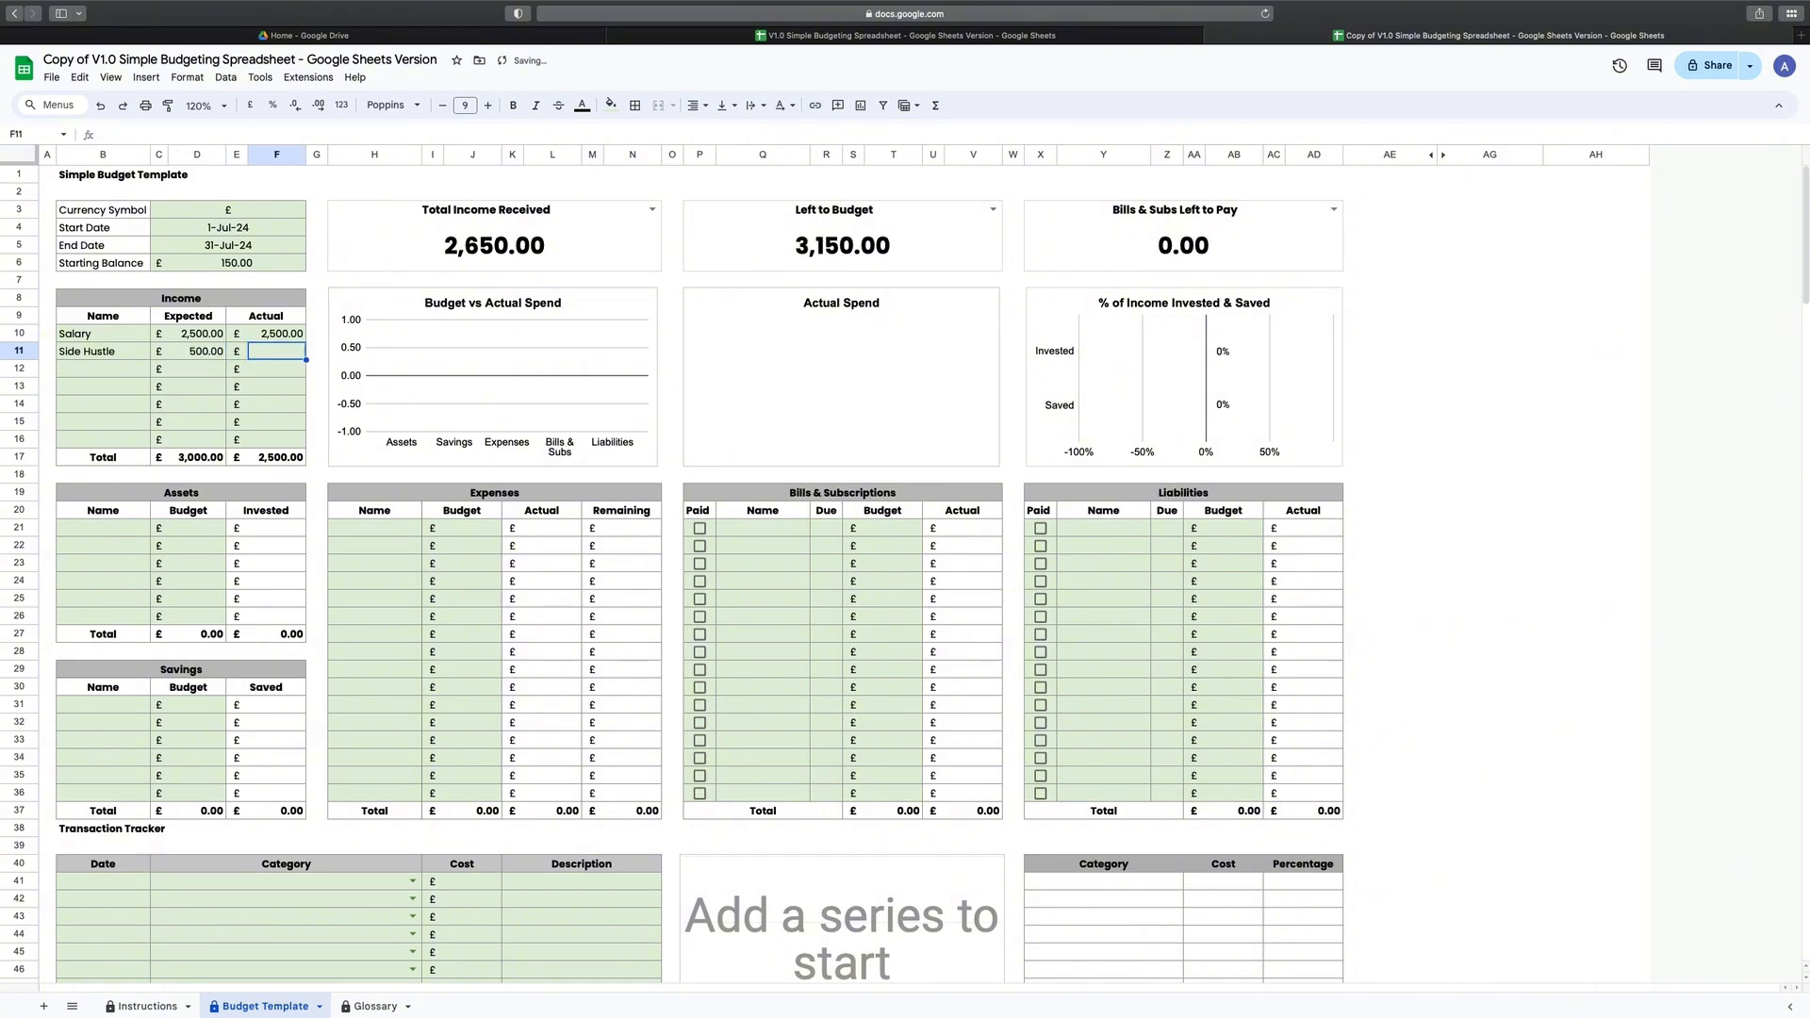
pyautogui.write('450')
pyautogui.press('Return')
# Step: Add Dividends as the third Income entry, with 50 expected and 90 actual
pyautogui.press('Left')
pyautogui.press('Left')
pyautogui.press('Left')
pyautogui.press('Left')
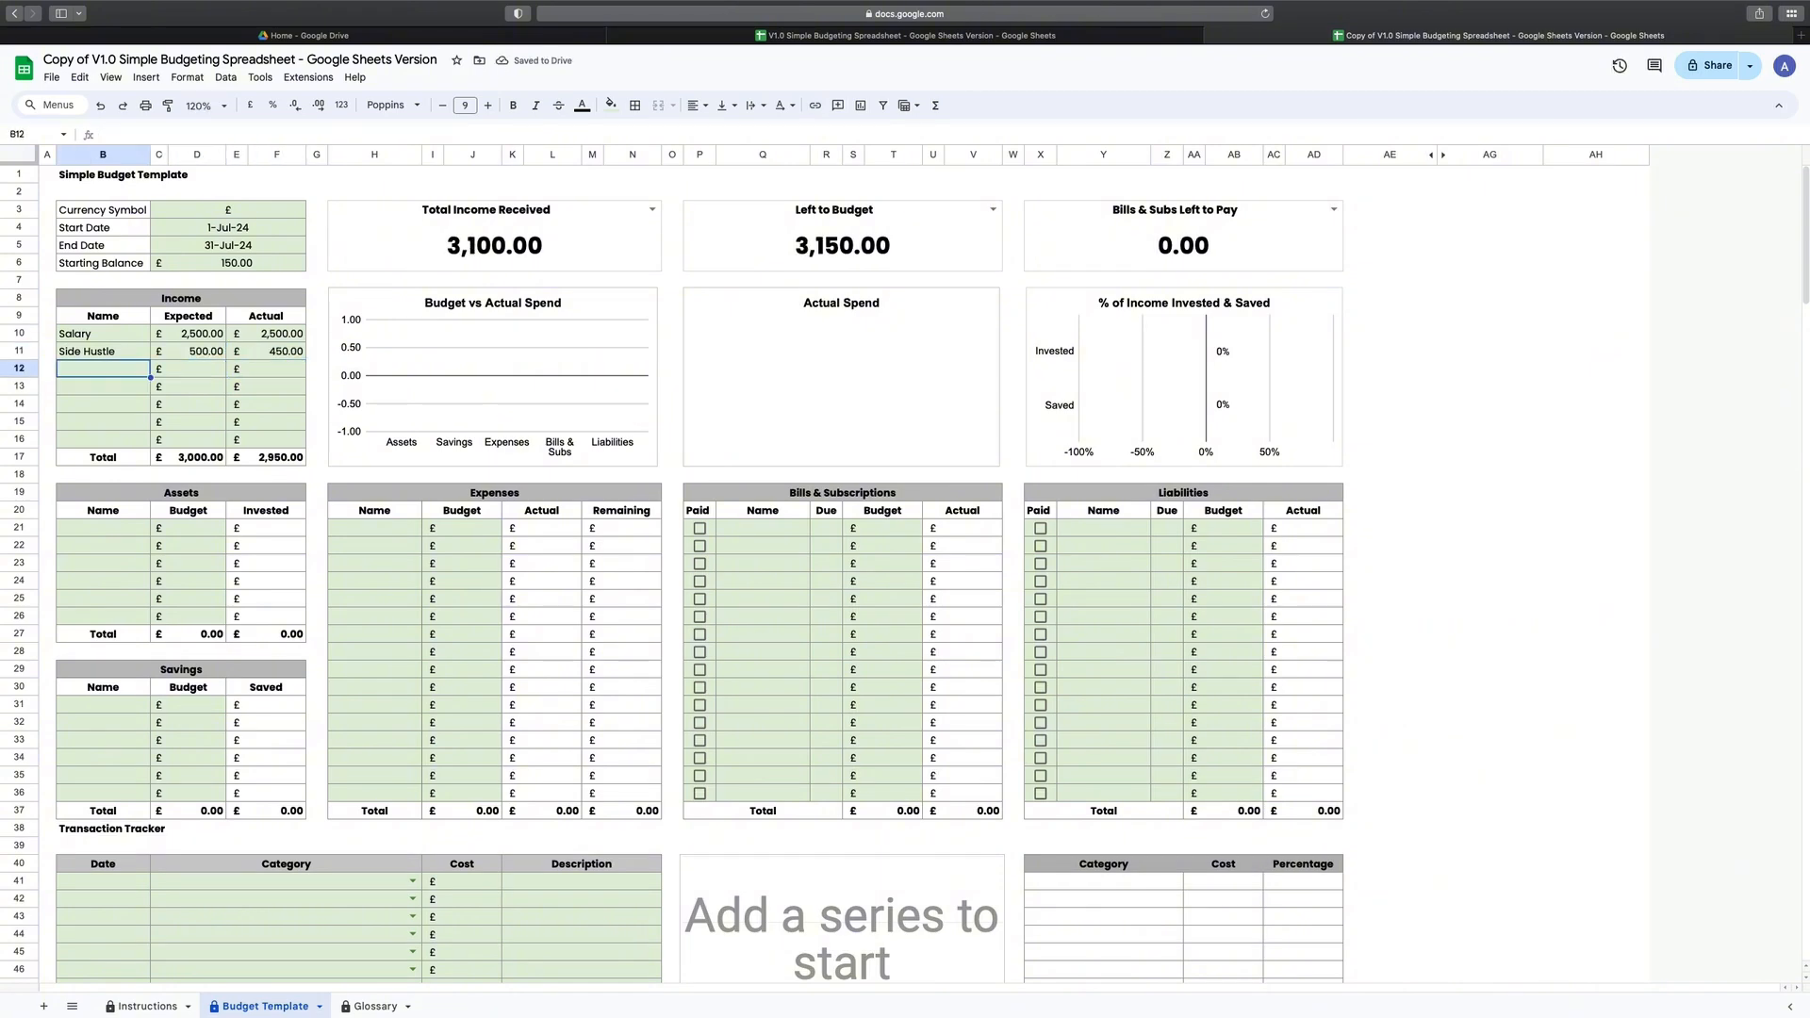
pyautogui.write('Dividends')
pyautogui.press('Tab')
pyautogui.press('Tab')
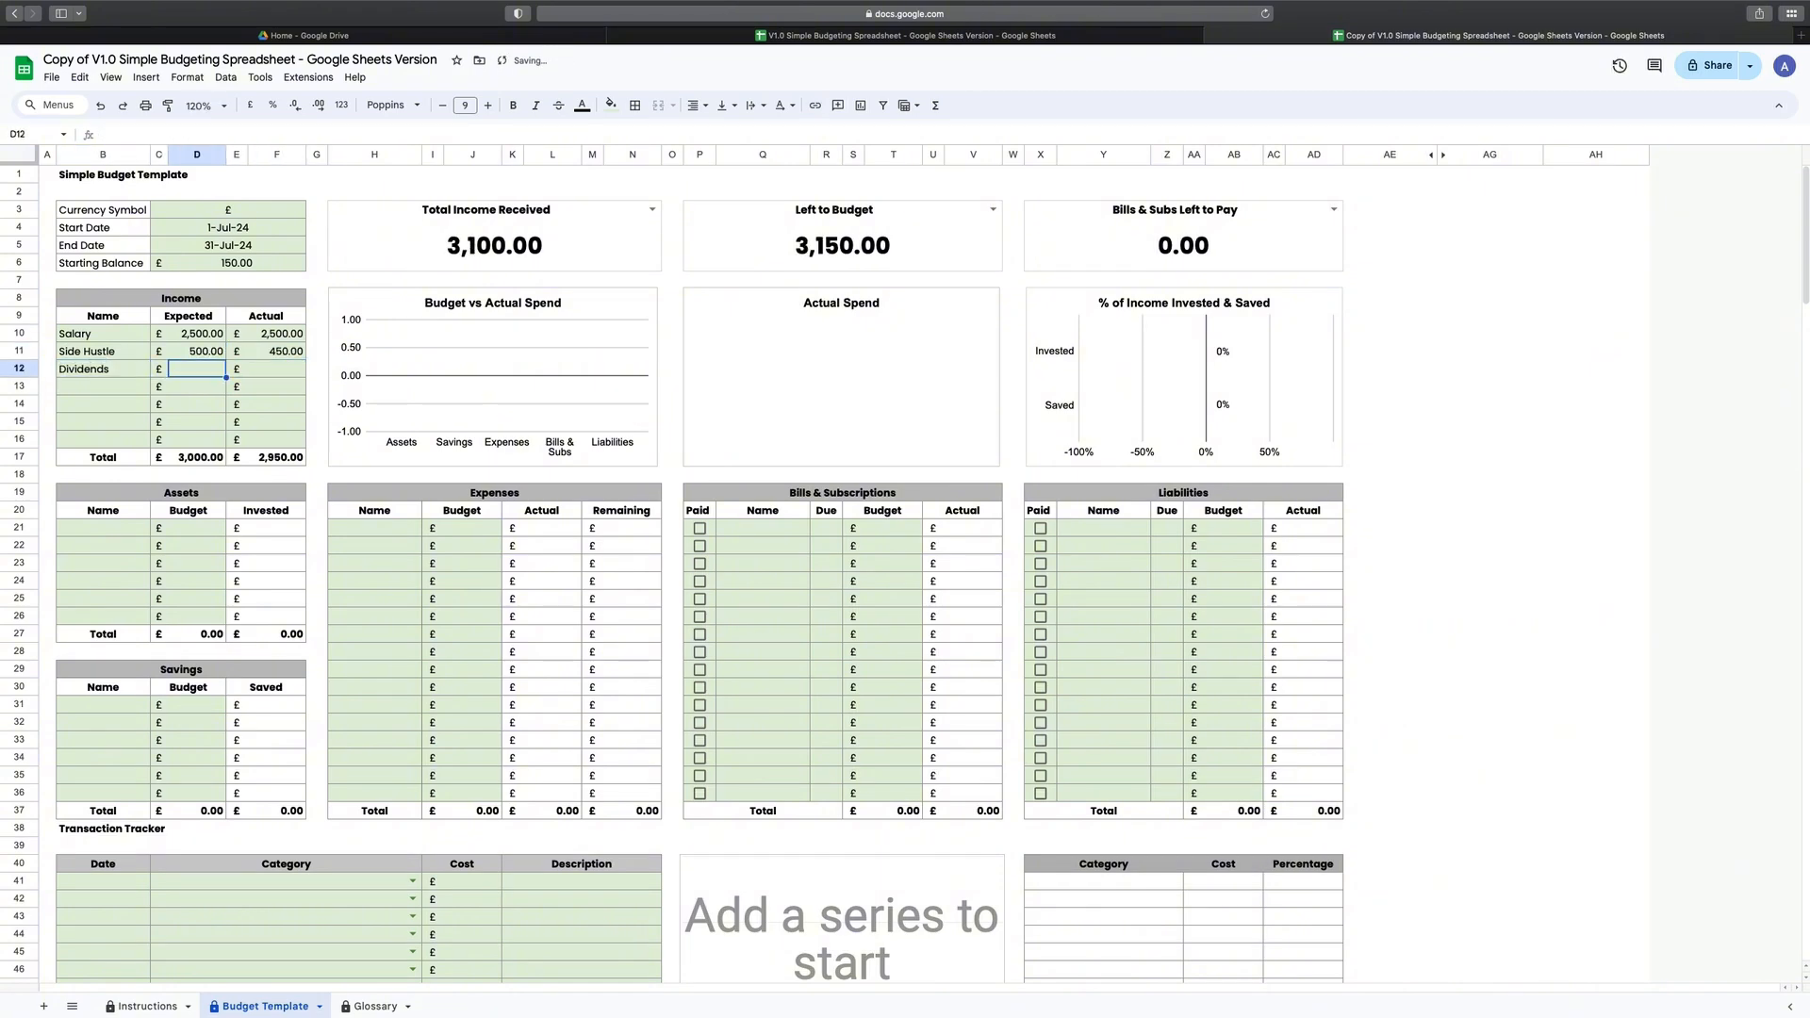
pyautogui.write('50')
pyautogui.press('Tab')
pyautogui.press('Tab')
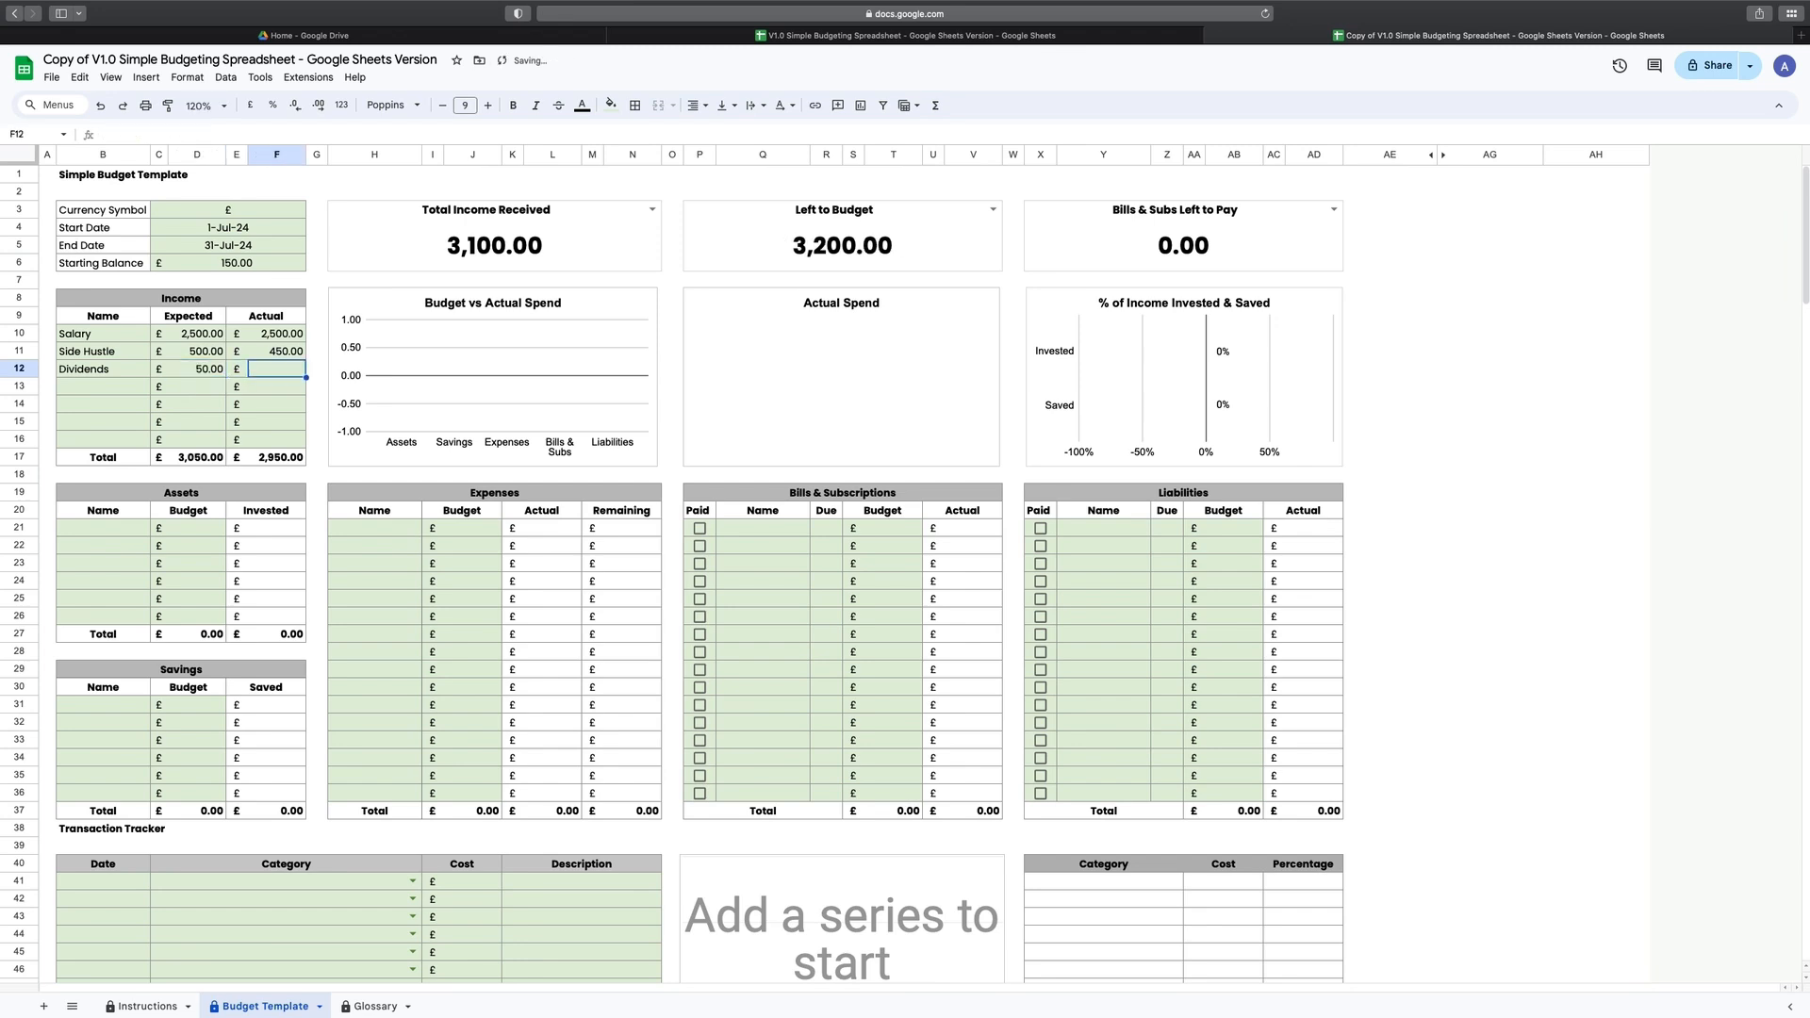
pyautogui.write('90')
pyautogui.press('Return')
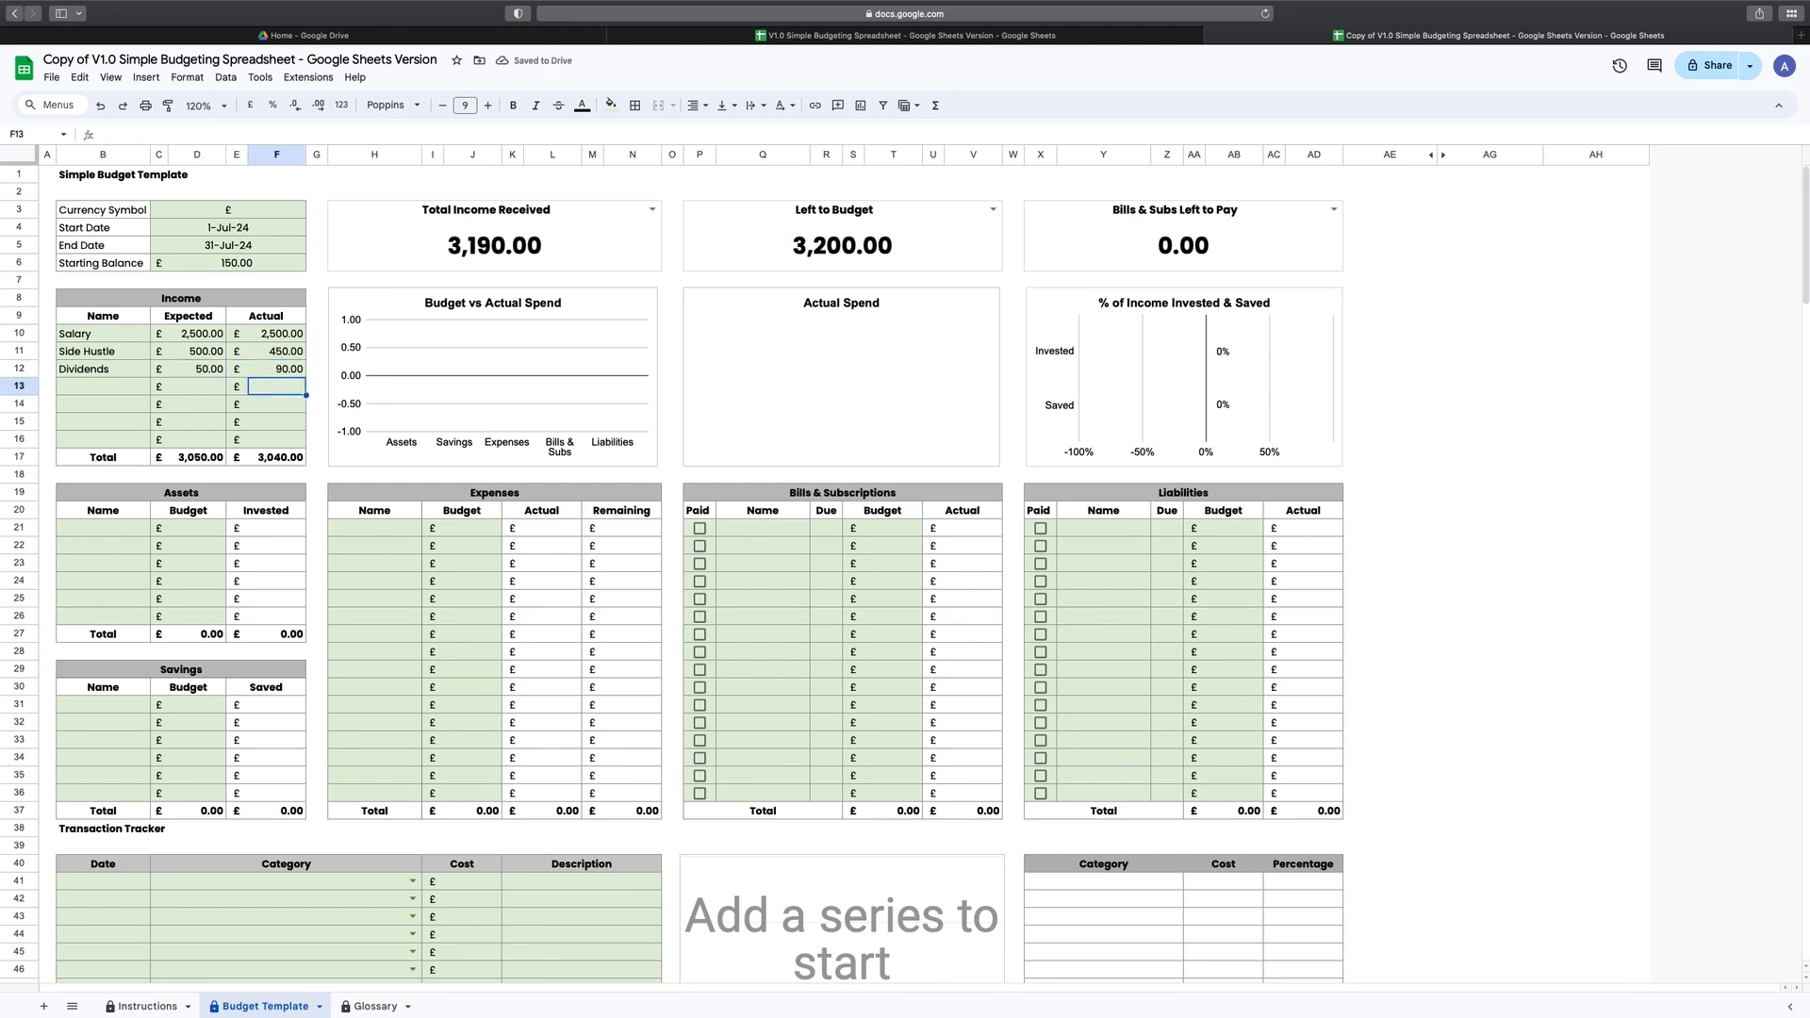
# Step: Add Stocks & Shares as the first category in the Assets table, with a budget of 500
pyautogui.click(113, 537)
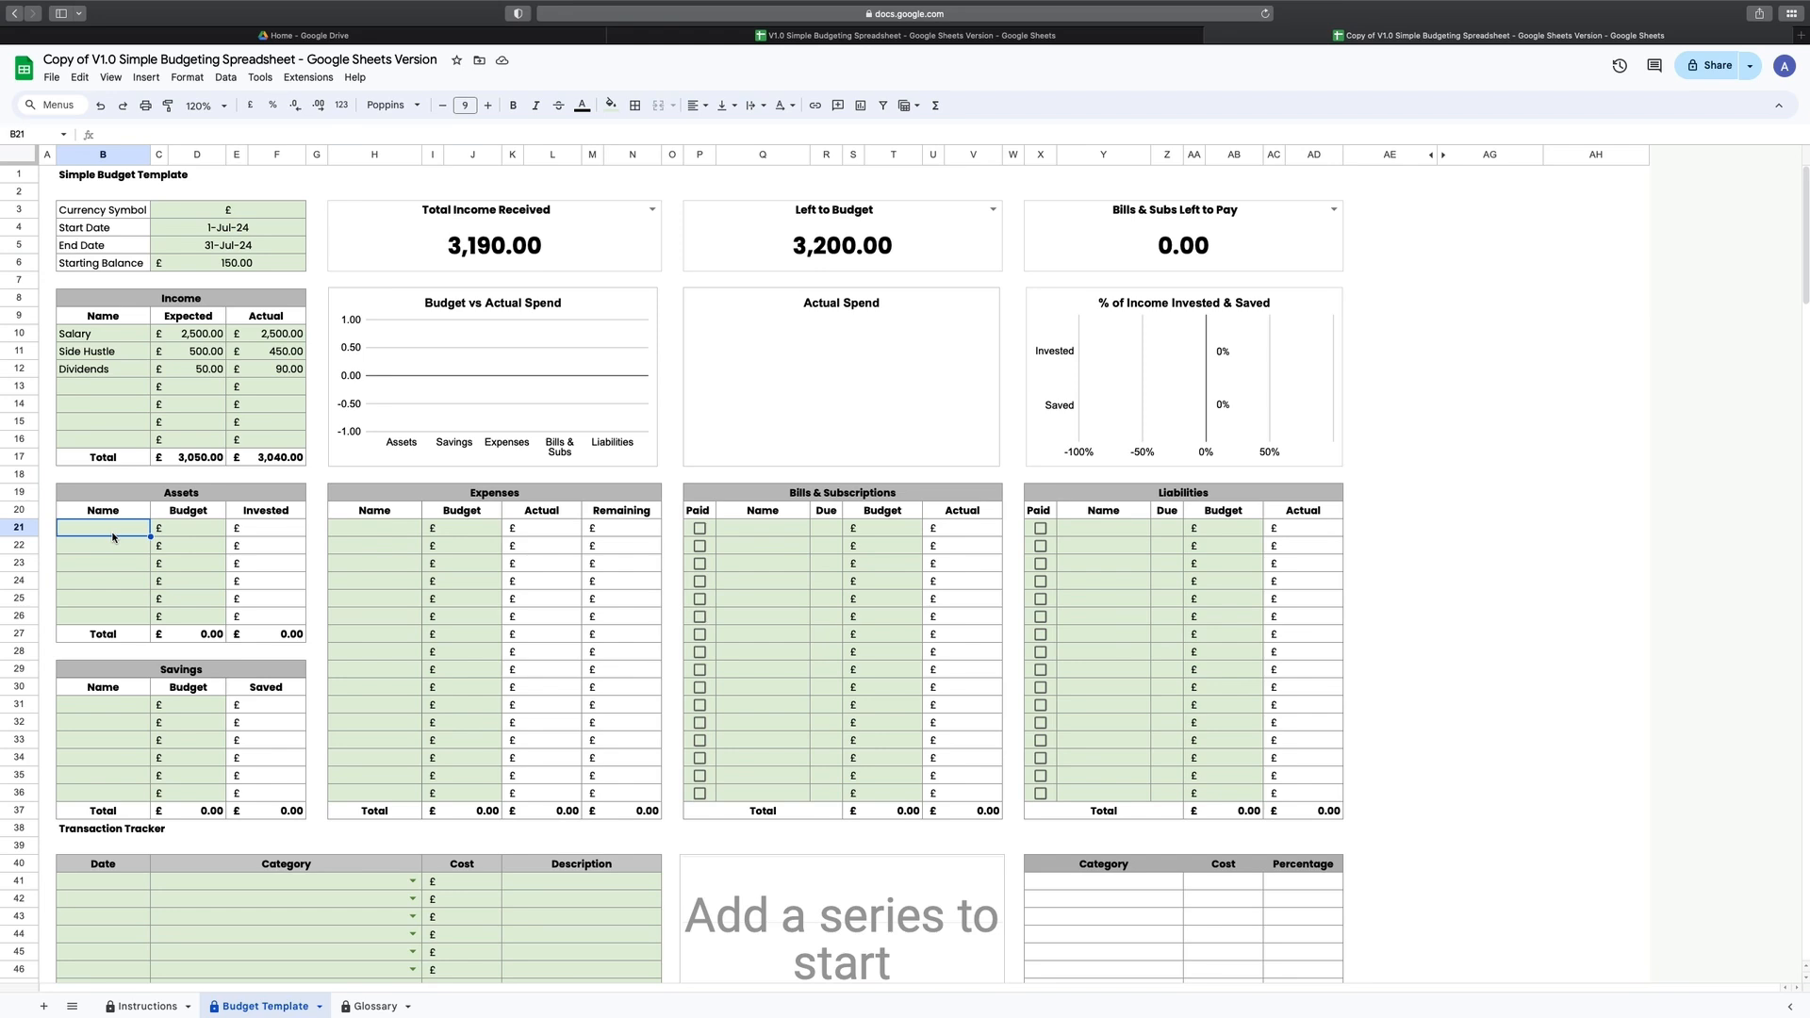
pyautogui.write('Stocks & Shares')
pyautogui.press('Tab')
pyautogui.write('500')
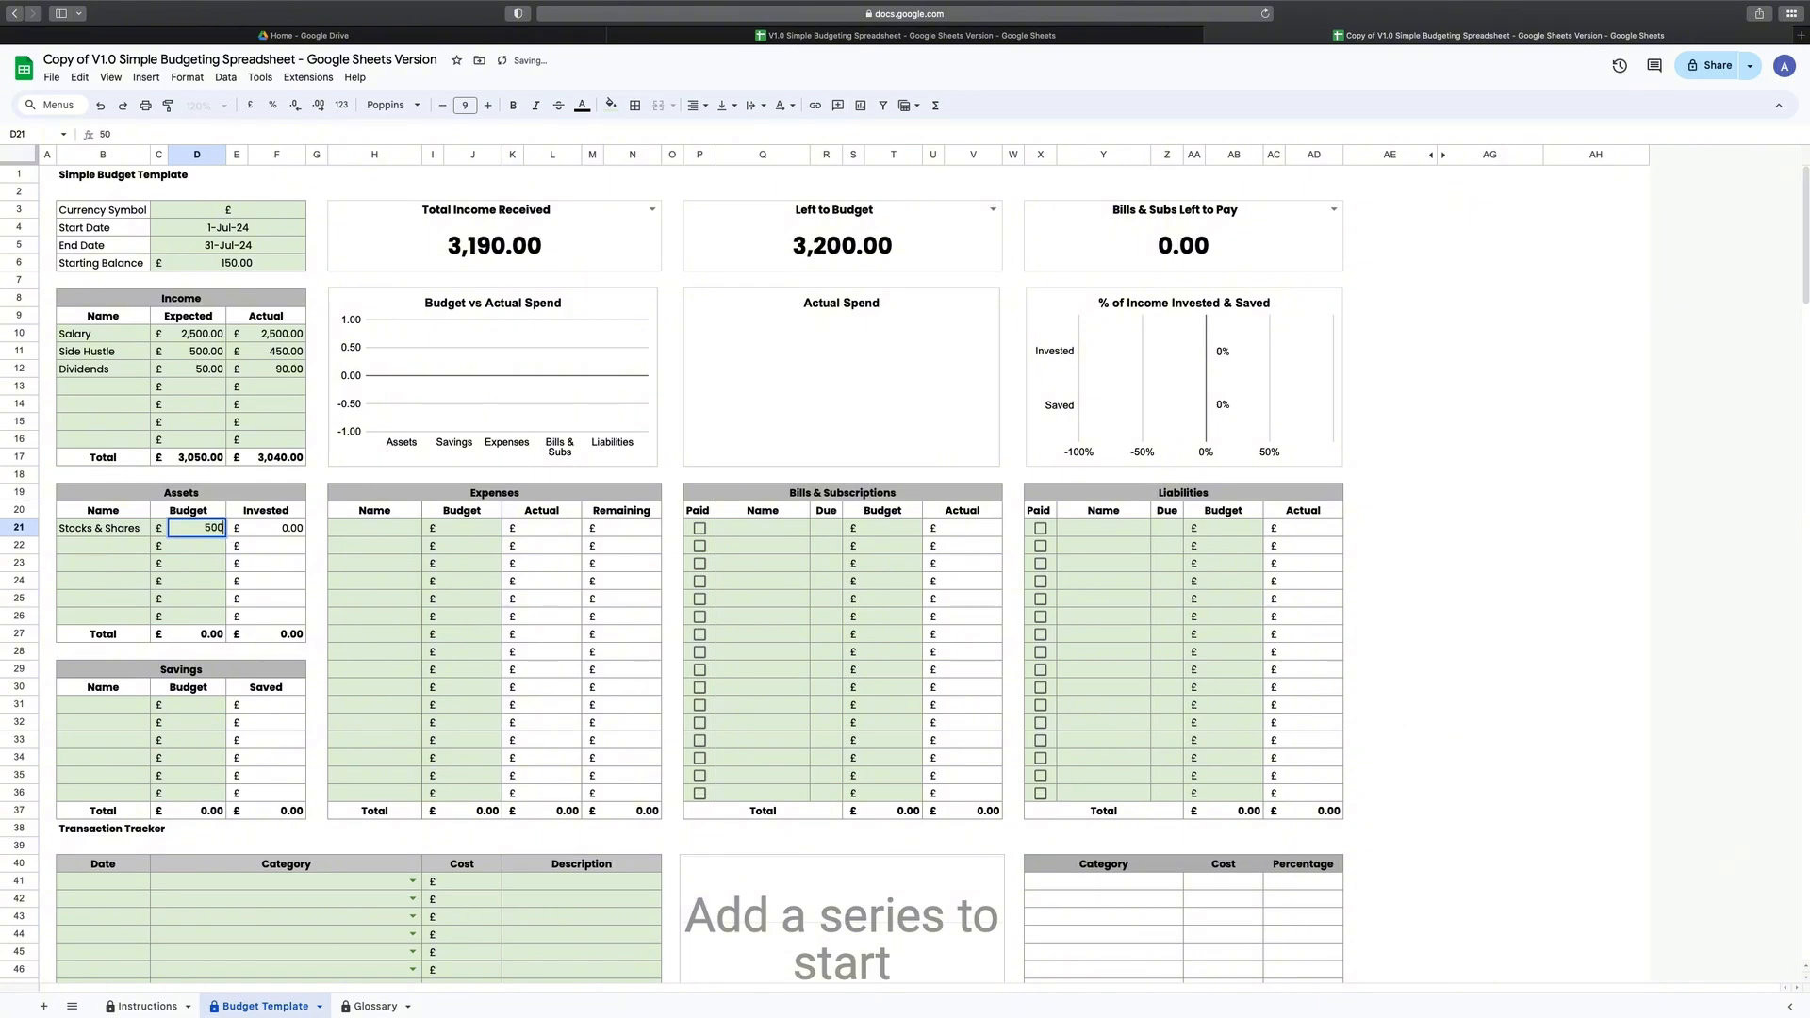
pyautogui.press('Return')
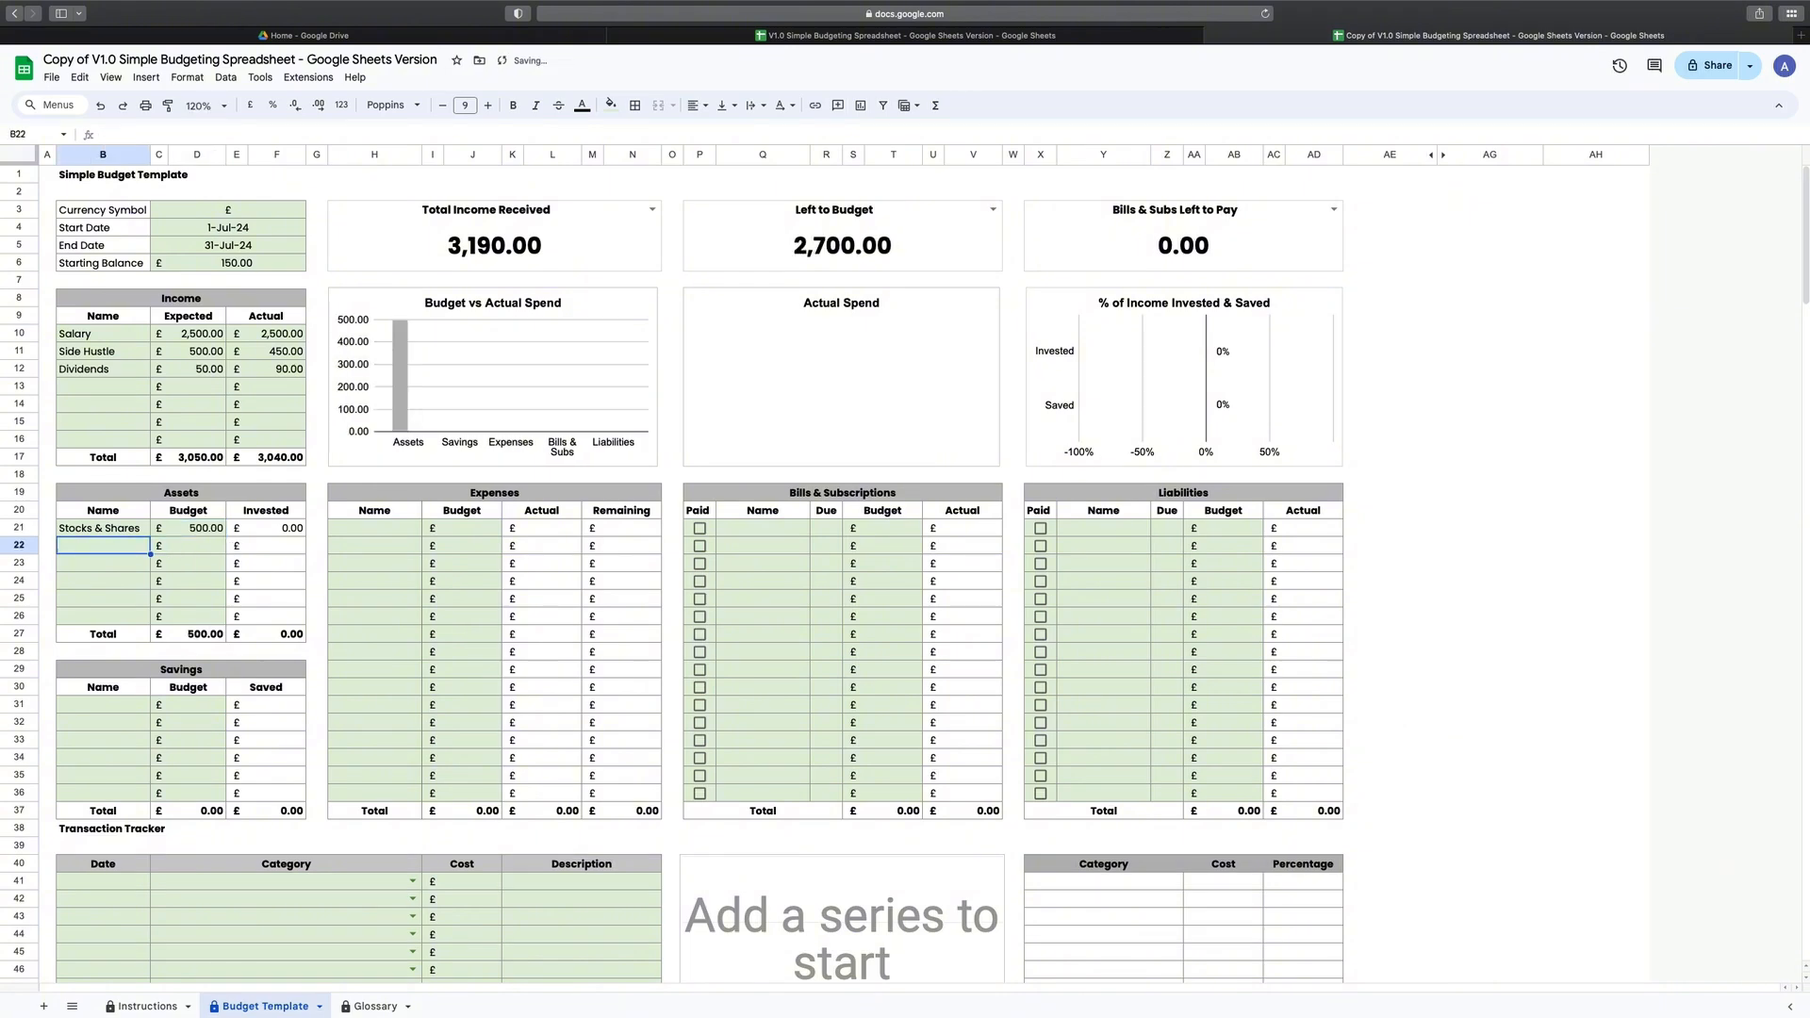
# Step: Add Cryptocurrency as the second category in the Assets table, with a budget of 200
pyautogui.write('Cryp')
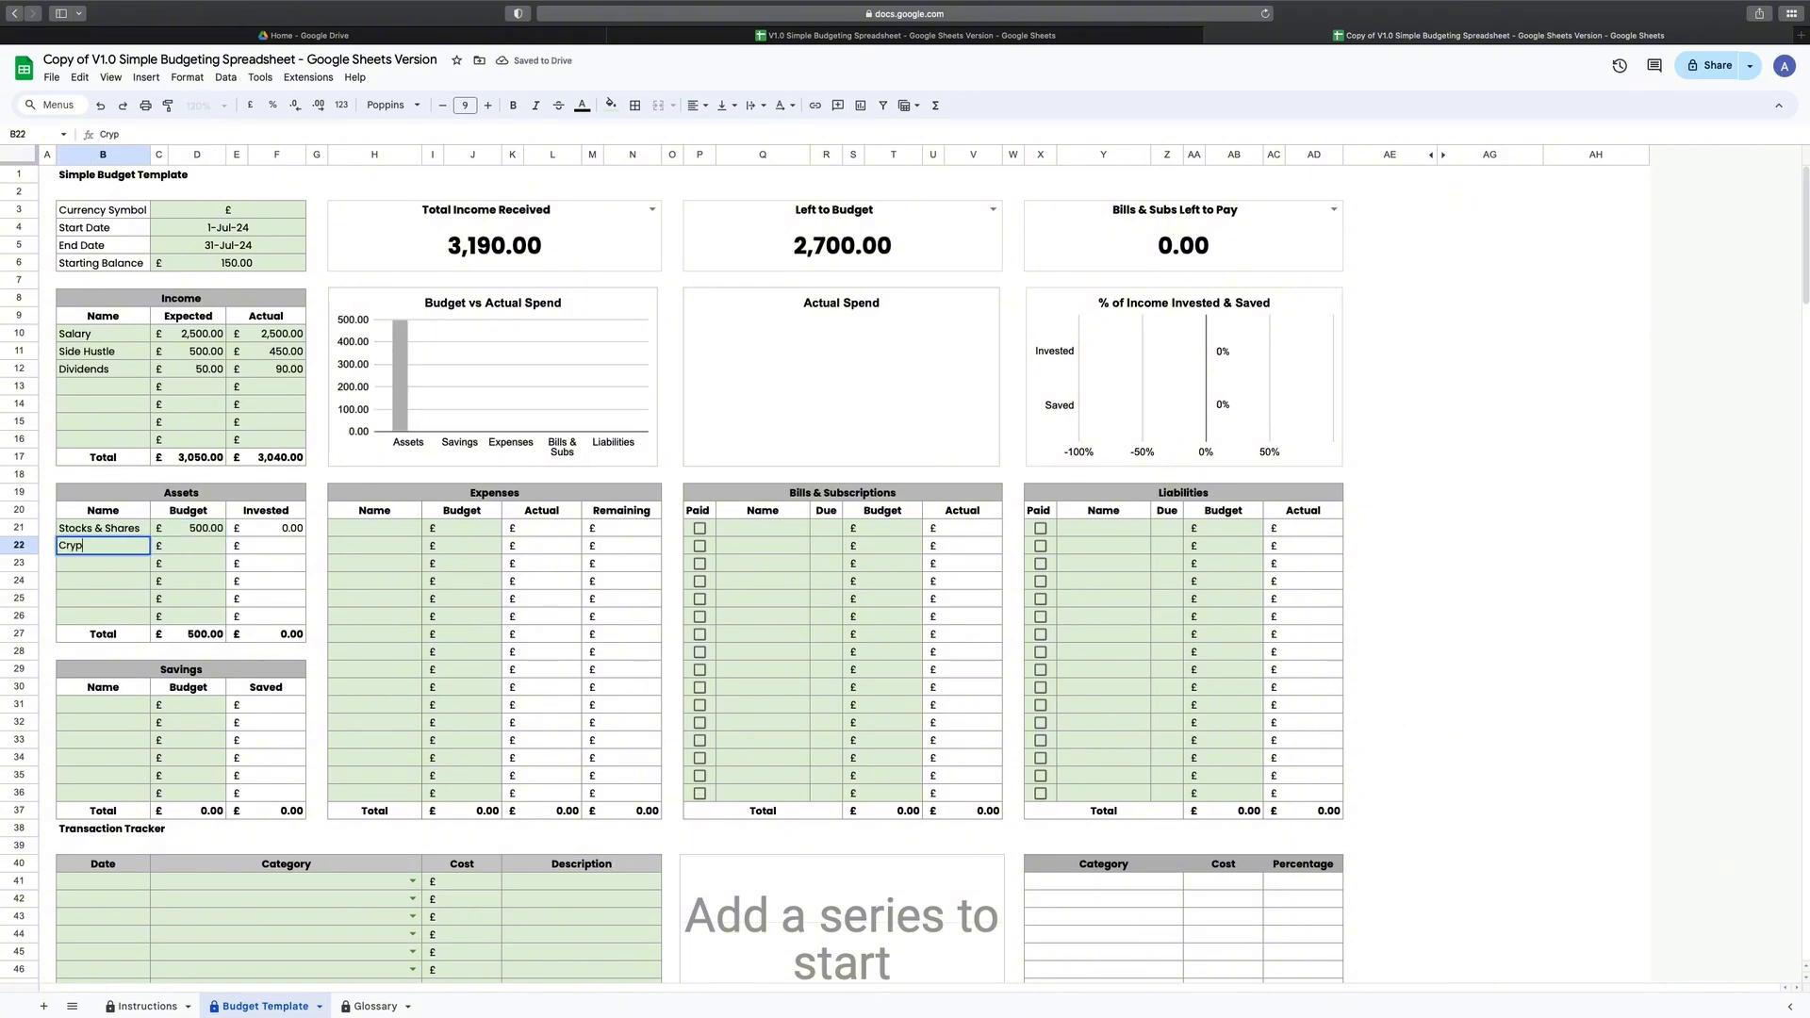
pyautogui.write('tocurrency')
pyautogui.press('Tab')
pyautogui.press('Tab')
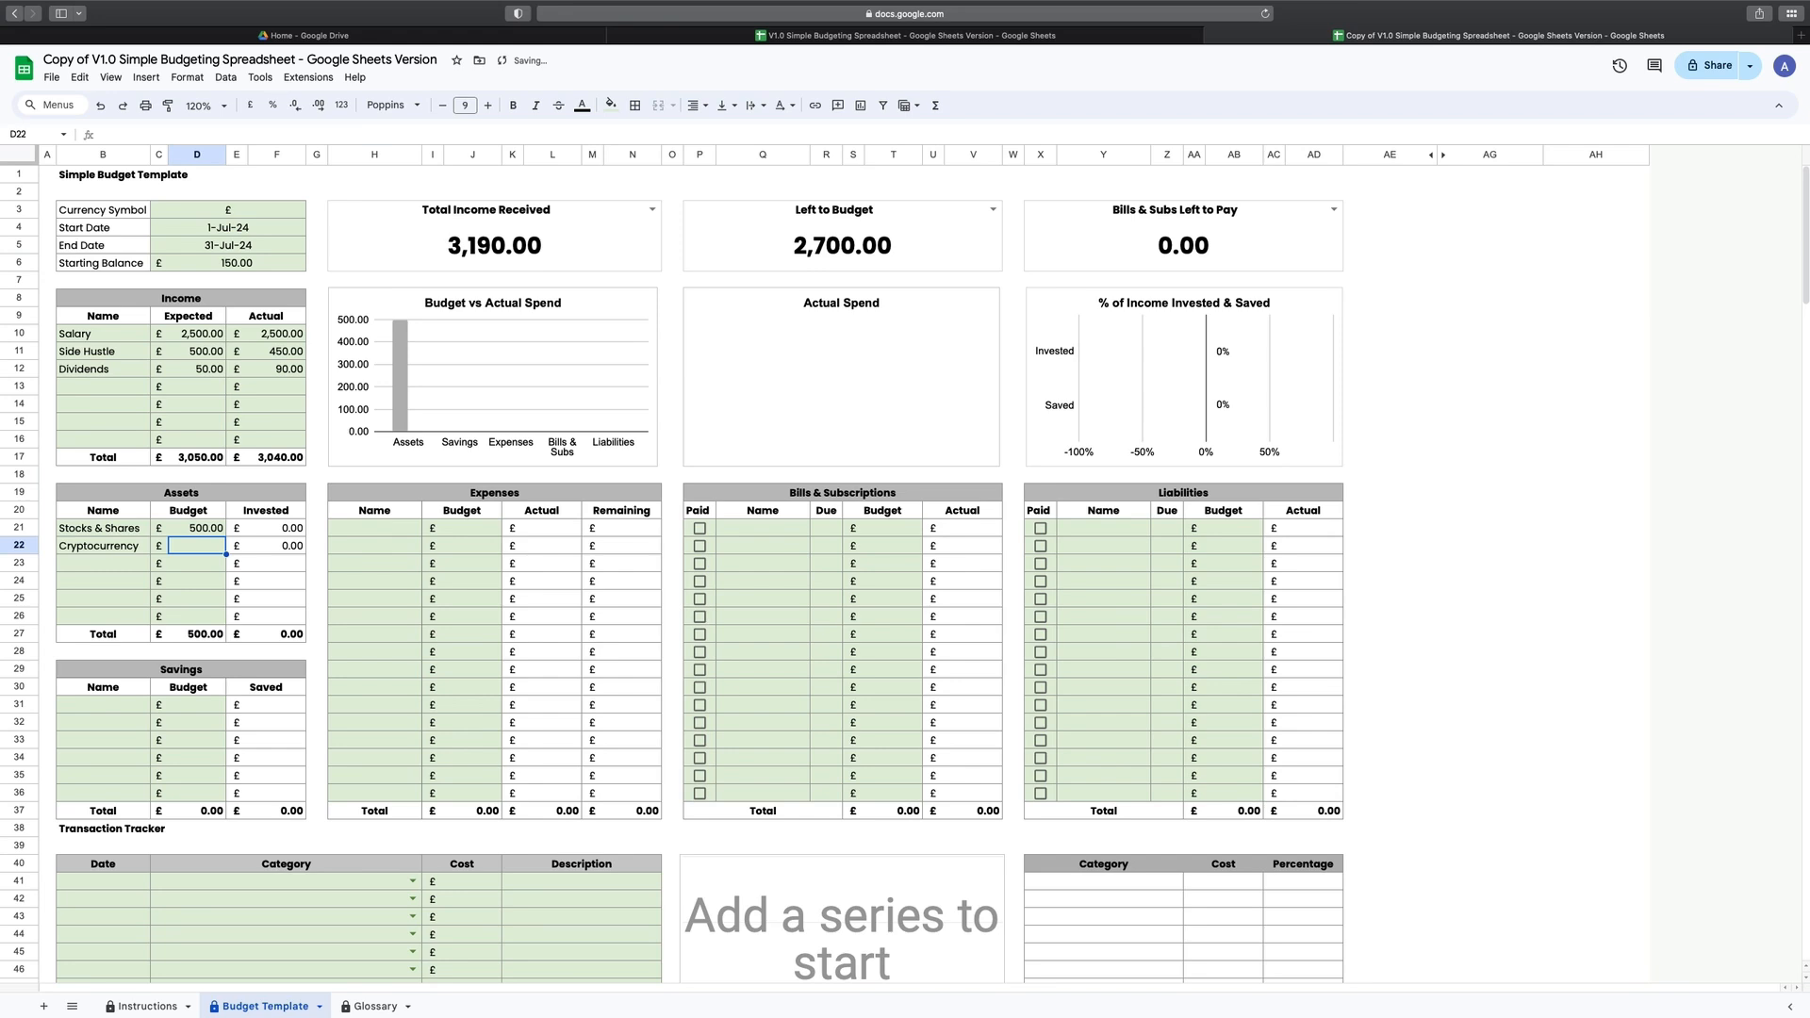
pyautogui.write('200')
pyautogui.press('Return')
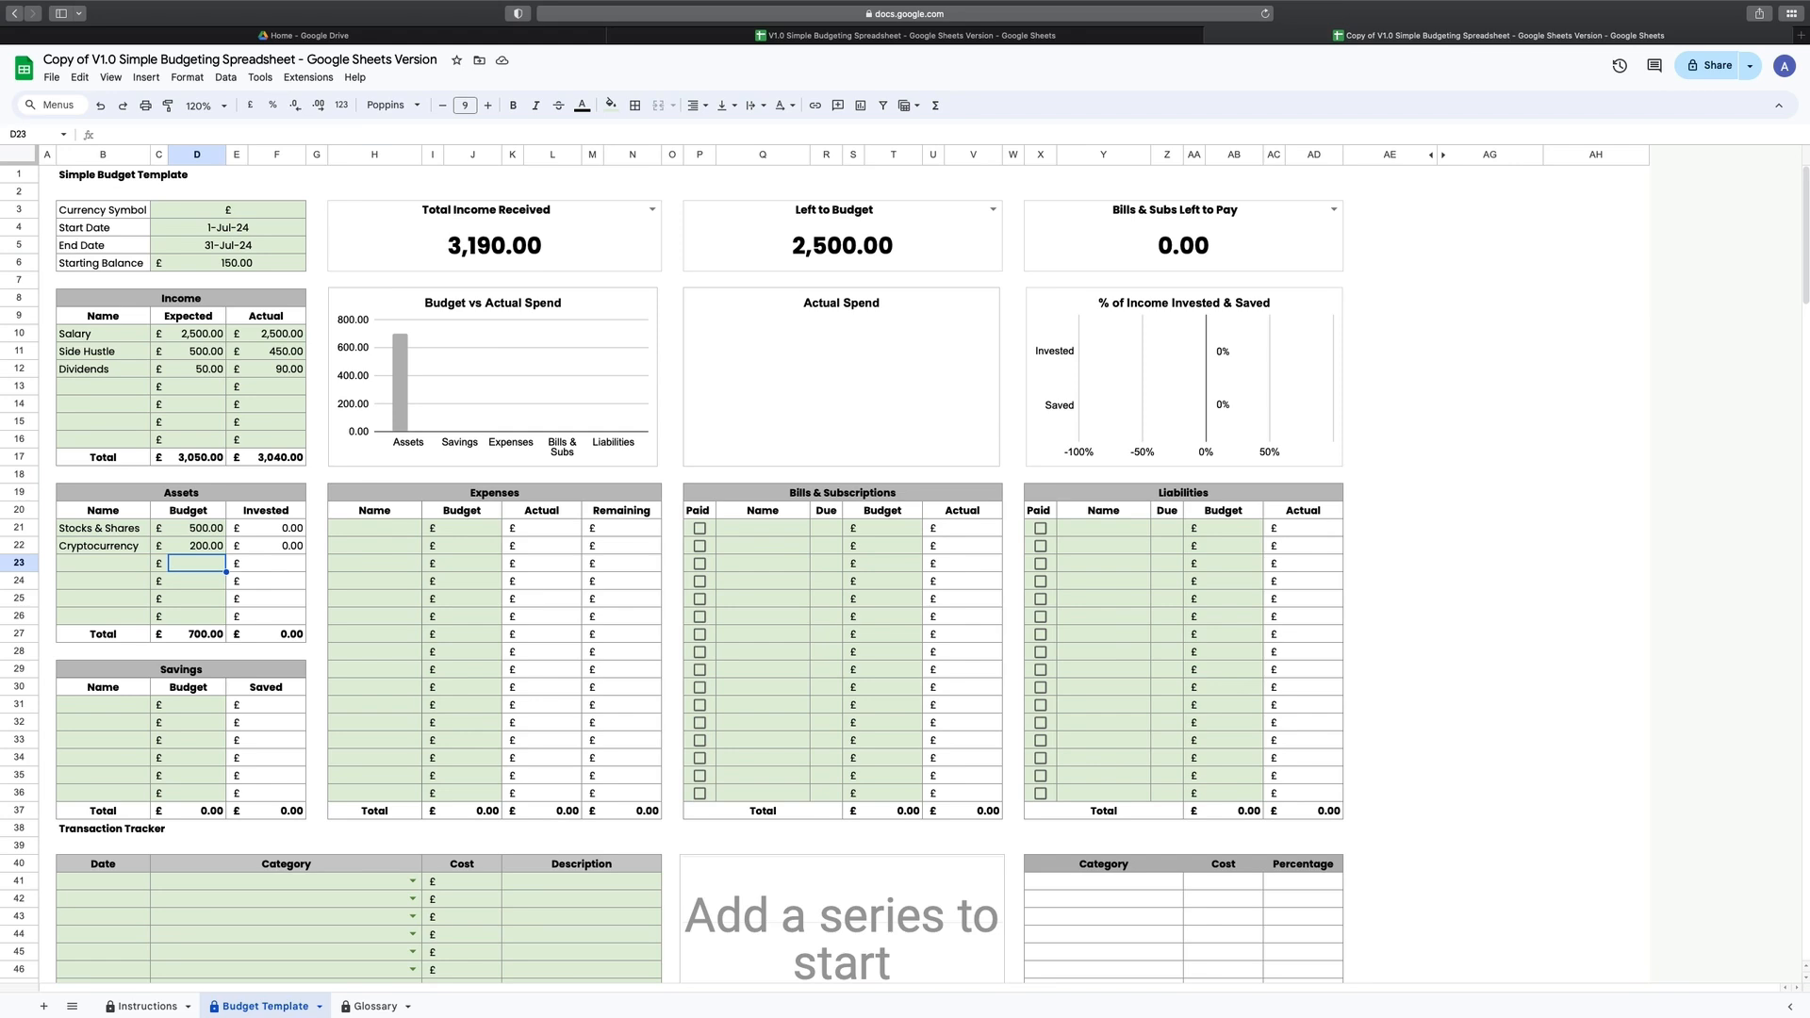
# Step: Add Holiday Fund as the first category in the Savings table, with a budget of 300
pyautogui.click(110, 709)
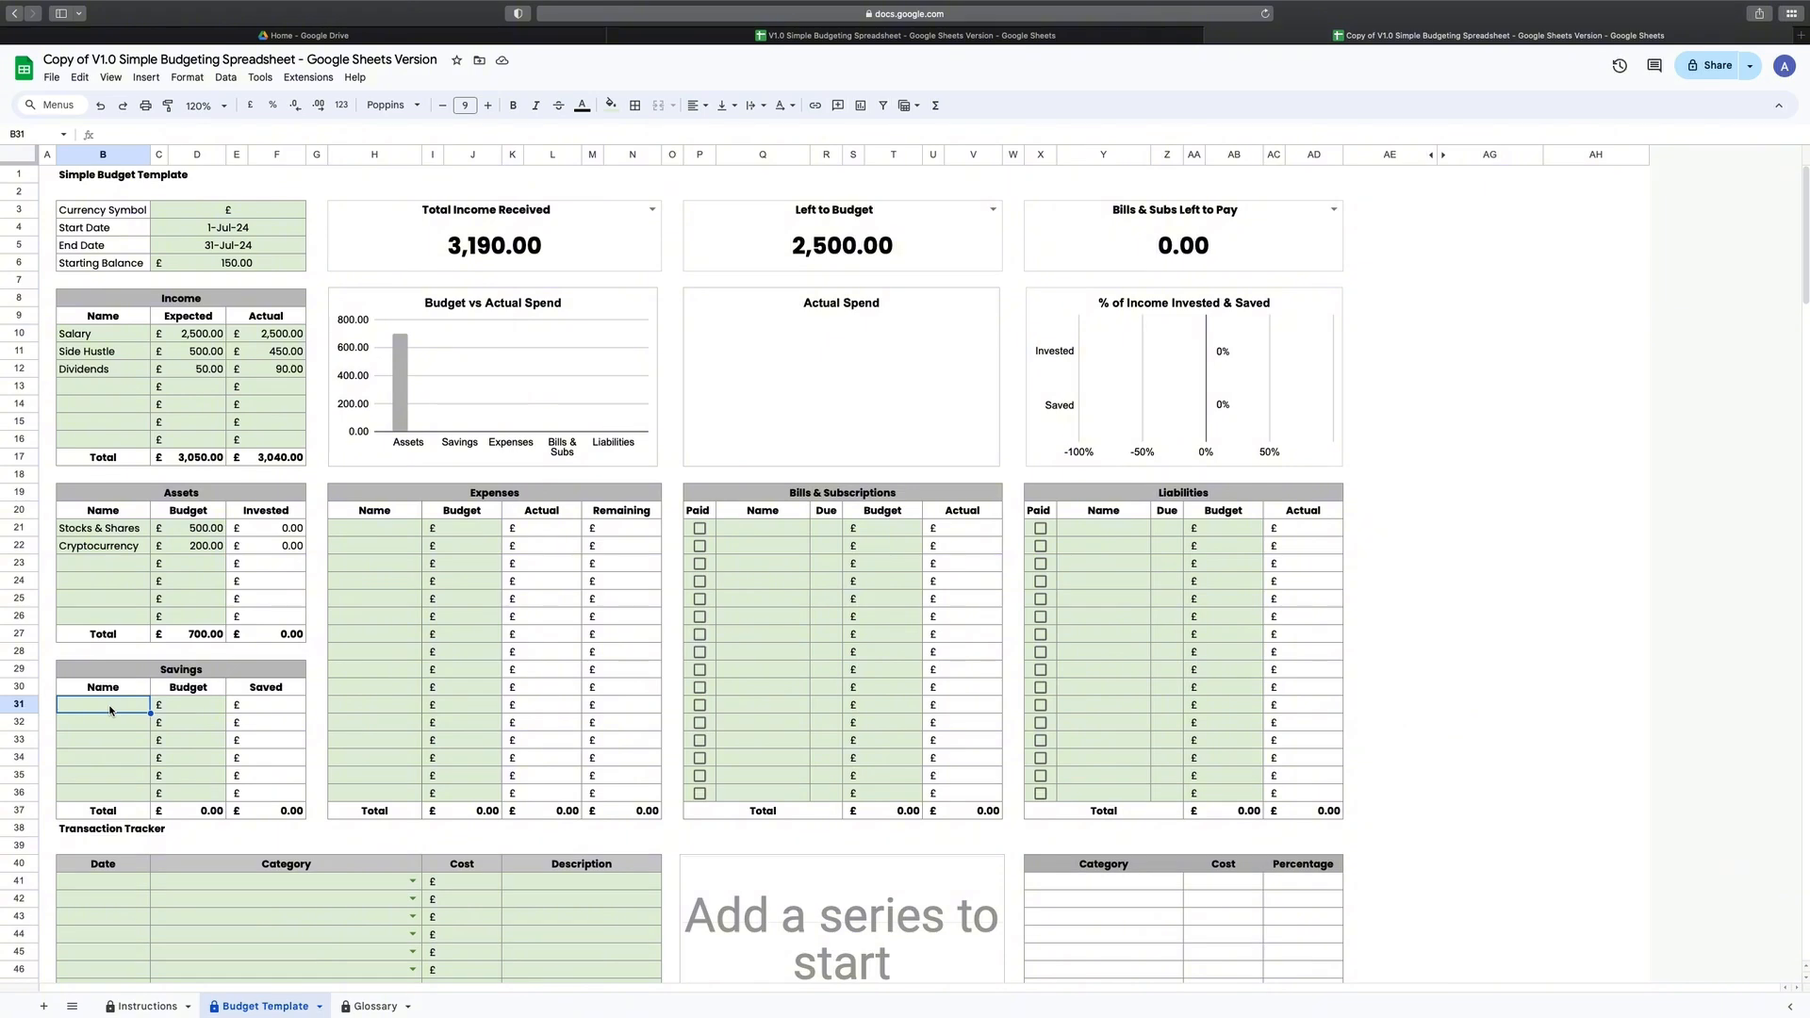
pyautogui.write('Holiday Fund')
pyautogui.press('Tab')
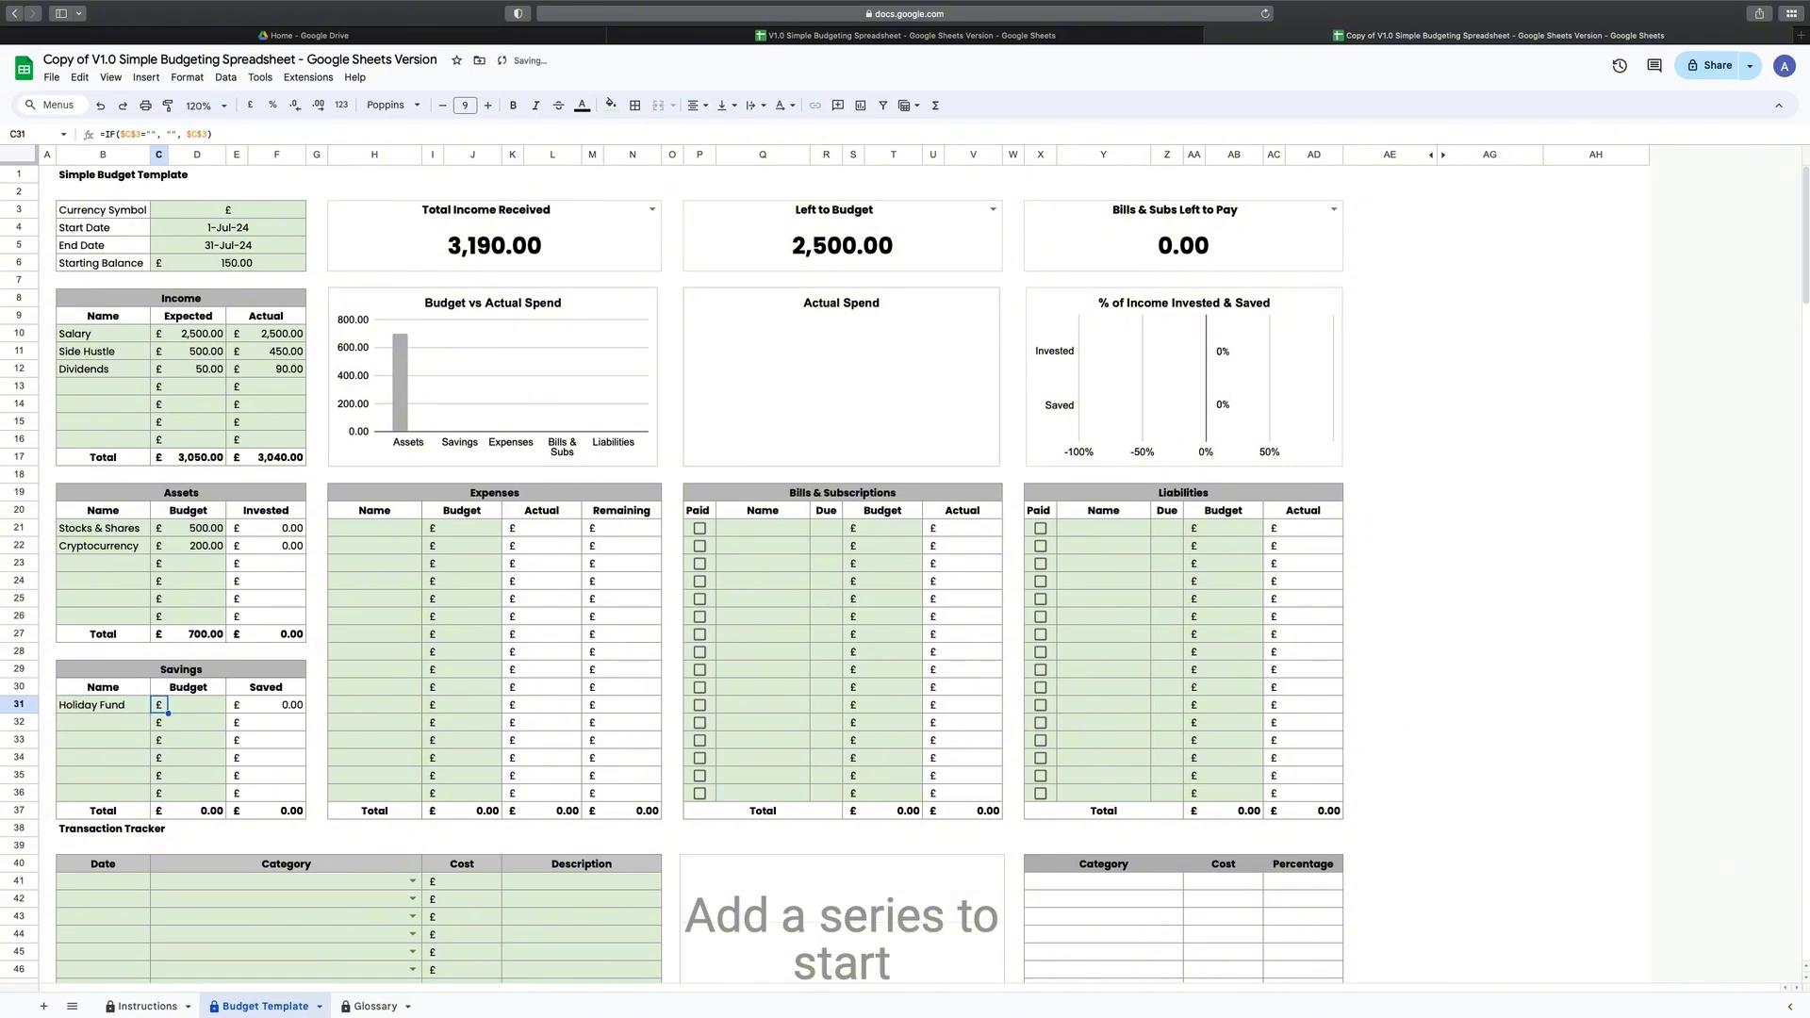
pyautogui.write('300')
pyautogui.press('Return')
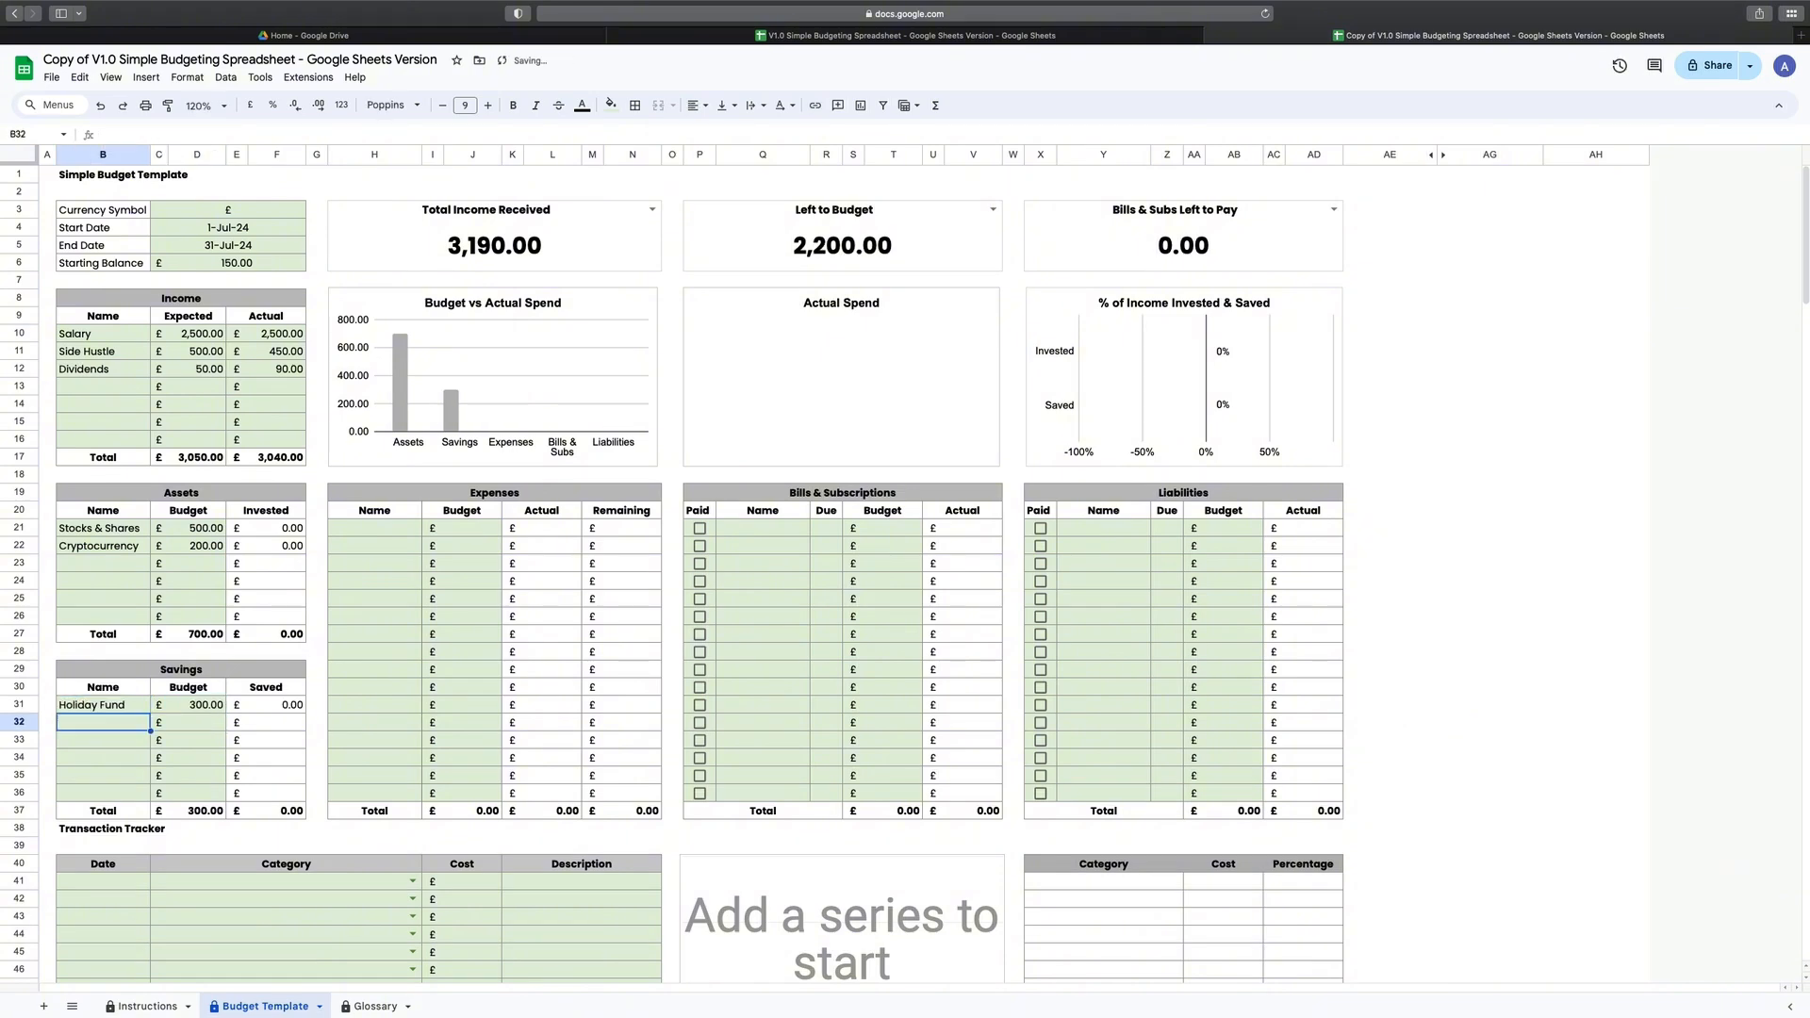
# Step: Add Emergency Fund with a budget of 200 and House Deposit with a budget of 500 as the next Savings categories
pyautogui.write('Emergency Fund')
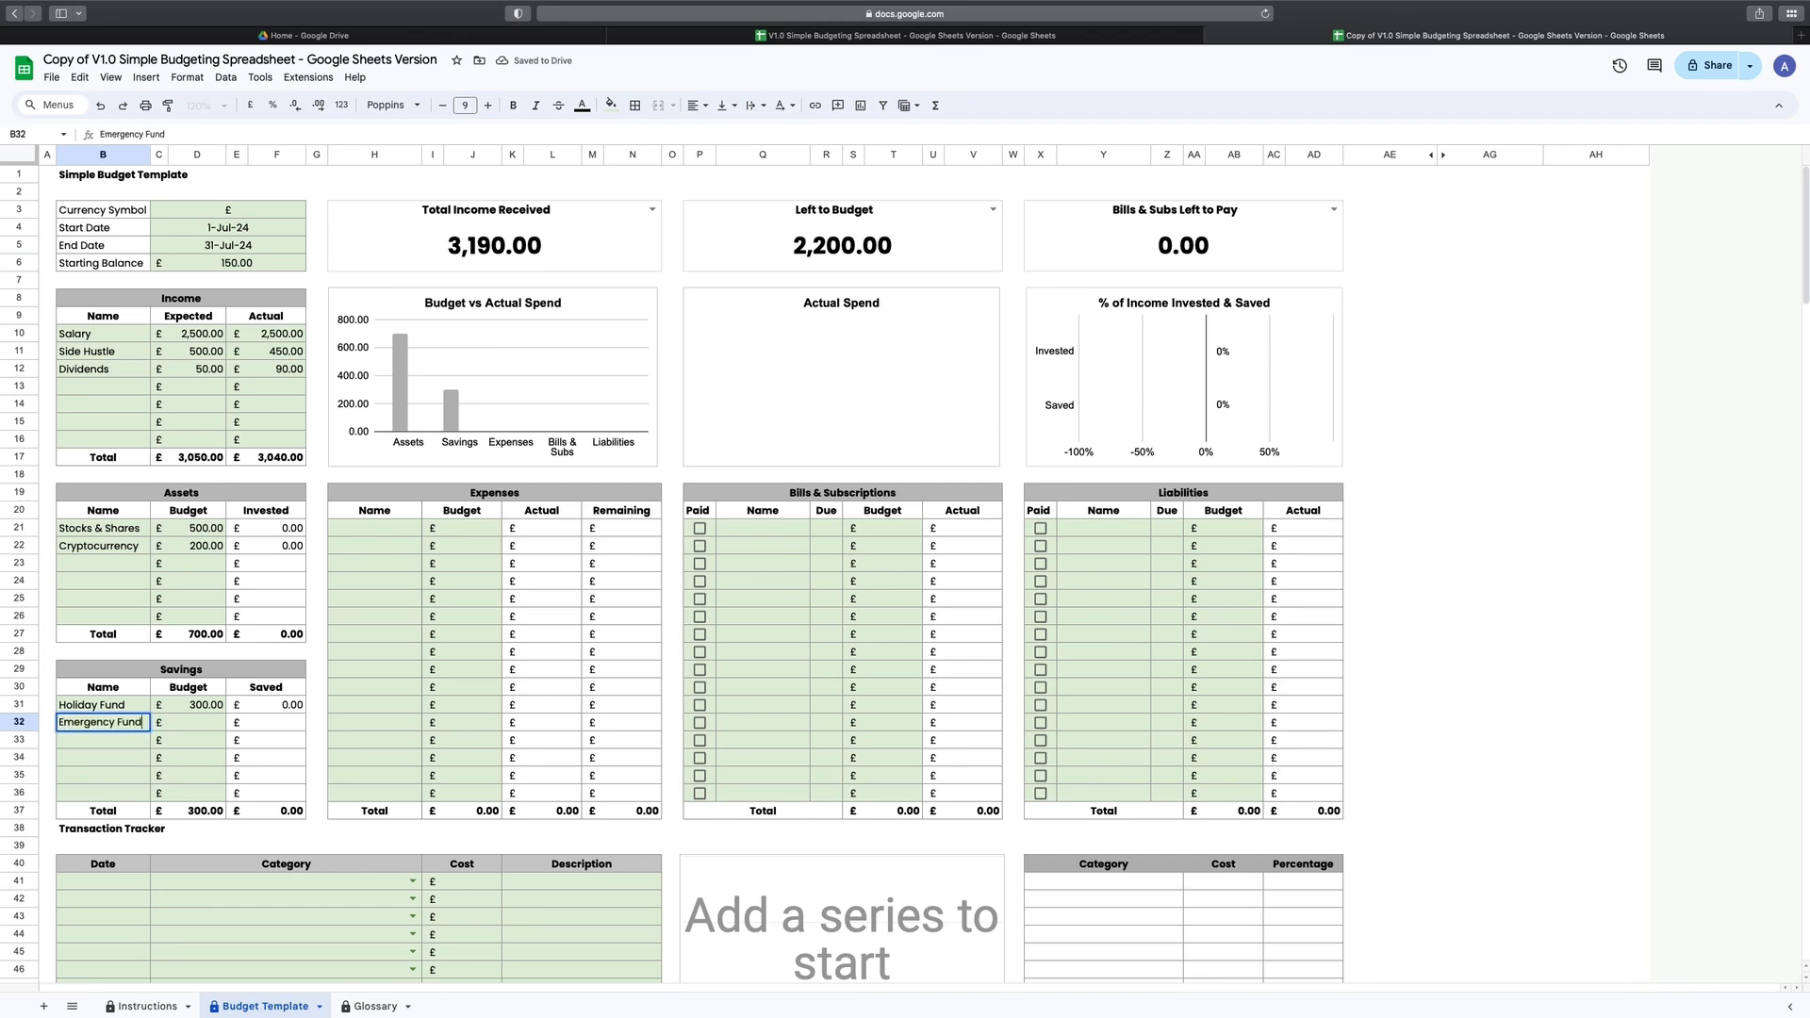
pyautogui.press('Tab')
pyautogui.write('200')
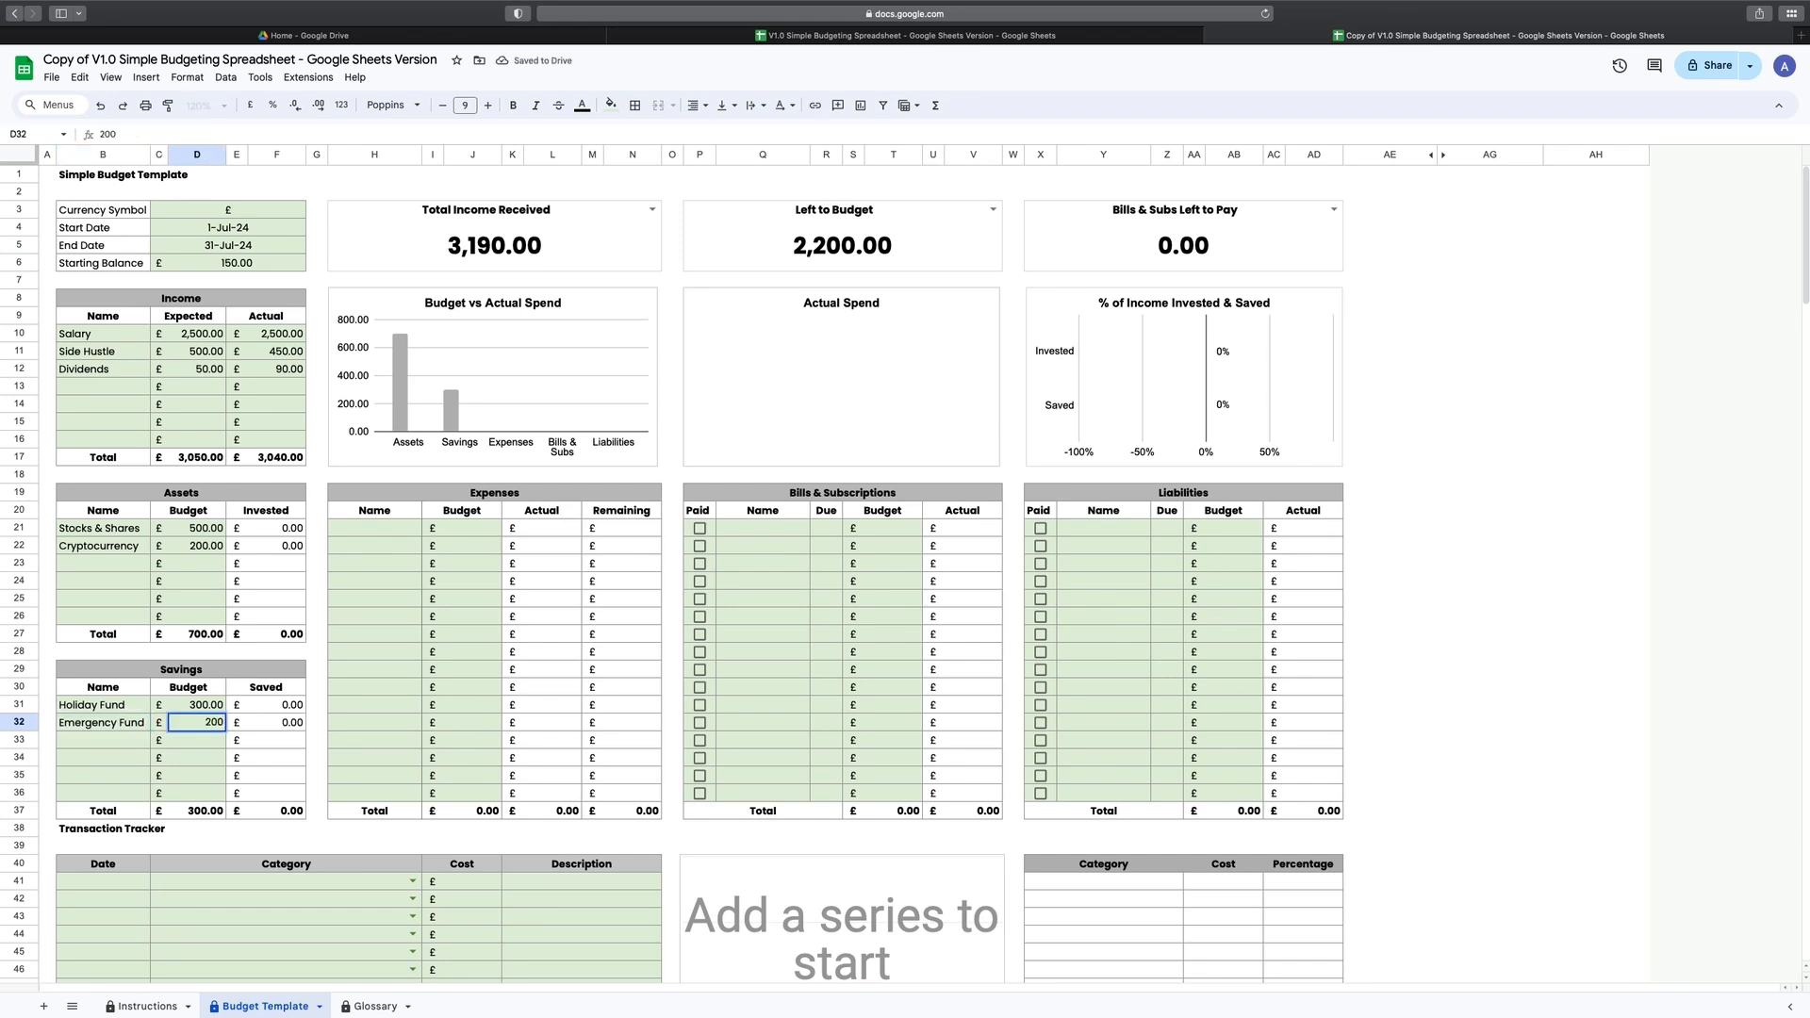
pyautogui.press('Return')
pyautogui.write('House Deposit')
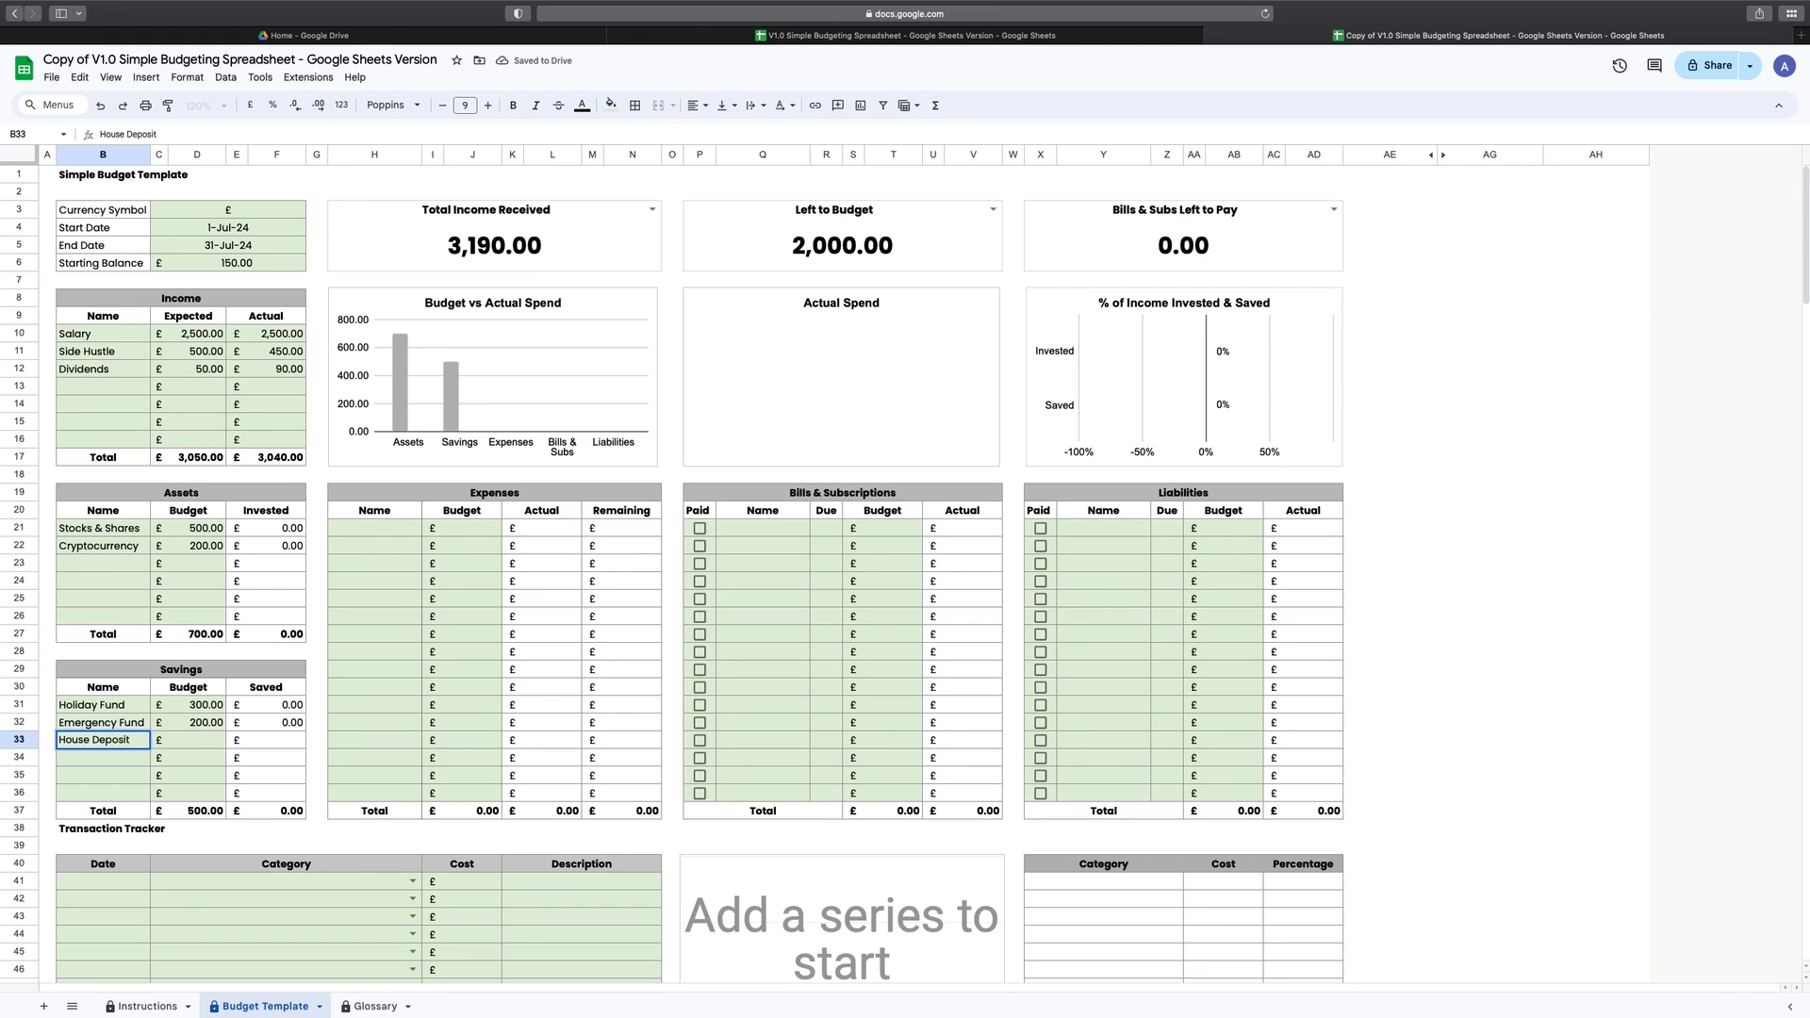
pyautogui.press('Tab')
pyautogui.write('500')
pyautogui.press('Return')
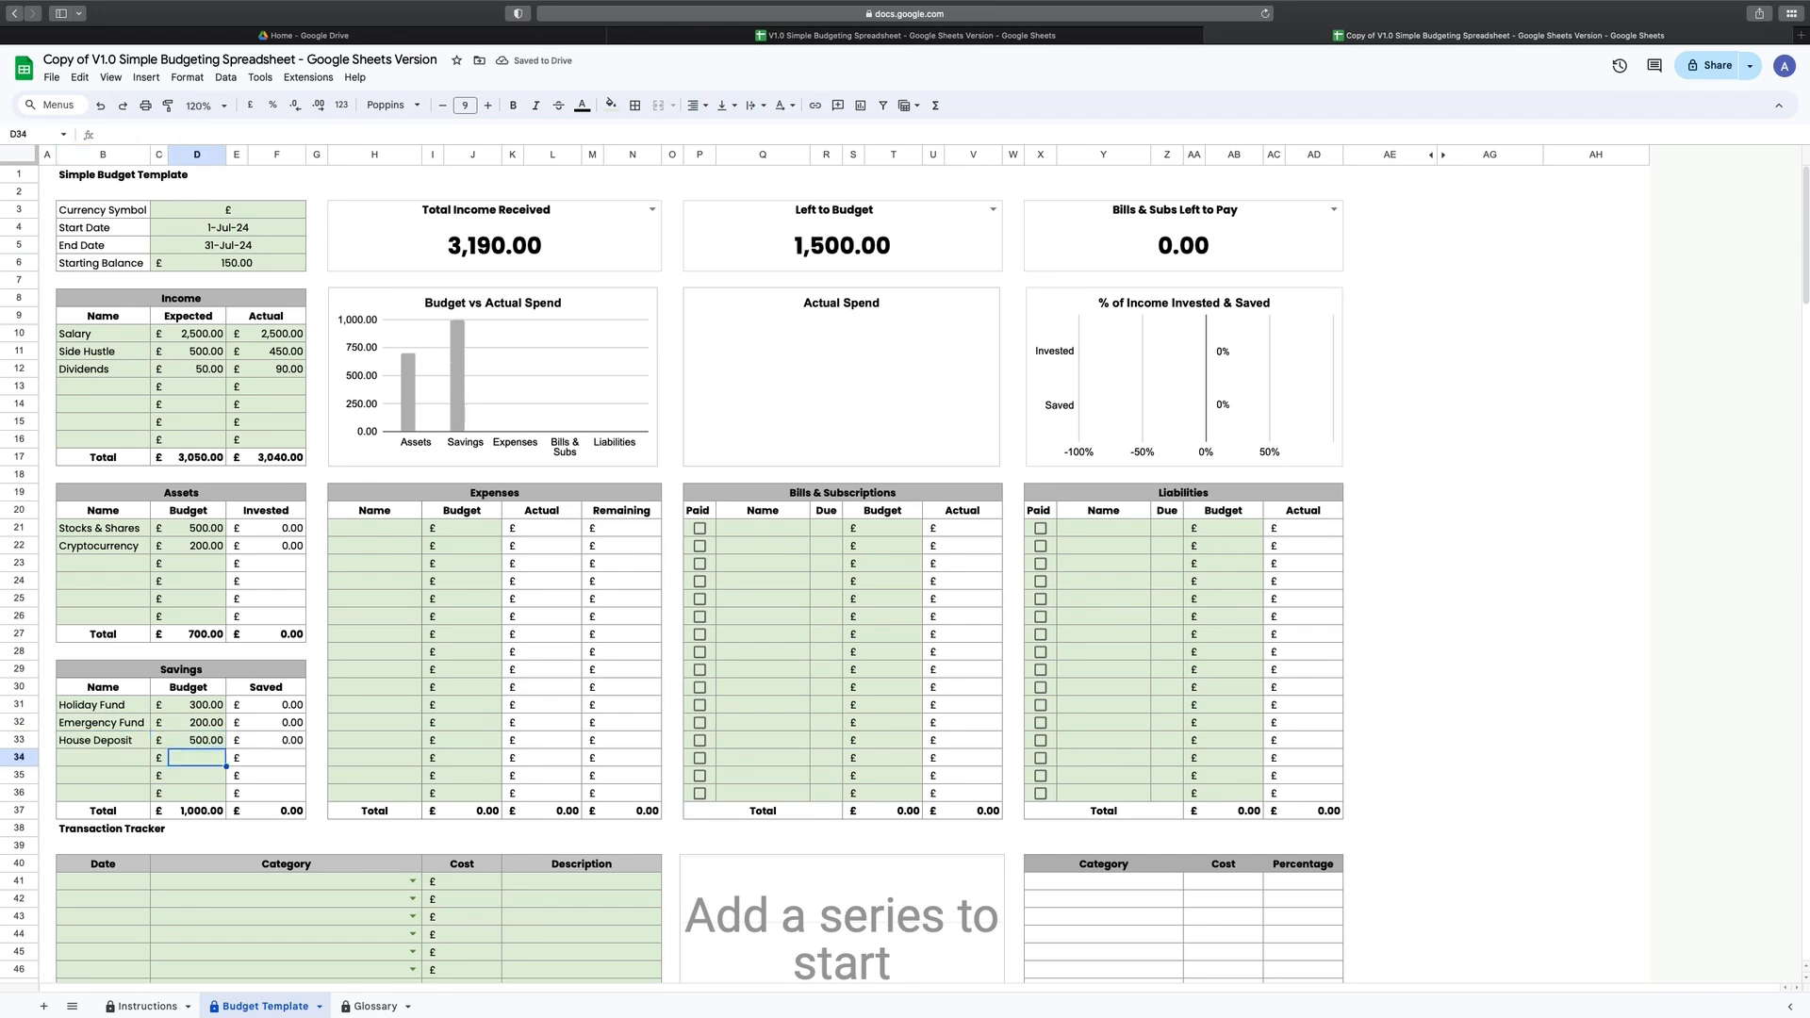
# Step: Add Food & Drink as the first category in the Expenses table, with a budget of 250
pyautogui.click(357, 534)
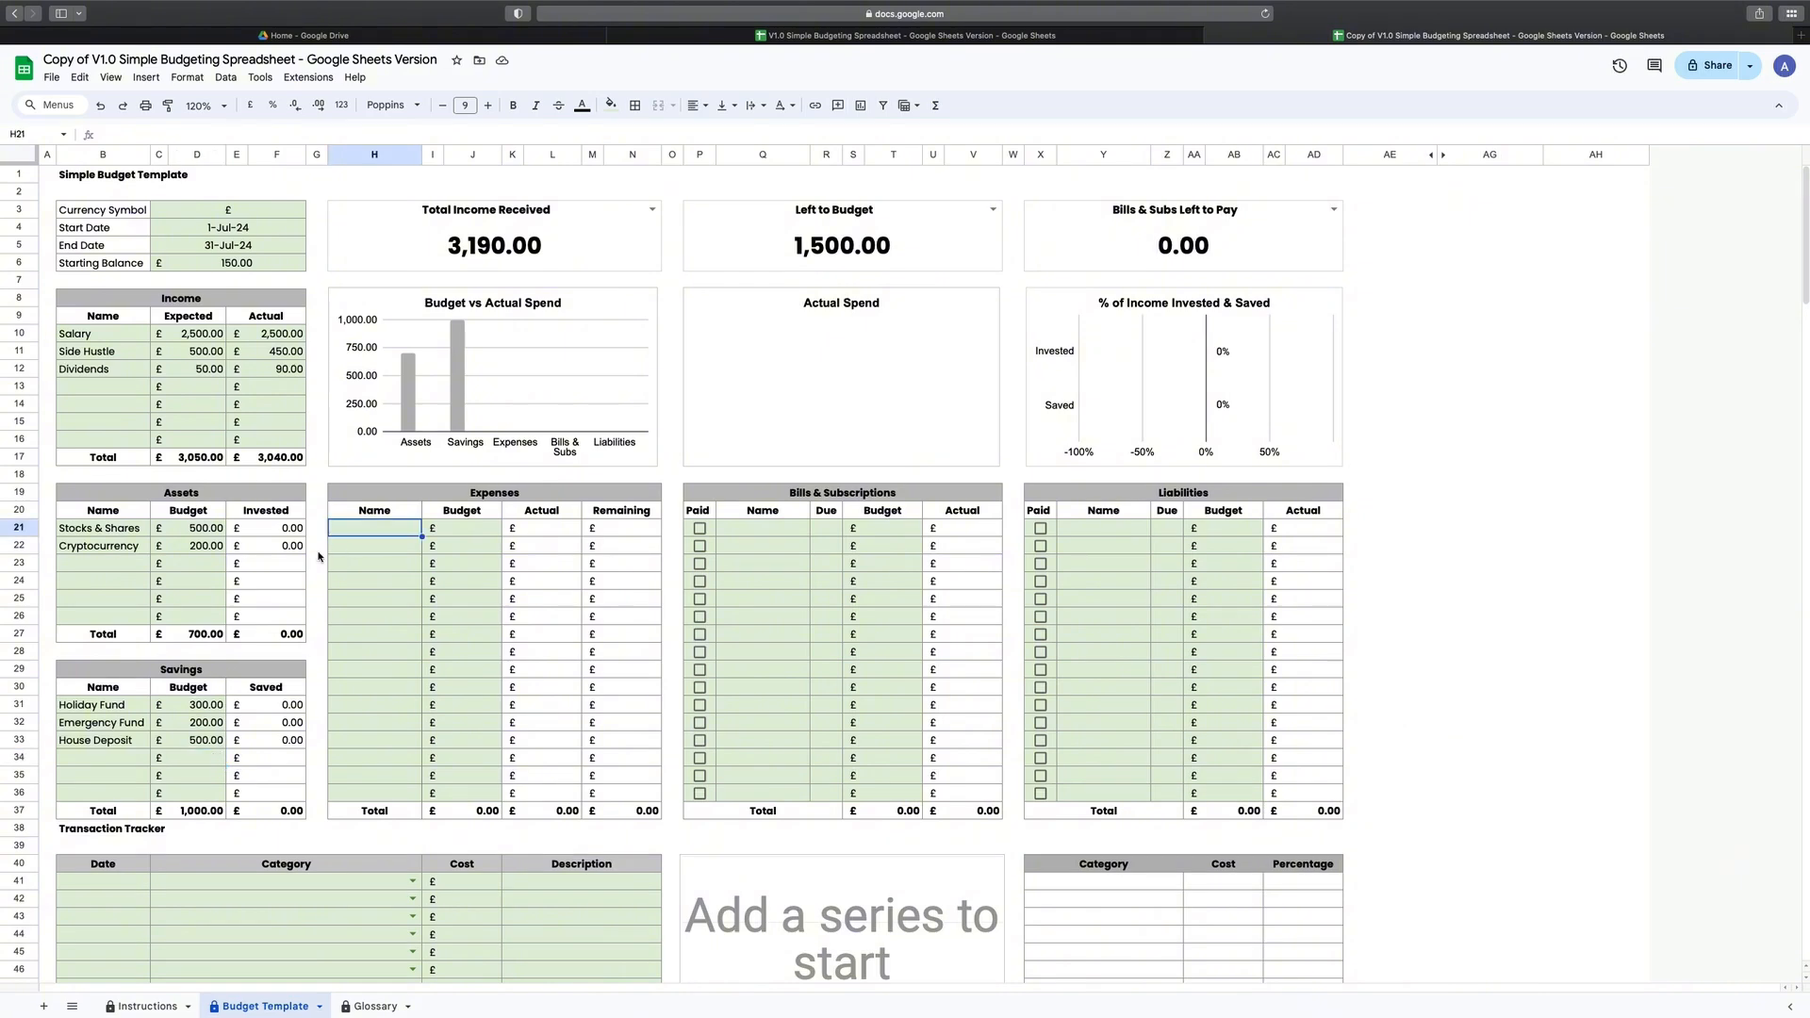
pyautogui.write('Food & Drink')
pyautogui.press('Tab')
pyautogui.write('250')
pyautogui.press('Return')
# Step: Add Travel with a budget of 150 and Clothing with a budget of 80 as the next Expenses categories
pyautogui.write('Travel')
pyautogui.press('Tab')
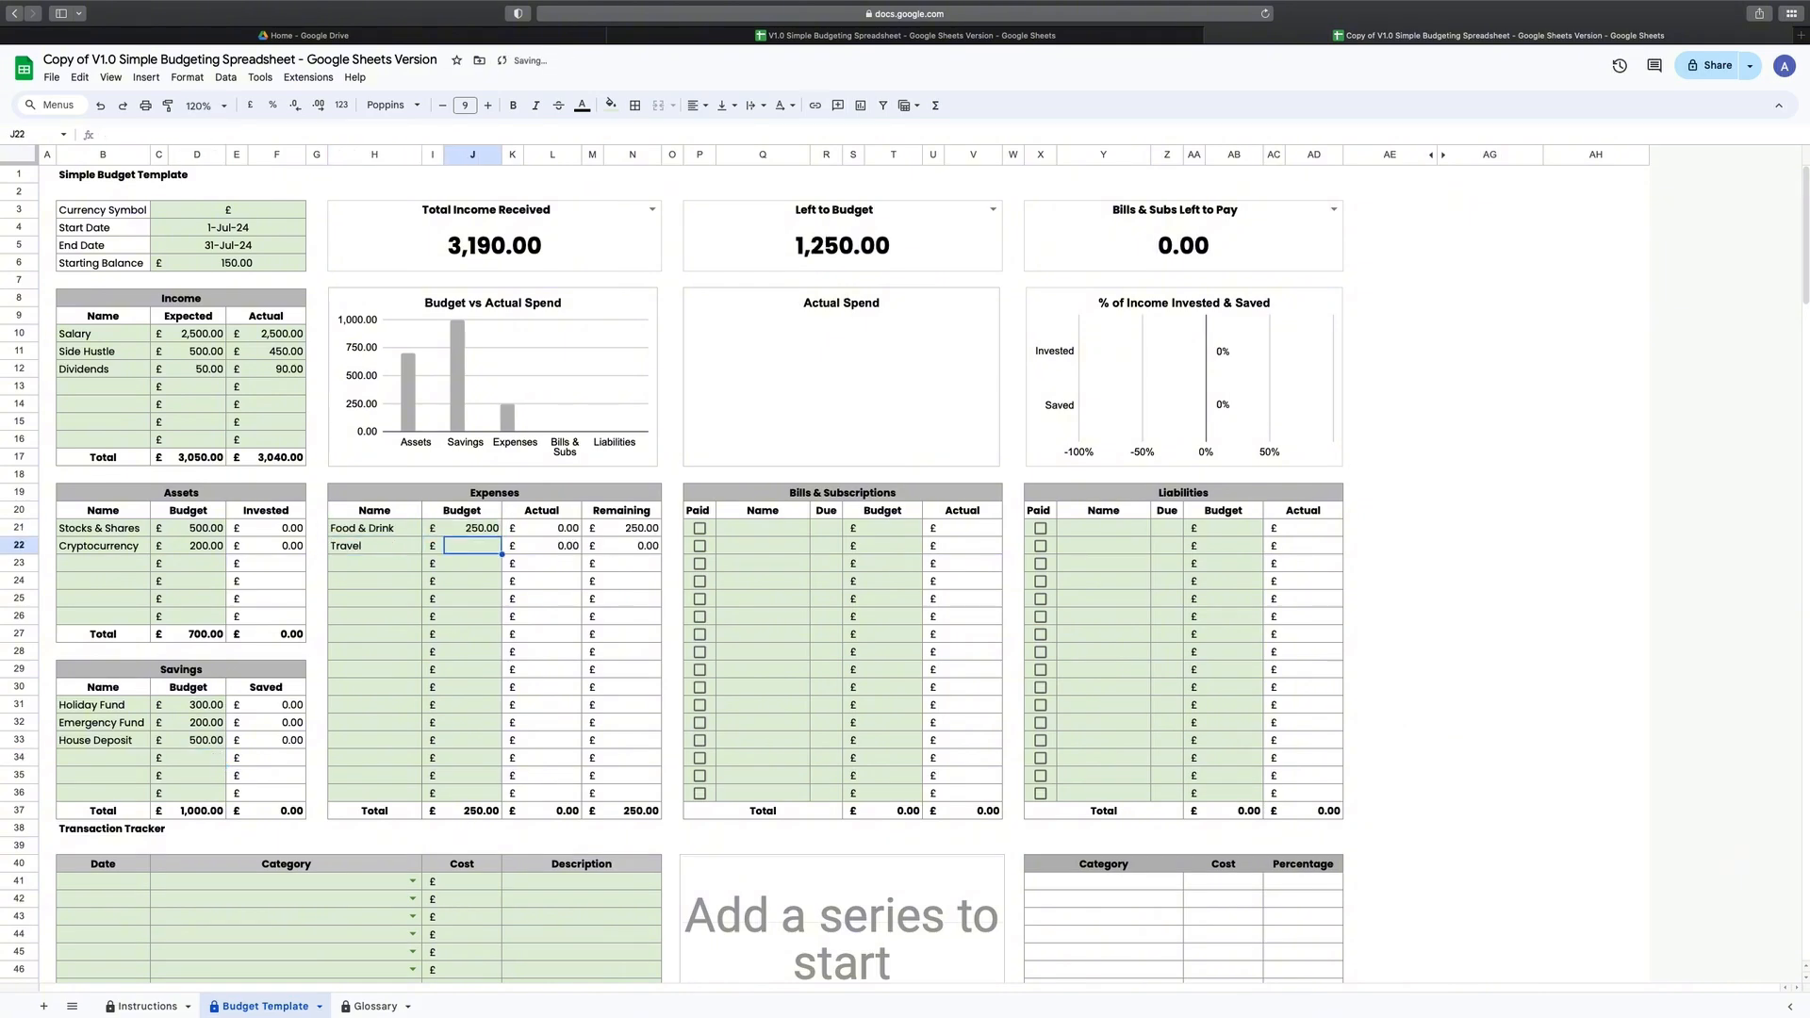
pyautogui.write('150')
pyautogui.press('Return')
pyautogui.write('Clothing')
pyautogui.press('Tab')
pyautogui.write('80')
pyautogui.press('Return')
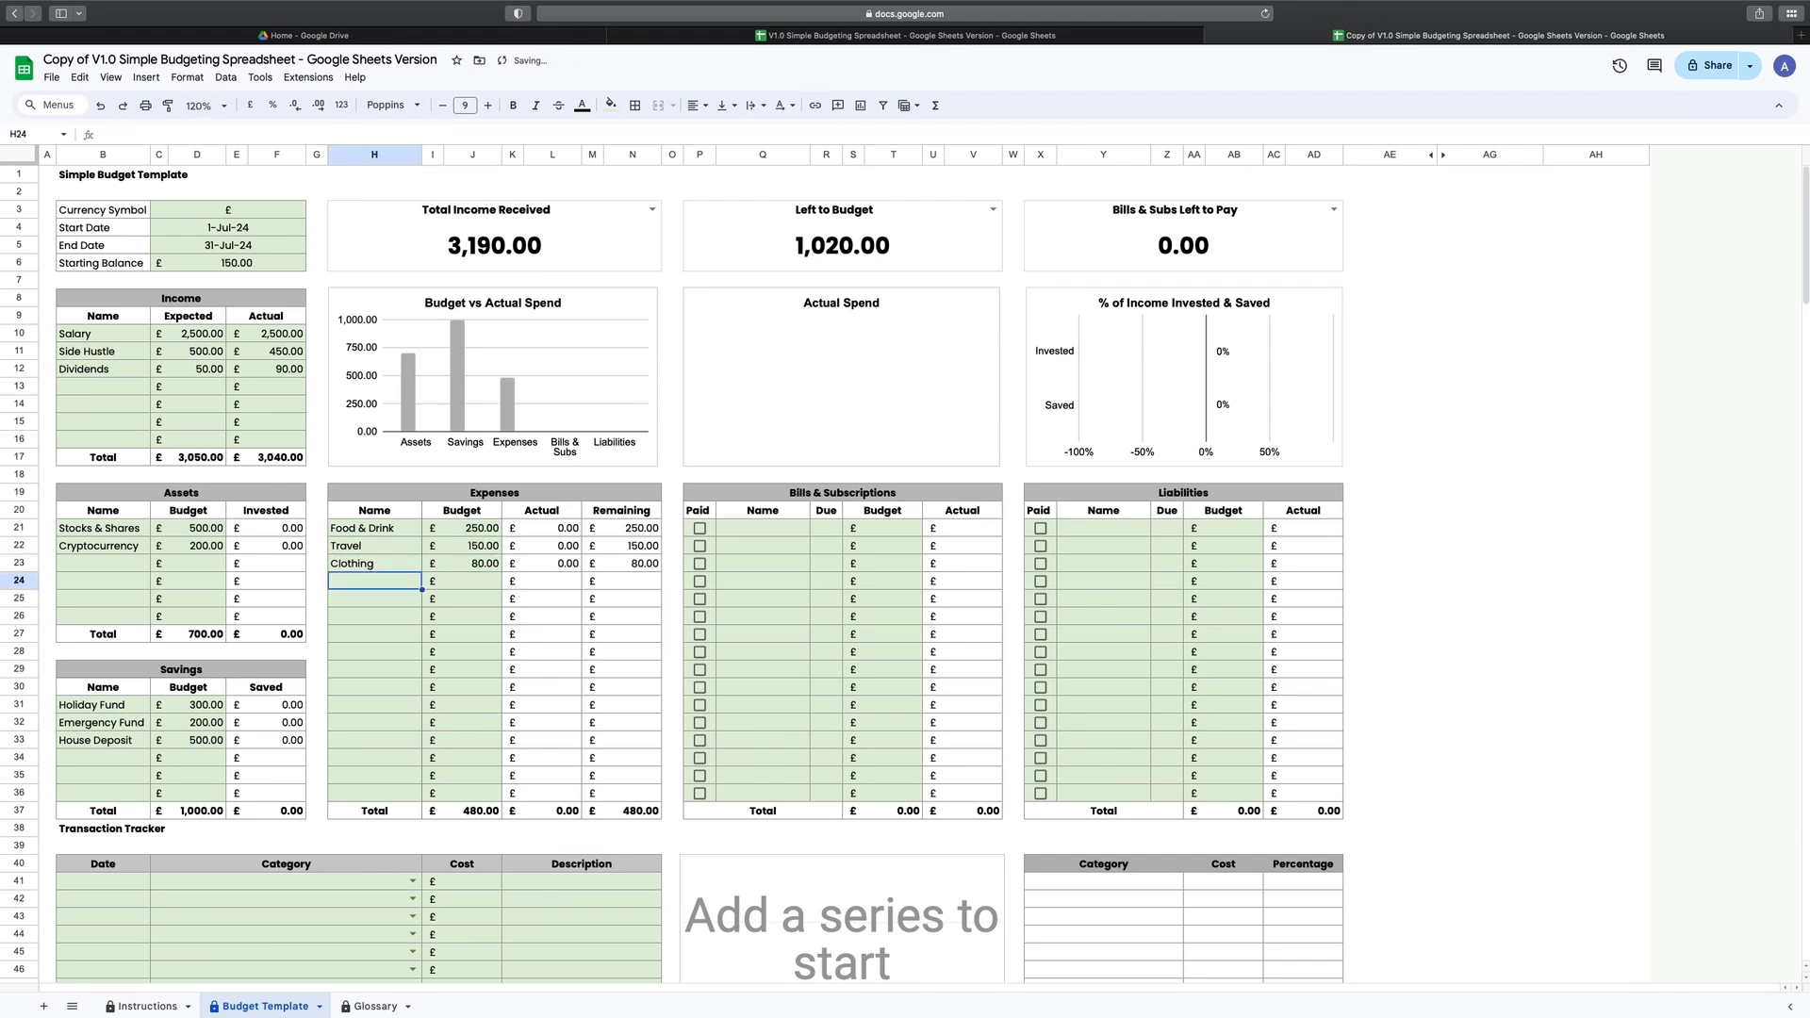
# Step: Add Leisure with a budget of 50 and Gifts with a budget of 40 below Clothing in the Expenses table
pyautogui.write('Leisure')
pyautogui.press('Tab')
pyautogui.write('50')
pyautogui.press('Return')
pyautogui.write('Gifts')
pyautogui.press('Tab')
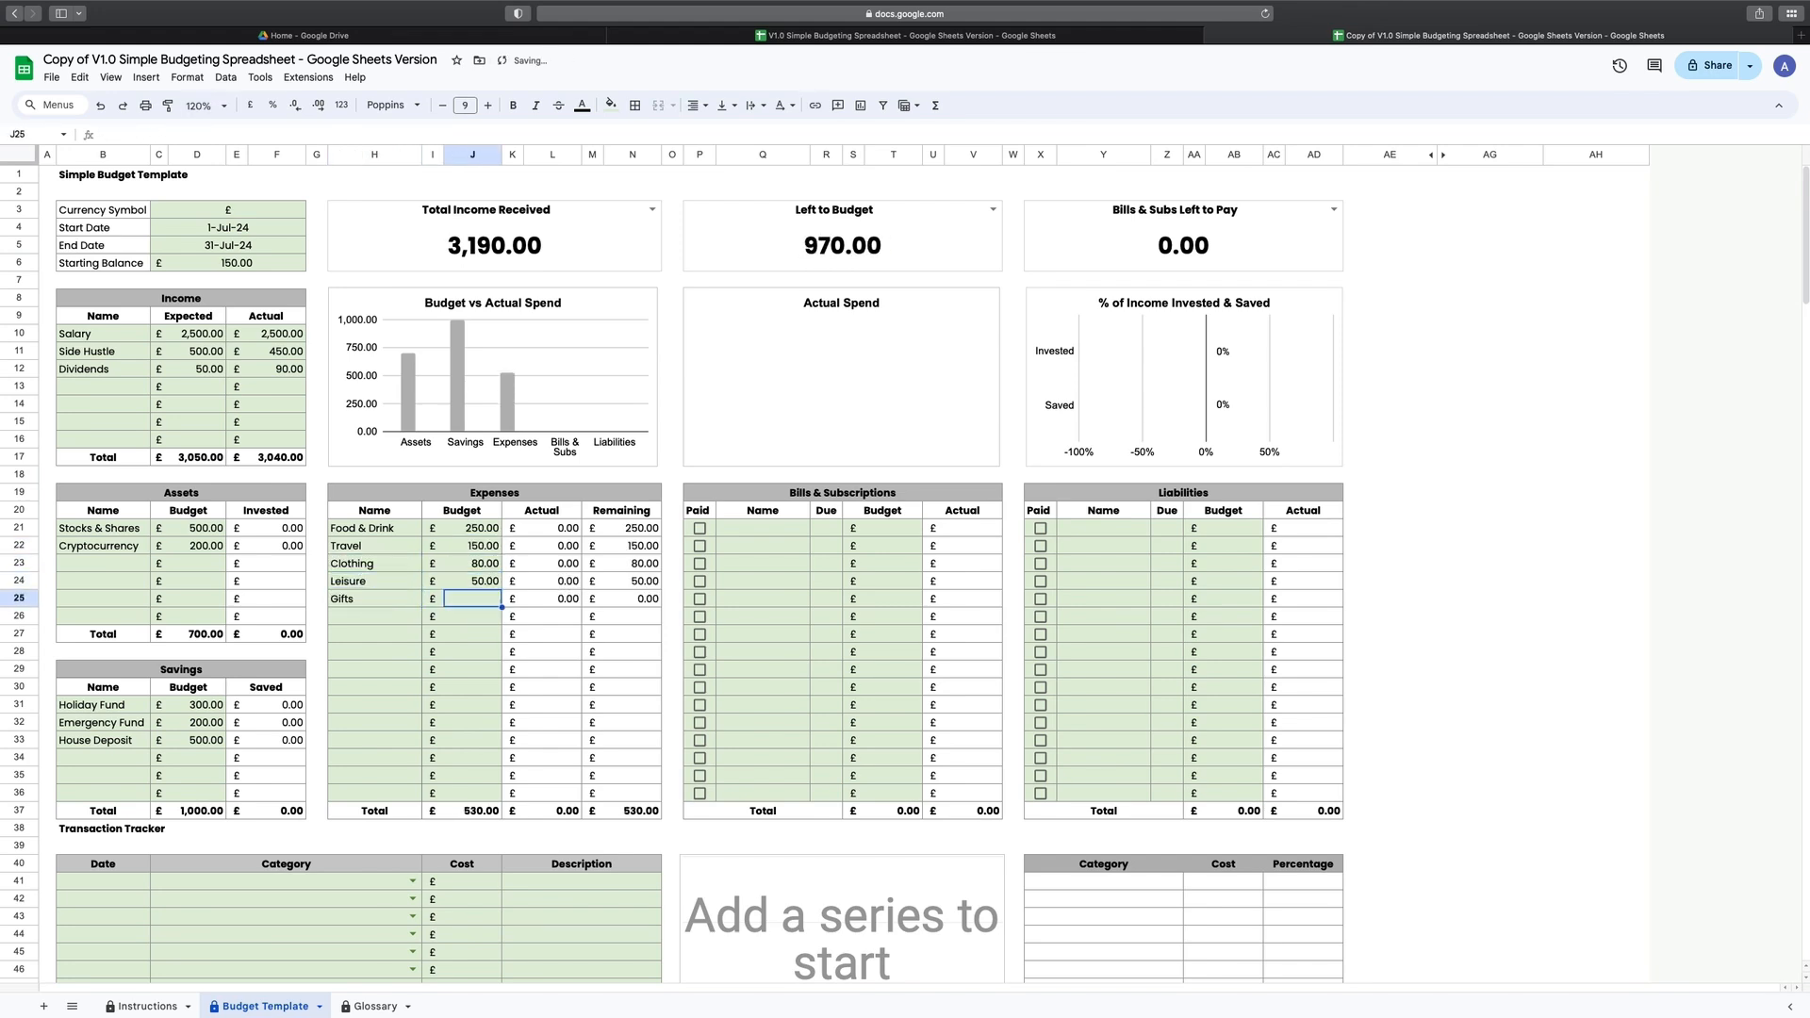
pyautogui.write('40')
pyautogui.press('Return')
# Step: Add Petrol with a budget of 60 and Toiletries with a budget of 30 below Gifts in the Expenses table
pyautogui.write('Petrol')
pyautogui.press('Tab')
pyautogui.write('60')
pyautogui.press('Return')
pyautogui.write('Toiletries')
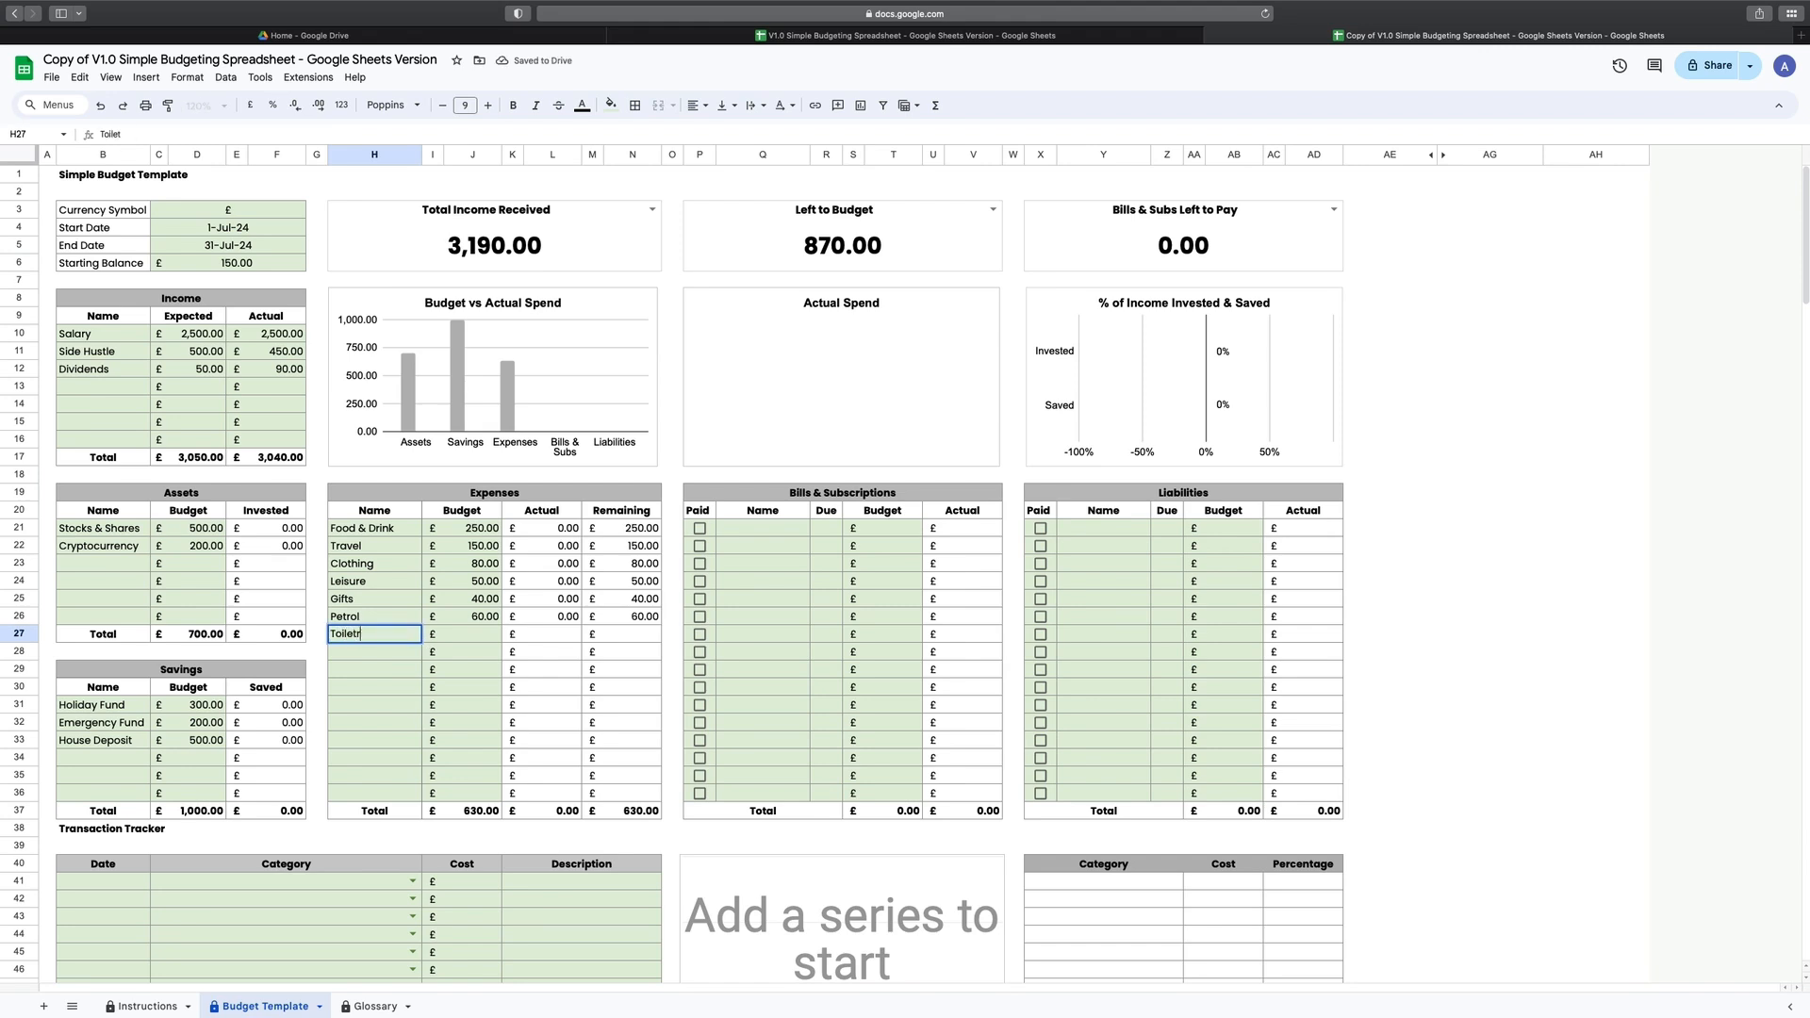
pyautogui.press('Tab')
pyautogui.write('30')
pyautogui.press('Return')
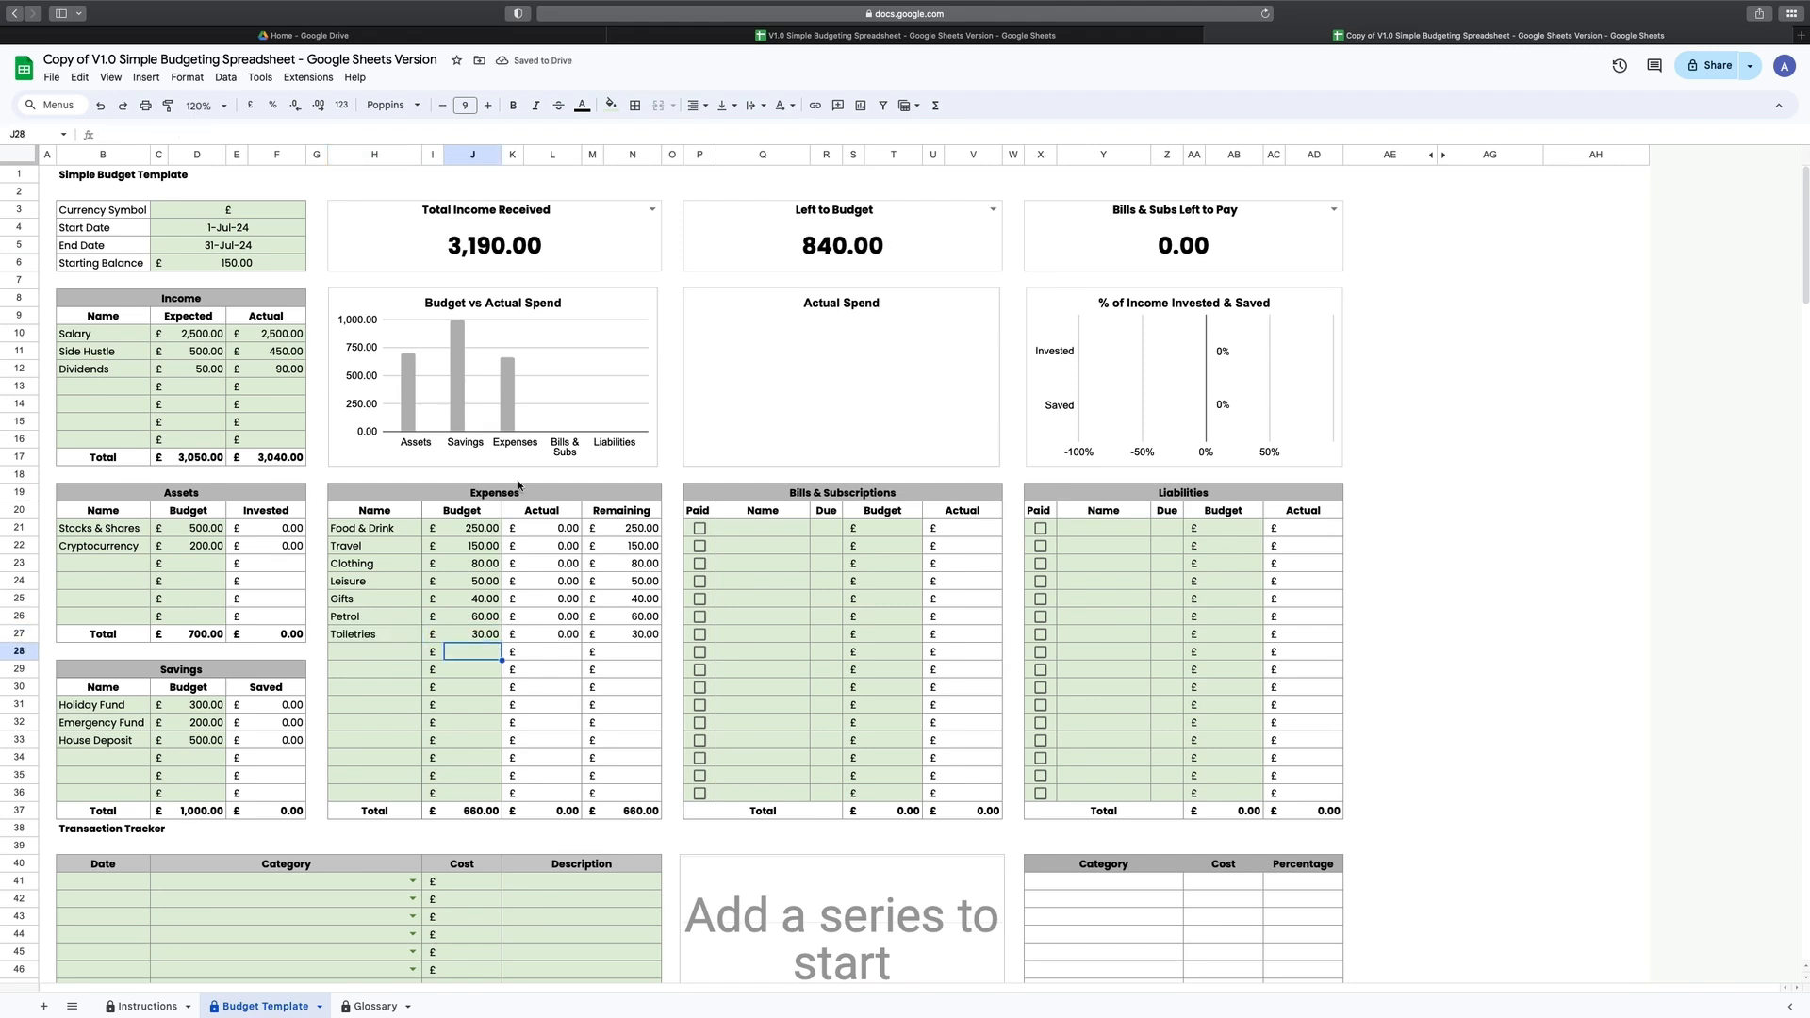
# Step: Add Phone as the first entry in the Bills & Subscriptions table, due on day 5 with a budget of 12
pyautogui.click(733, 531)
pyautogui.write('Phone')
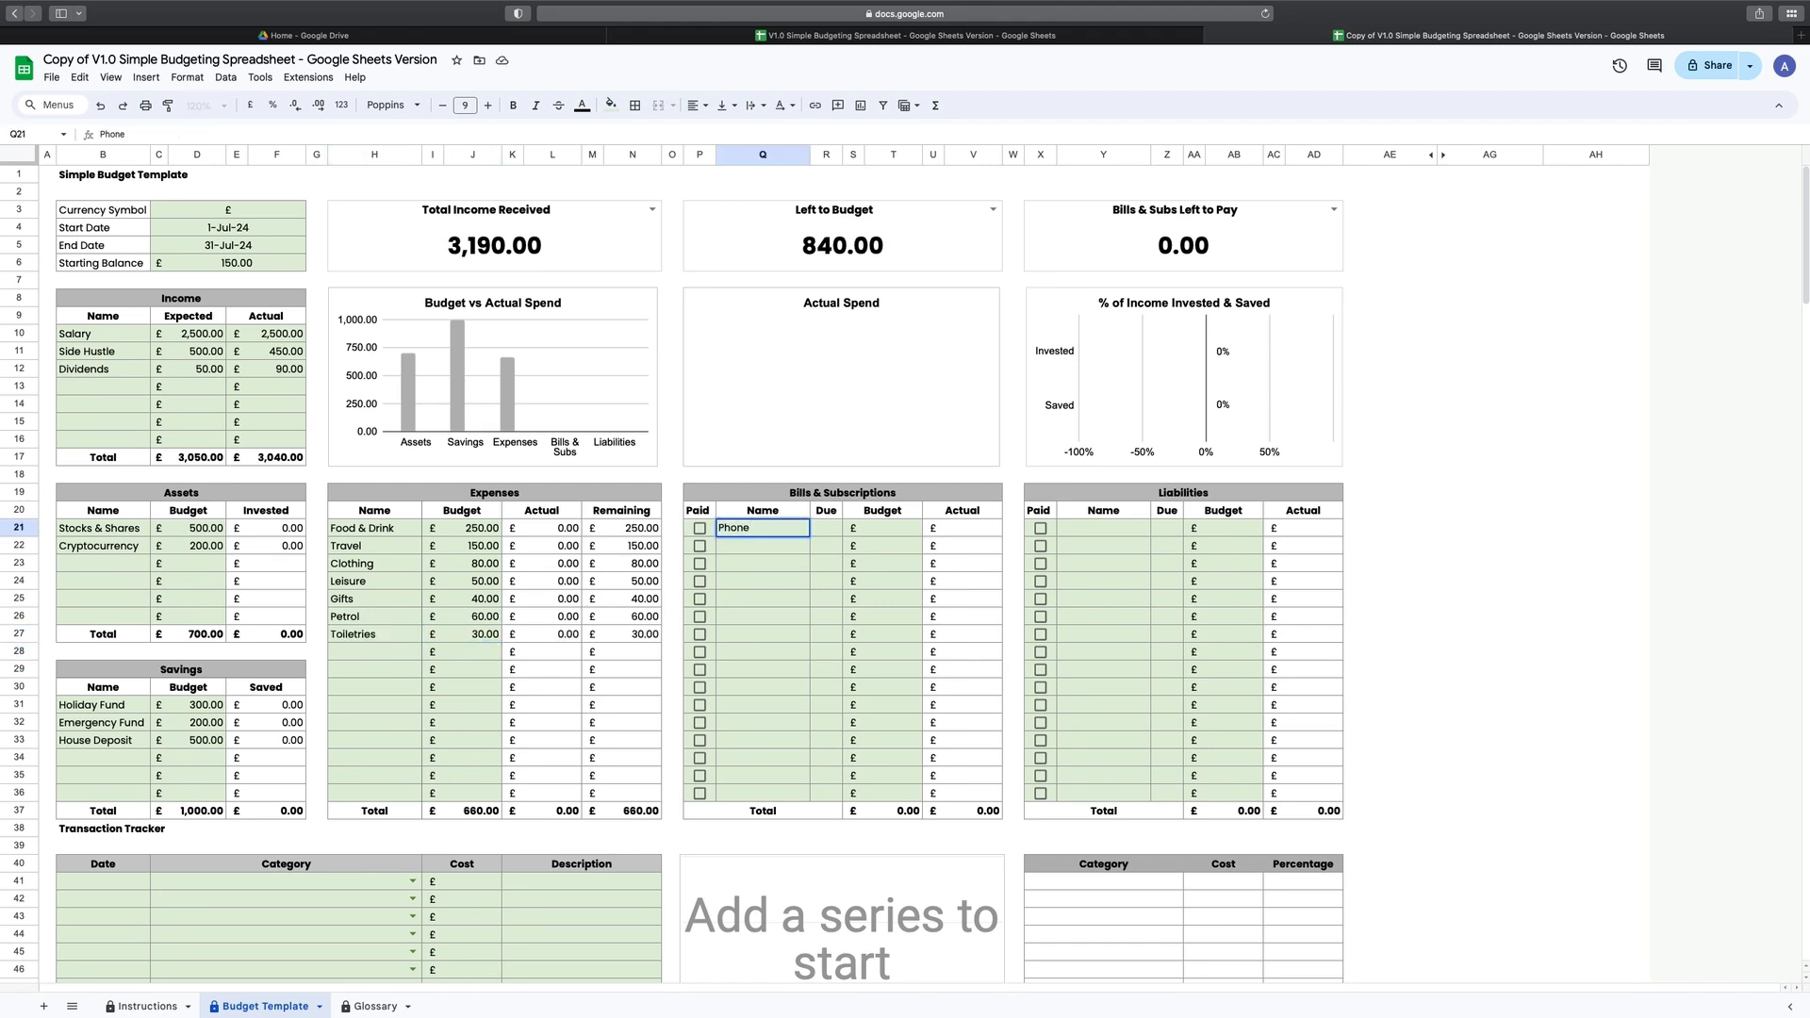
pyautogui.press('Tab')
pyautogui.write('5')
pyautogui.press('Tab')
pyautogui.press('Tab')
pyautogui.write('12')
pyautogui.press('Return')
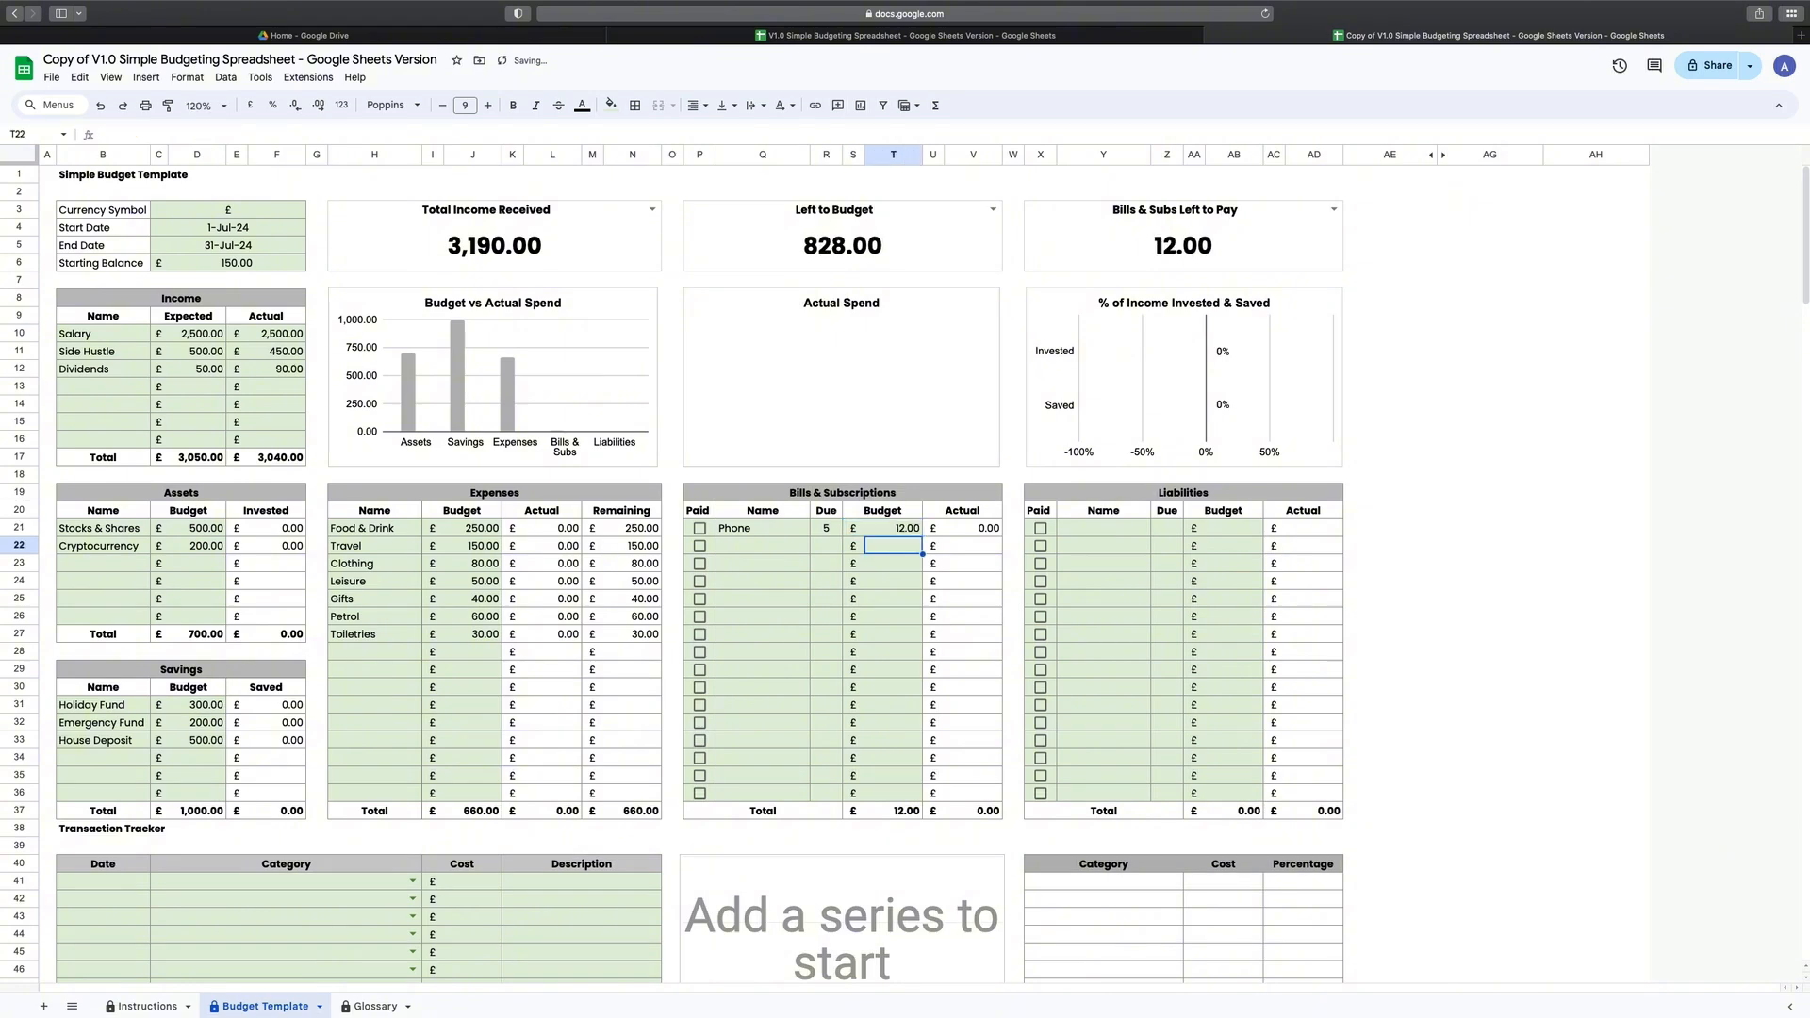
# Step: Add Water as the second Bills & Subscriptions entry, due on day 17 with a budget of 45
pyautogui.write('Water')
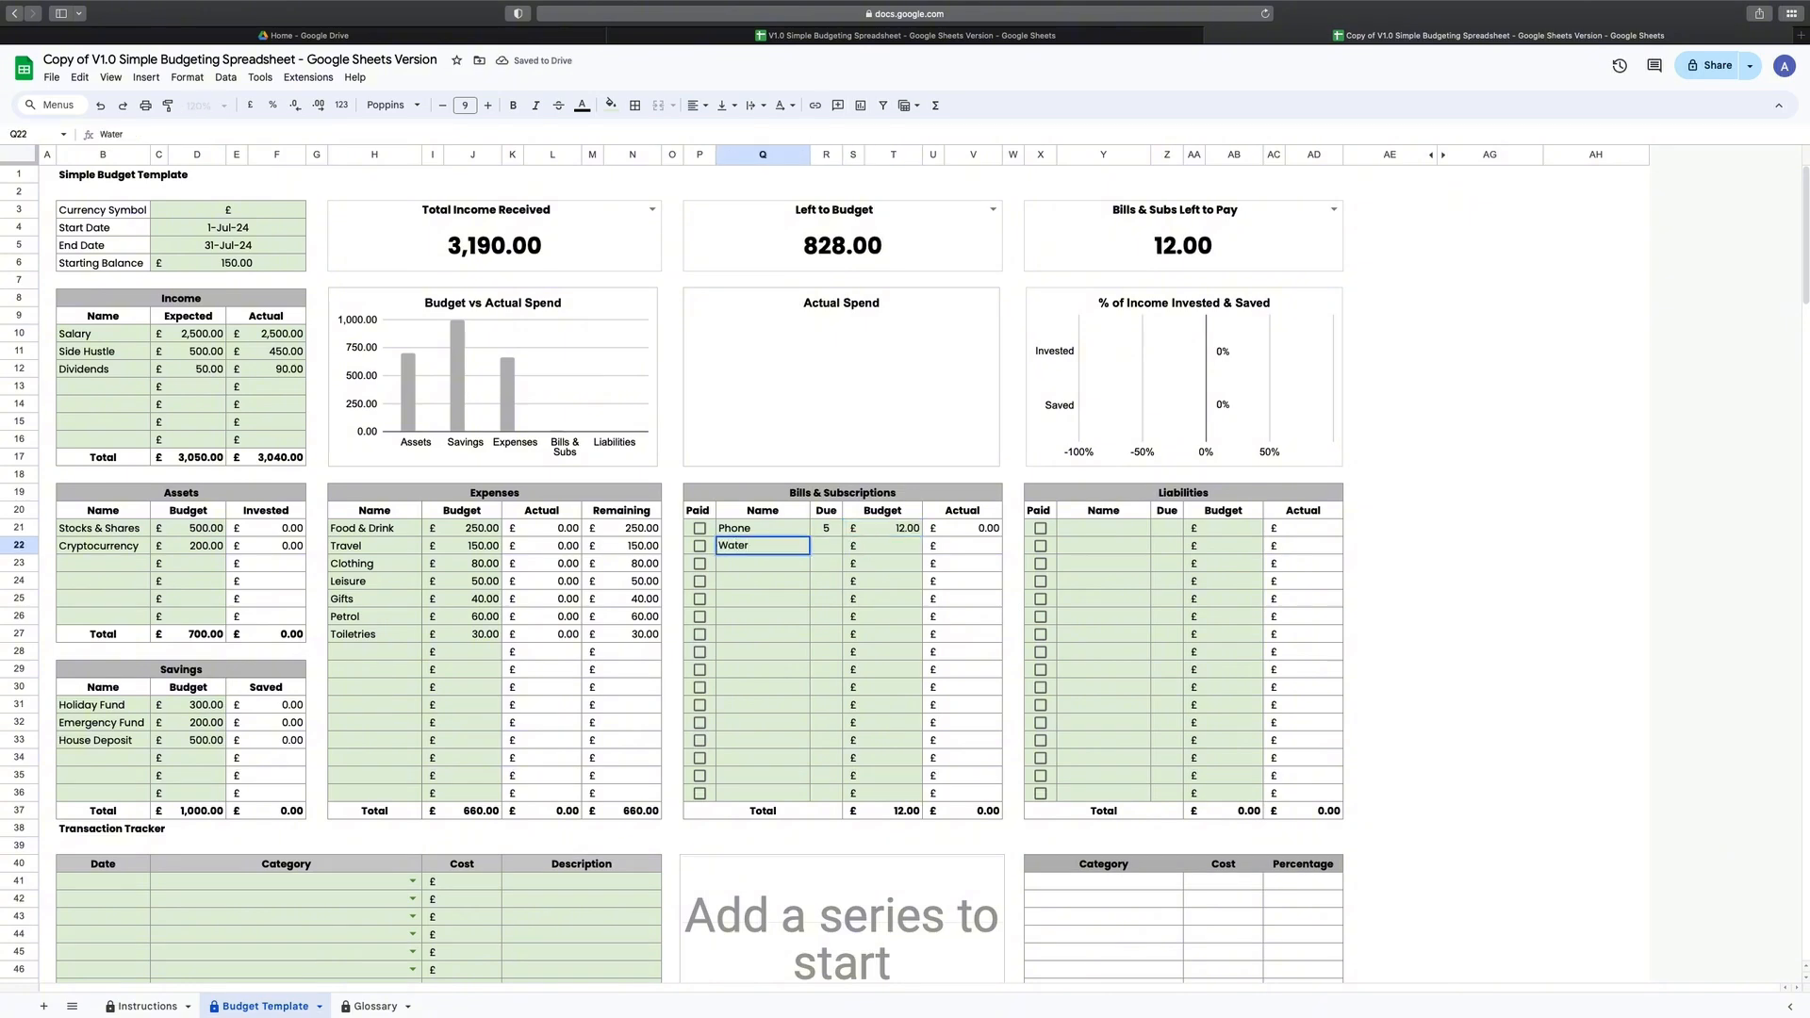
pyautogui.press('Tab')
pyautogui.write('17')
pyautogui.press('Tab')
pyautogui.press('Tab')
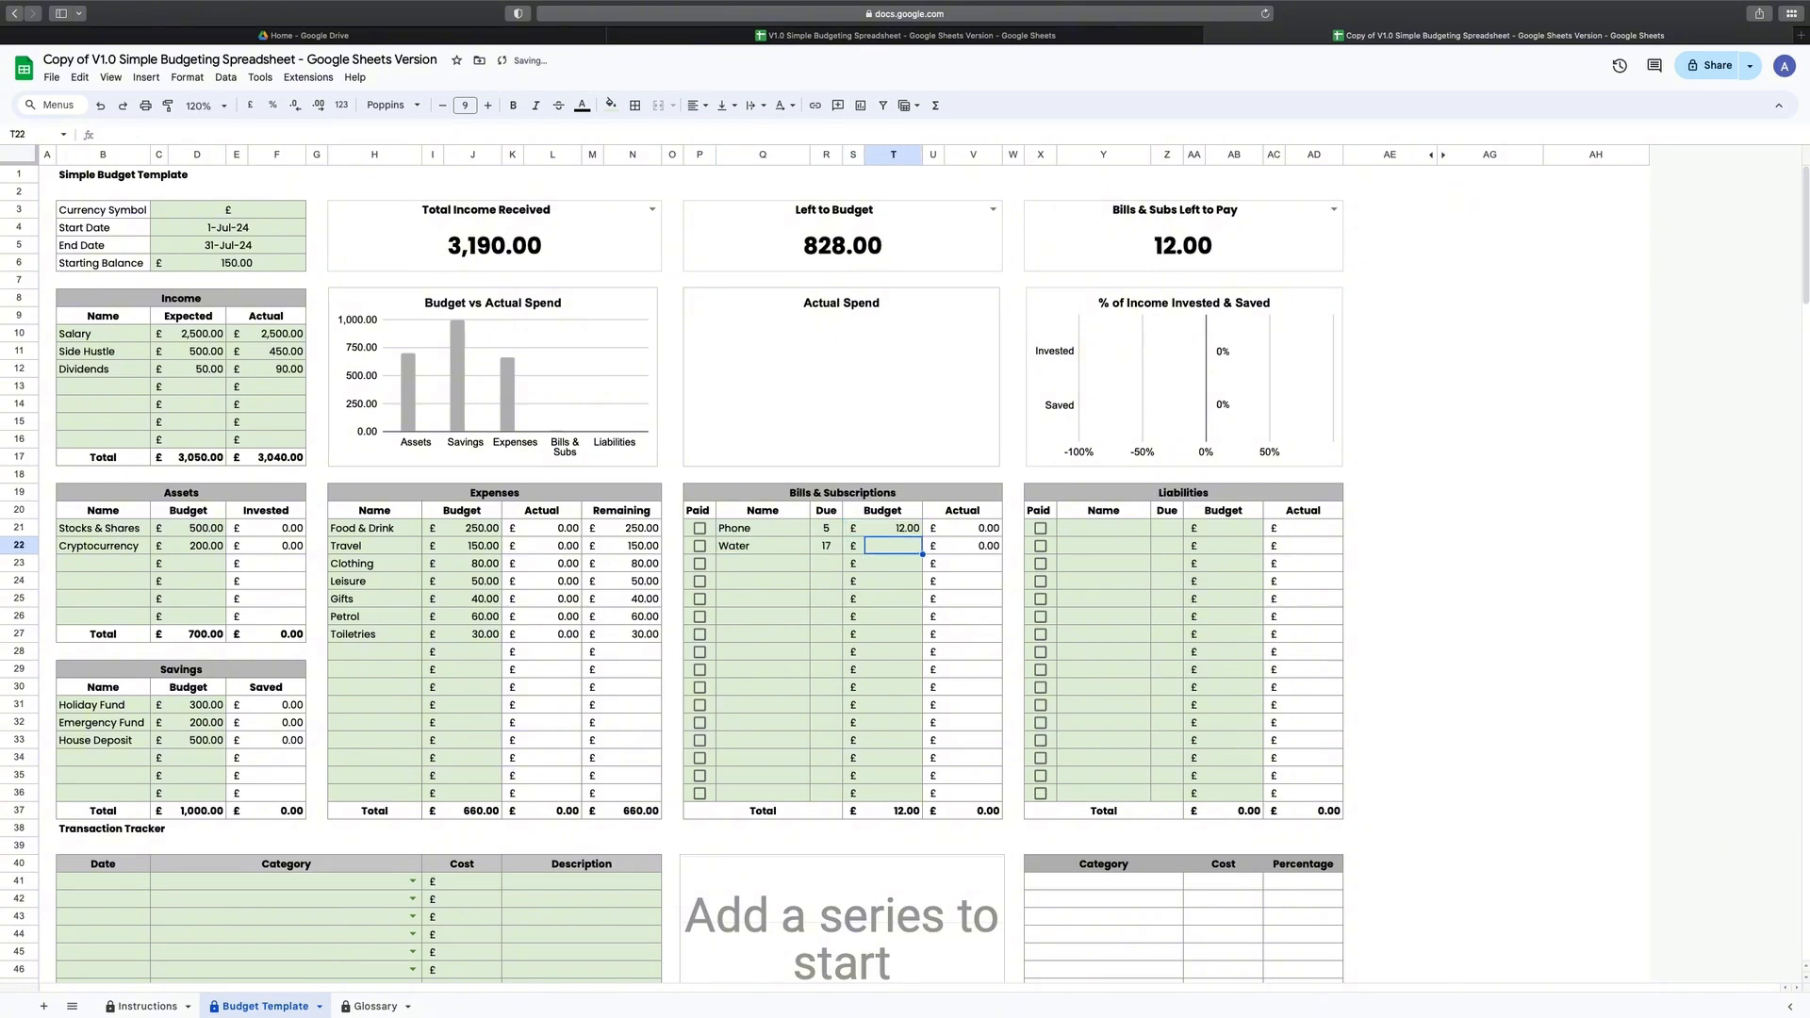
pyautogui.write('45')
pyautogui.press('Return')
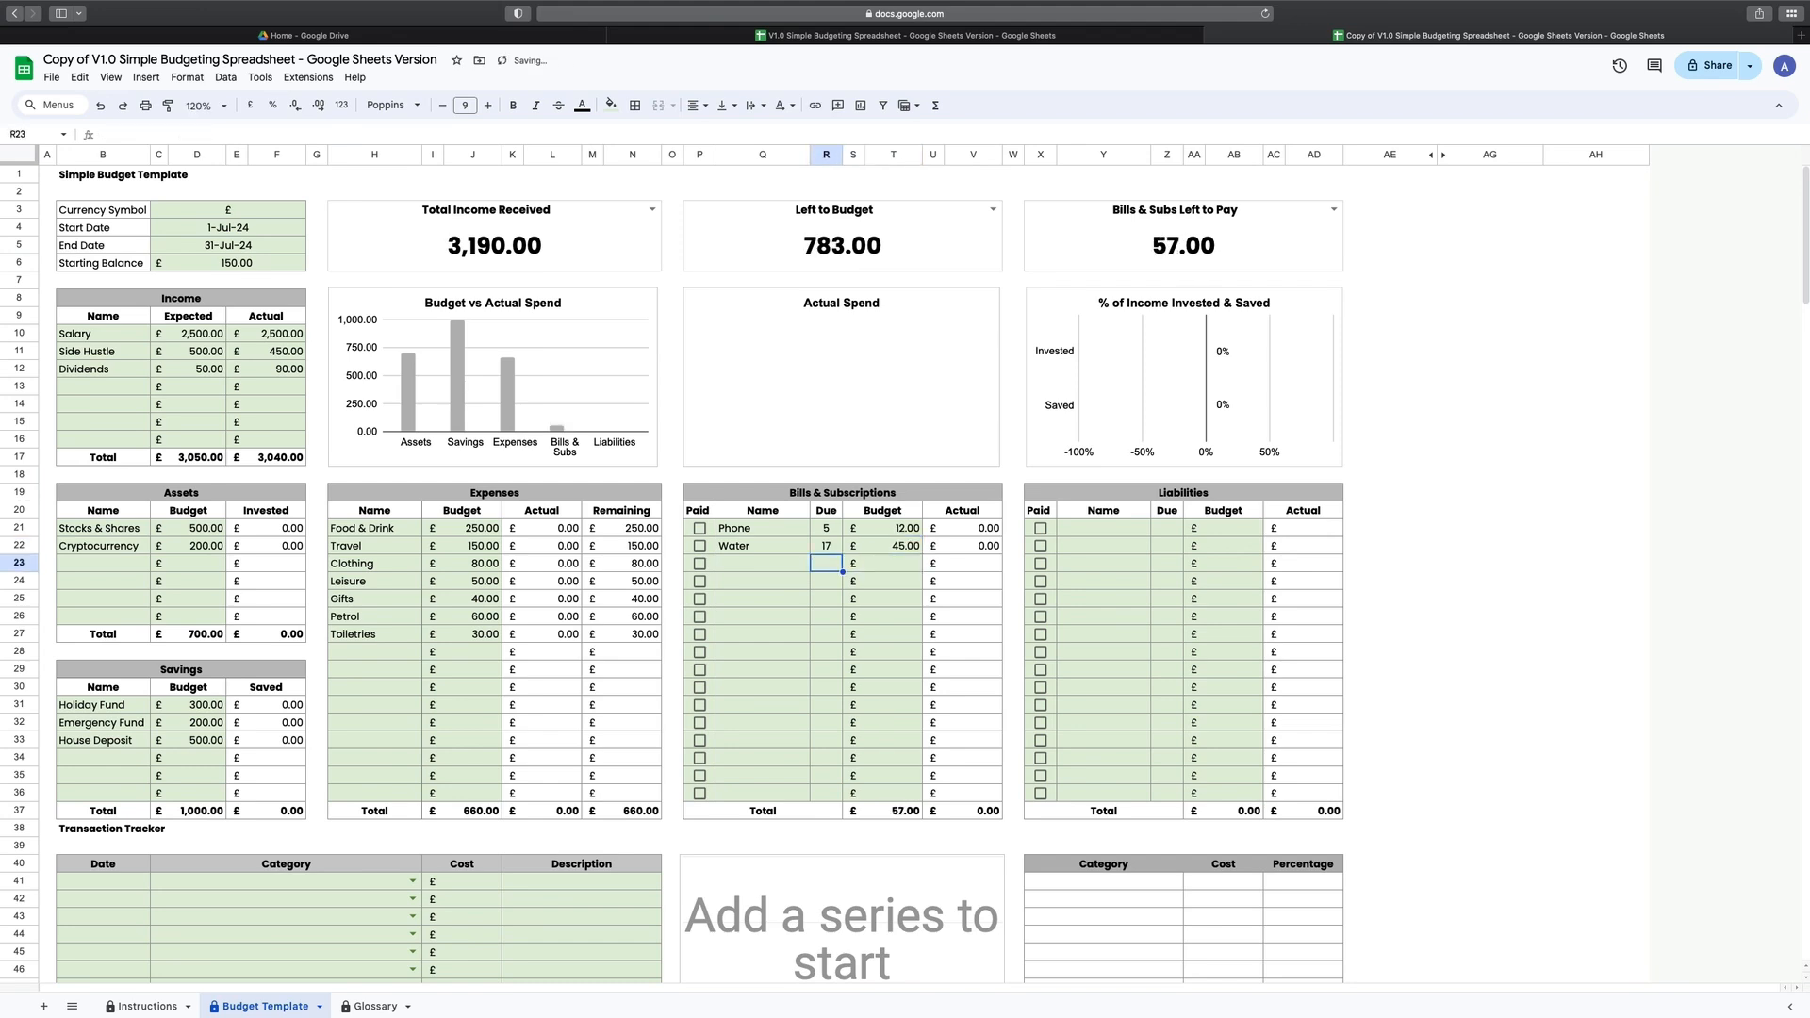
# Step: Add Netflix as the third Bills & Subscriptions entry, due on day 2 with a budget of 13
pyautogui.write('Netflix')
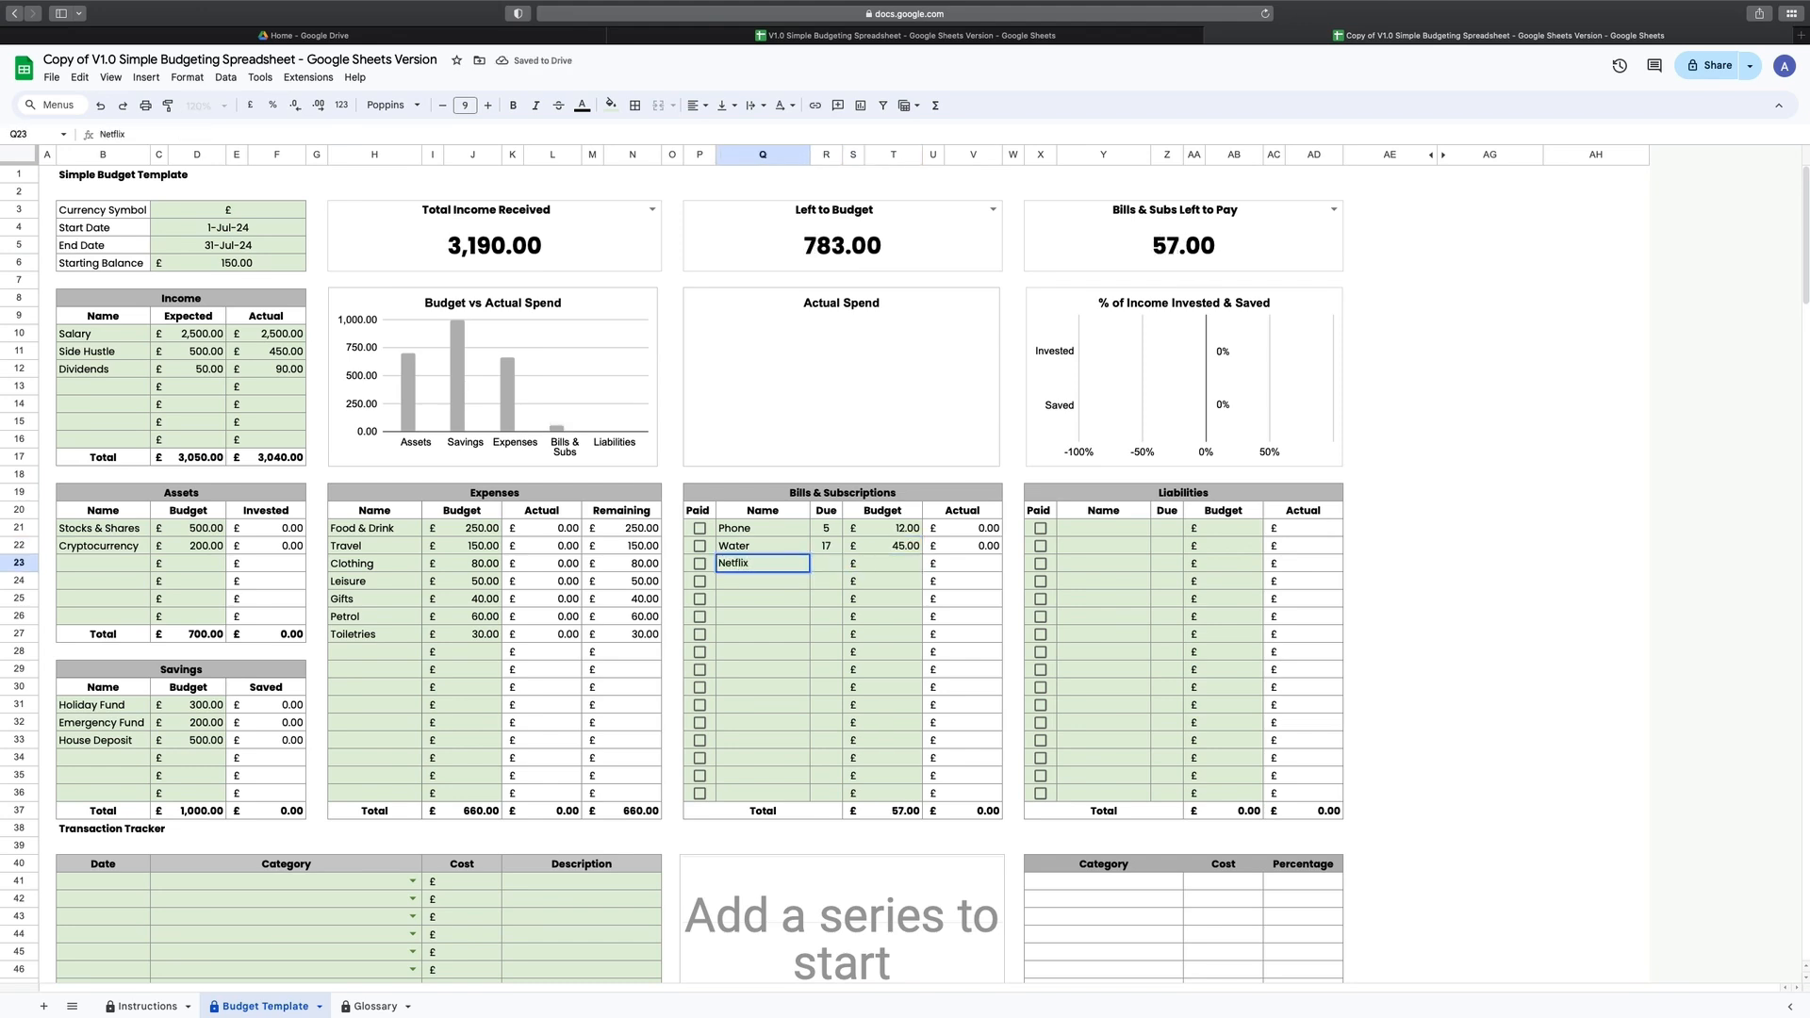
pyautogui.press('Tab')
pyautogui.write('2')
pyautogui.press('Tab')
pyautogui.press('Tab')
pyautogui.write('13')
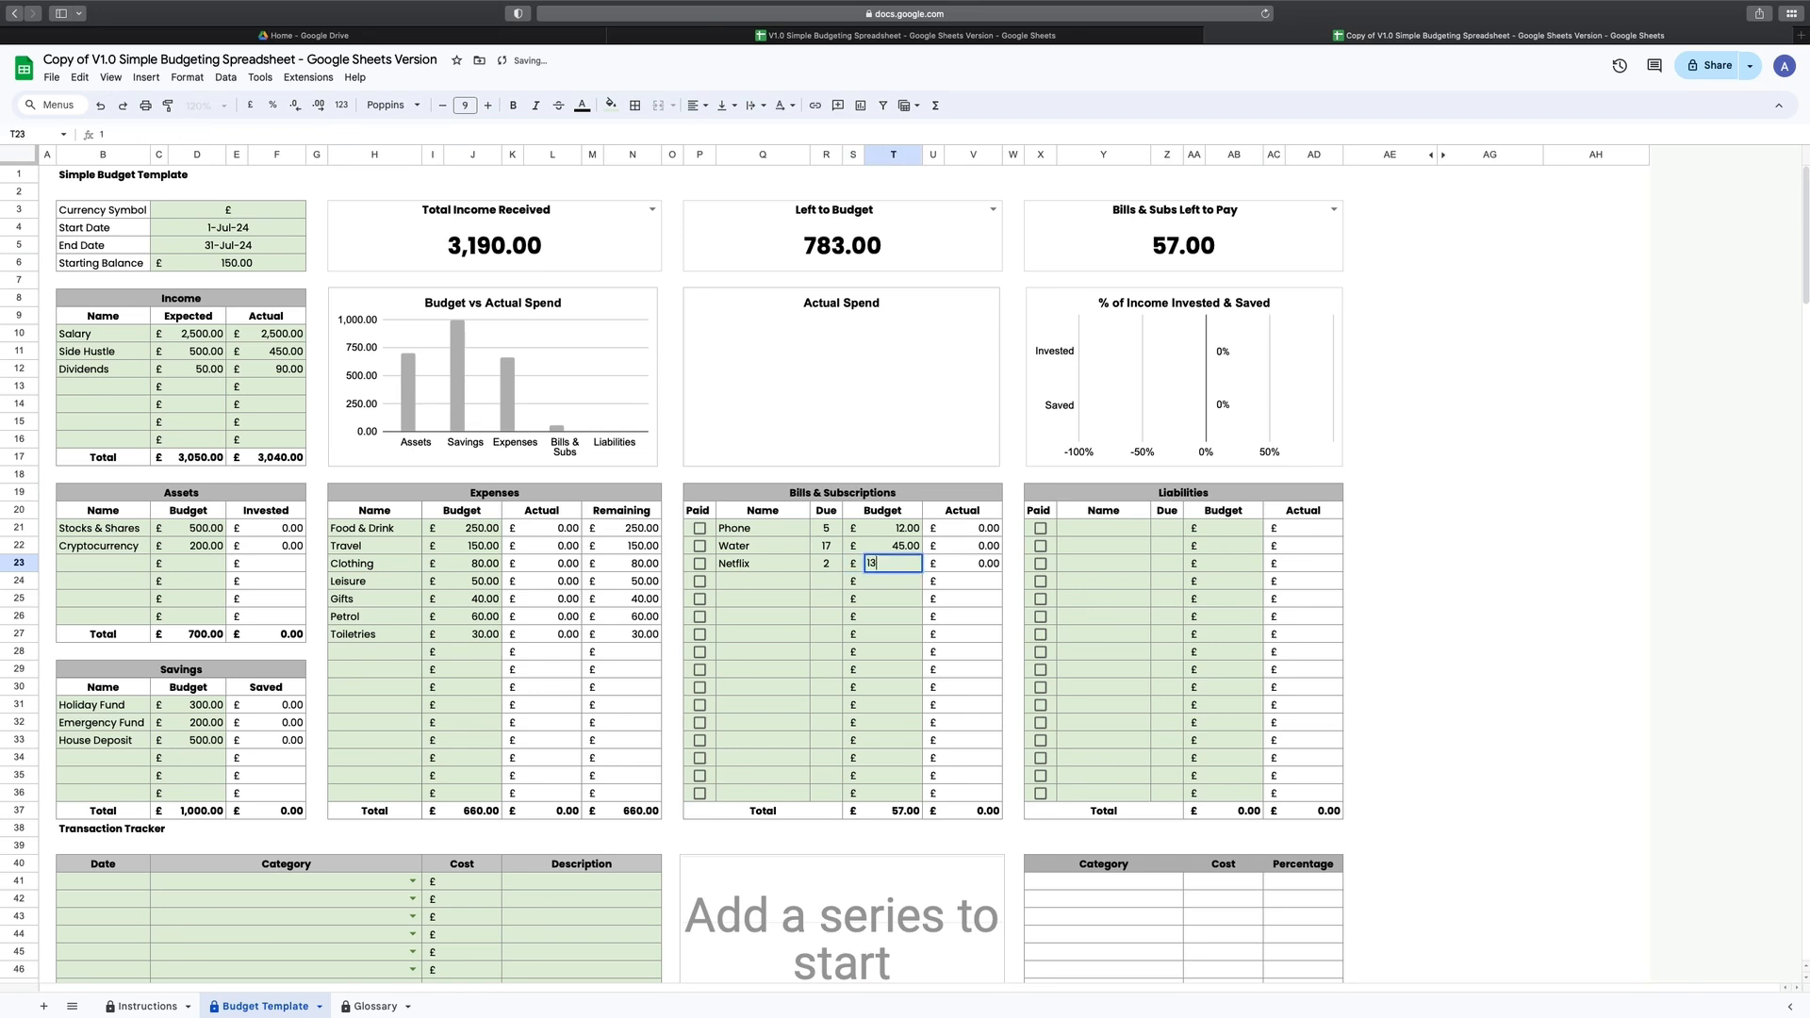
pyautogui.press('Return')
# Step: Add Rent as the fourth Bills & Subscriptions entry, due on day 15 with a budget of 500
pyautogui.press('Left')
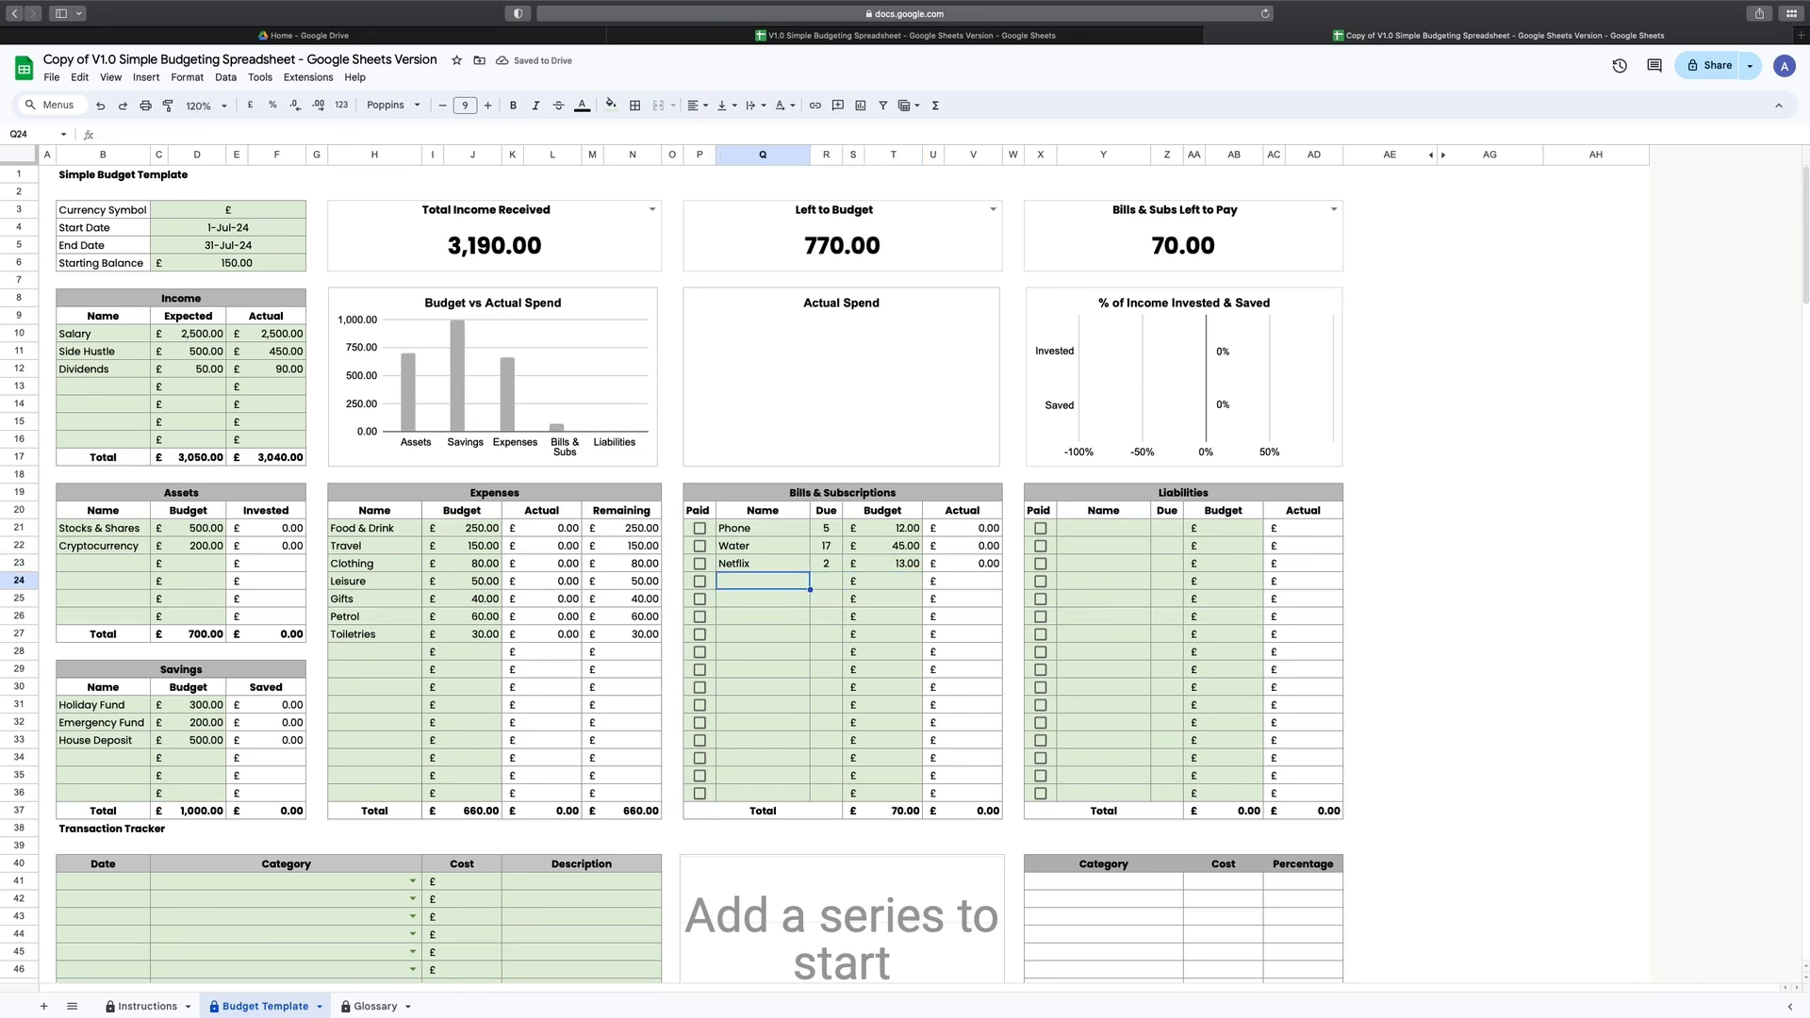
pyautogui.write('Rent')
pyautogui.press('Tab')
pyautogui.write('15')
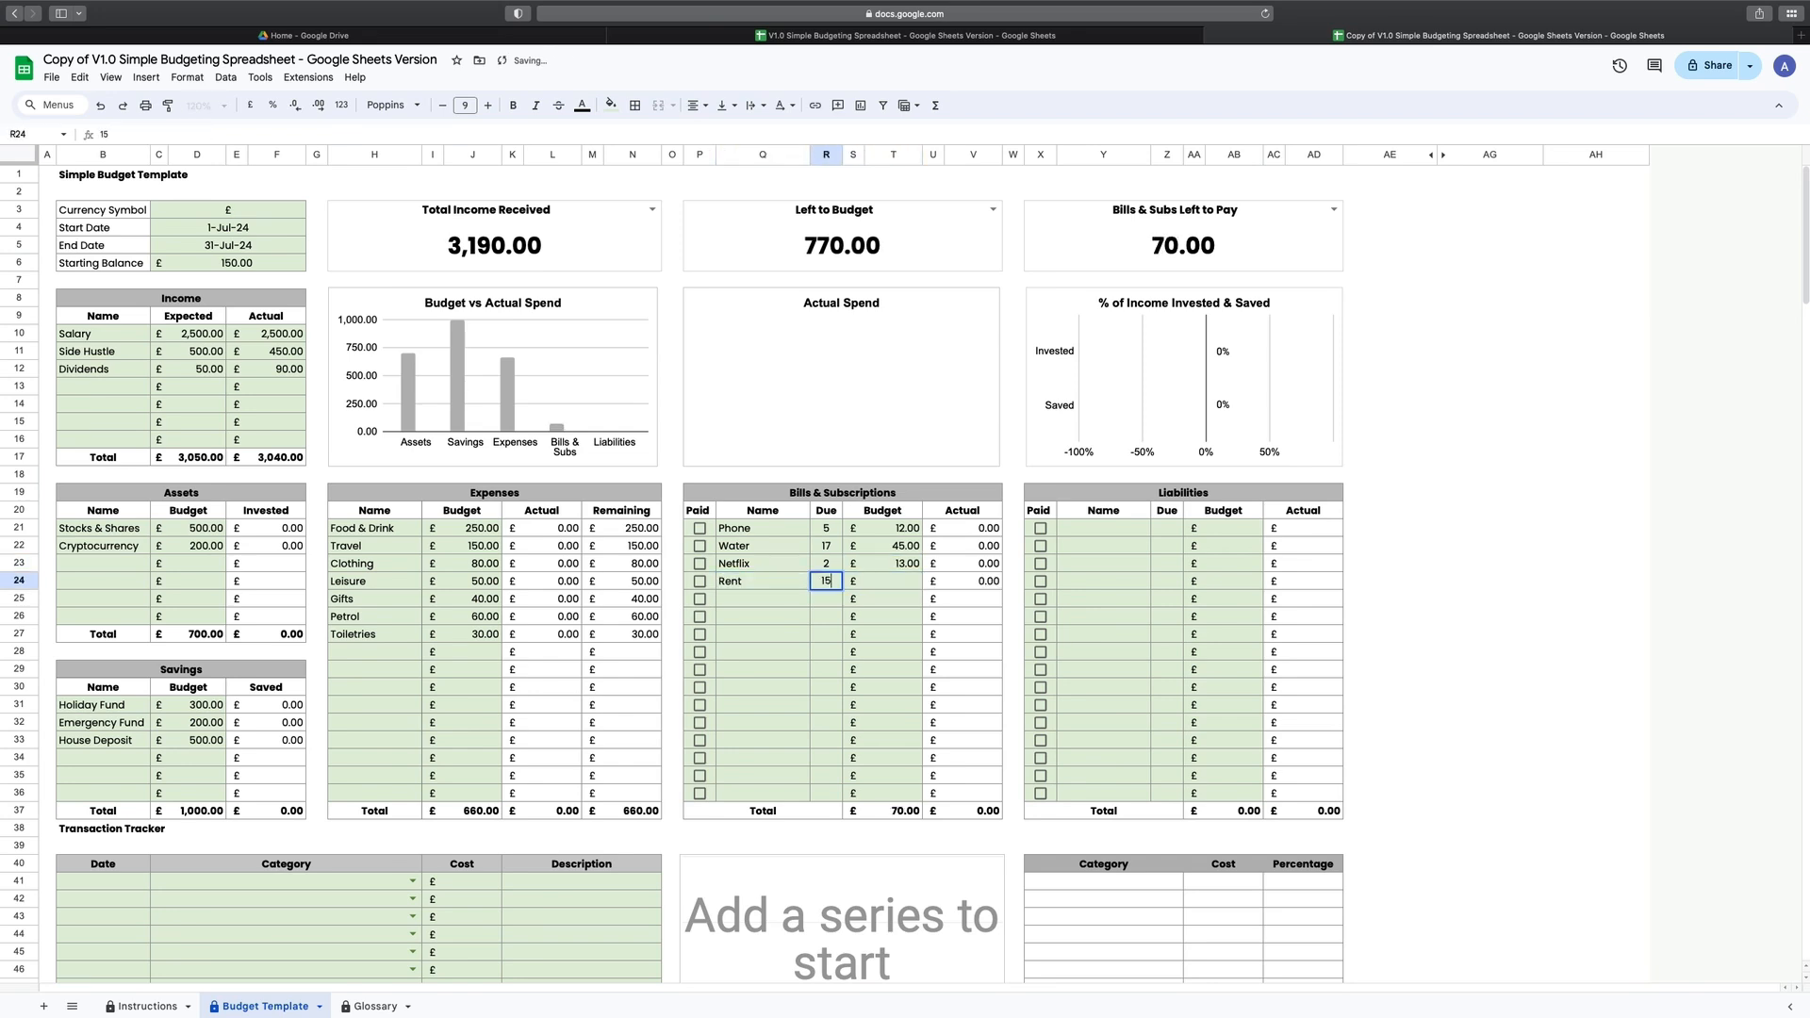
pyautogui.press('Tab')
pyautogui.write('500')
pyautogui.press('Return')
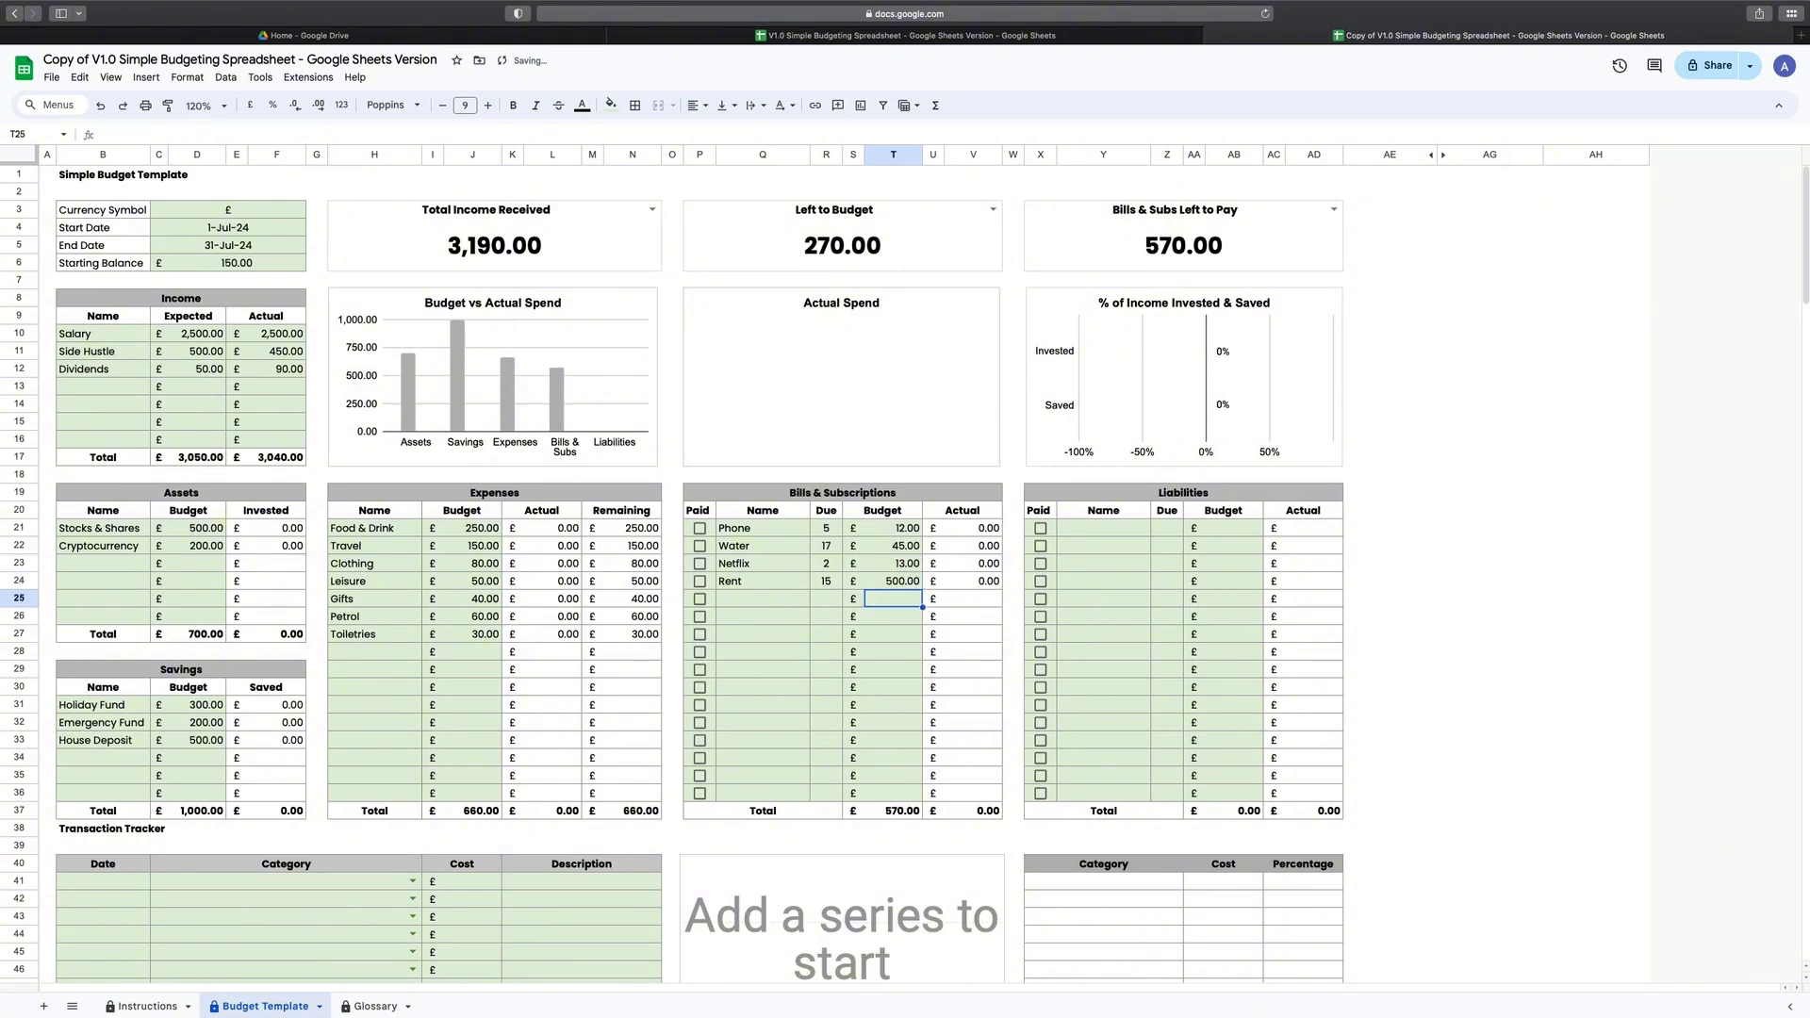
# Step: Add Credit Card as the first entry in the Liabilities table, due on day 22 with a budget of 20
pyautogui.click(1066, 528)
pyautogui.write('Cr')
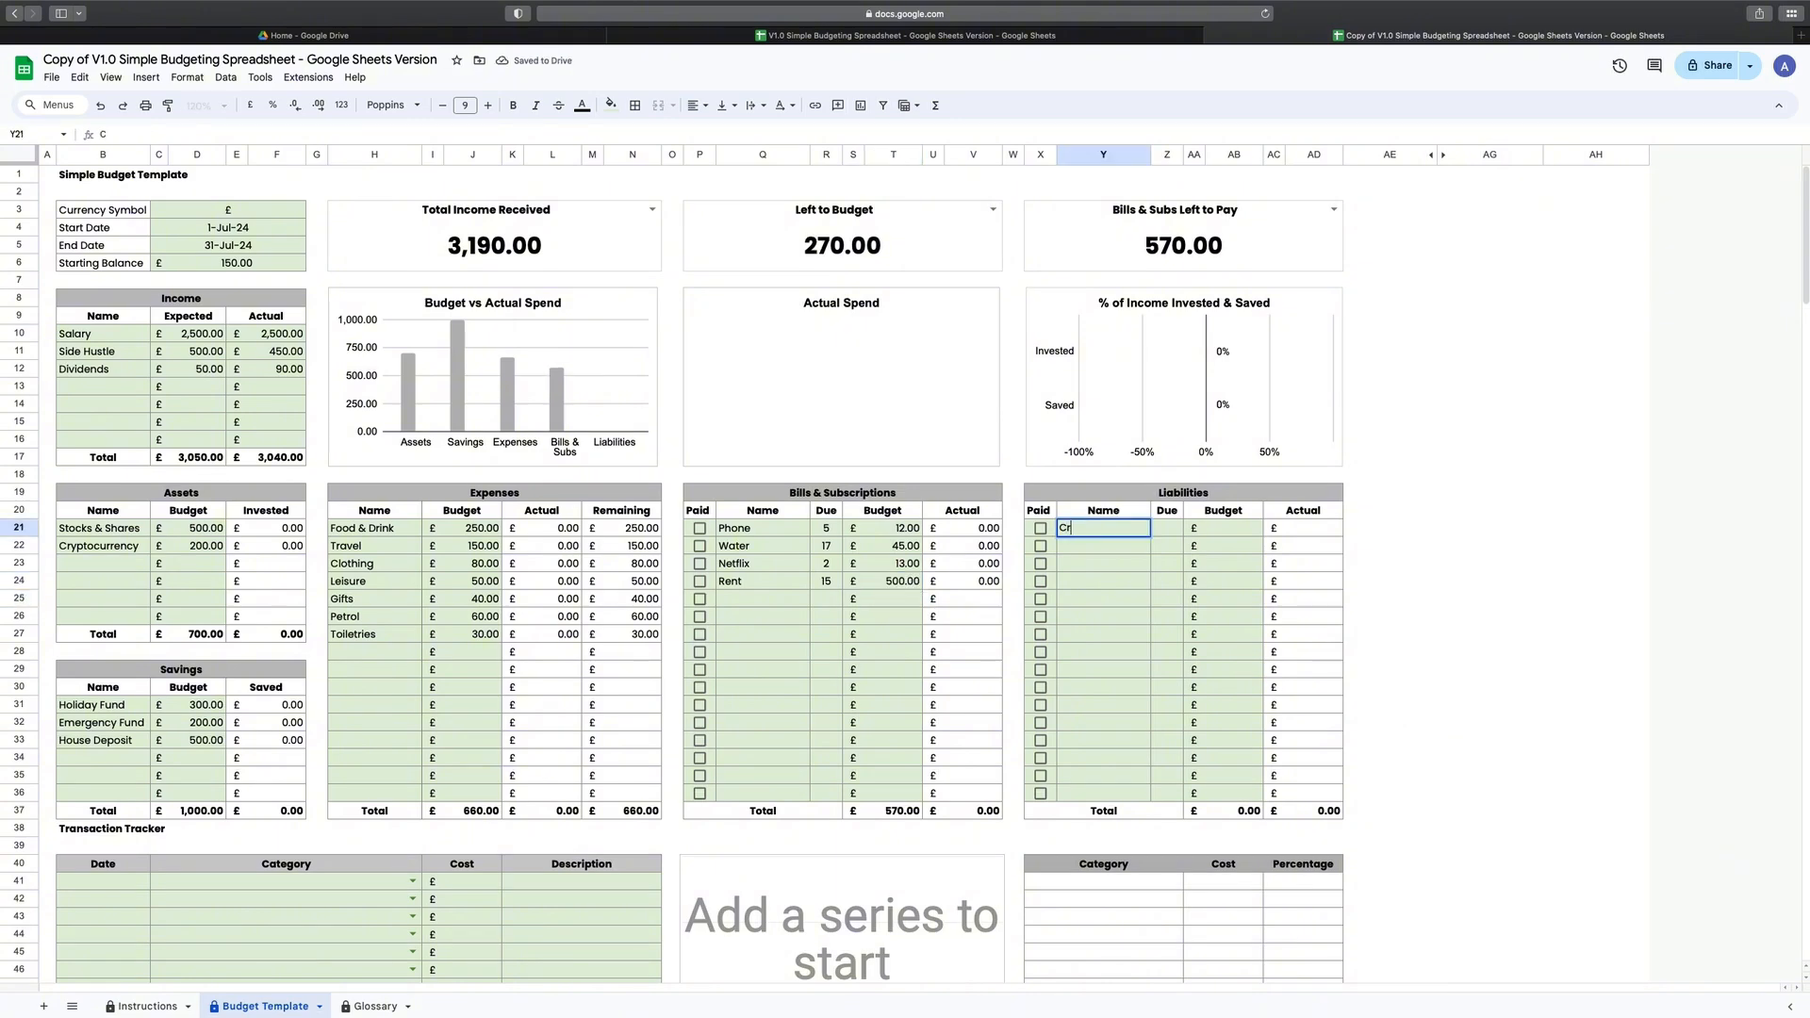
pyautogui.write('edit Card')
pyautogui.press('Tab')
pyautogui.write('22')
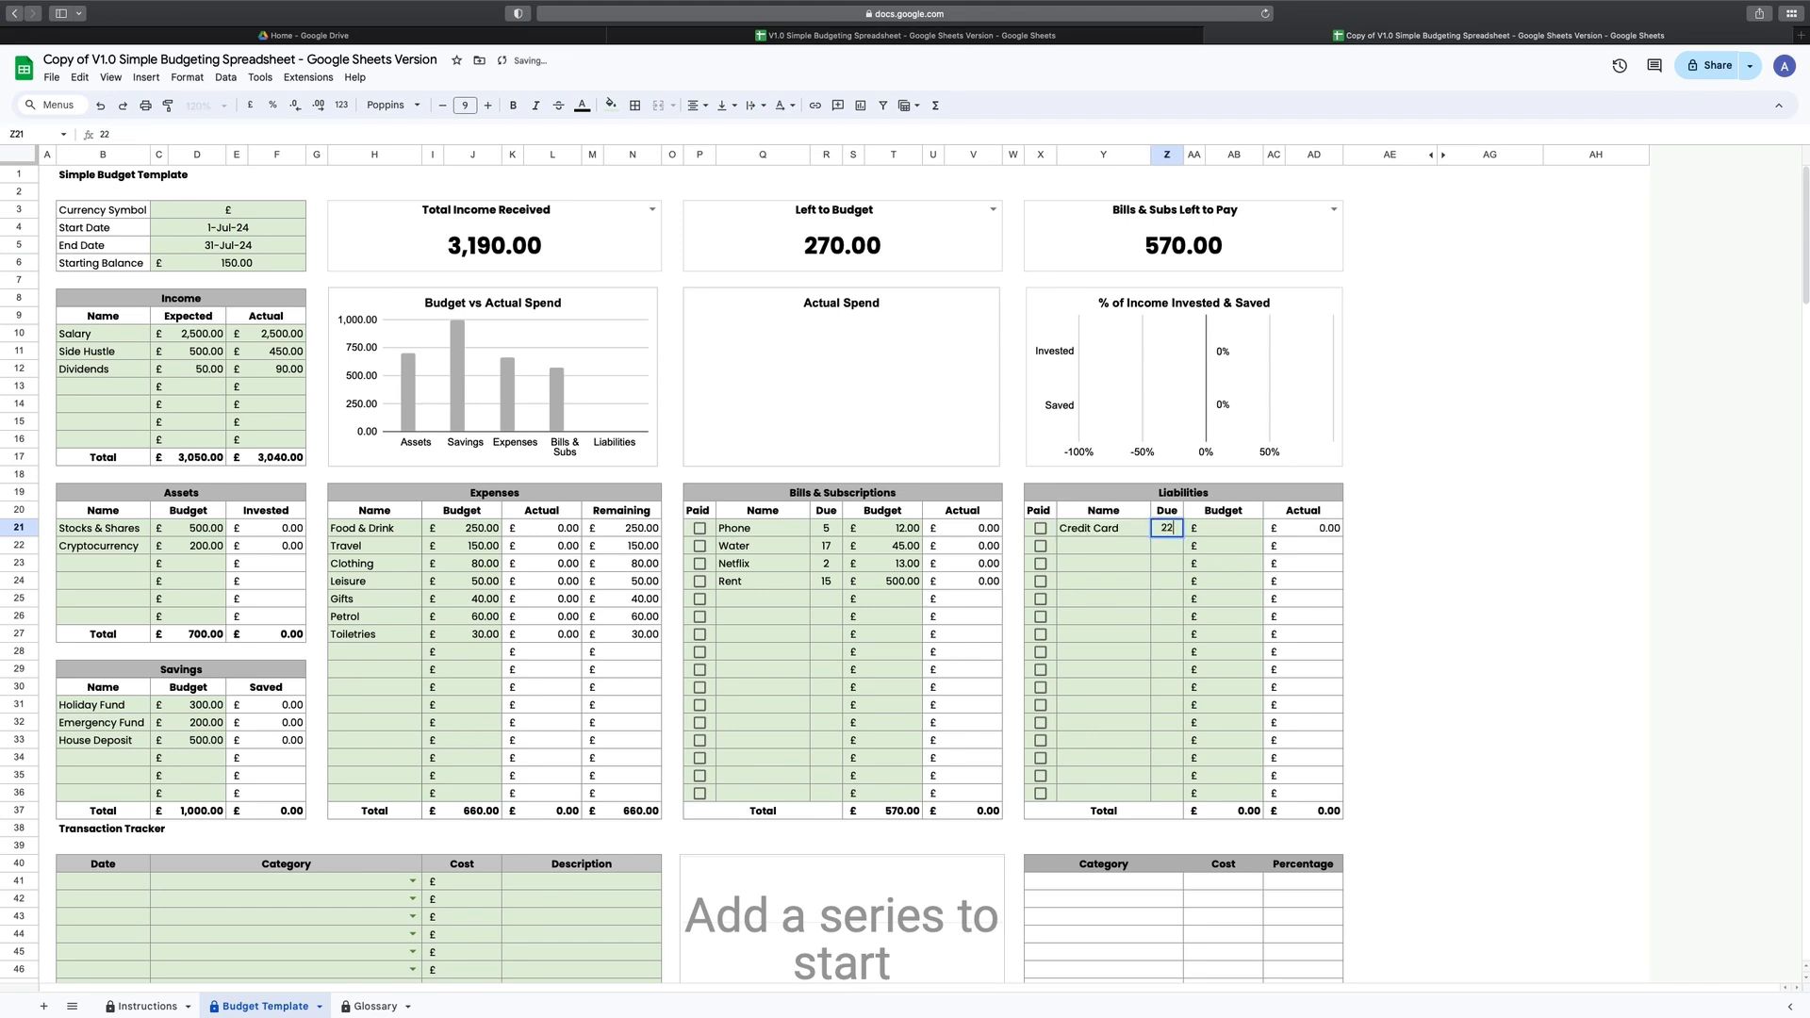
pyautogui.press('Tab')
pyautogui.press('Tab')
pyautogui.write('20')
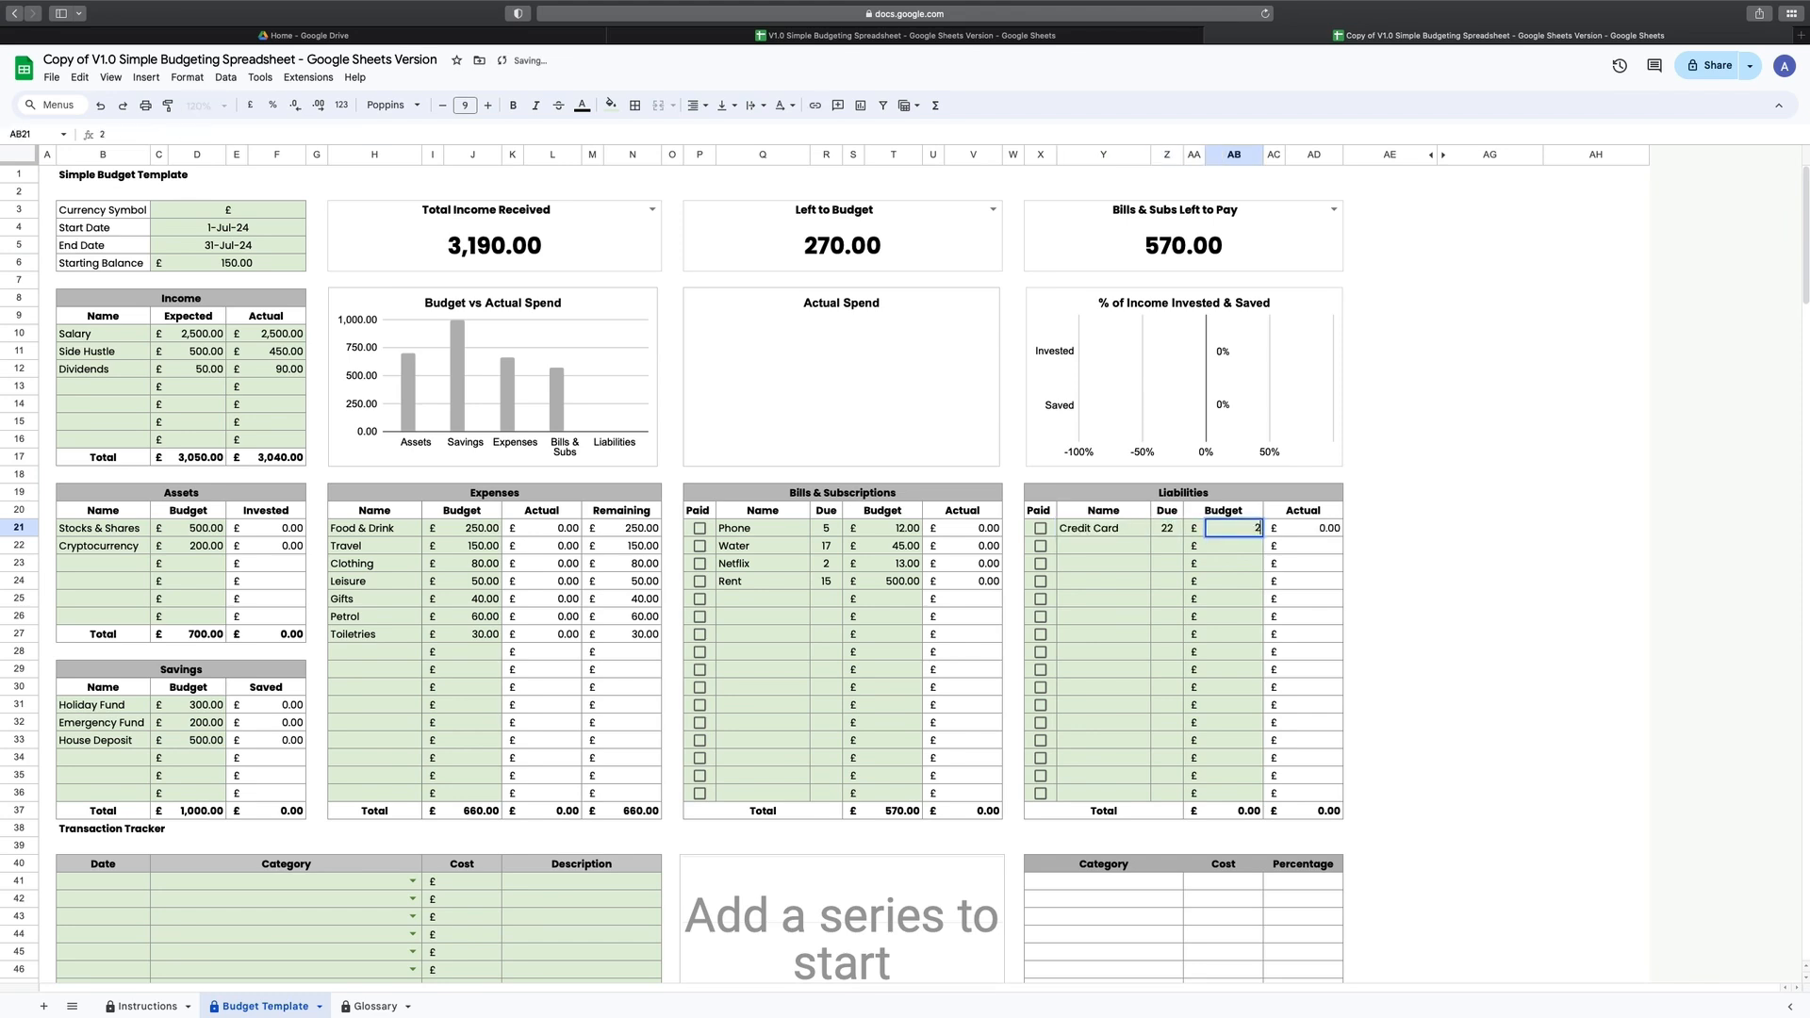
pyautogui.press('Return')
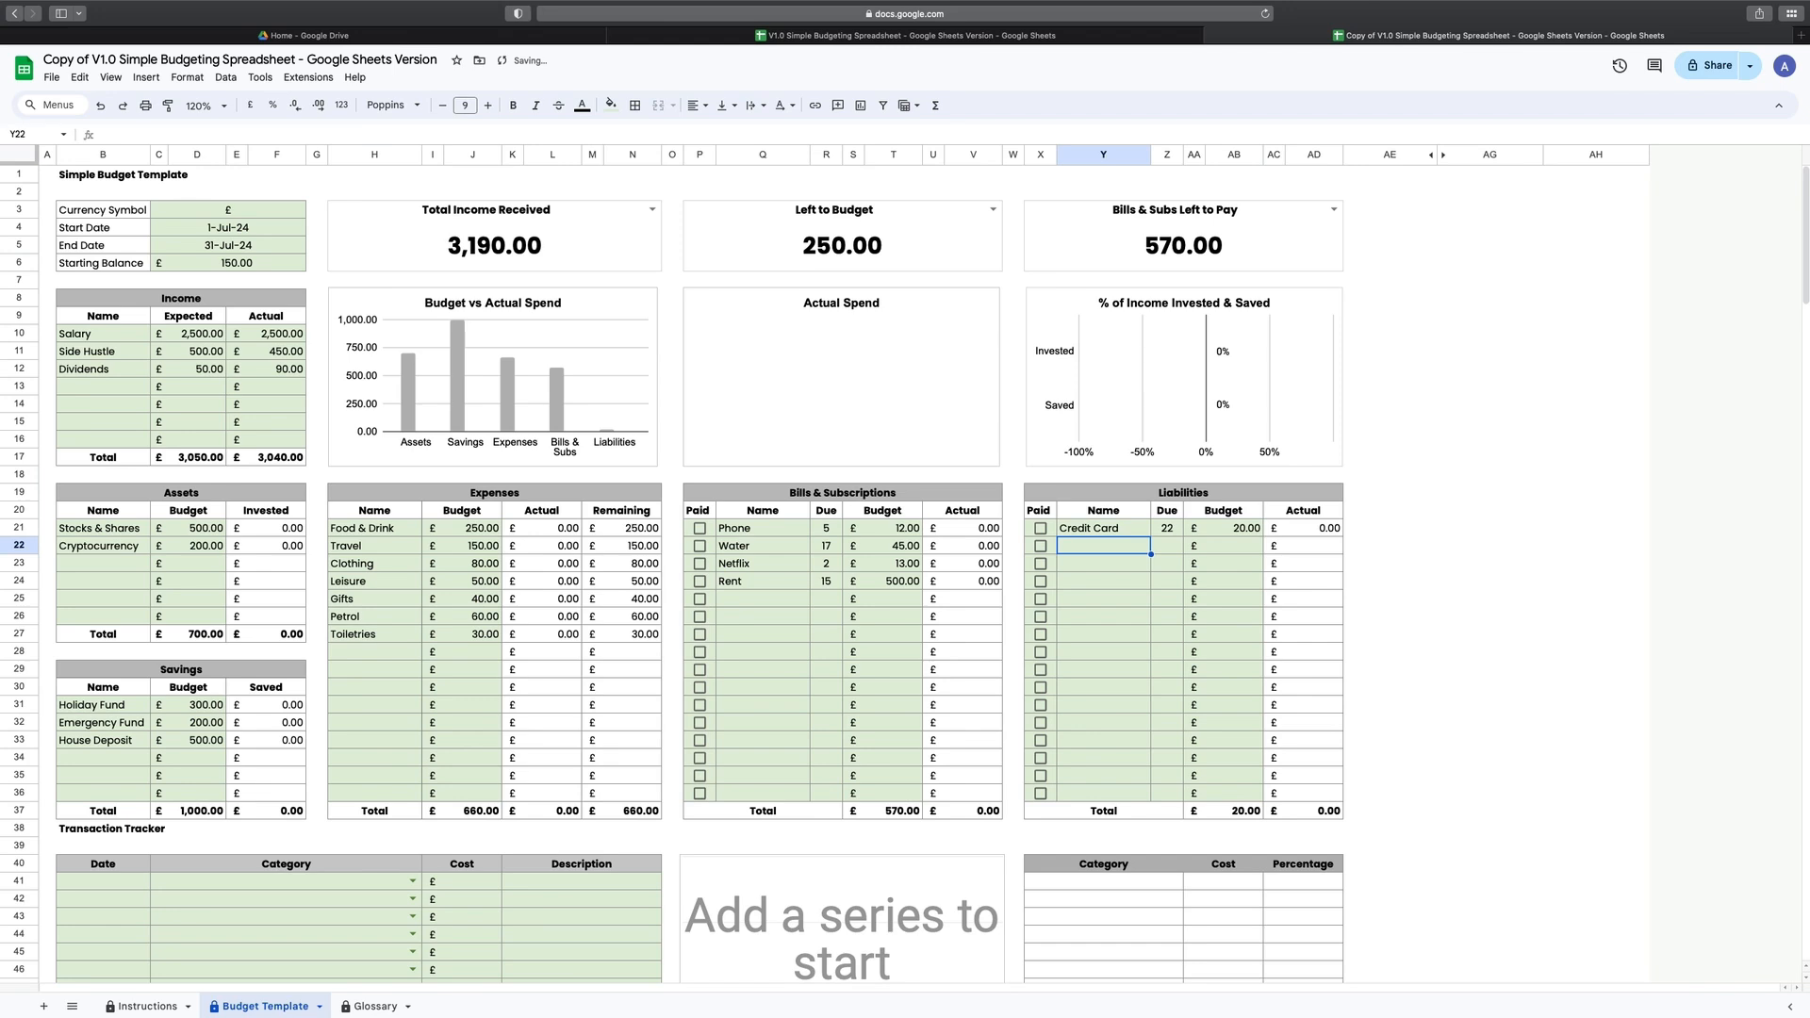
# Step: Add Car Loan as the second Liabilities entry, due on day 16 with a budget of 120
pyautogui.write('Car Loan')
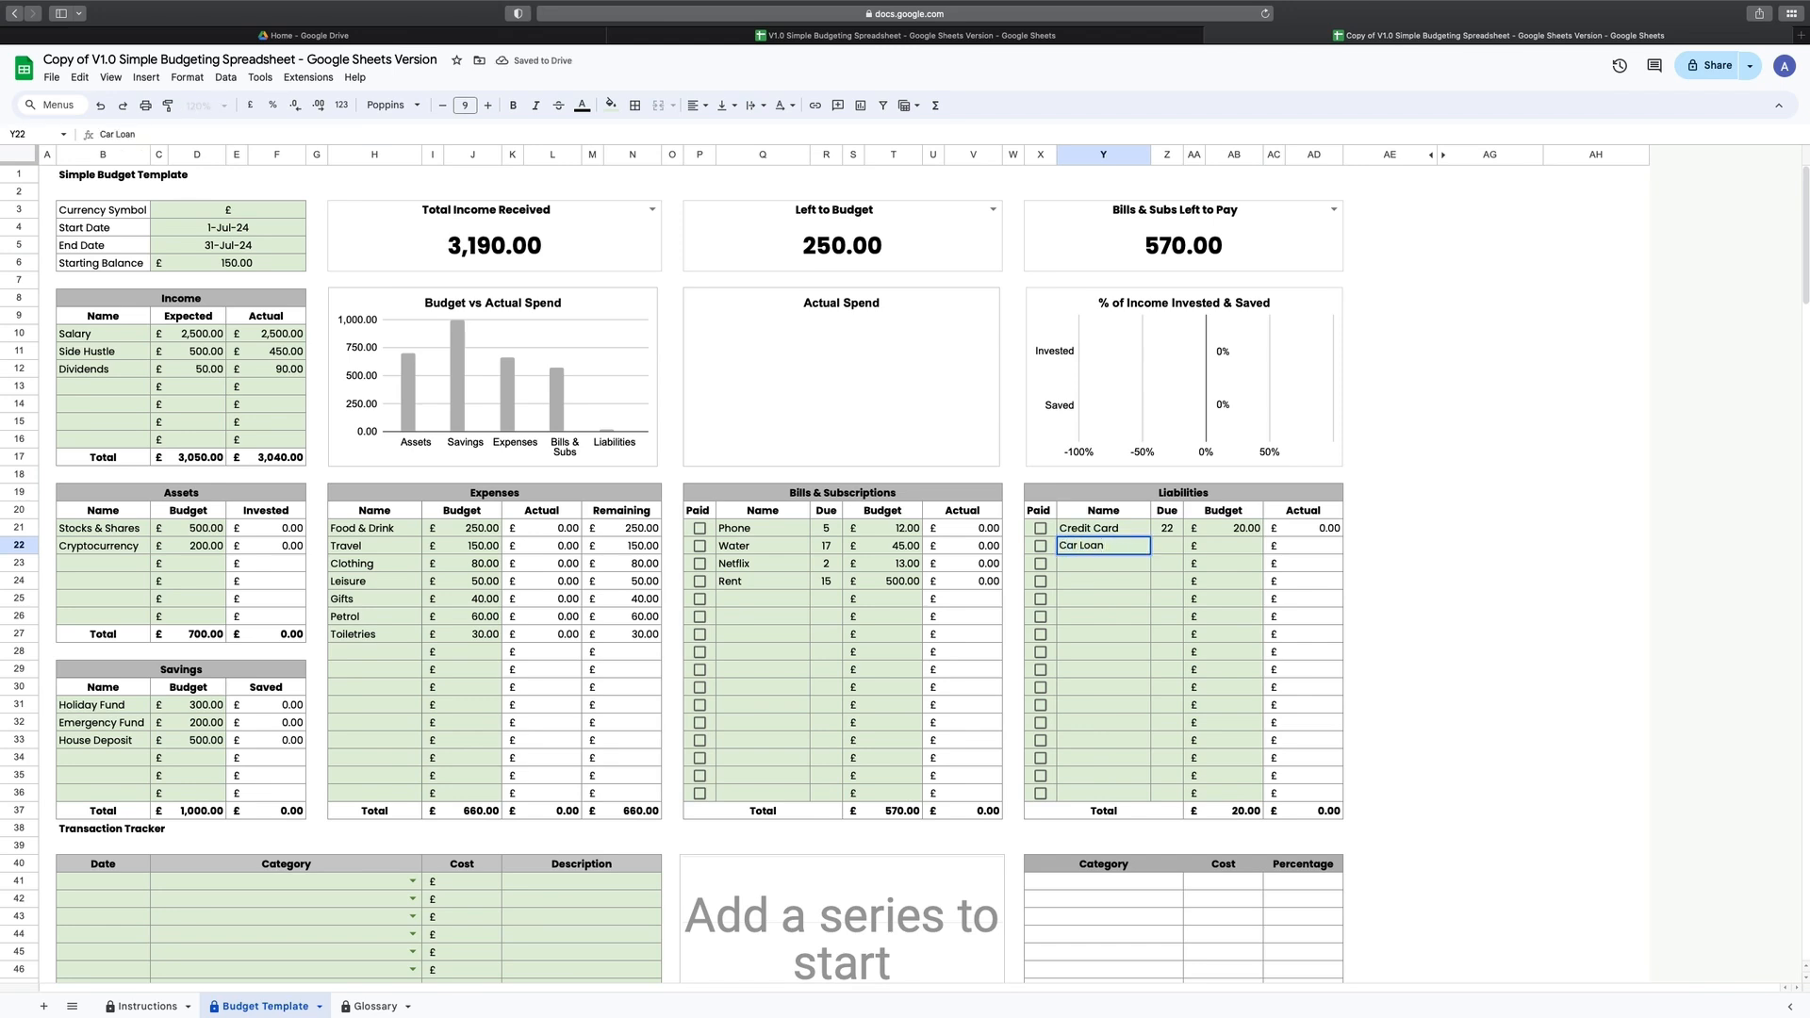
pyautogui.press('Tab')
pyautogui.write('16')
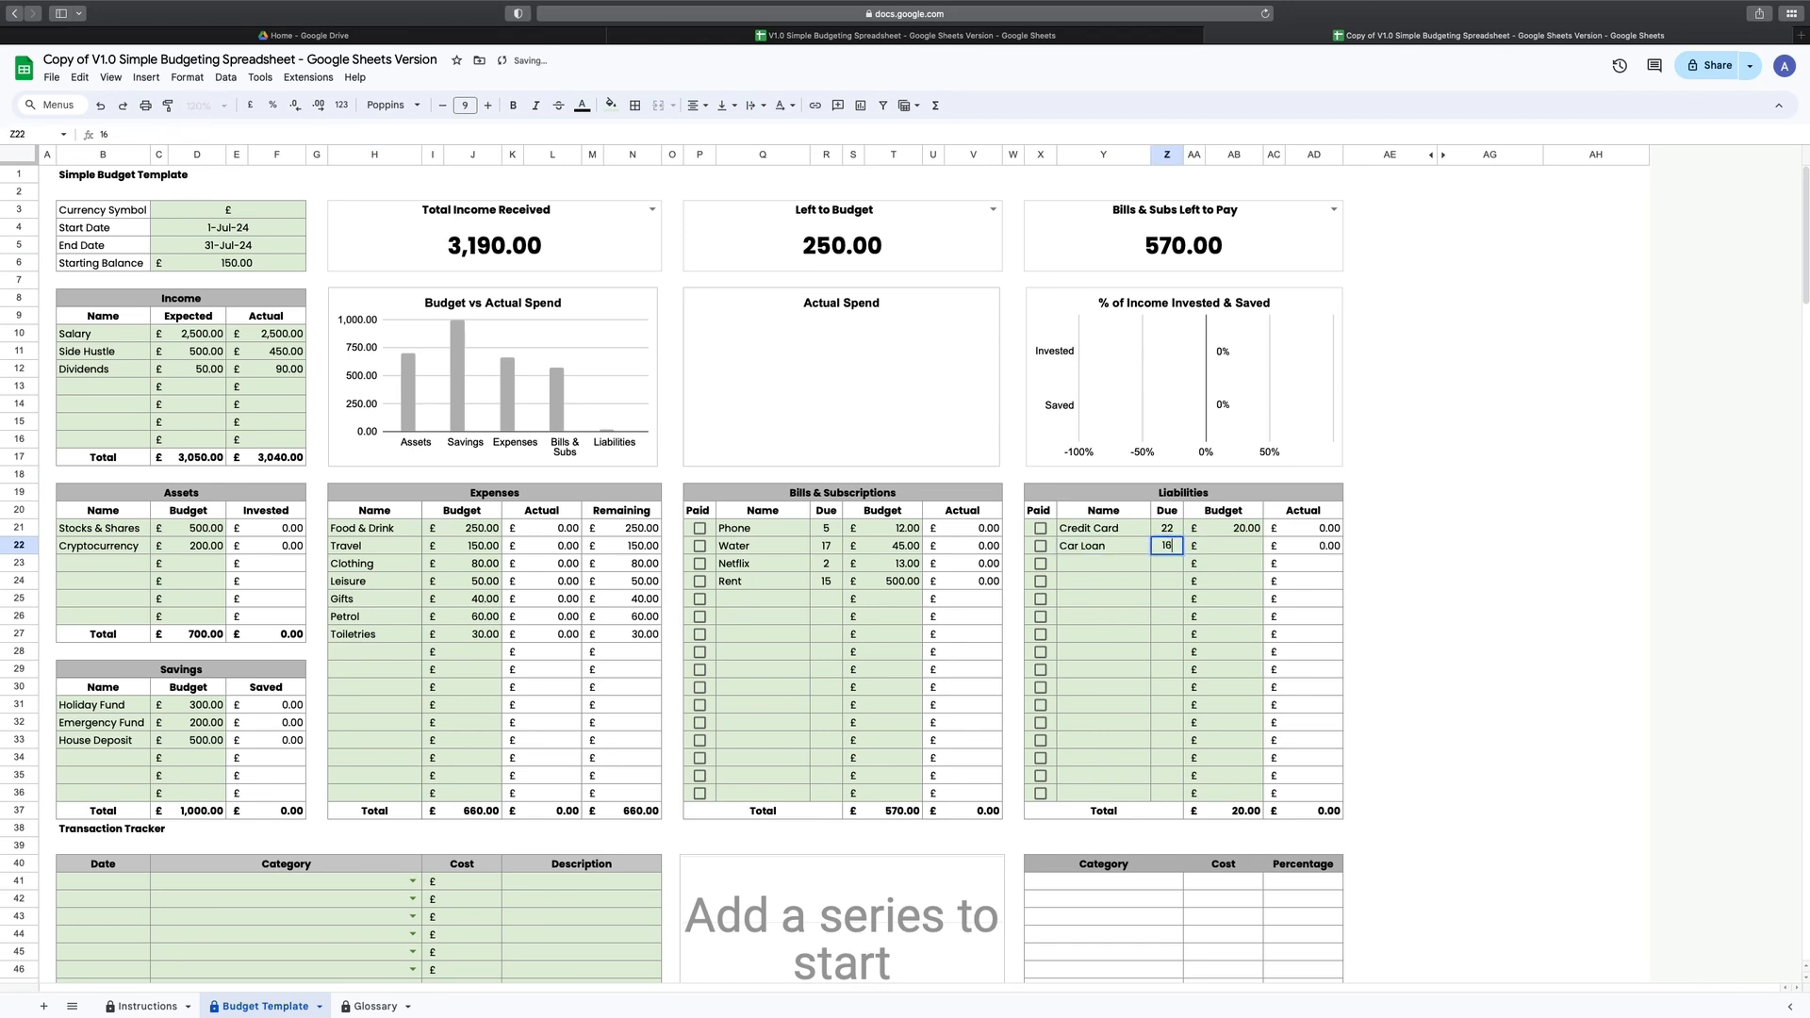
pyautogui.press('Tab')
pyautogui.write('120')
pyautogui.press('Return')
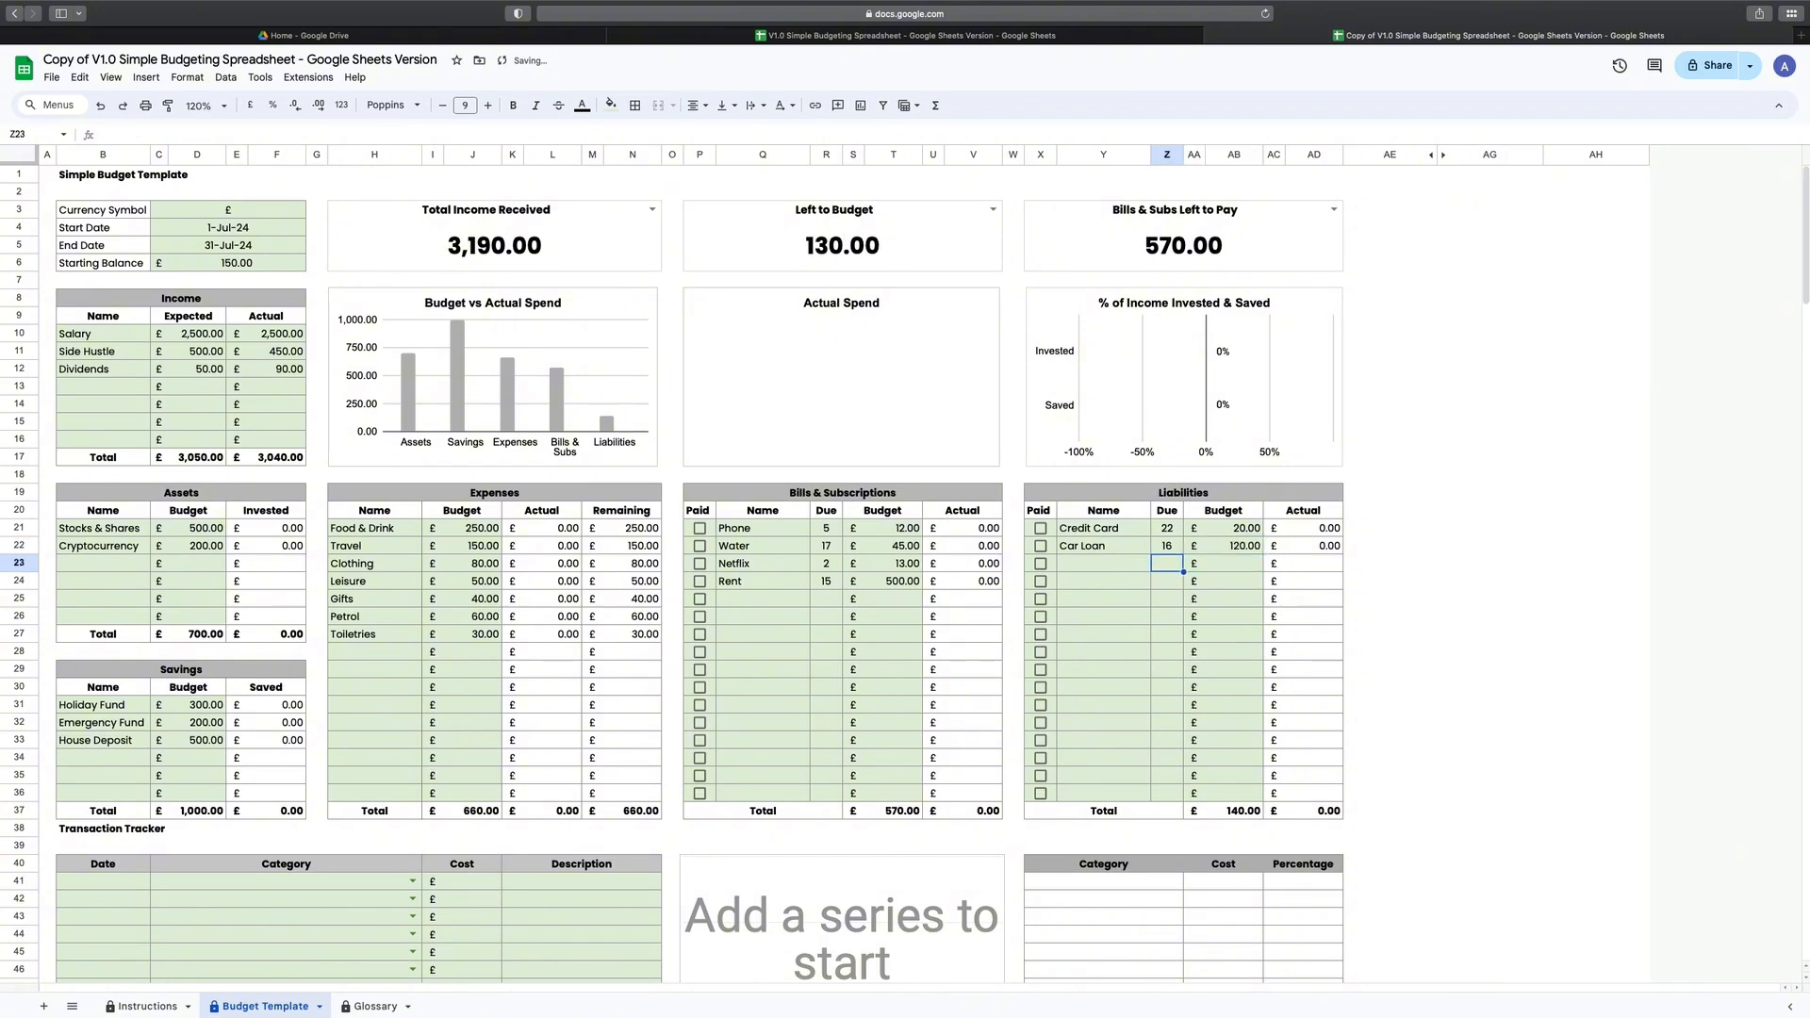
# Step: Add Student Loan as the third Liabilities entry, due on day 8 with a budget of 130
pyautogui.write('Student Loan')
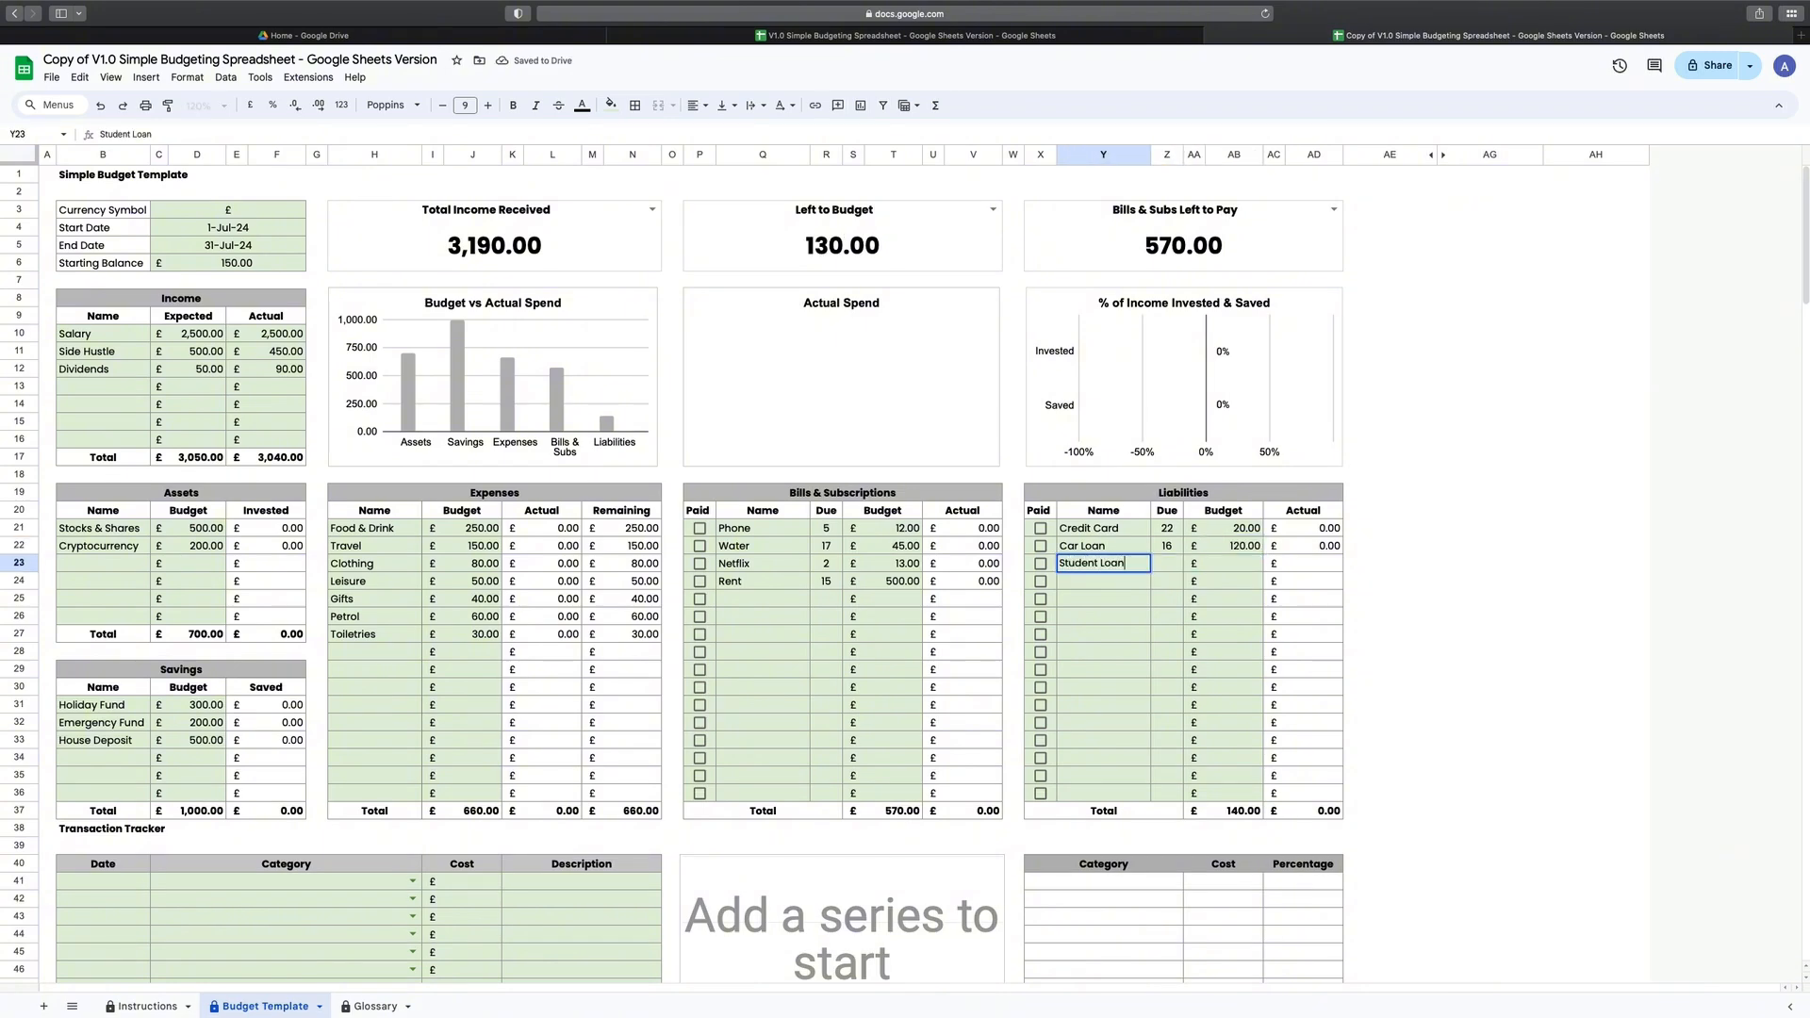
pyautogui.press('Tab')
pyautogui.write('8')
pyautogui.press('Tab')
pyautogui.press('Tab')
pyautogui.write('130')
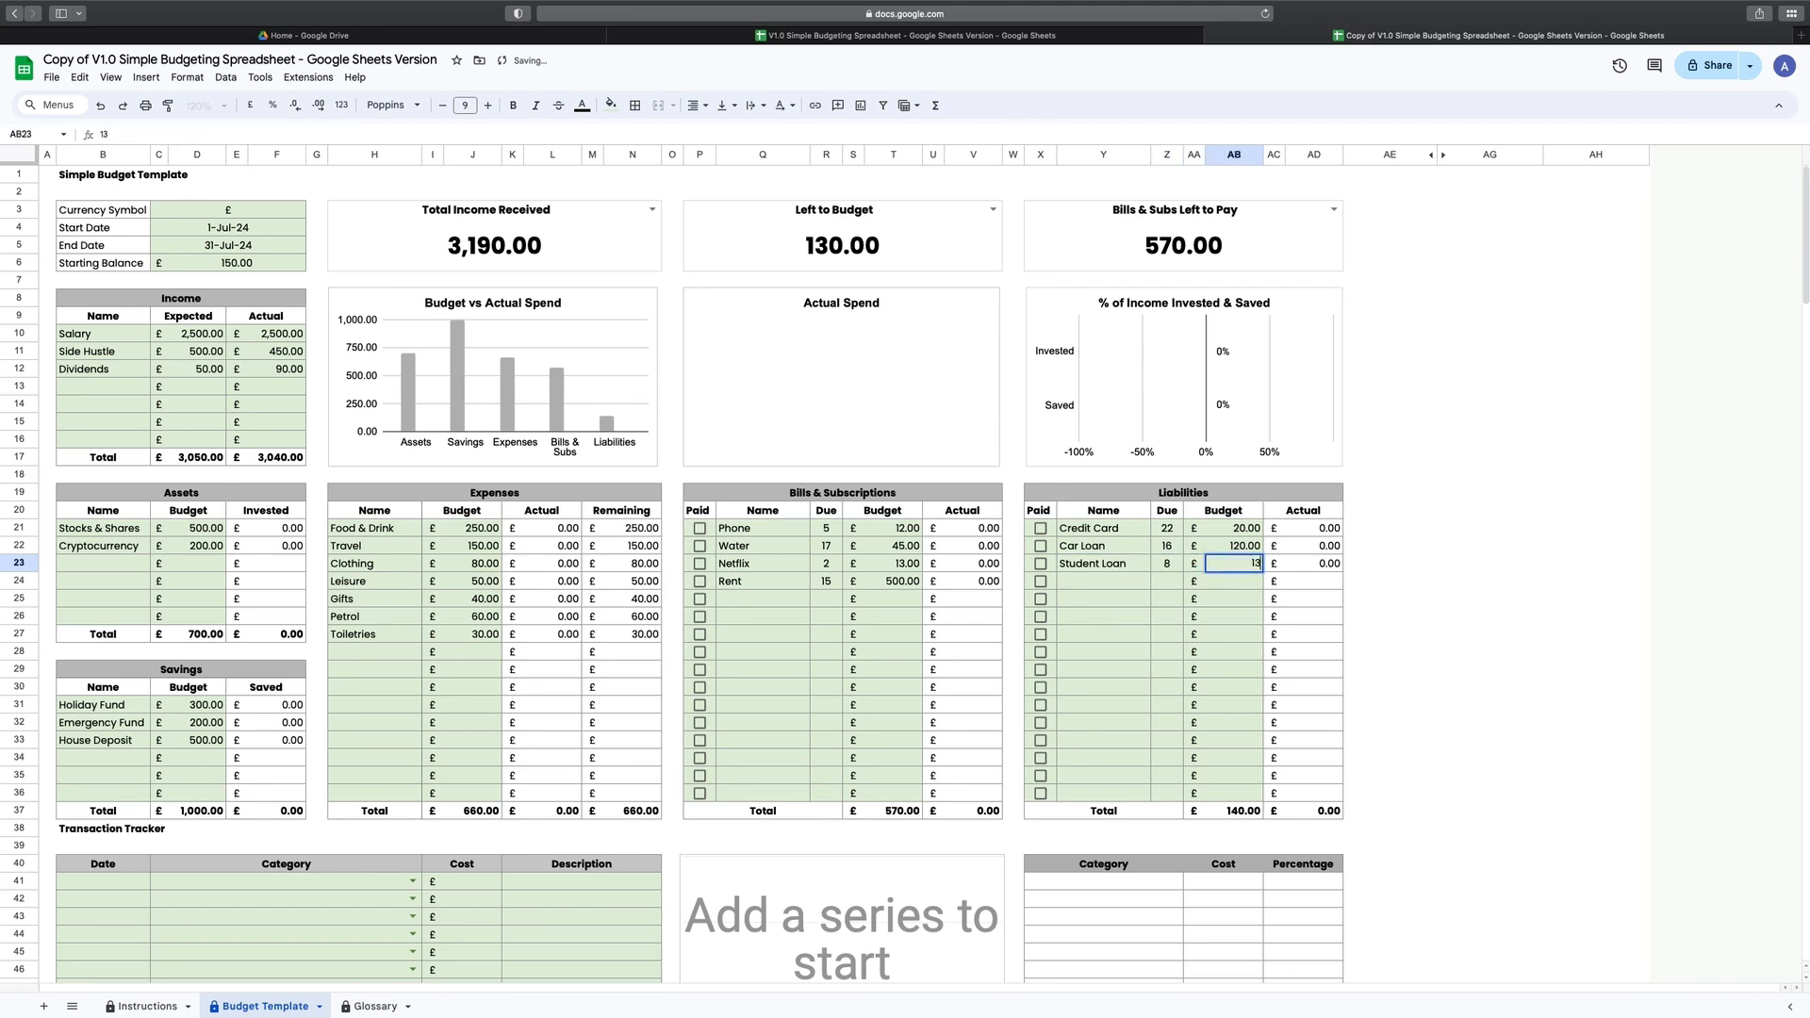
pyautogui.press('Return')
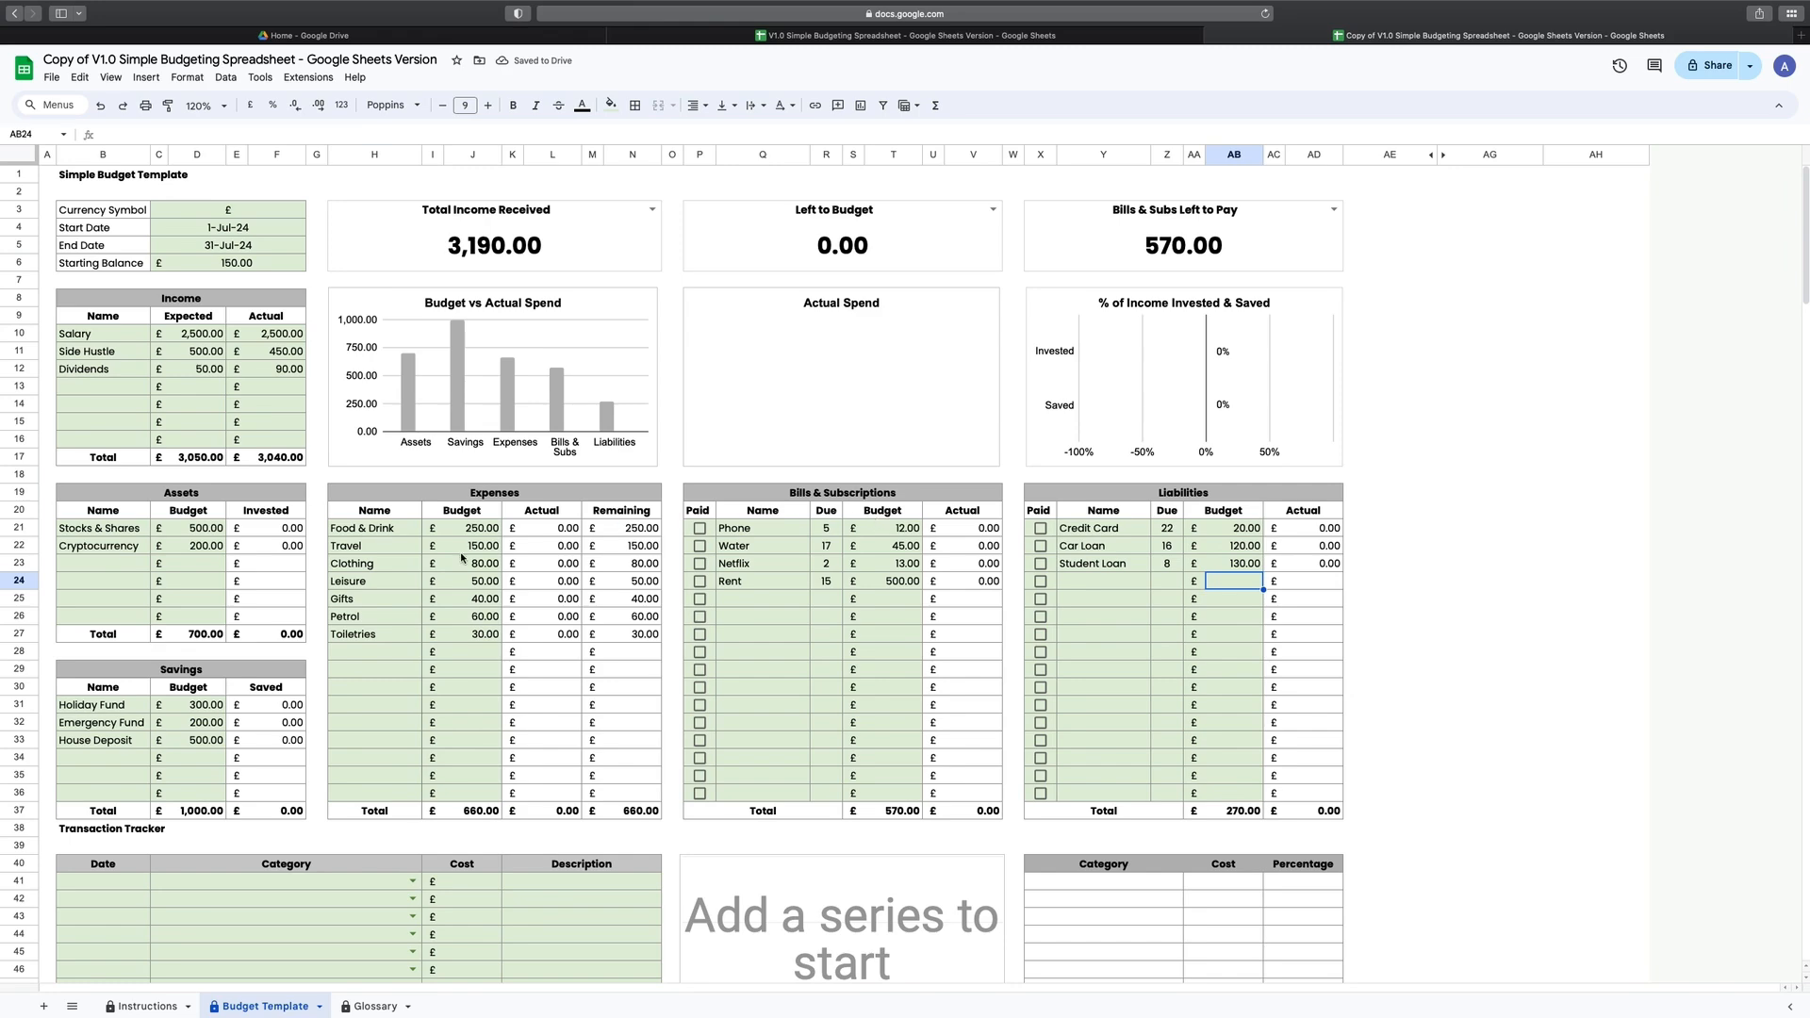
# Step: Add the first Transaction Tracker entry: 1-Jul-24, category Emergency Fund, cost 200
pyautogui.scroll(-10, 462, 558)
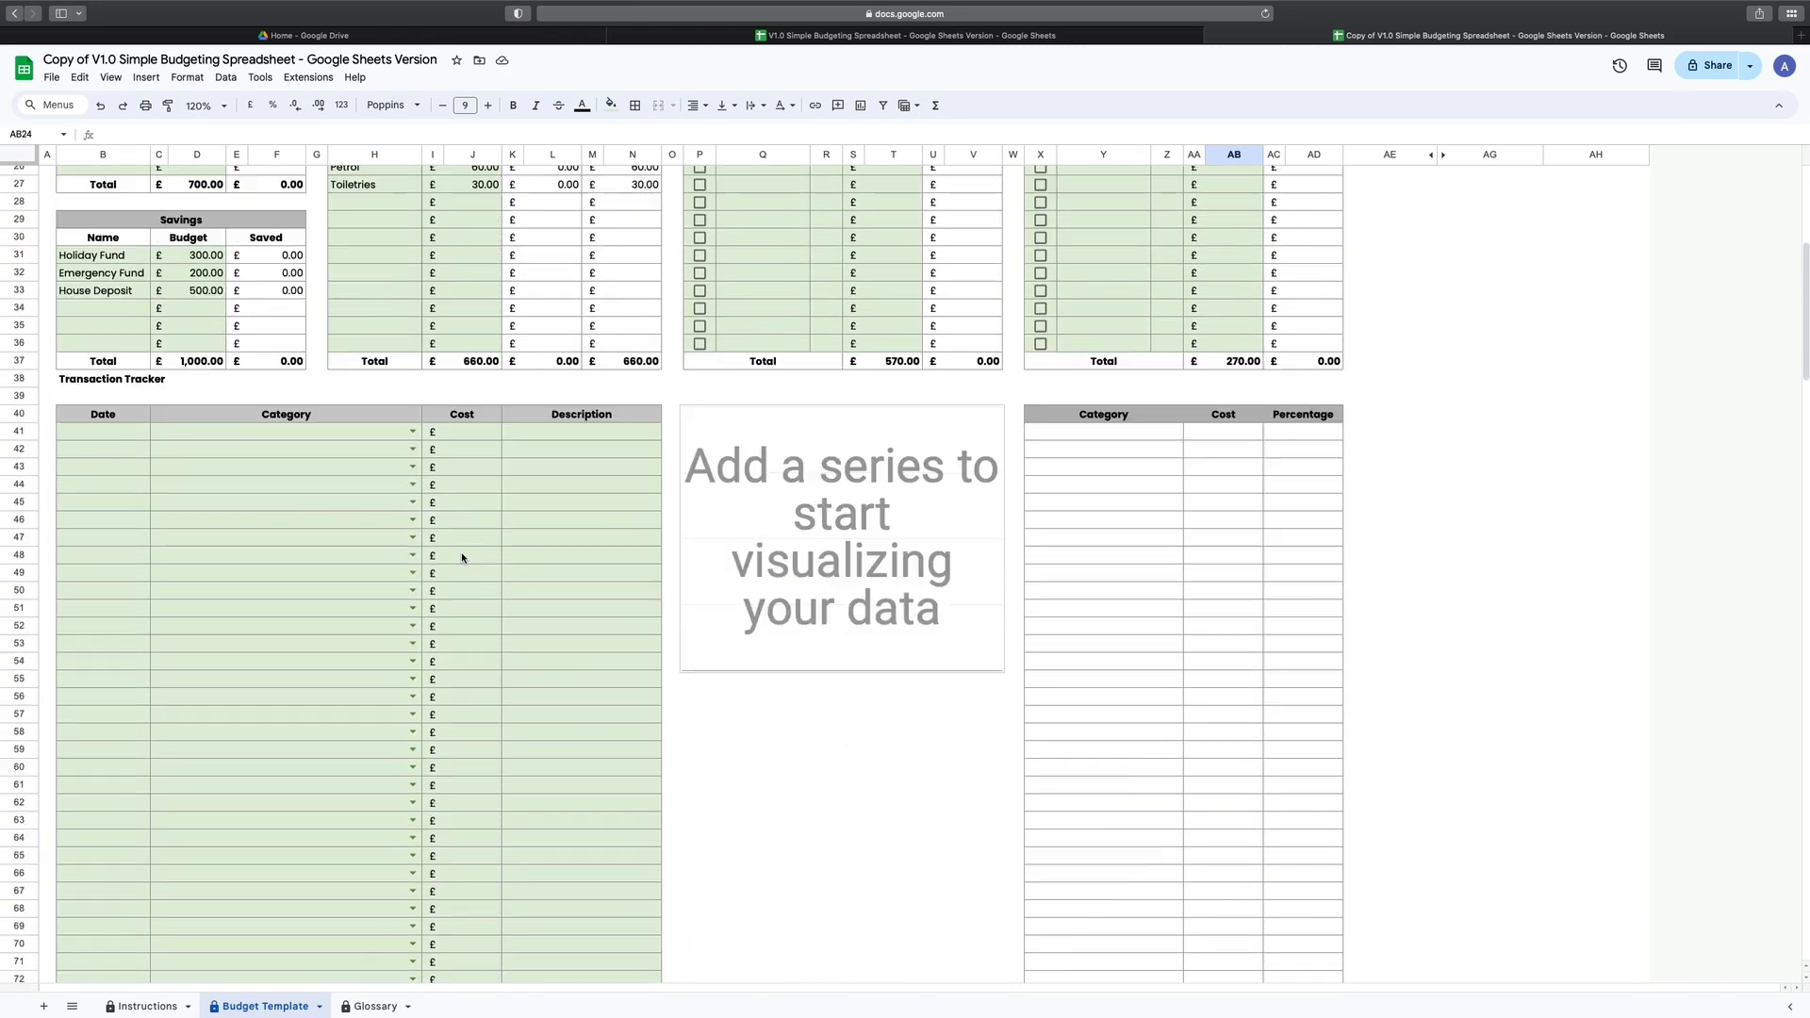
pyautogui.scroll(-3, 462, 558)
pyautogui.click(144, 298)
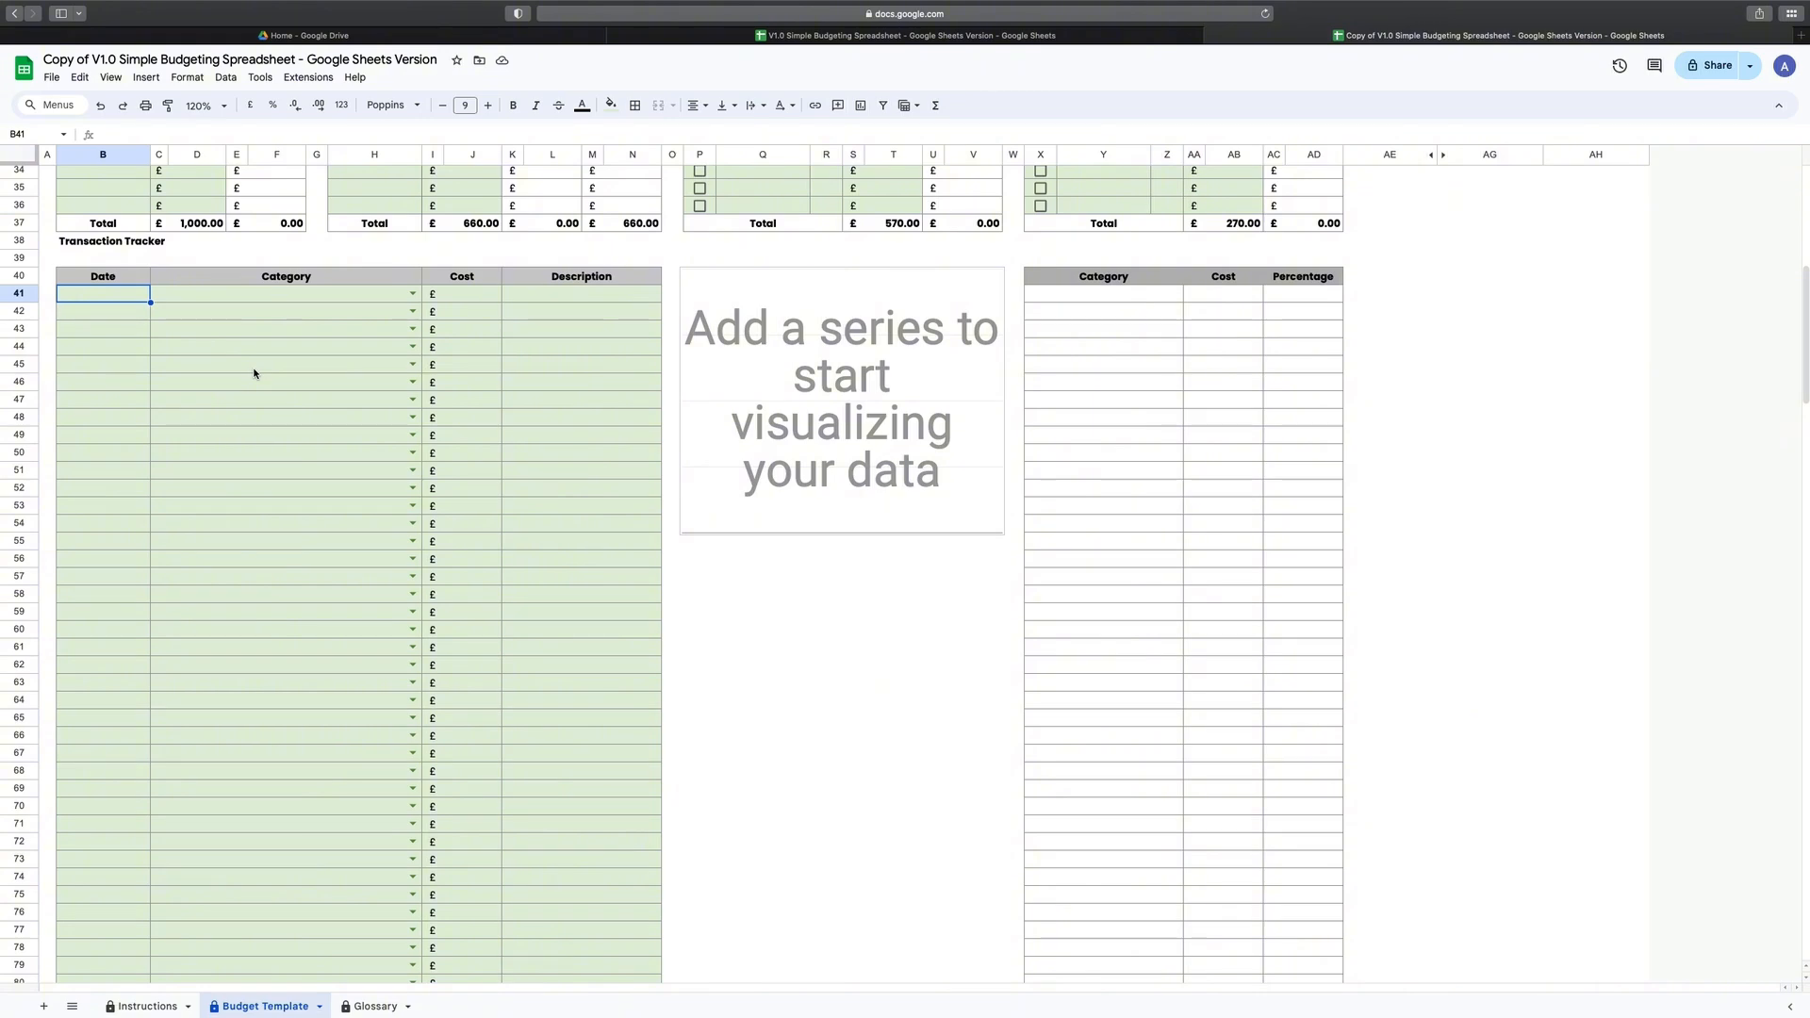
pyautogui.write('1-jul-24')
pyautogui.press('Tab')
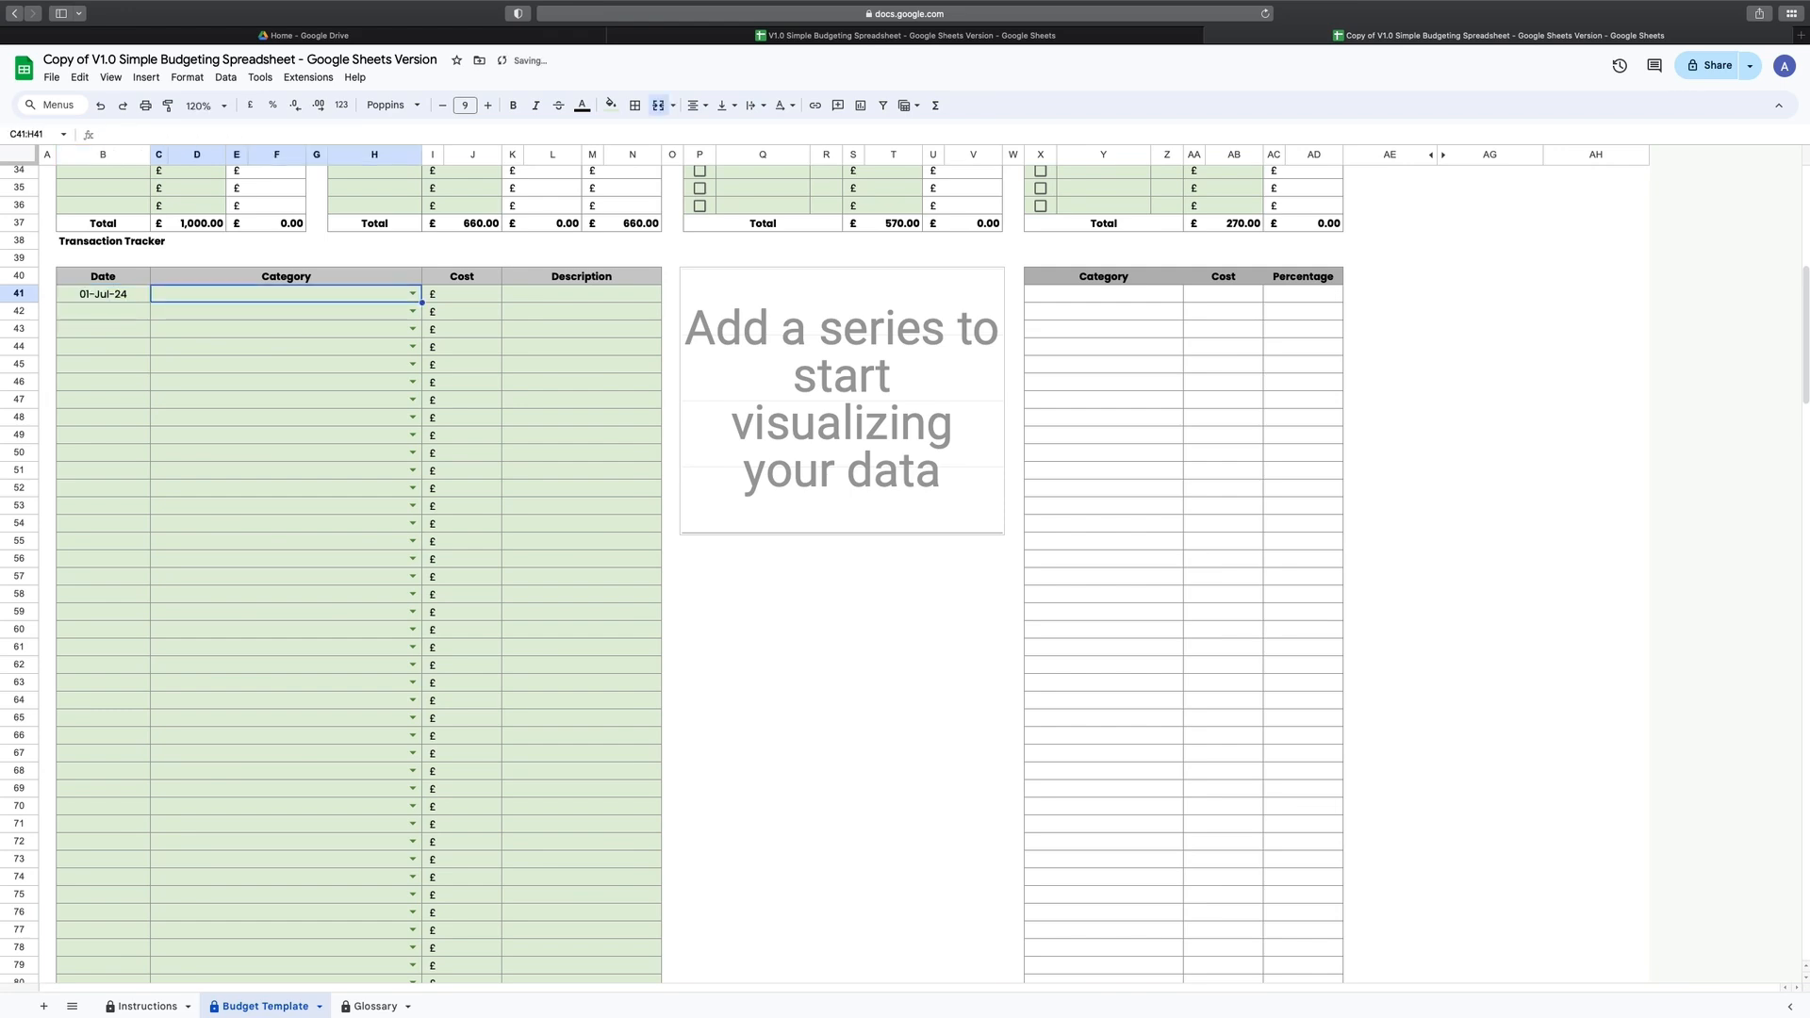
pyautogui.click(411, 294)
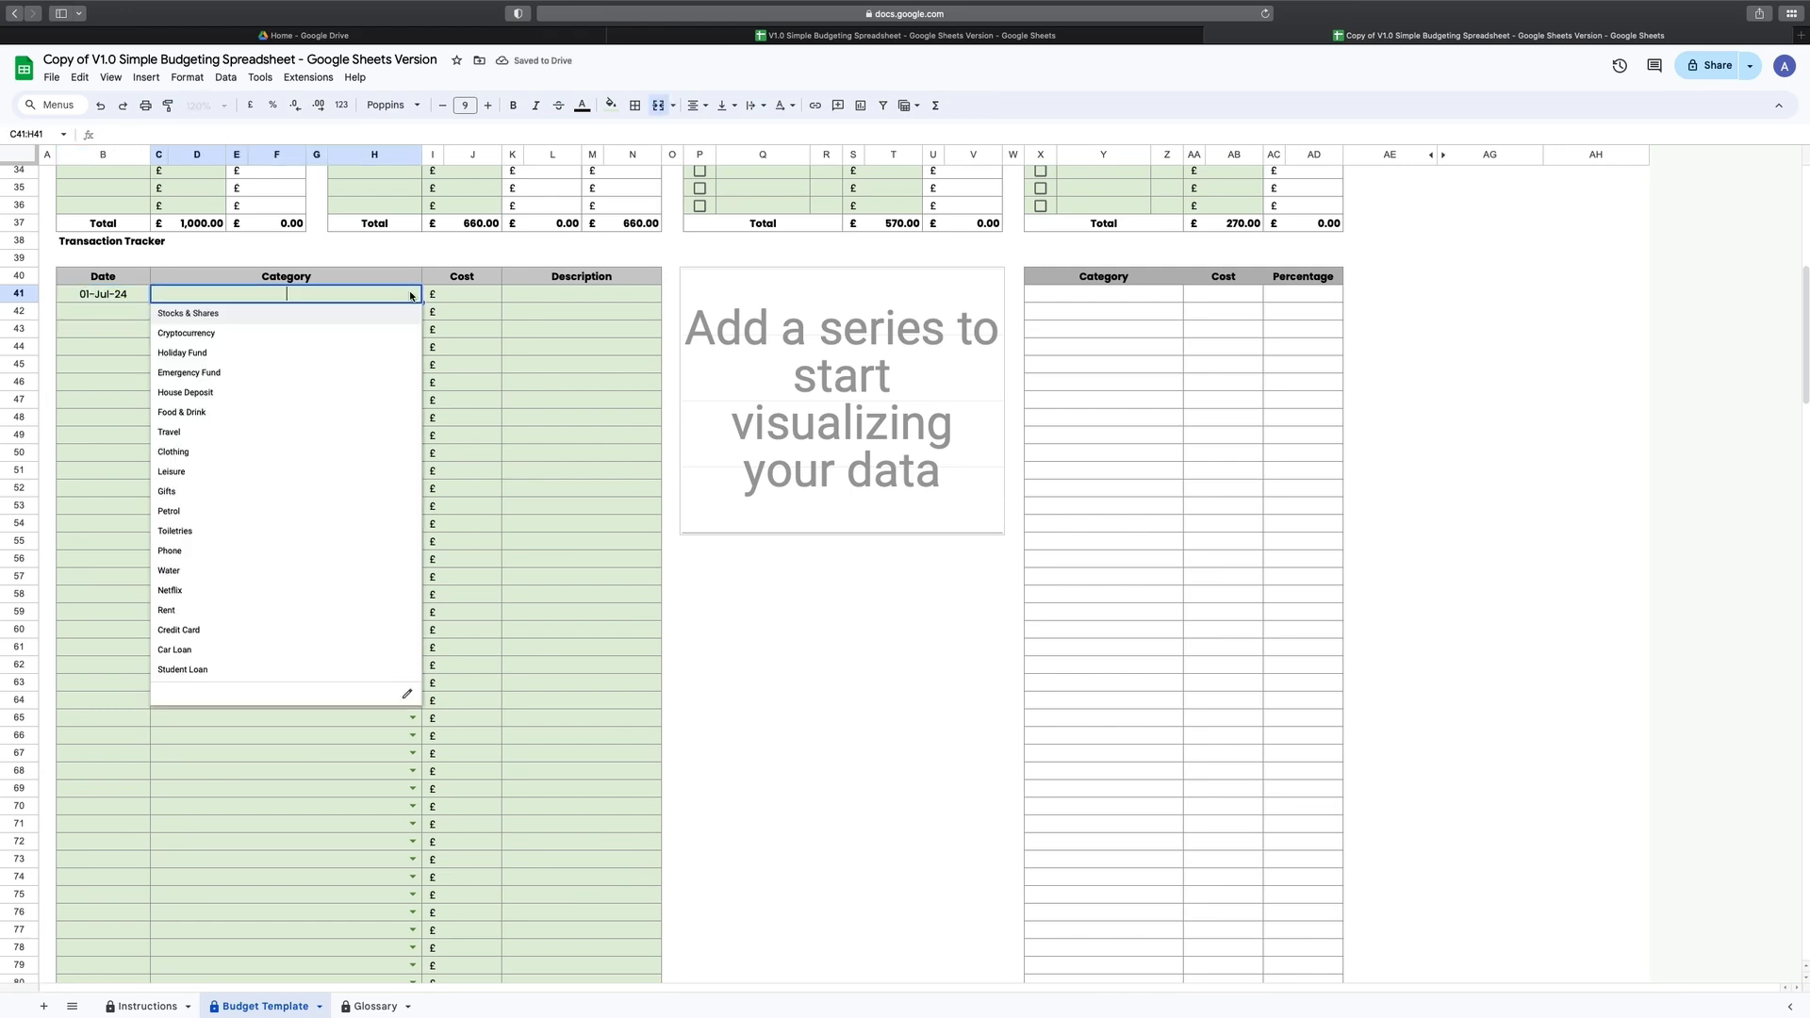
pyautogui.click(246, 374)
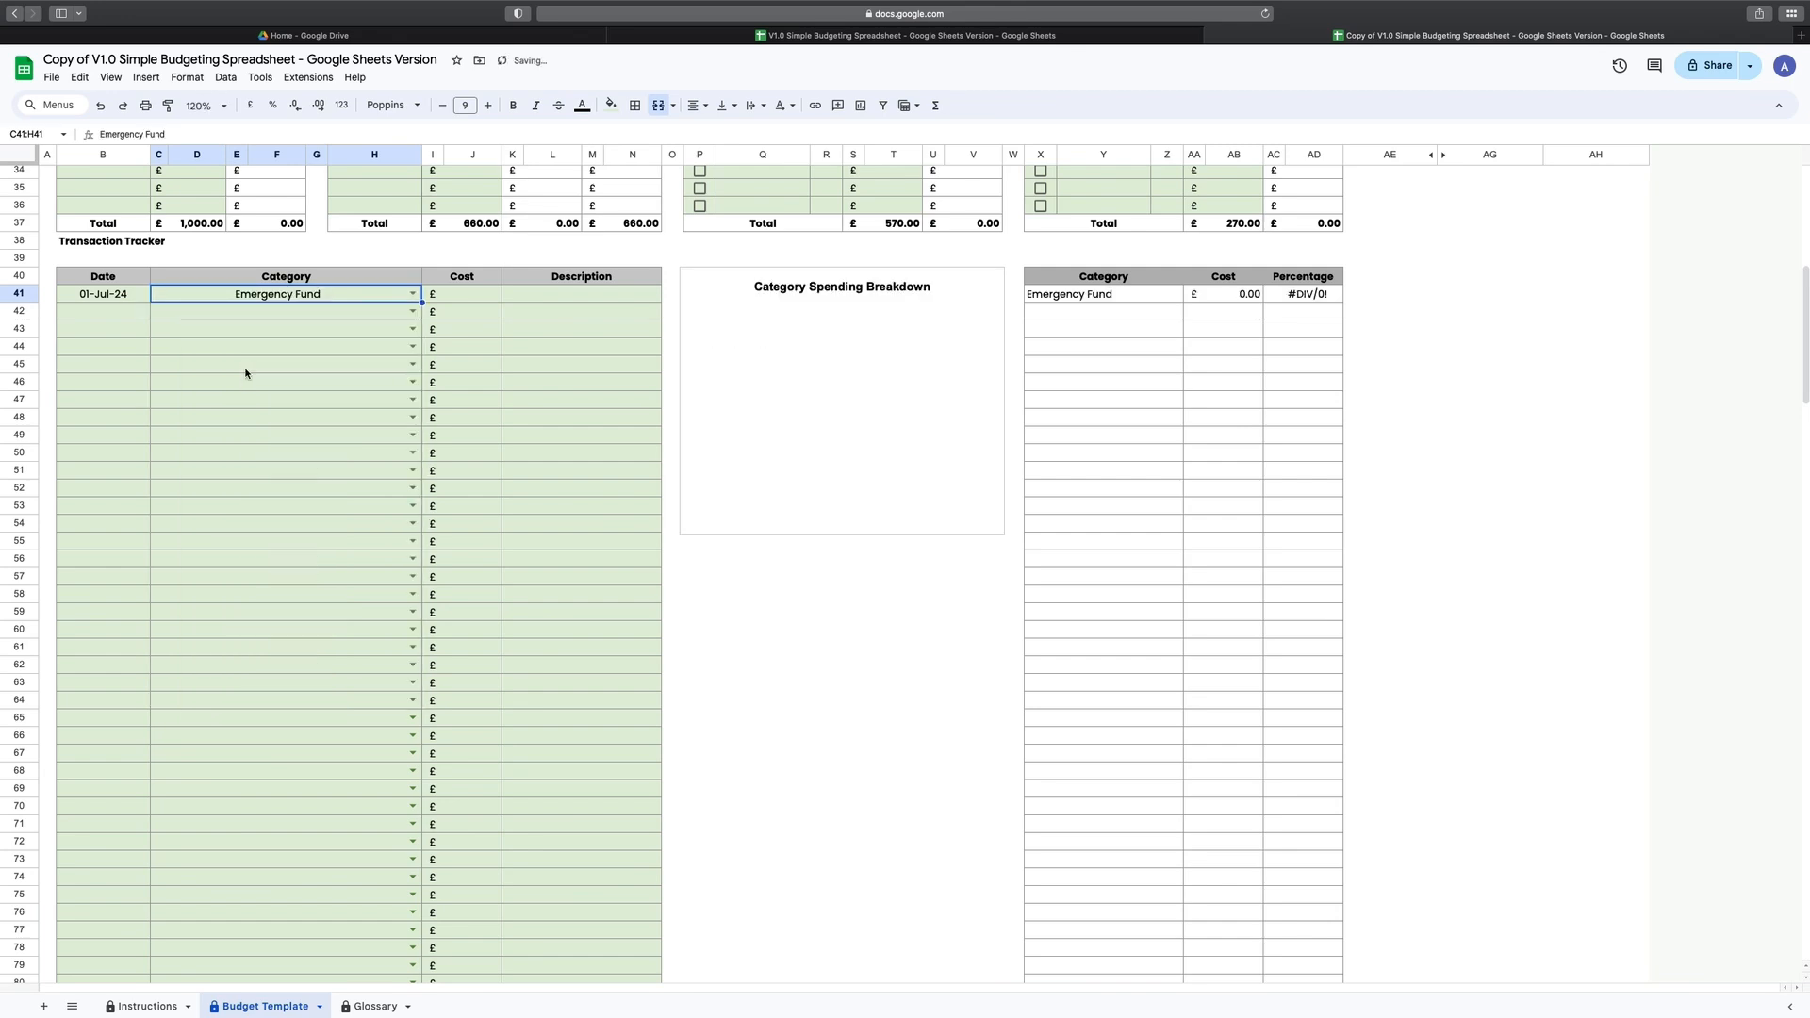
pyautogui.press('Tab')
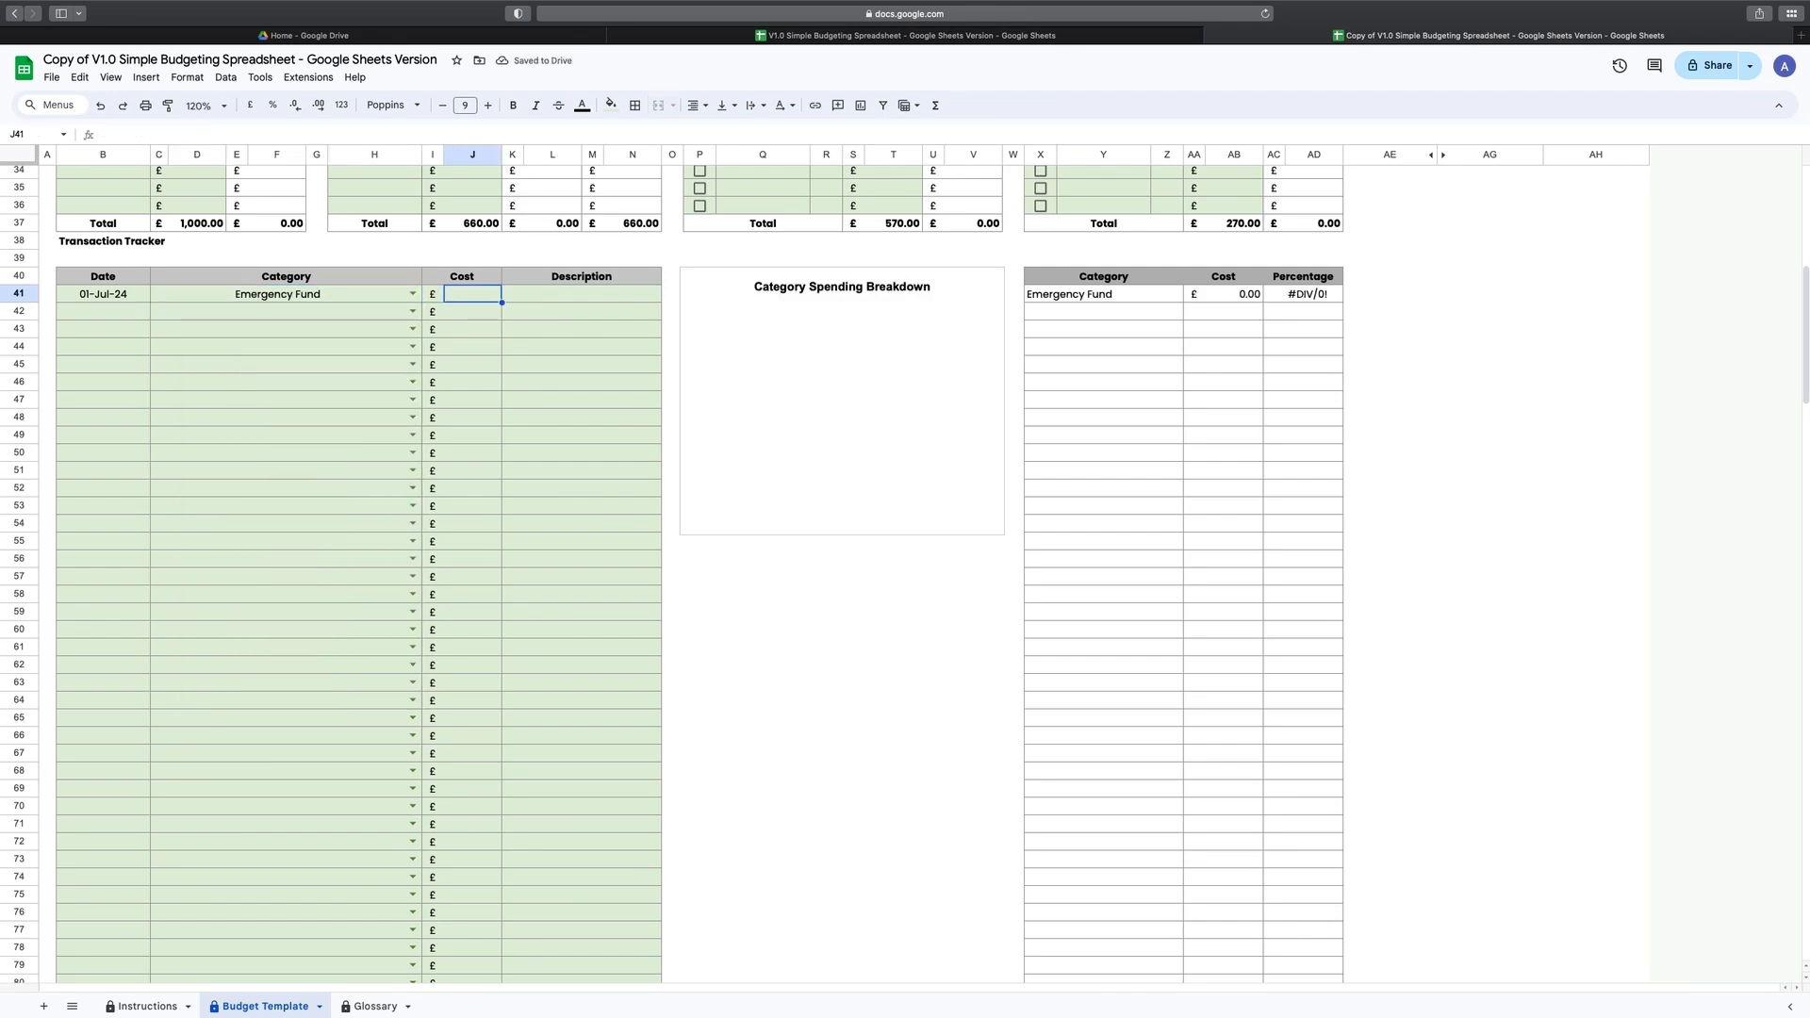
pyautogui.write('200')
pyautogui.press('Tab')
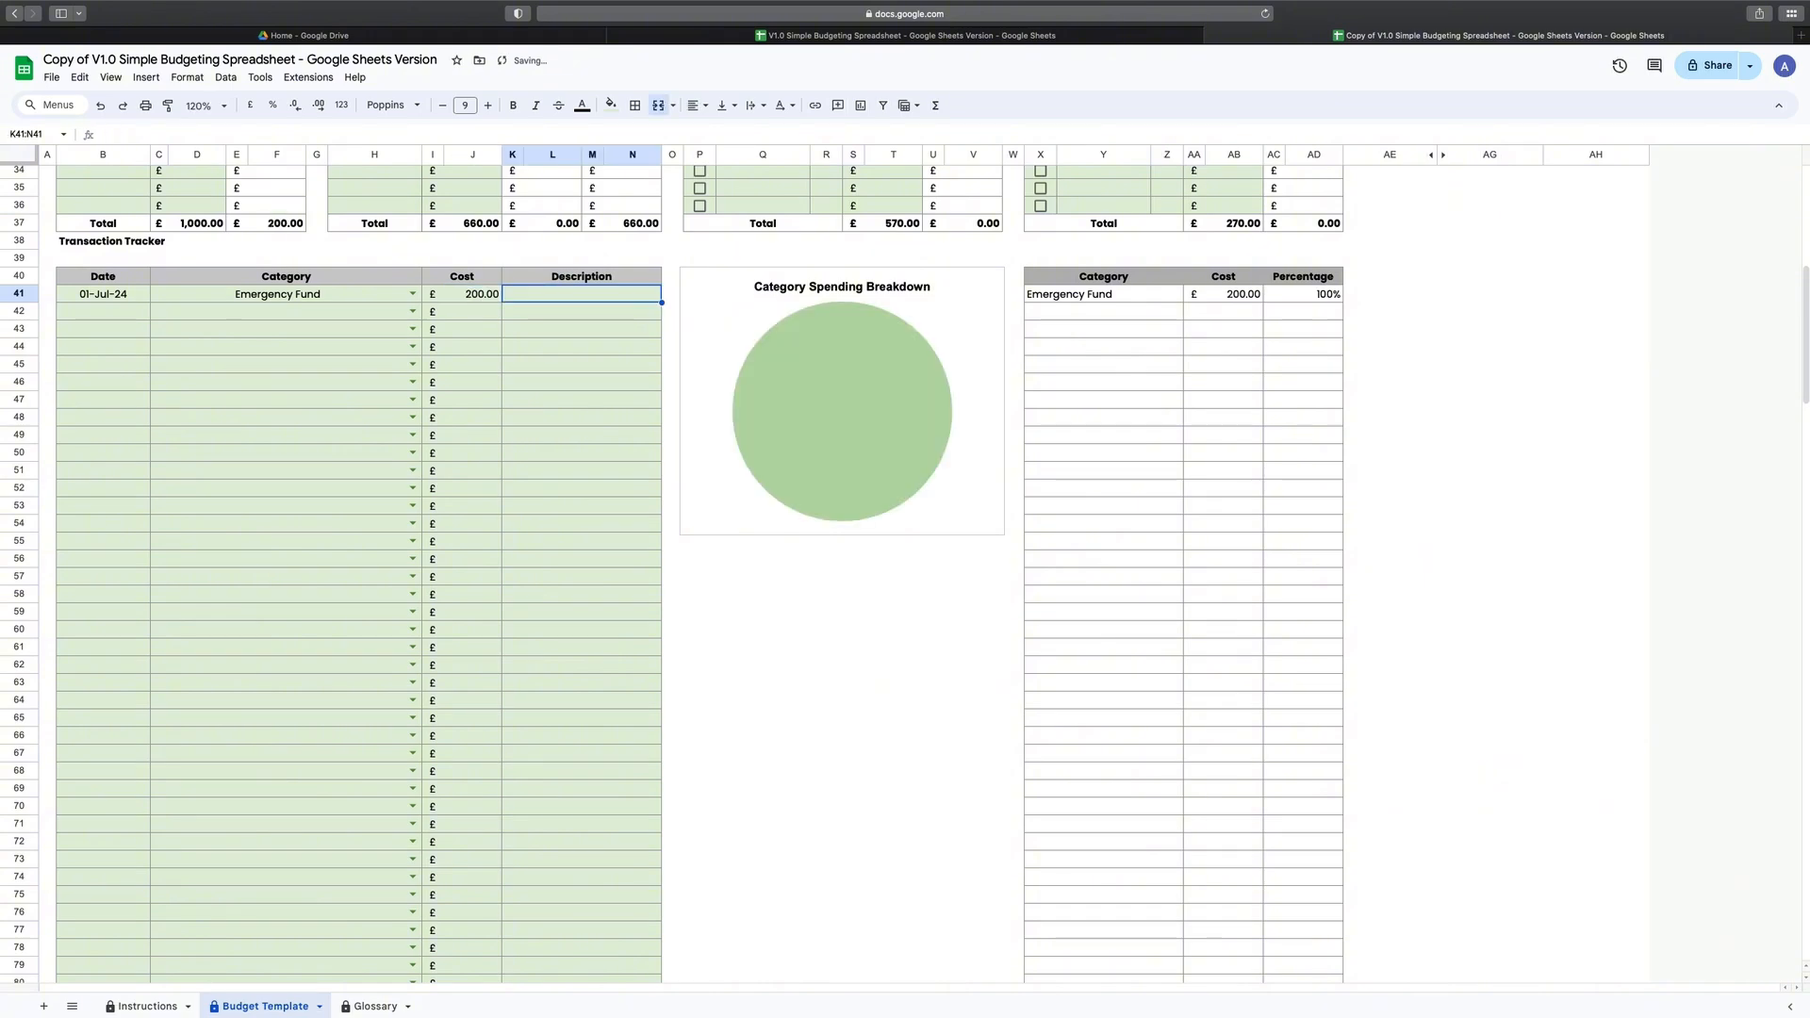
# Step: Add a second transaction dated 3-Jul-24 in the Food & Drink category with a cost of 23
pyautogui.hotkey('shift', 'Tab')
pyautogui.hotkey('shift', 'Tab')
pyautogui.hotkey('shift', 'Tab')
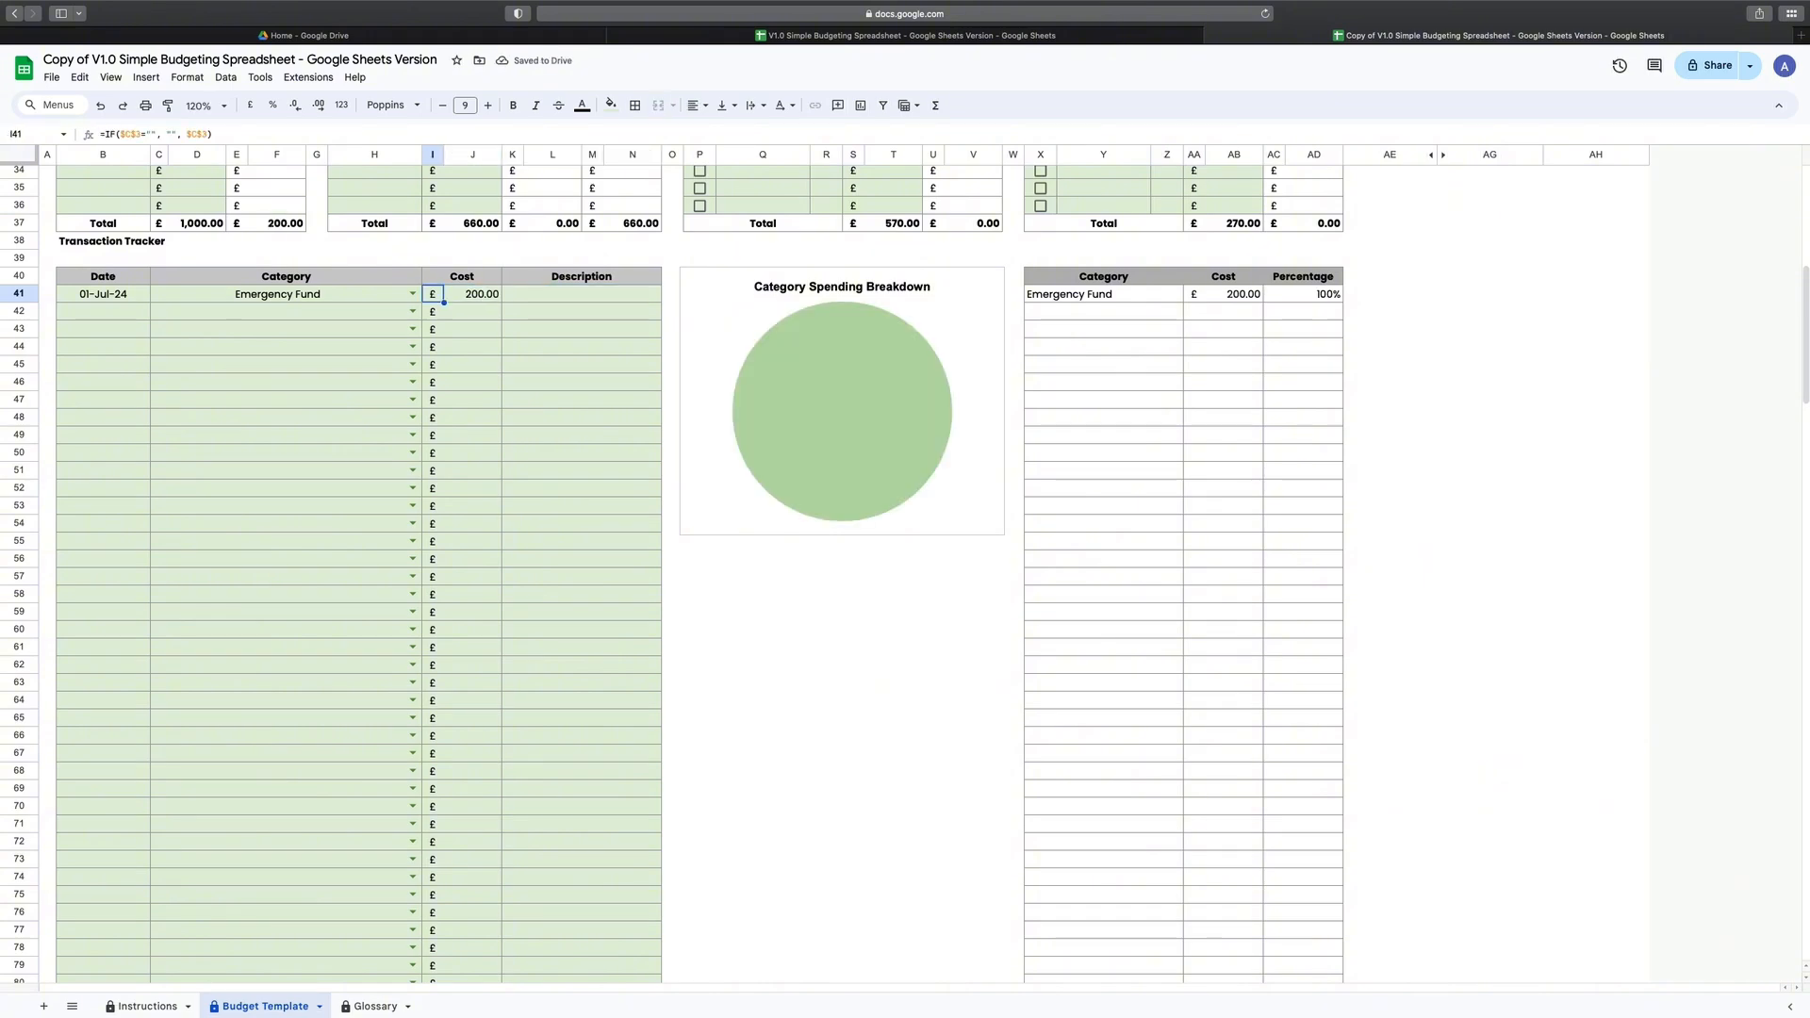
pyautogui.press('Down')
pyautogui.write('3-jul')
pyautogui.press('Tab')
pyautogui.press('Return')
pyautogui.press('Down')
pyautogui.press('Down')
pyautogui.press('Down')
pyautogui.press('Down')
pyautogui.press('Down')
pyautogui.press('Return')
pyautogui.press('Tab')
pyautogui.write('23')
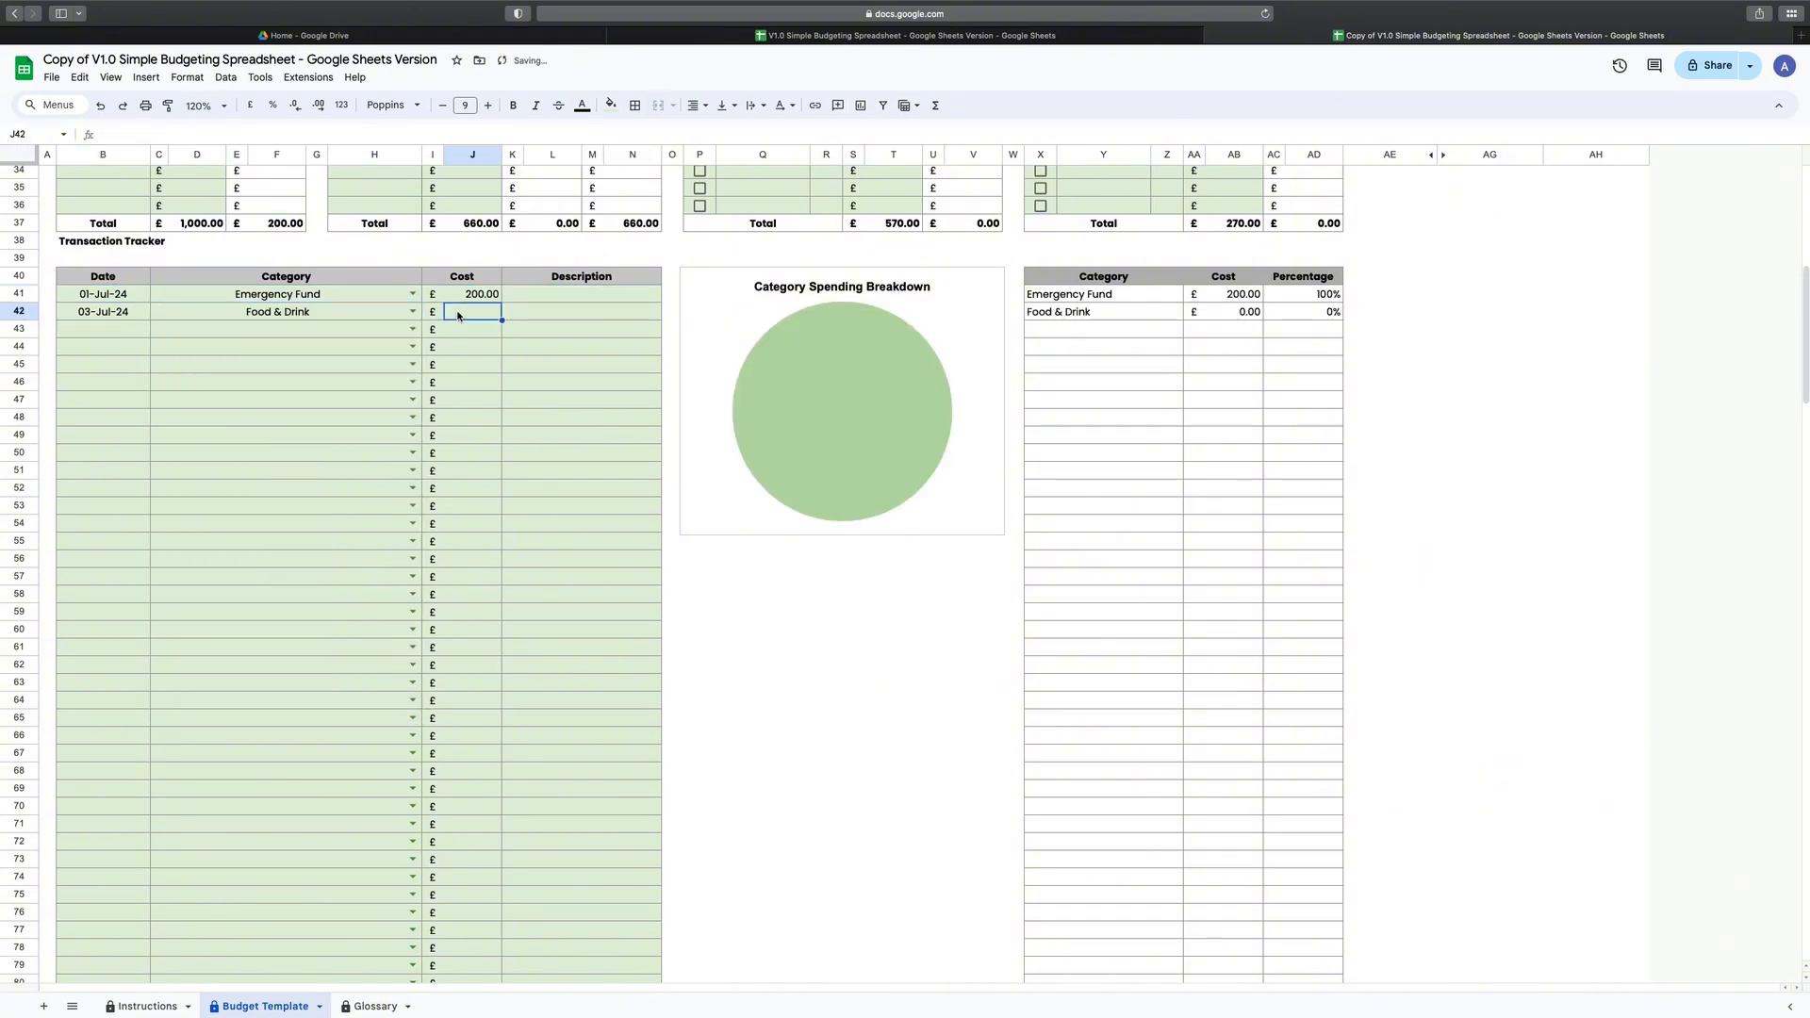
pyautogui.press('Return')
# Step: Record a Holiday Fund transaction of 250 dated 4-Jul-24 in the next tracker row
pyautogui.write('4-jul')
pyautogui.press('Tab')
pyautogui.press('Return')
pyautogui.press('Down')
pyautogui.press('Down')
pyautogui.press('Down')
pyautogui.press('Return')
pyautogui.press('Tab')
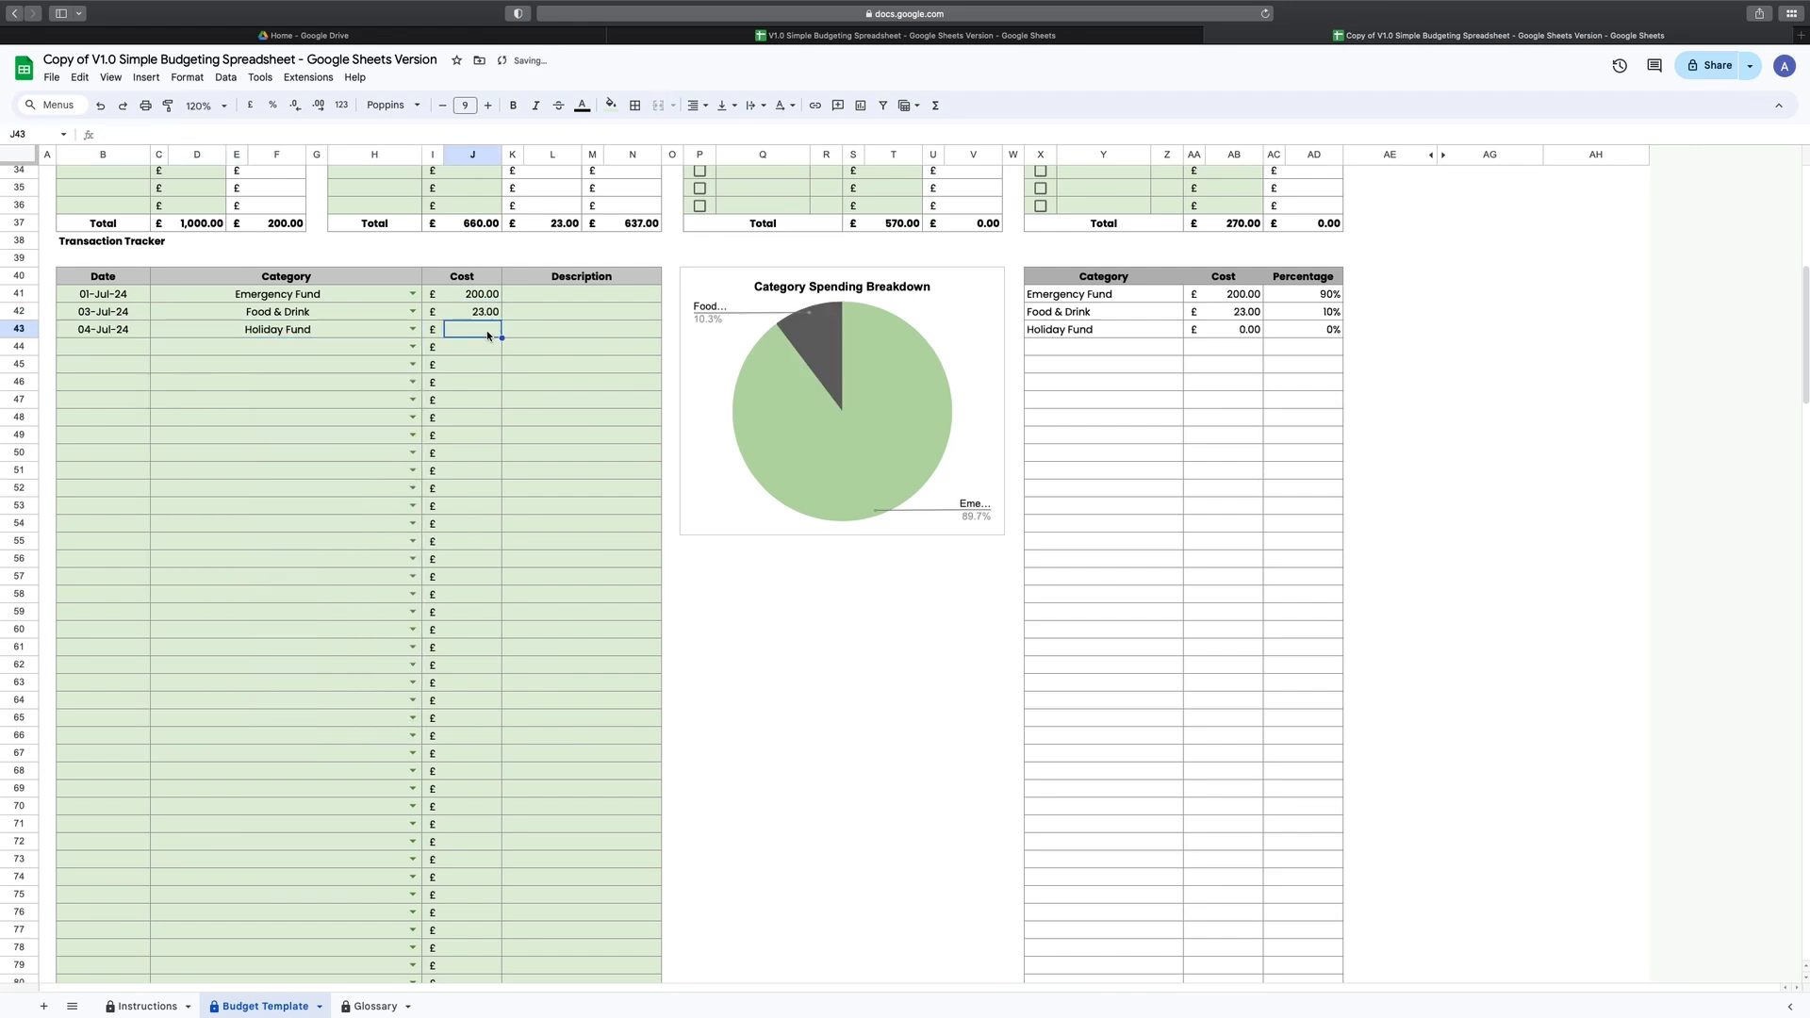
pyautogui.write('250')
pyautogui.press('Return')
# Step: Record a Leisure transaction of 15 dated 4-Jul-24 in the next tracker row
pyautogui.write('4-jul')
pyautogui.press('Tab')
pyautogui.press('Return')
pyautogui.press('Down')
pyautogui.press('Down')
pyautogui.press('Down')
pyautogui.press('Down')
pyautogui.press('Return')
pyautogui.press('Tab')
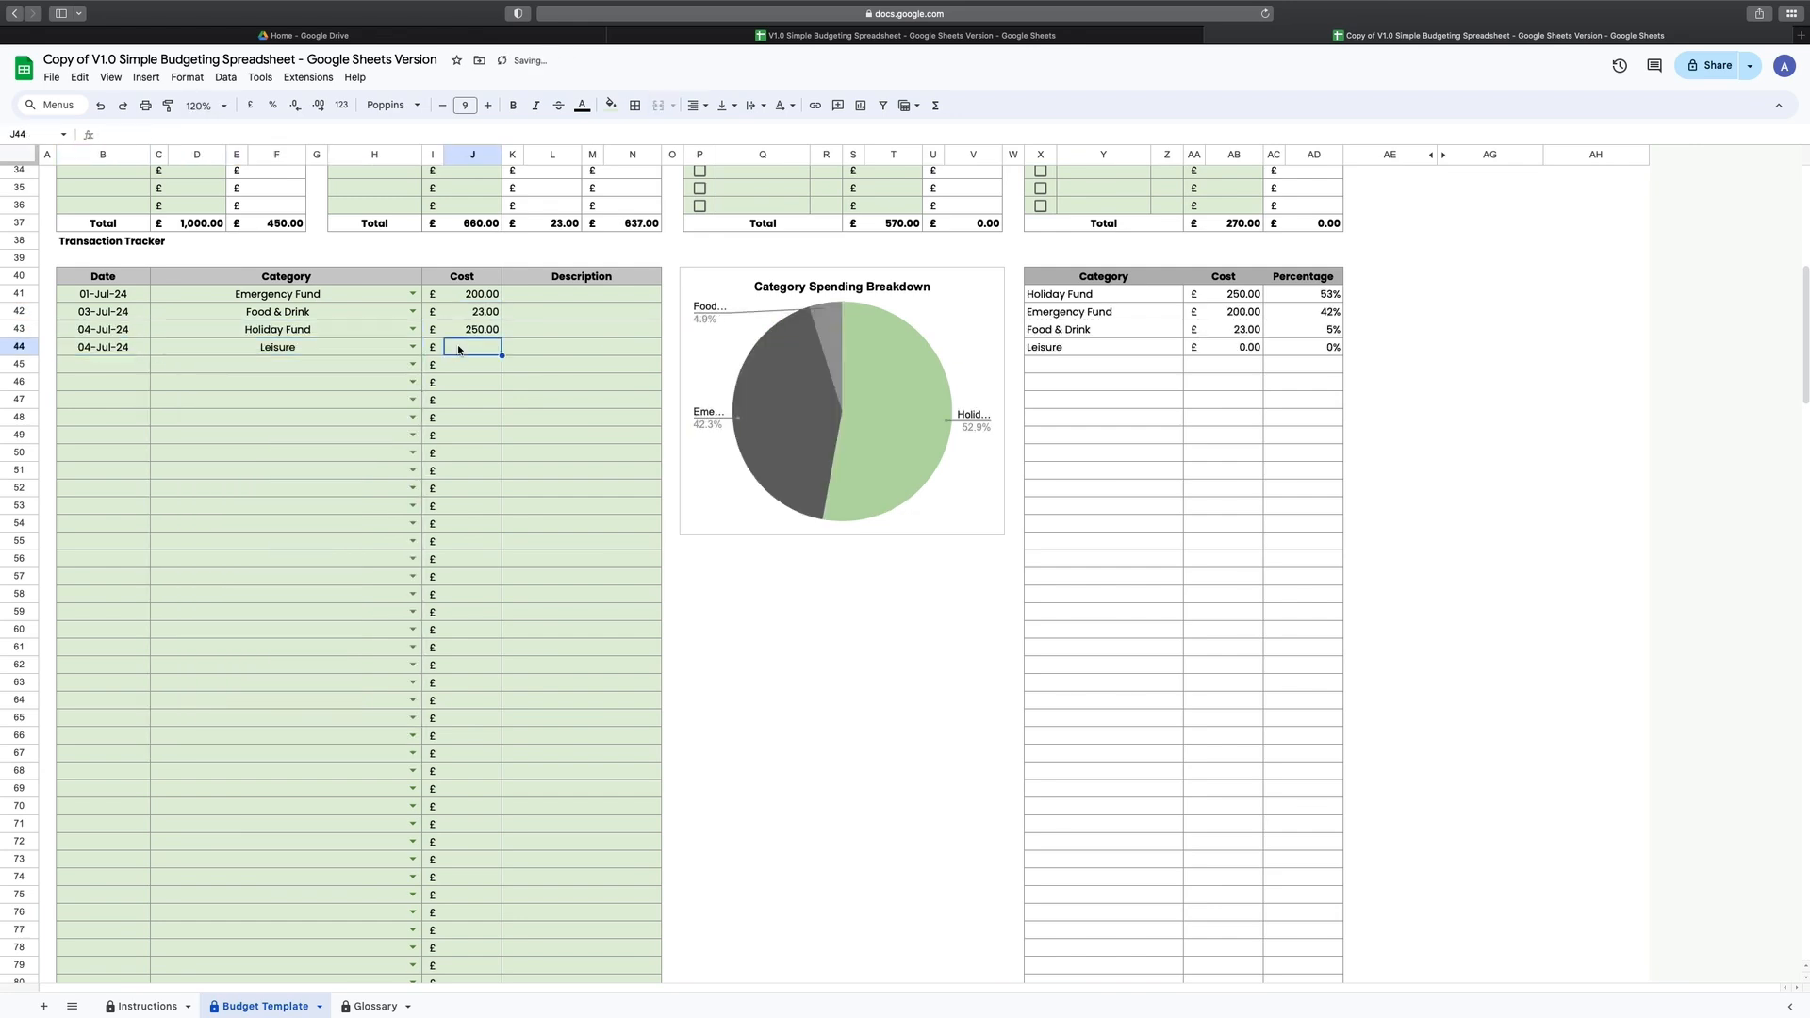
pyautogui.write('15')
pyautogui.press('Return')
# Step: Record a Phone transaction of 10 dated 5-Jul-24 in the next tracker row
pyautogui.write('5-jul')
pyautogui.press('Tab')
pyautogui.press('Return')
pyautogui.press('Down')
pyautogui.press('Down')
pyautogui.press('Down')
pyautogui.press('Down')
pyautogui.press('Down')
pyautogui.press('Return')
pyautogui.press('Tab')
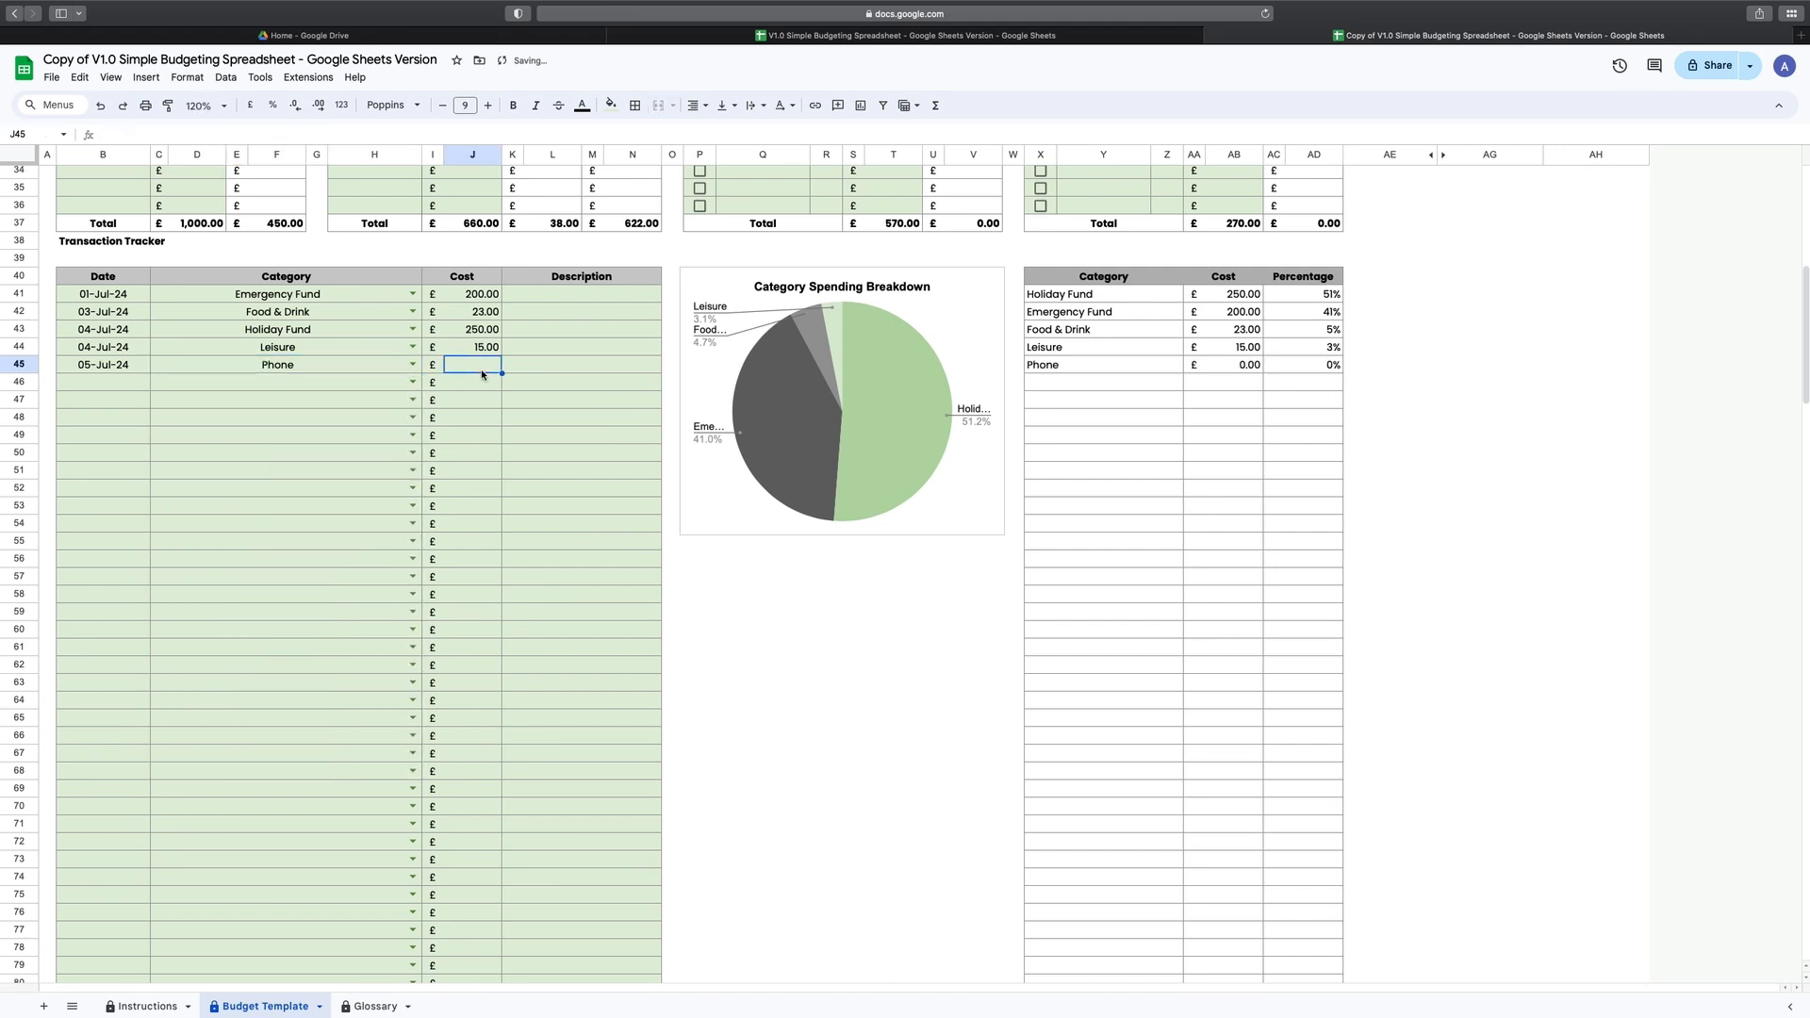
pyautogui.write('10')
pyautogui.press('Return')
# Step: Record a Clothing transaction of 43 dated 7-Jul-24 in the next tracker row
pyautogui.write('7-jul')
pyautogui.press('Tab')
pyautogui.press('Return')
pyautogui.press('Down')
pyautogui.press('Down')
pyautogui.press('Down')
pyautogui.press('Down')
pyautogui.press('Down')
pyautogui.press('Down')
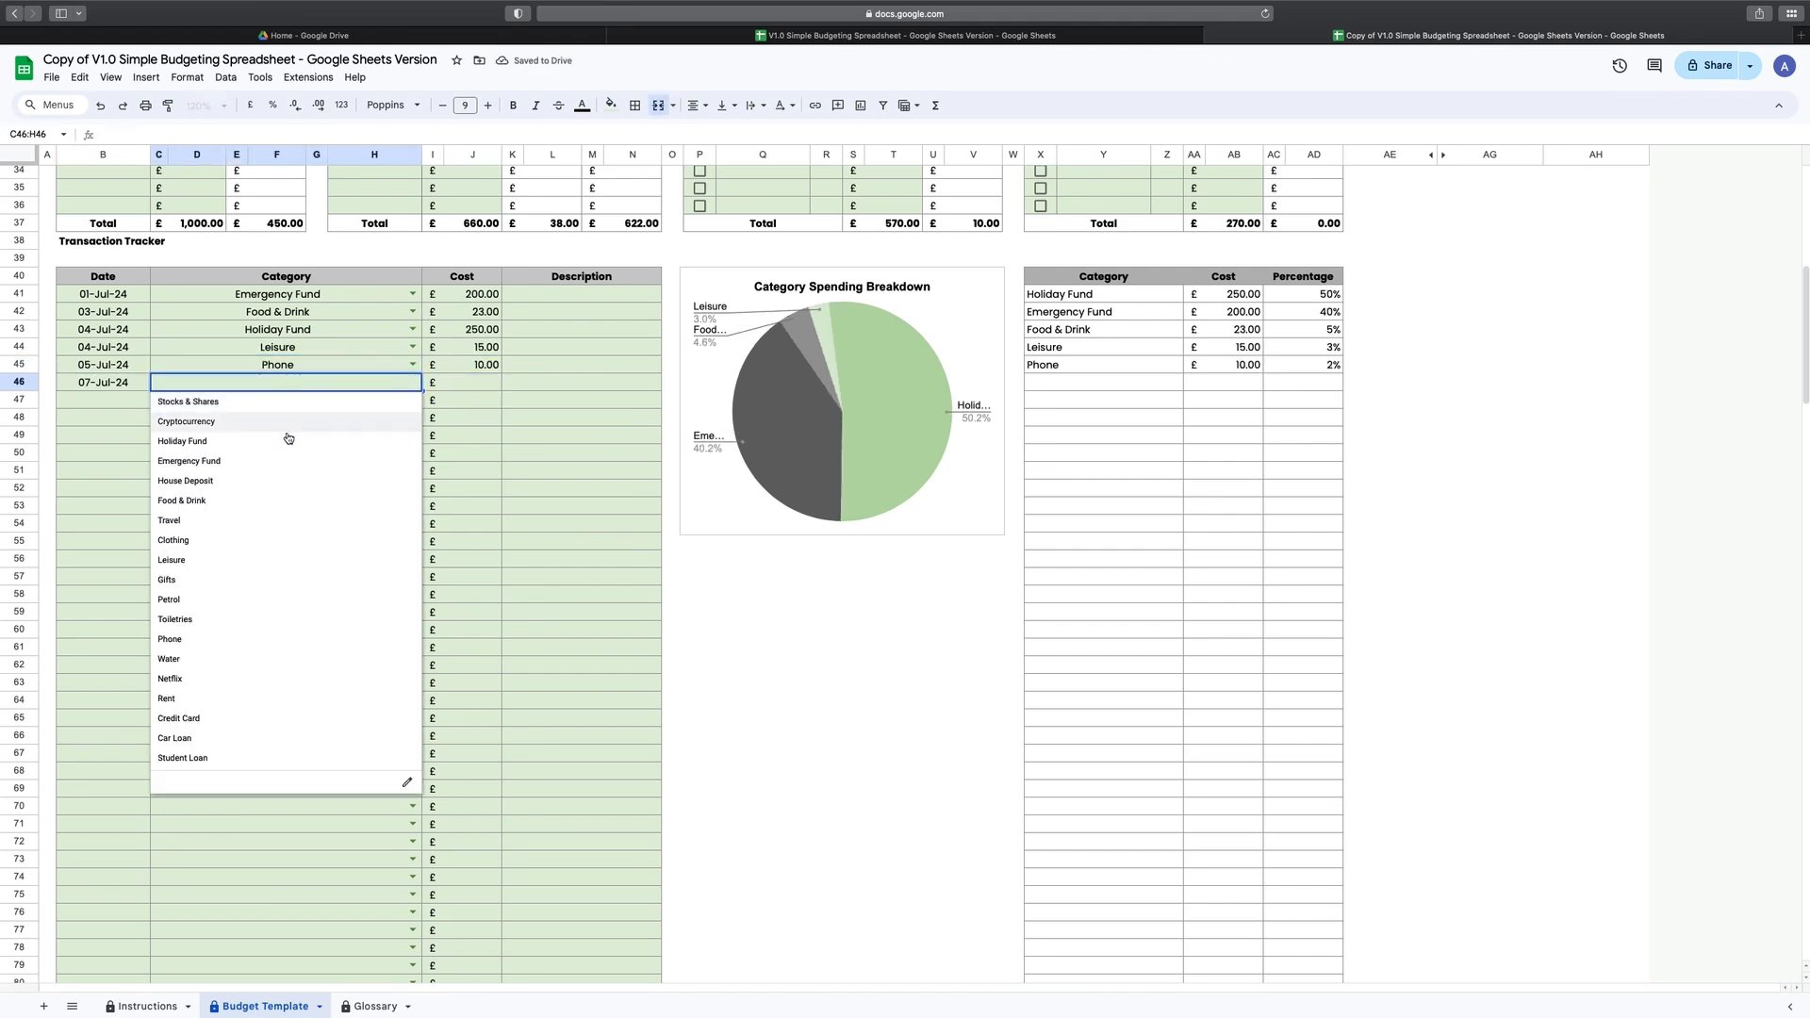
pyautogui.press('Return')
pyautogui.press('Tab')
pyautogui.write('43')
# Step: Describe the Food & Drink transaction as Takeaway, the Leisure one as Cinema and the Clothing one as Work wardrobe
pyautogui.click(549, 312)
pyautogui.write('Takeaway')
pyautogui.click(549, 347)
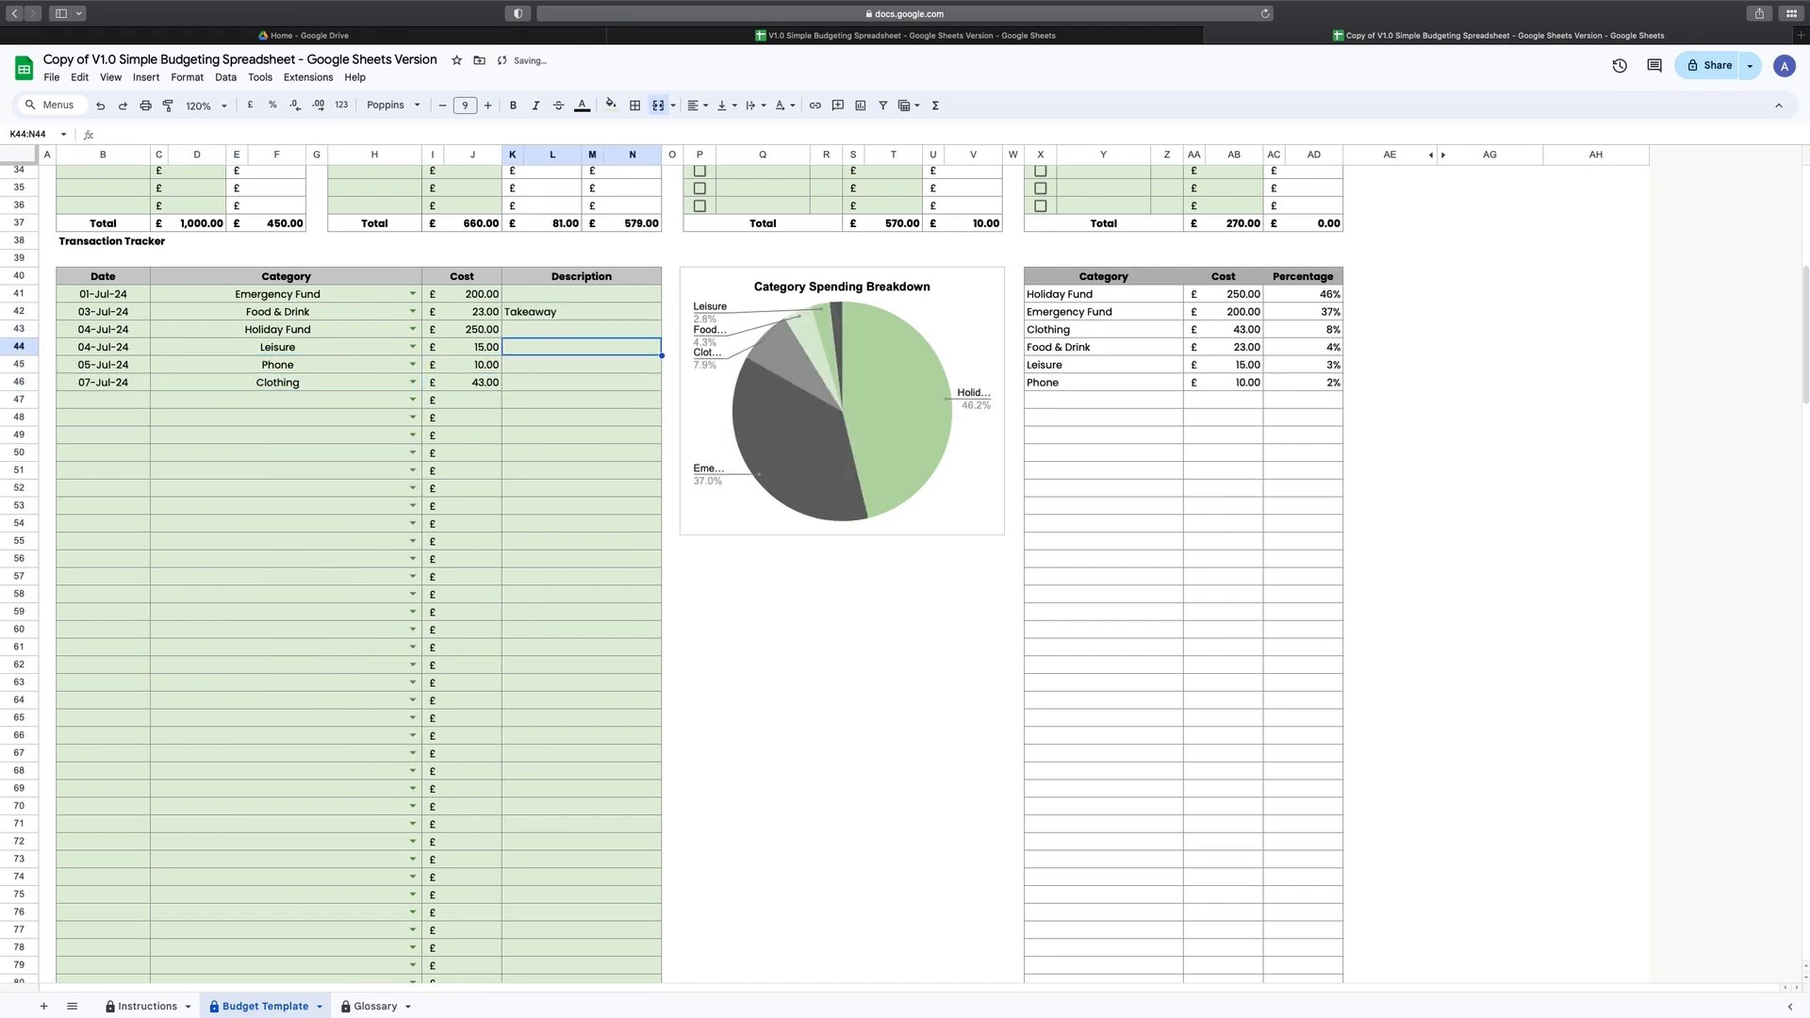
pyautogui.write('Cinema')
pyautogui.click(550, 382)
pyautogui.write('Work wardrobe')
pyautogui.press('Return')
# Step: Record a Student Loan transaction of 130 dated 8-Jul-24 below the Clothing entry
pyautogui.click(103, 399)
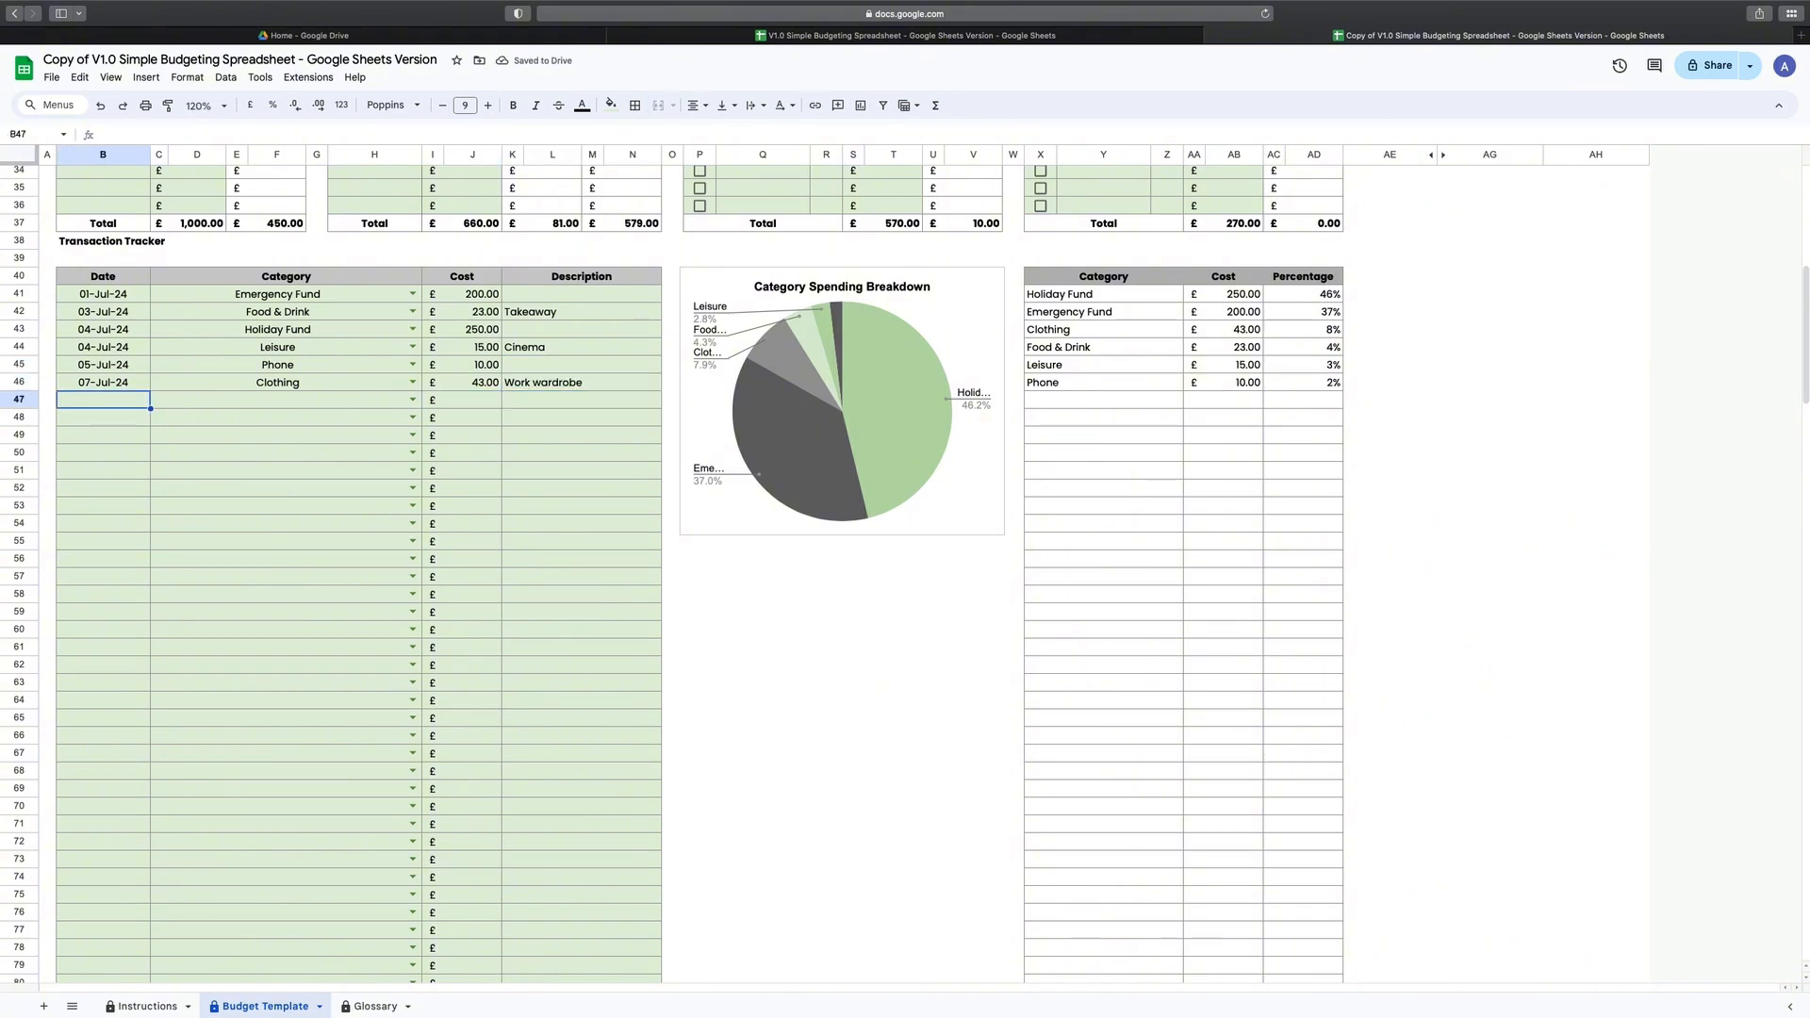
pyautogui.write('8-jul')
pyautogui.press('Tab')
pyautogui.press('Return')
pyautogui.press('Return')
pyautogui.press('Tab')
pyautogui.write('130')
# Step: Record a Cryptocurrency transaction of 150 dated 11-Jul-24 below the Student Loan entry
pyautogui.click(103, 418)
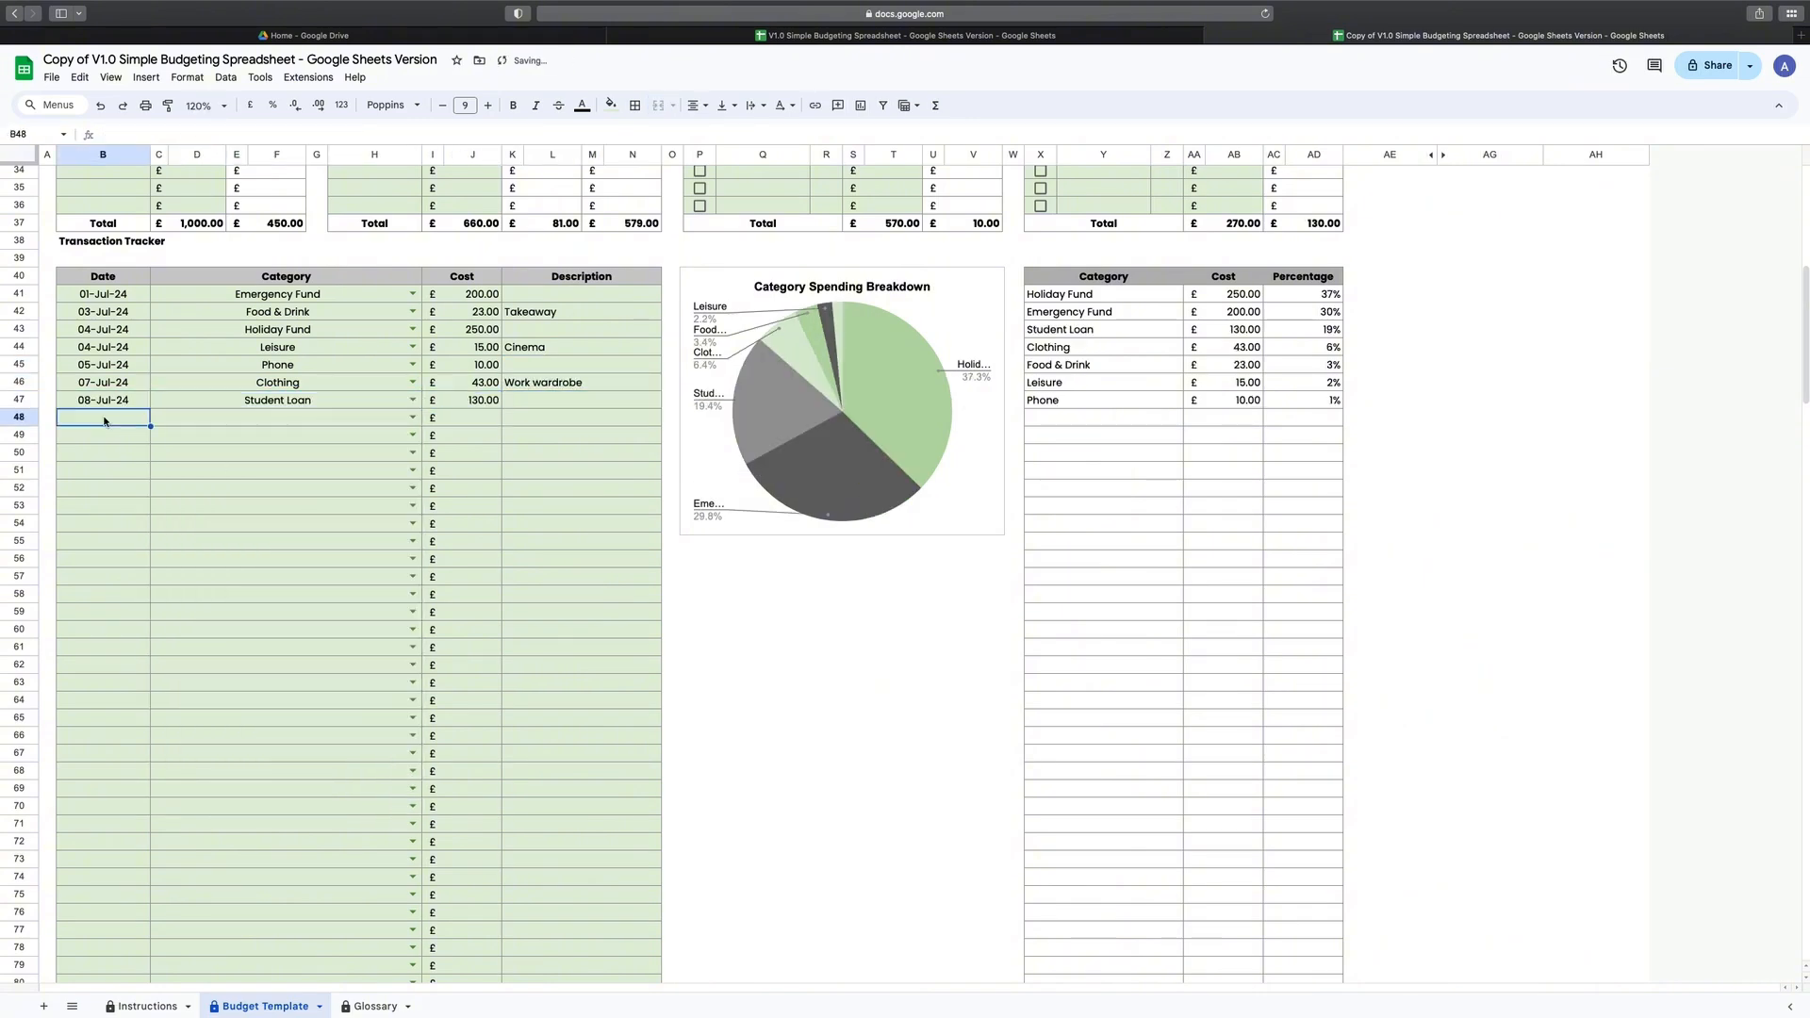
pyautogui.write('11-jul')
pyautogui.press('Tab')
pyautogui.press('Return')
pyautogui.click(185, 456)
pyautogui.press('Tab')
pyautogui.write('150')
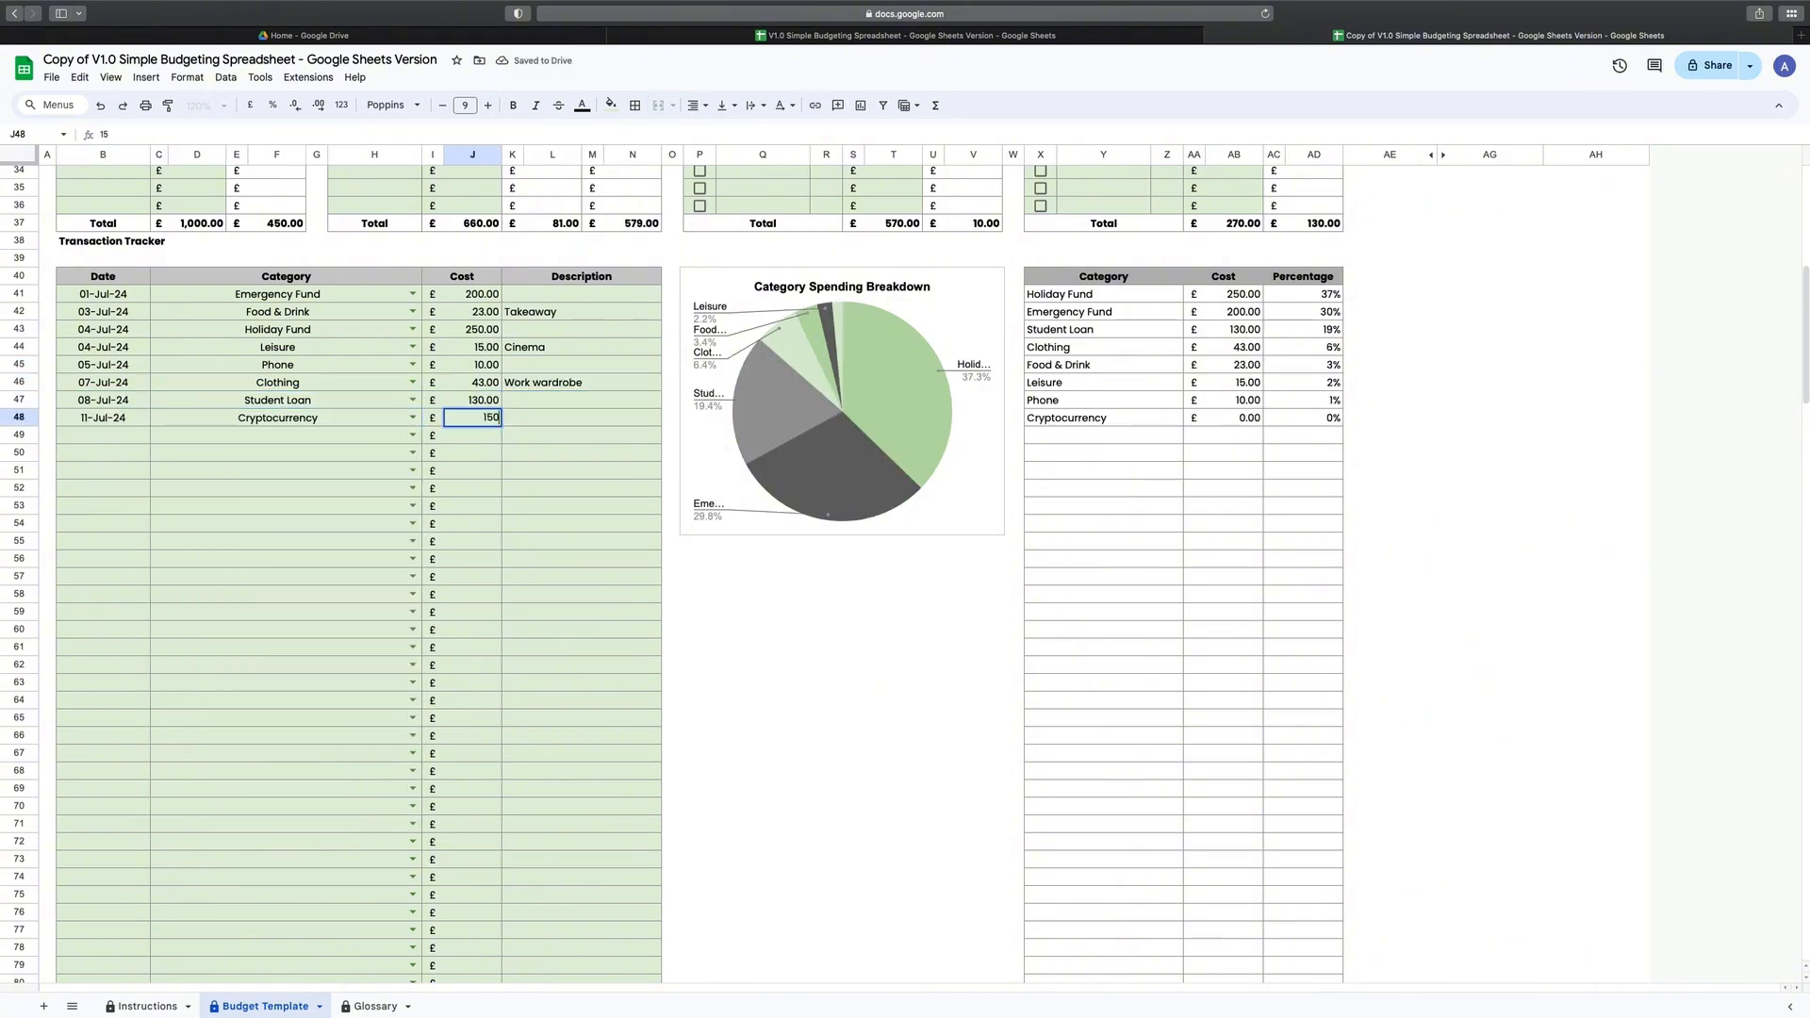
pyautogui.press('Return')
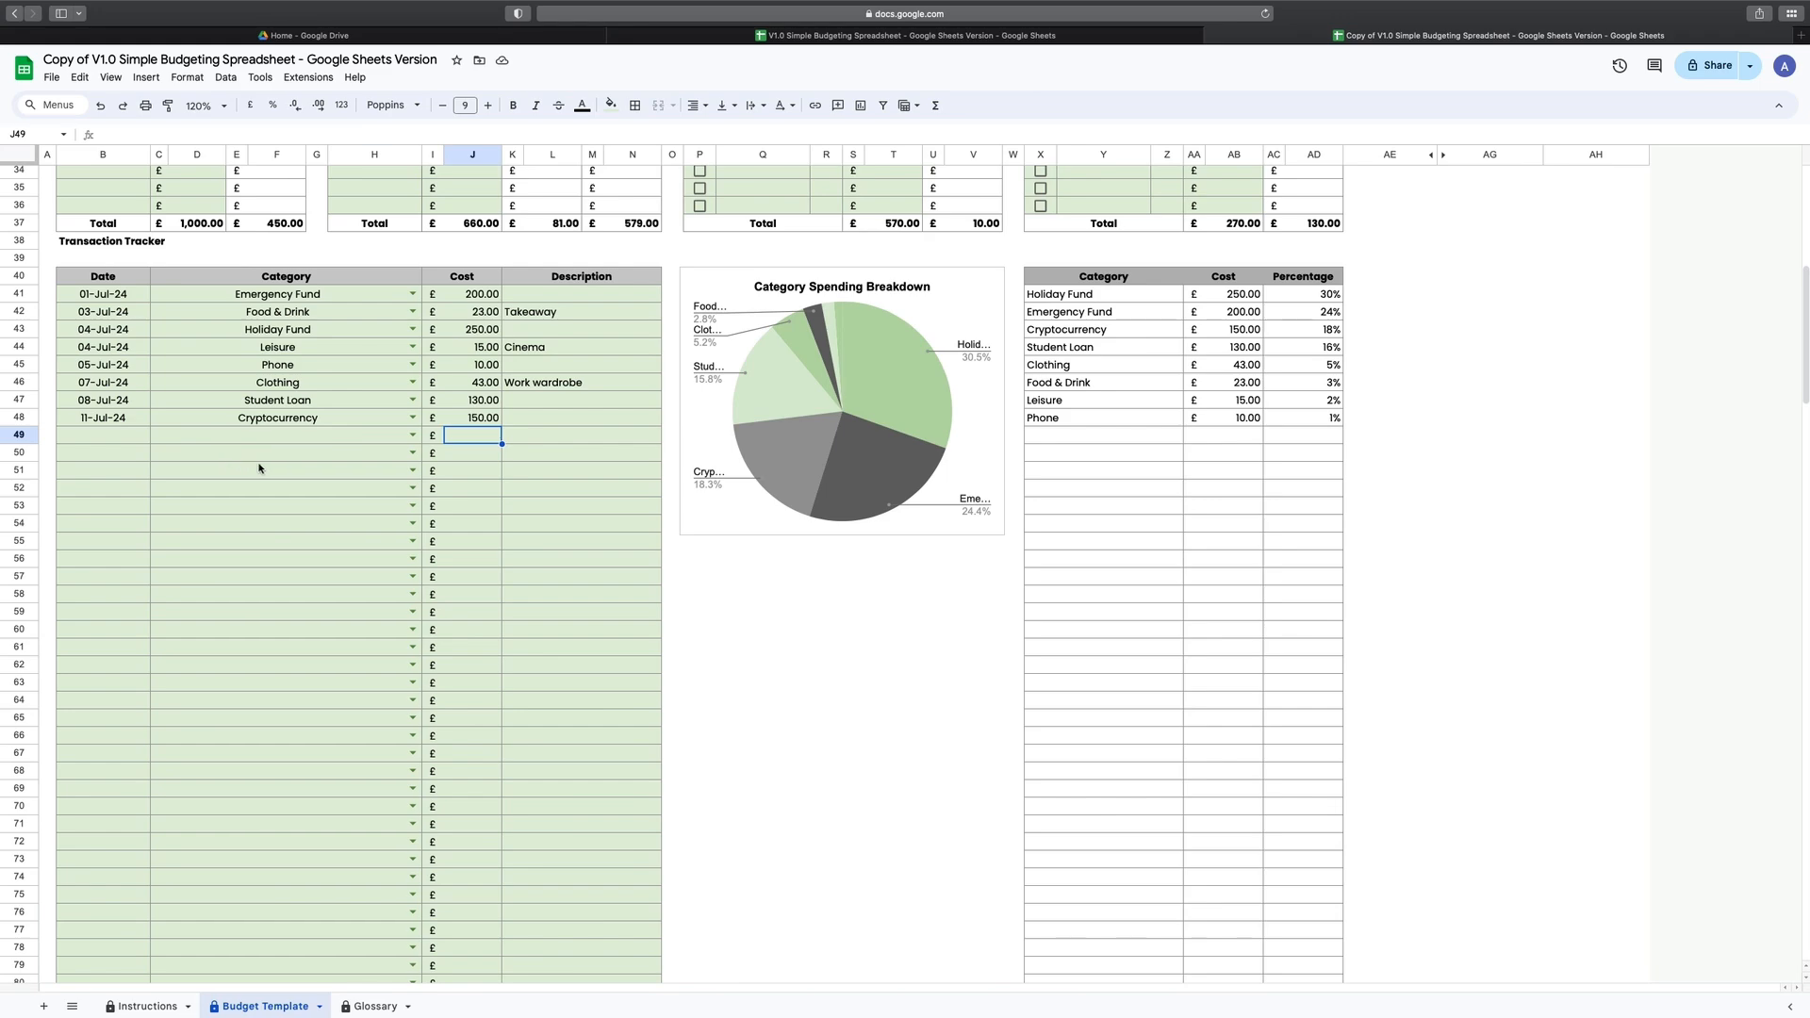
# Step: Switch the three summary cards above the charts to Total Outgoings, Left to Spend and Liabilities Left to Pay
pyautogui.scroll(10, 259, 469)
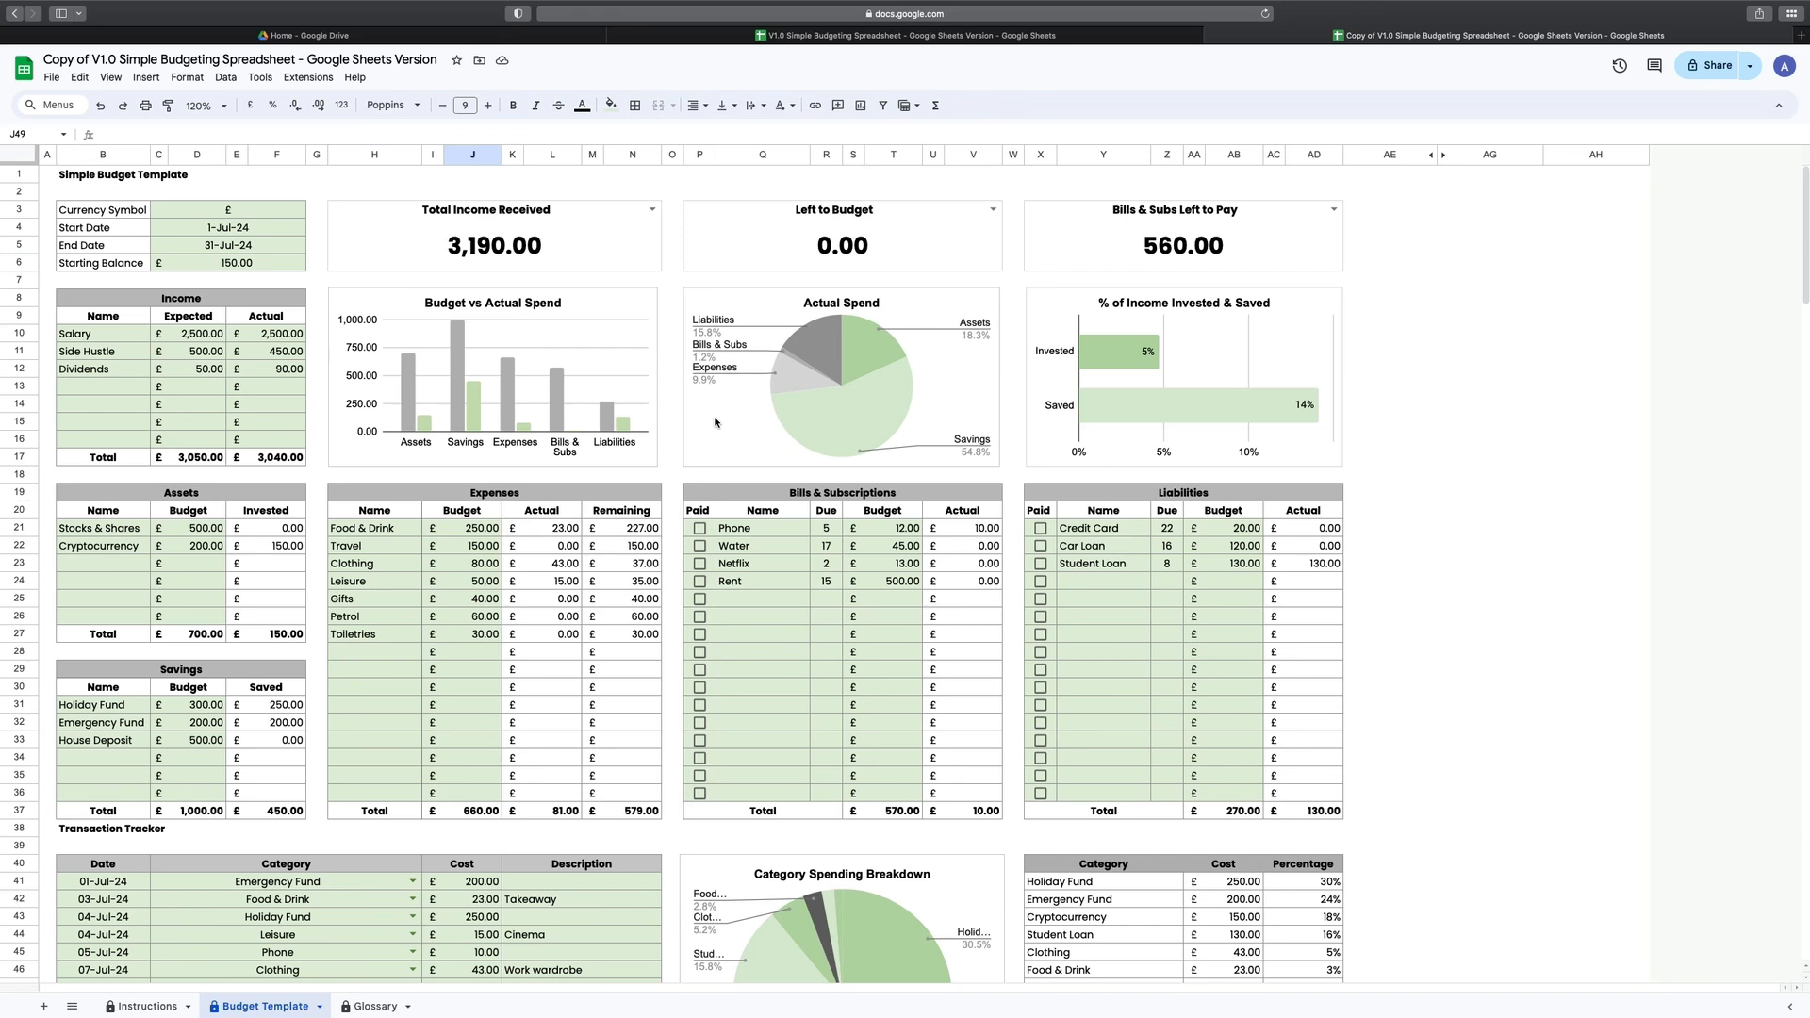
pyautogui.click(651, 210)
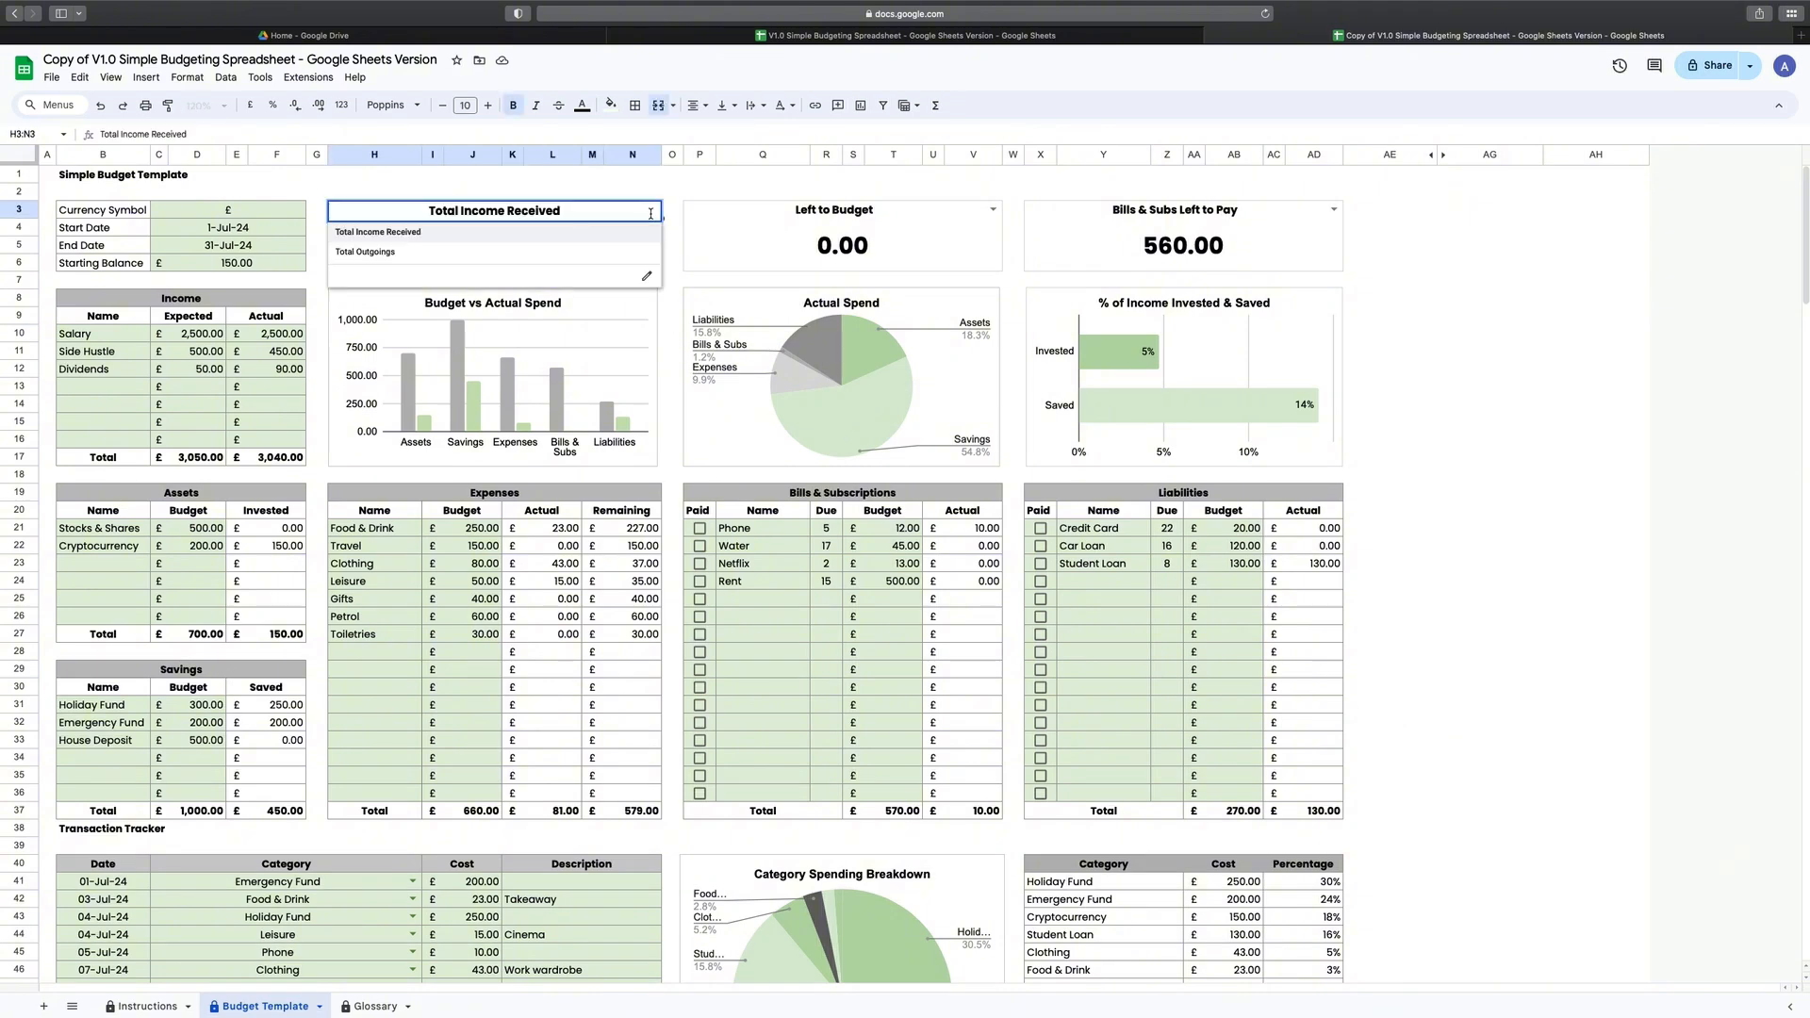
pyautogui.click(553, 252)
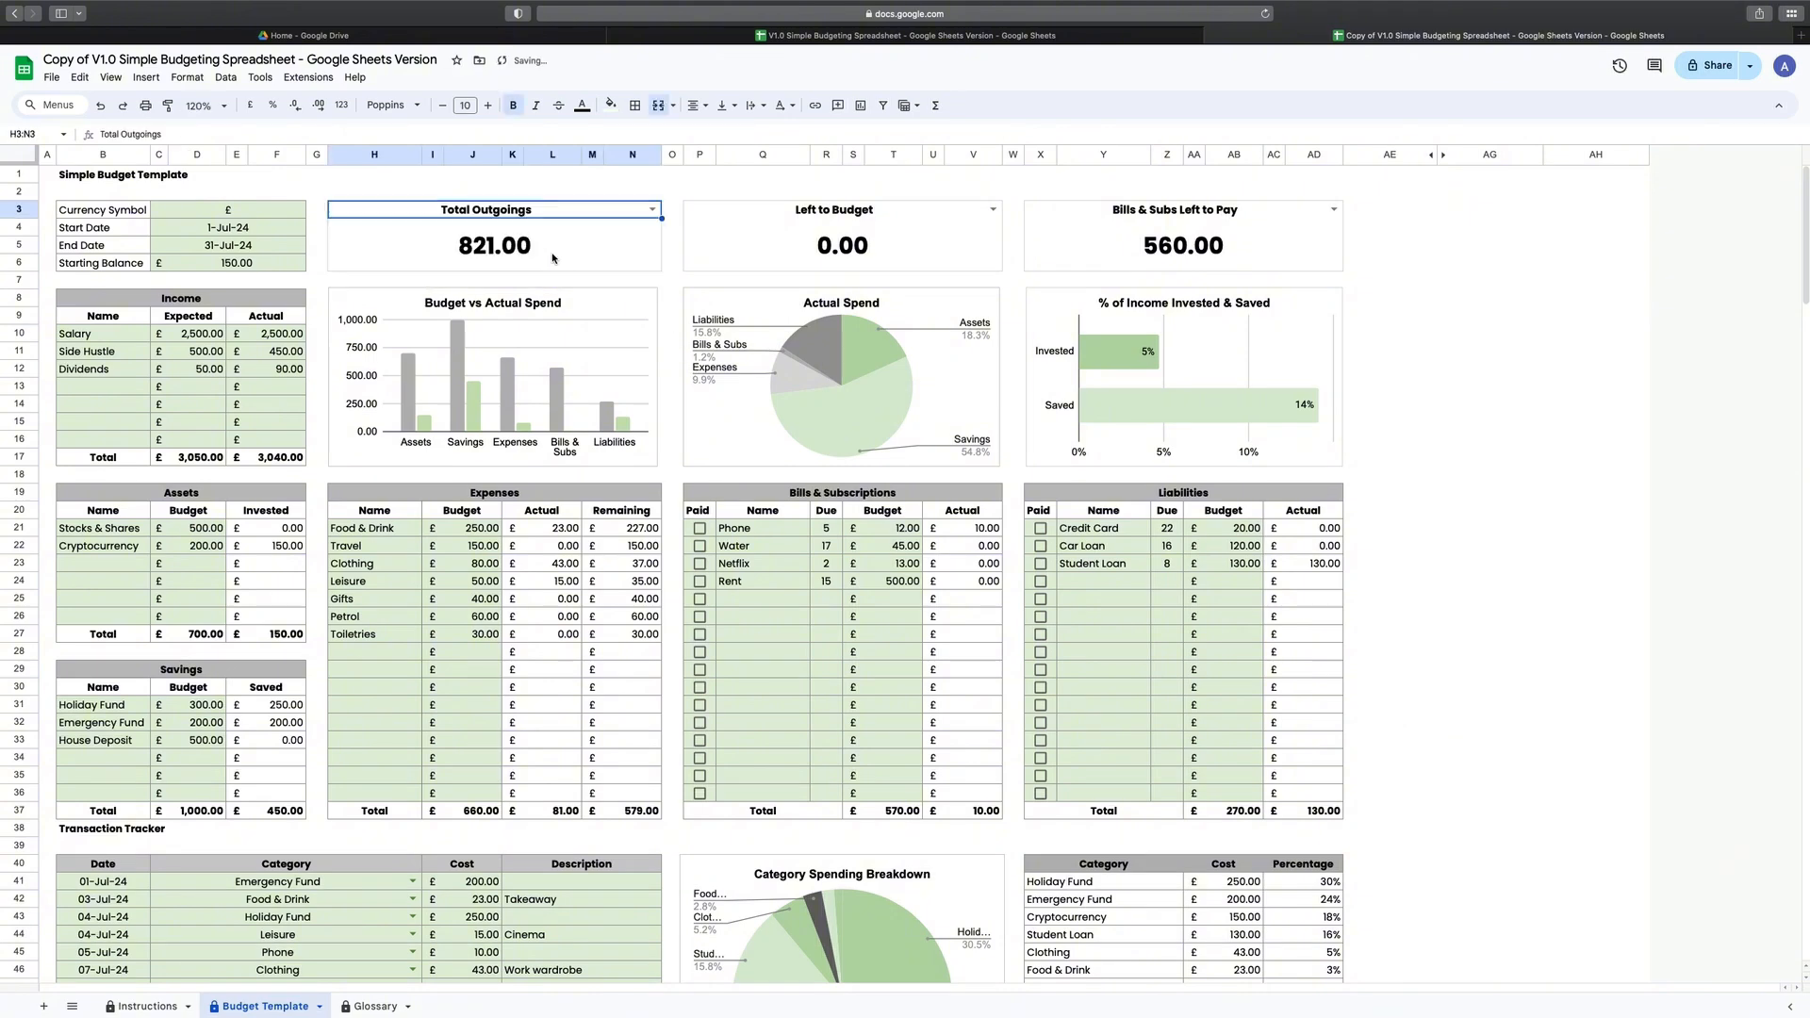
pyautogui.click(993, 212)
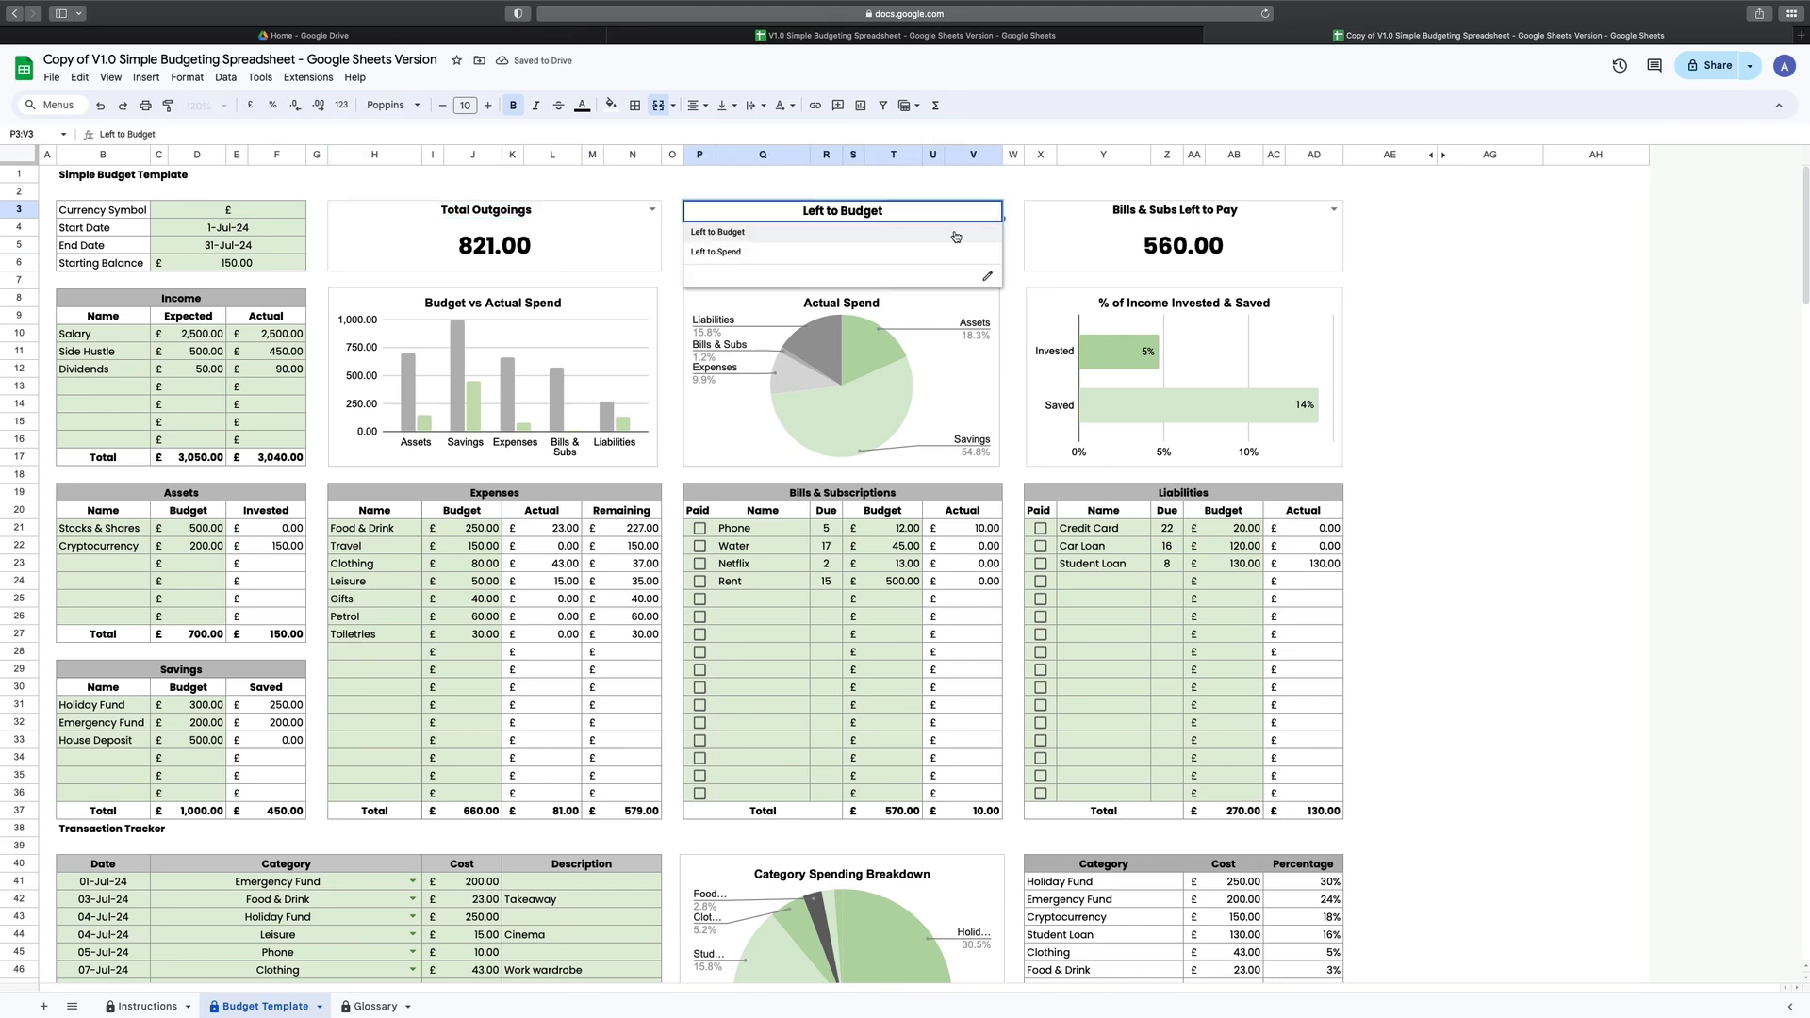
pyautogui.click(930, 252)
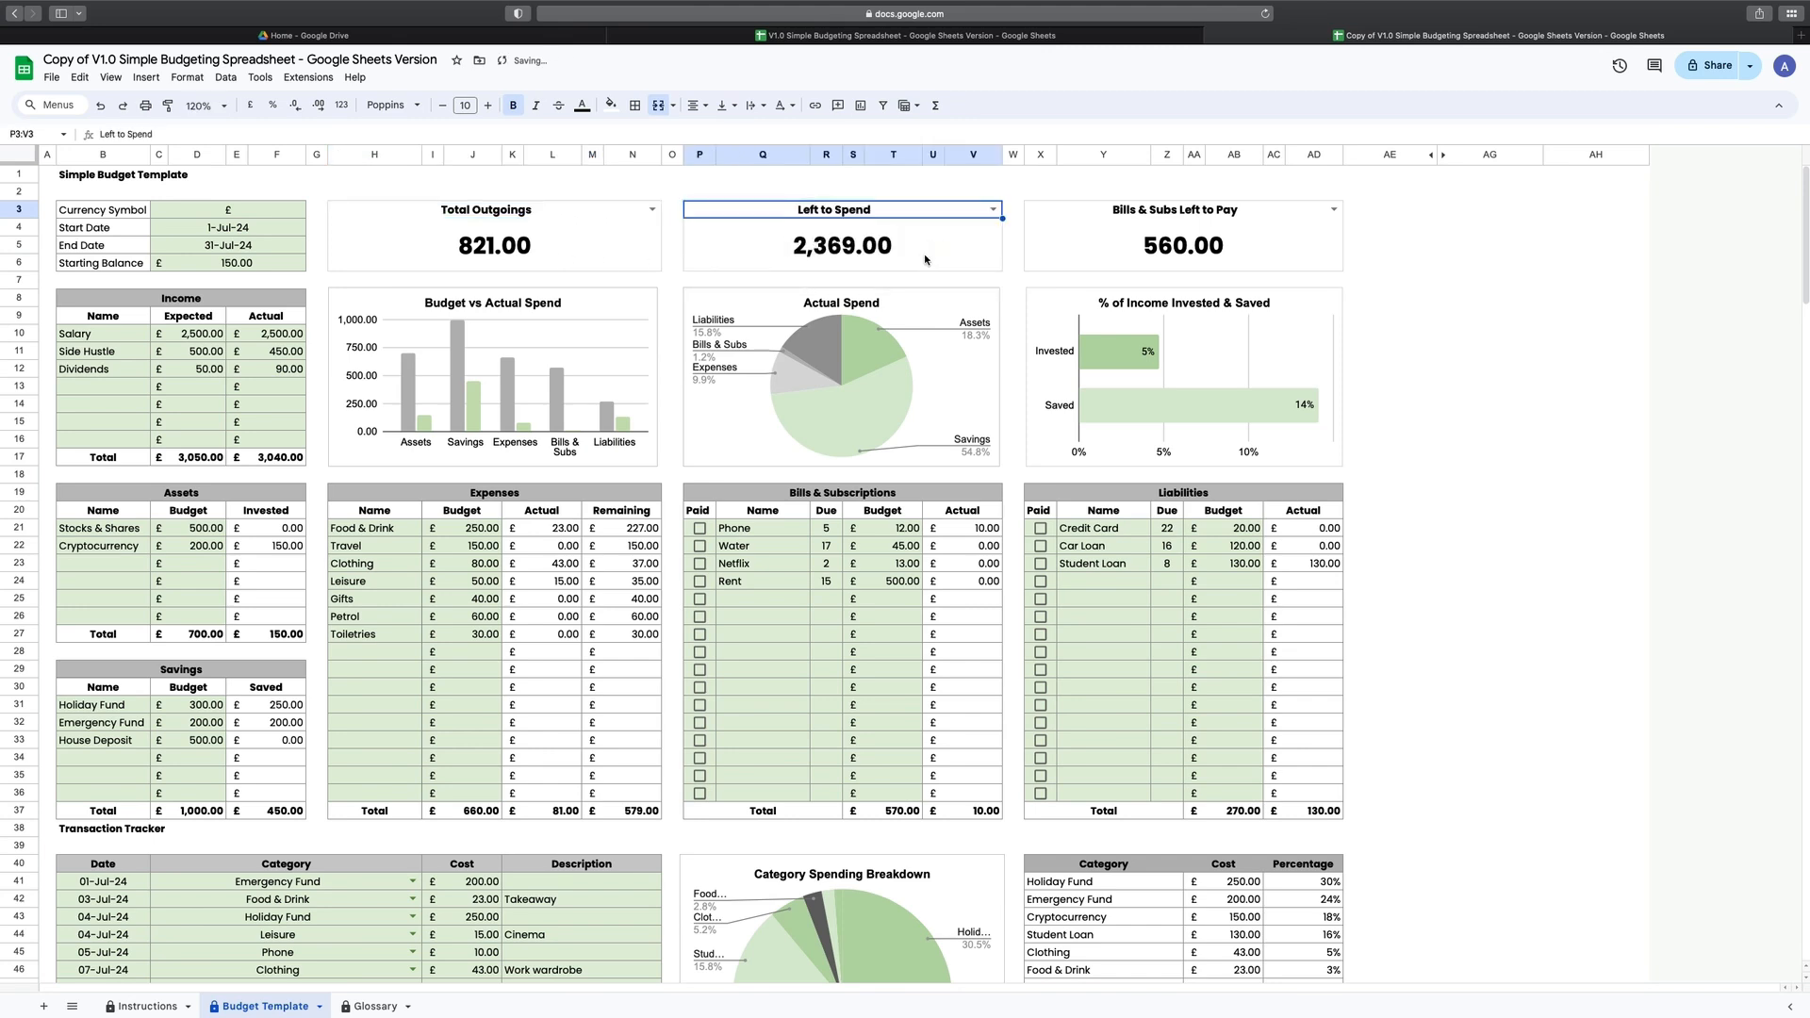
pyautogui.click(1334, 211)
pyautogui.click(1203, 251)
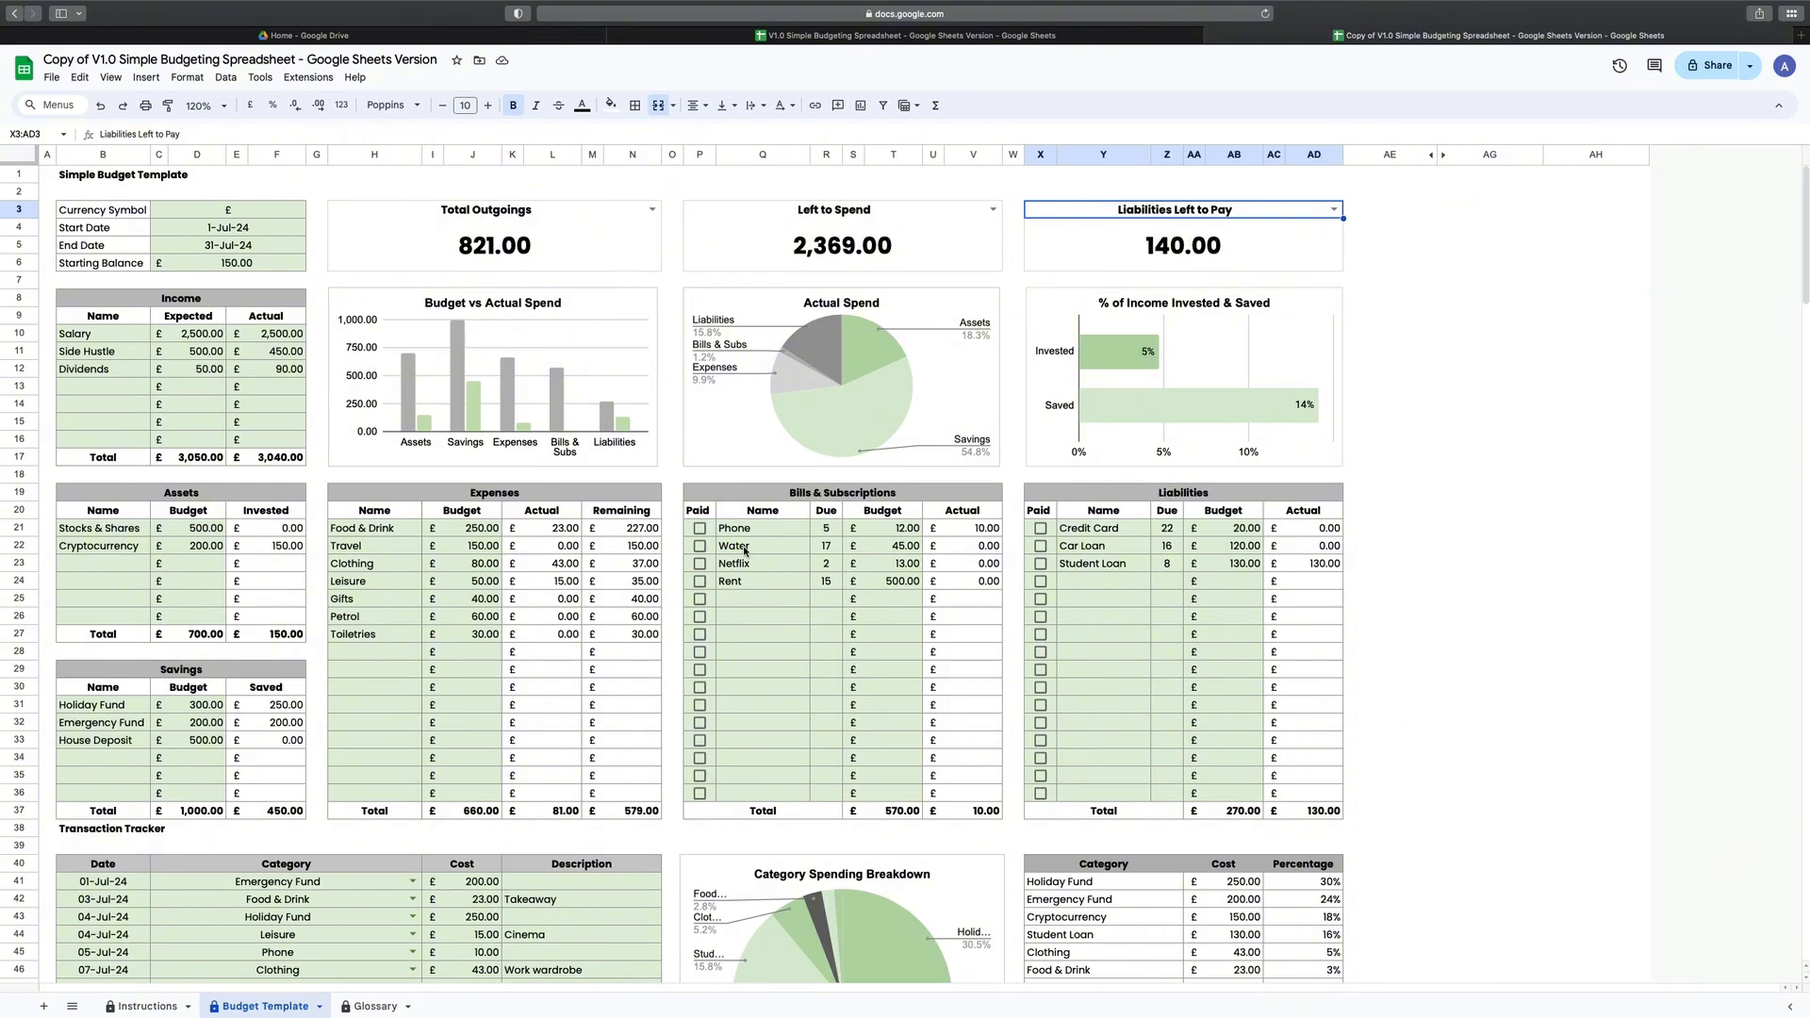
# Step: Mark the Phone bill and the Student Loan liability as paid
pyautogui.click(700, 529)
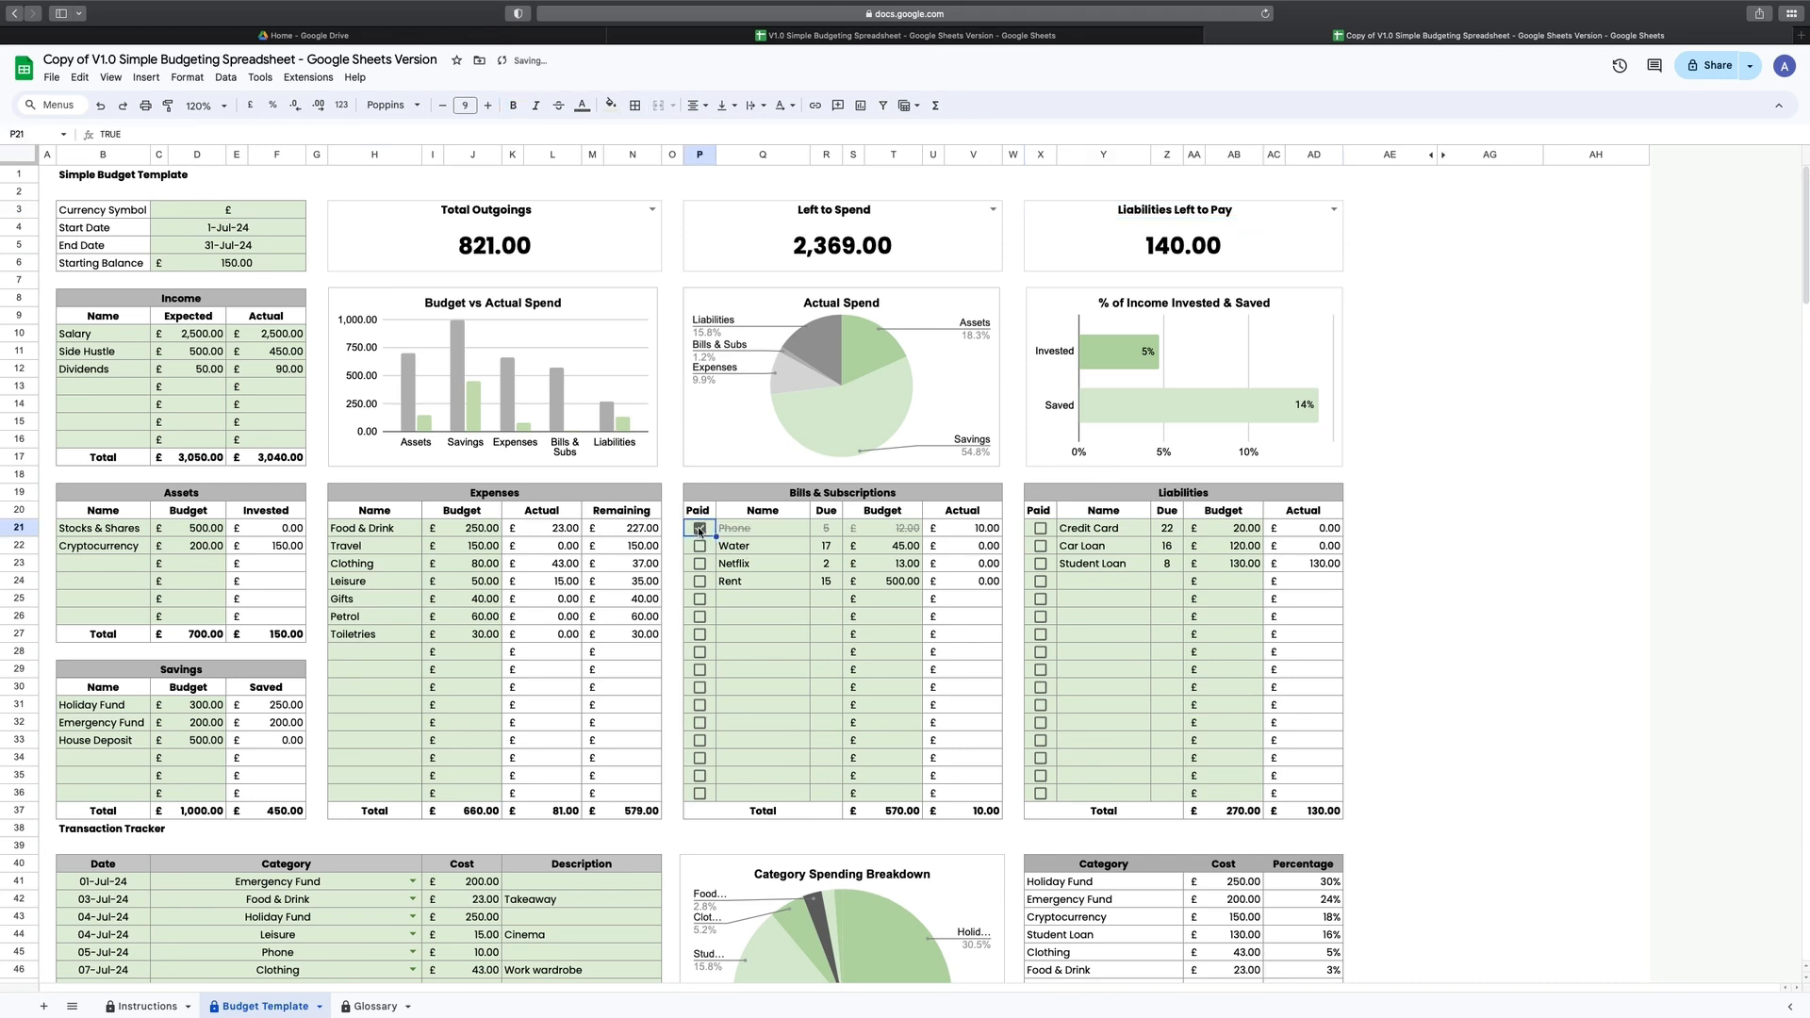
pyautogui.click(1041, 564)
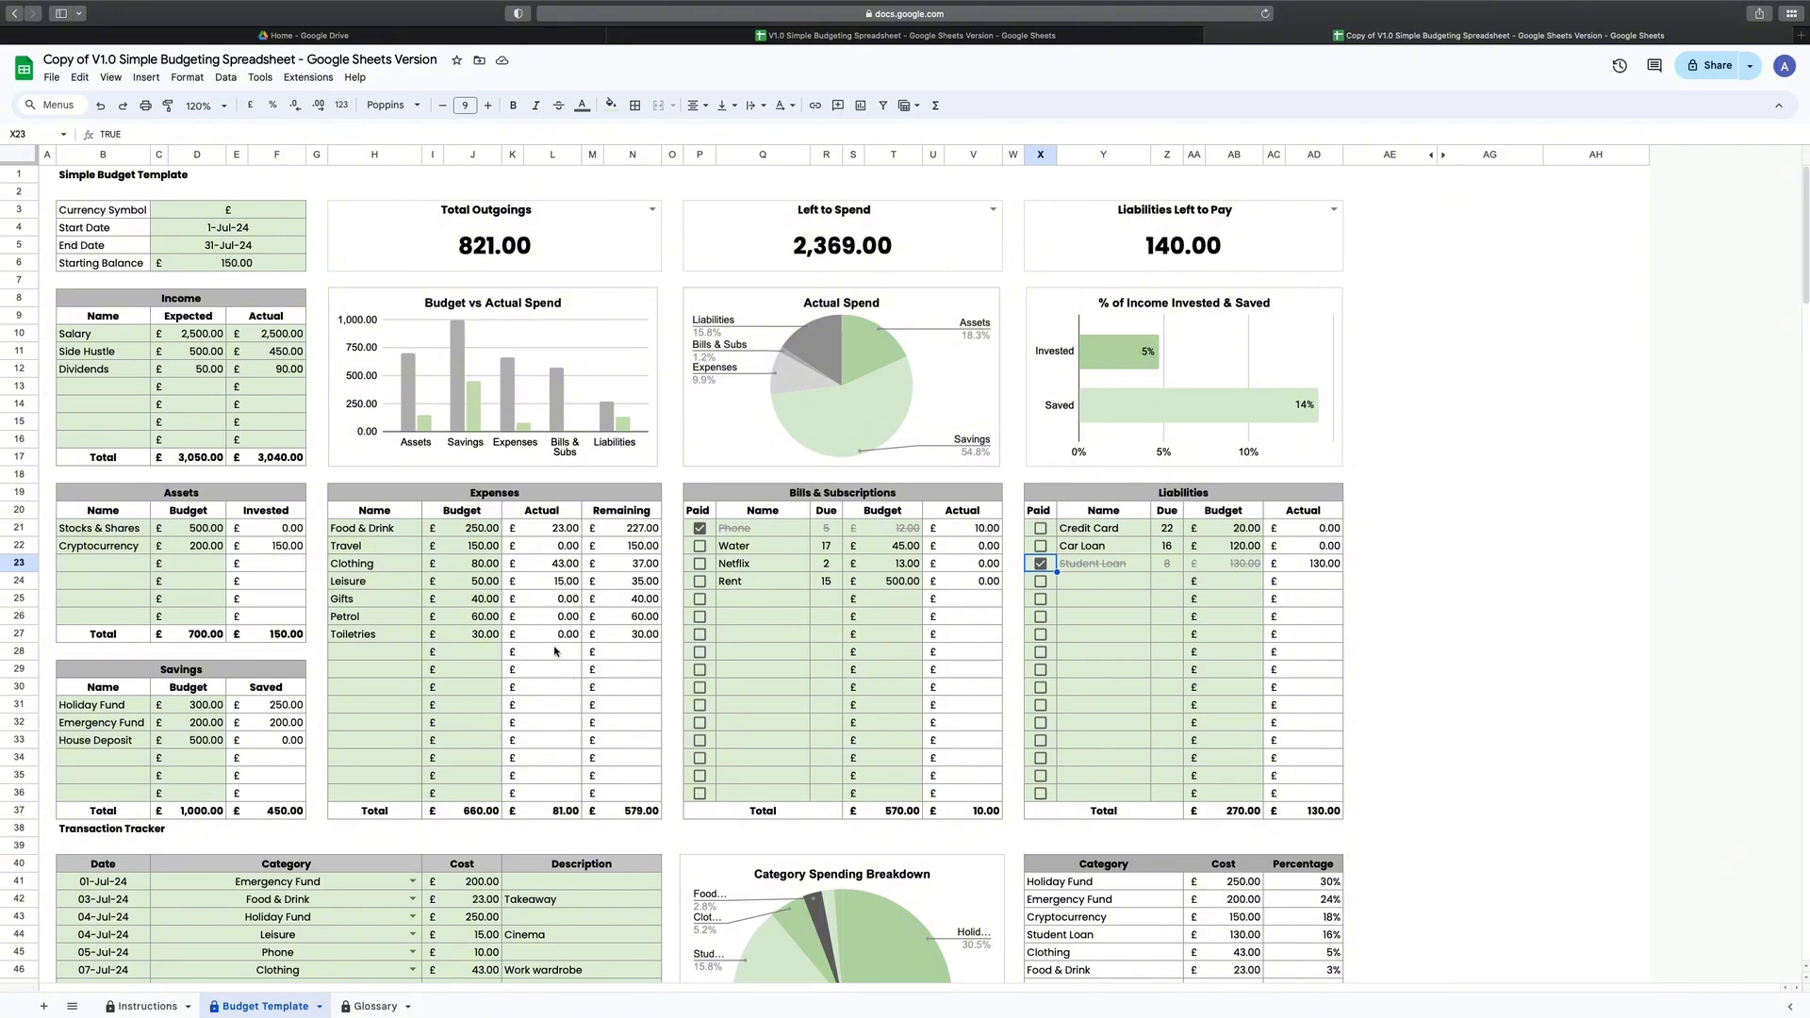
# Step: Record a Rent transaction of 500 dated 15-Jul-24 in the first empty Transaction Tracker row
pyautogui.scroll(-10, 554, 650)
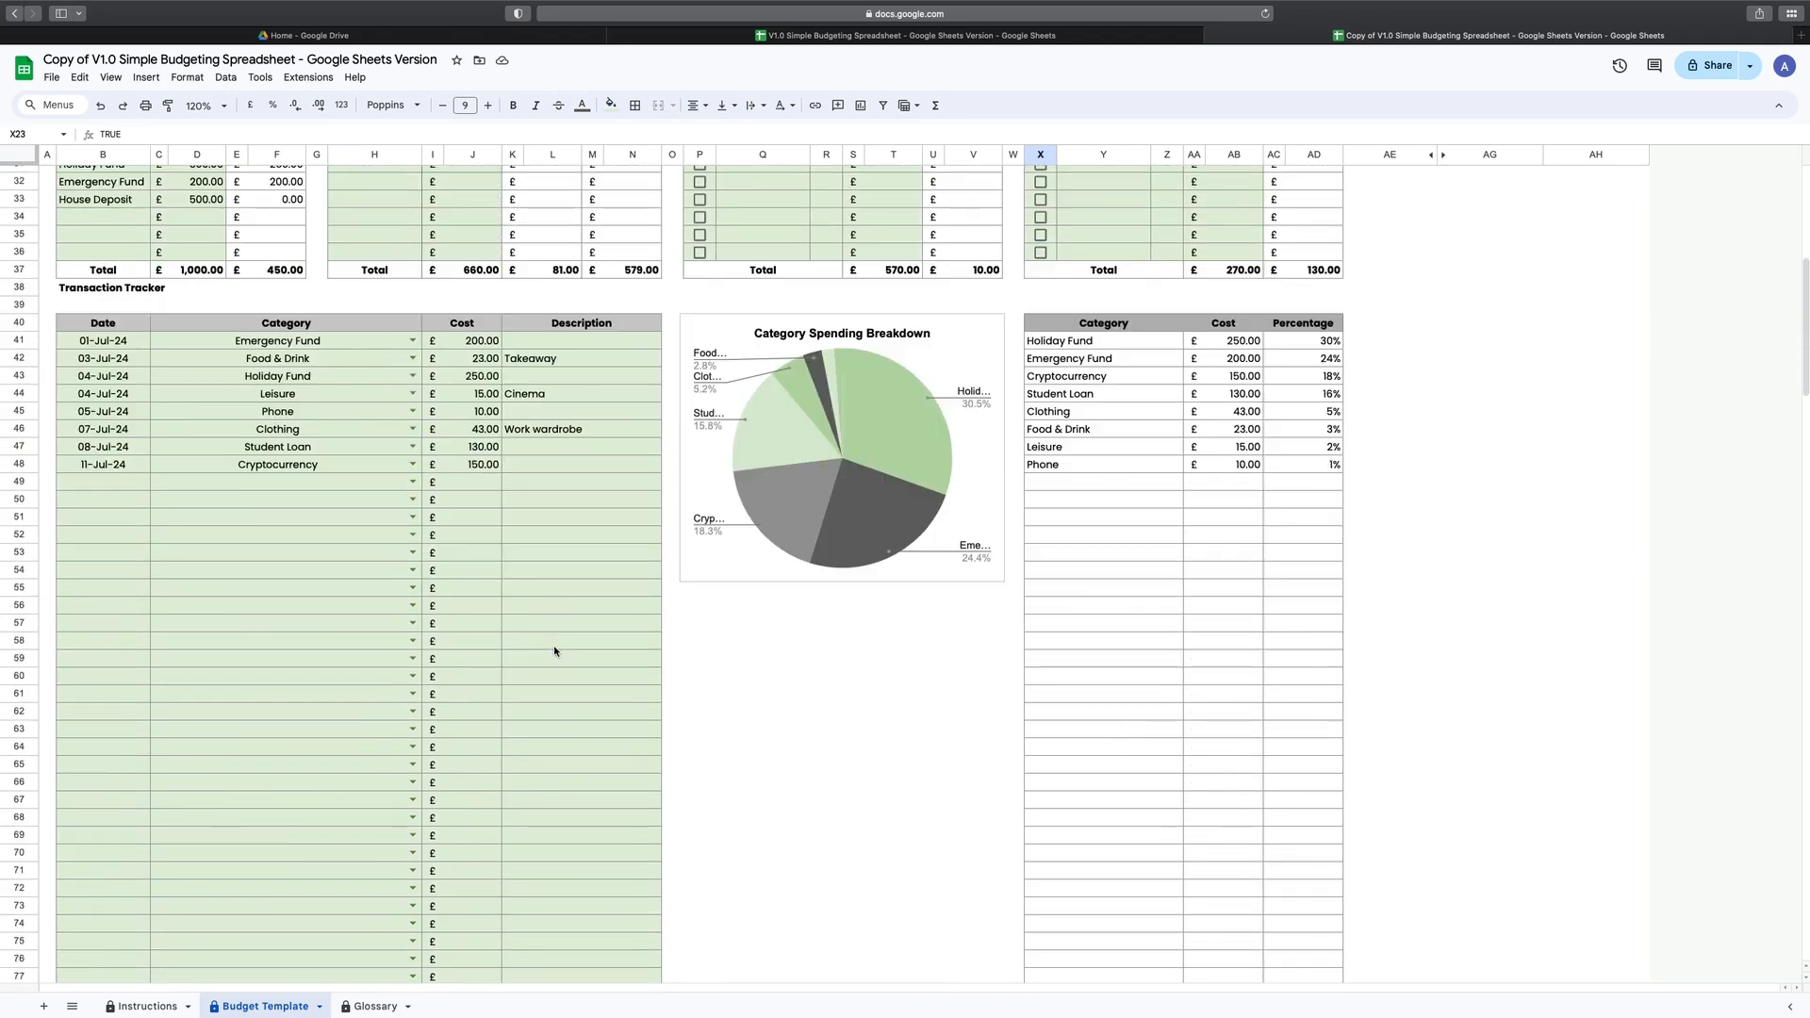
pyautogui.scroll(-2, 554, 651)
pyautogui.click(115, 347)
pyautogui.write('15 jul')
pyautogui.click(412, 347)
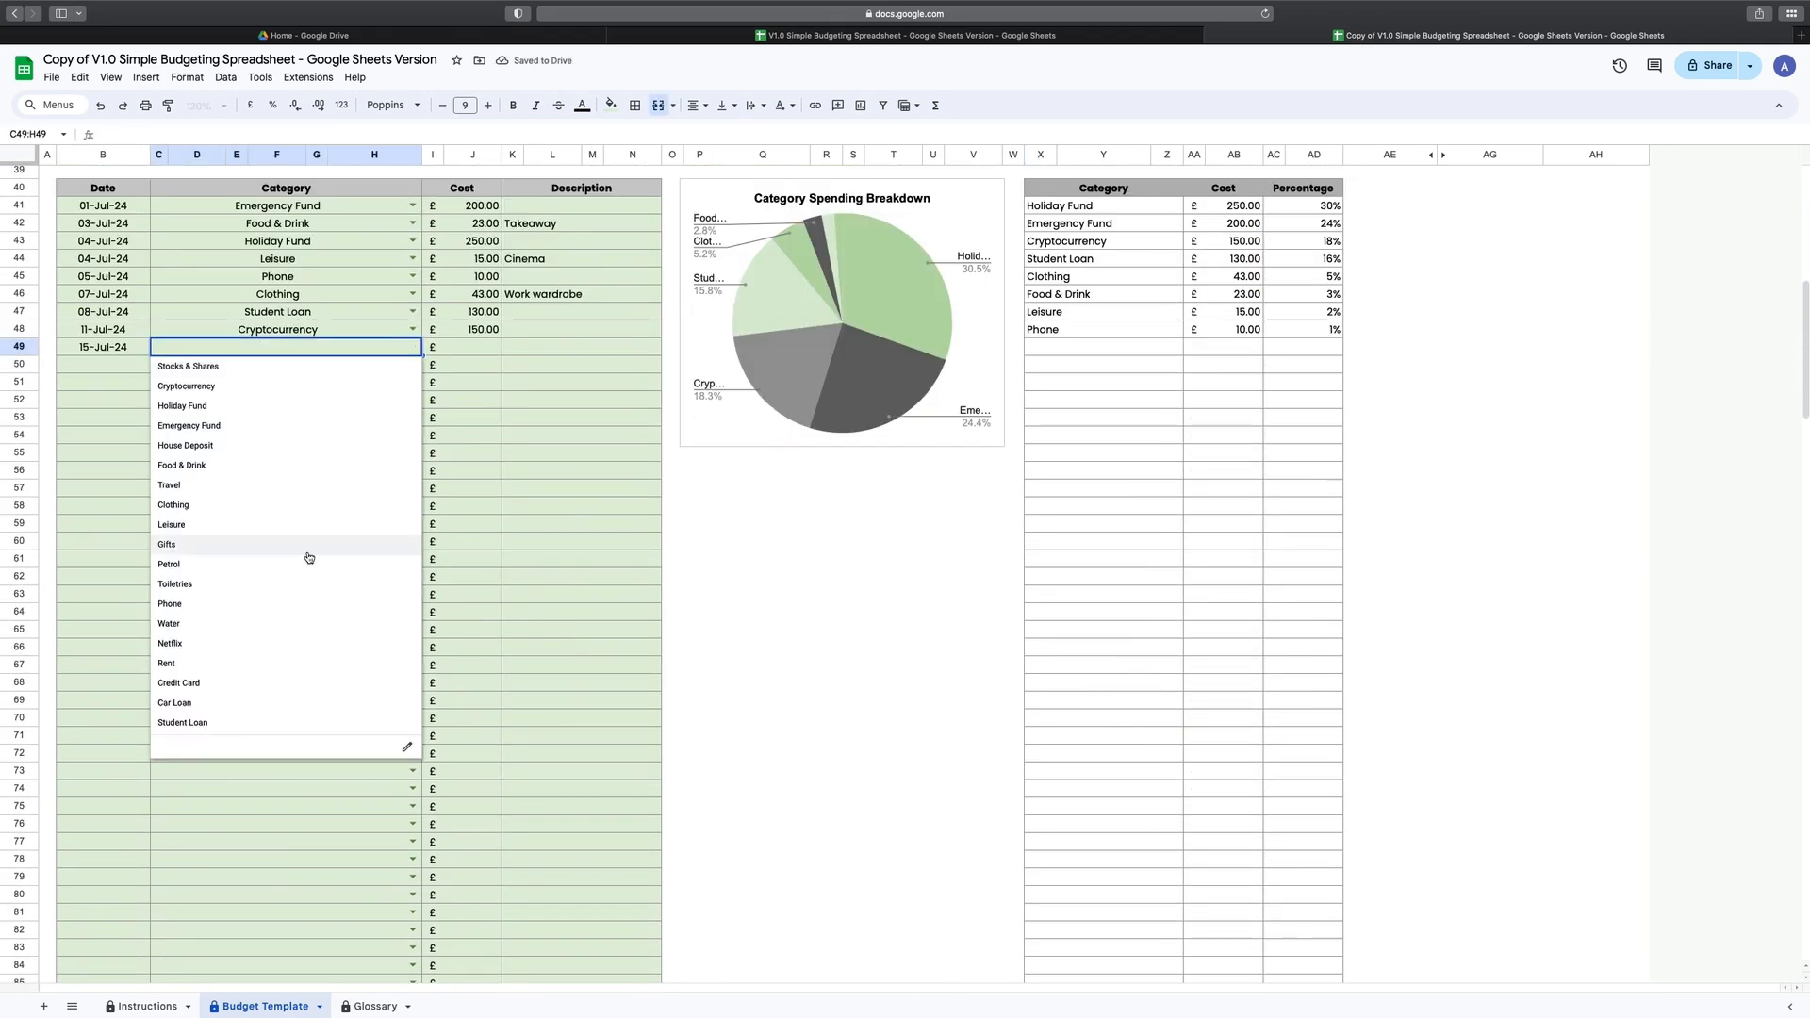
pyautogui.click(236, 651)
pyautogui.click(412, 347)
pyautogui.click(232, 673)
pyautogui.press('Tab')
pyautogui.press('Tab')
pyautogui.write('500')
pyautogui.press('Return')
# Step: Record a Car Loan transaction of 115 dated 16-Jul-24 below the Rent entry
pyautogui.click(104, 365)
pyautogui.write('16 jul')
pyautogui.click(412, 365)
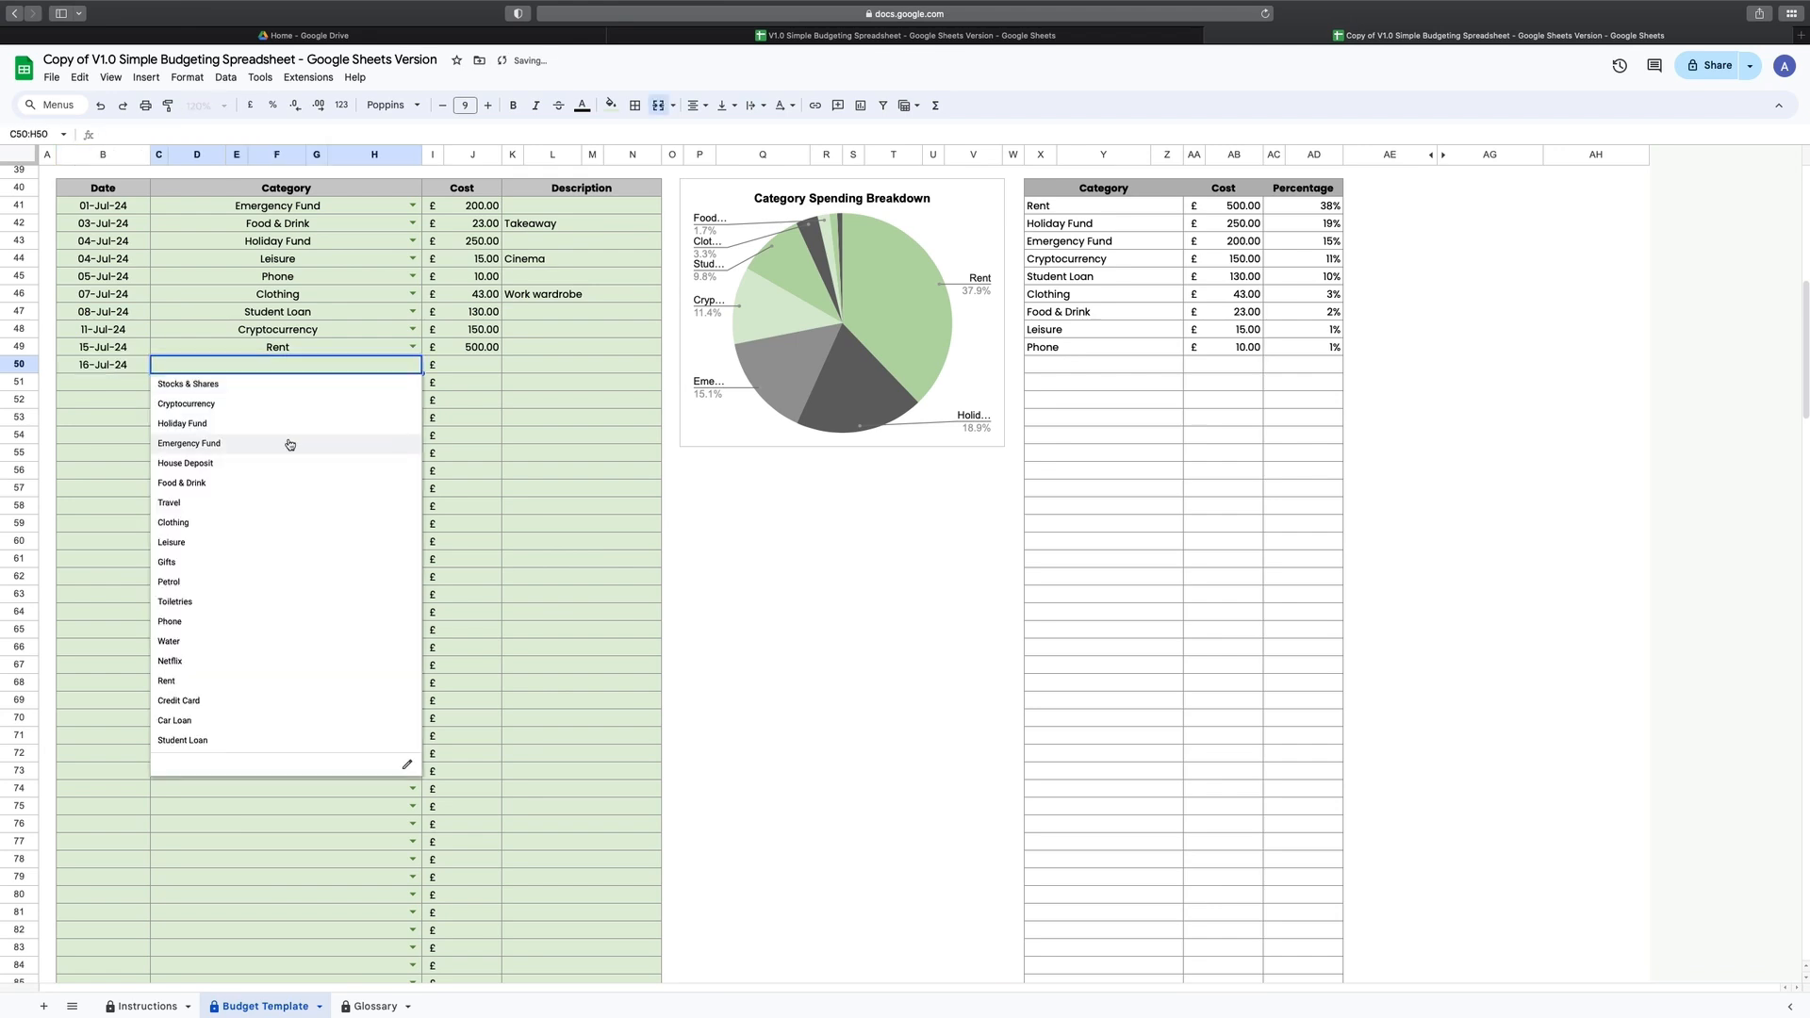
pyautogui.click(252, 722)
pyautogui.press('Tab')
pyautogui.press('Tab')
pyautogui.write('115')
# Step: Record a Food & Drink transaction of 80 dated 17-Jul-24 with the description Weekly shop
pyautogui.click(103, 382)
pyautogui.write('17 jul')
pyautogui.click(412, 382)
pyautogui.click(460, 386)
pyautogui.write('80')
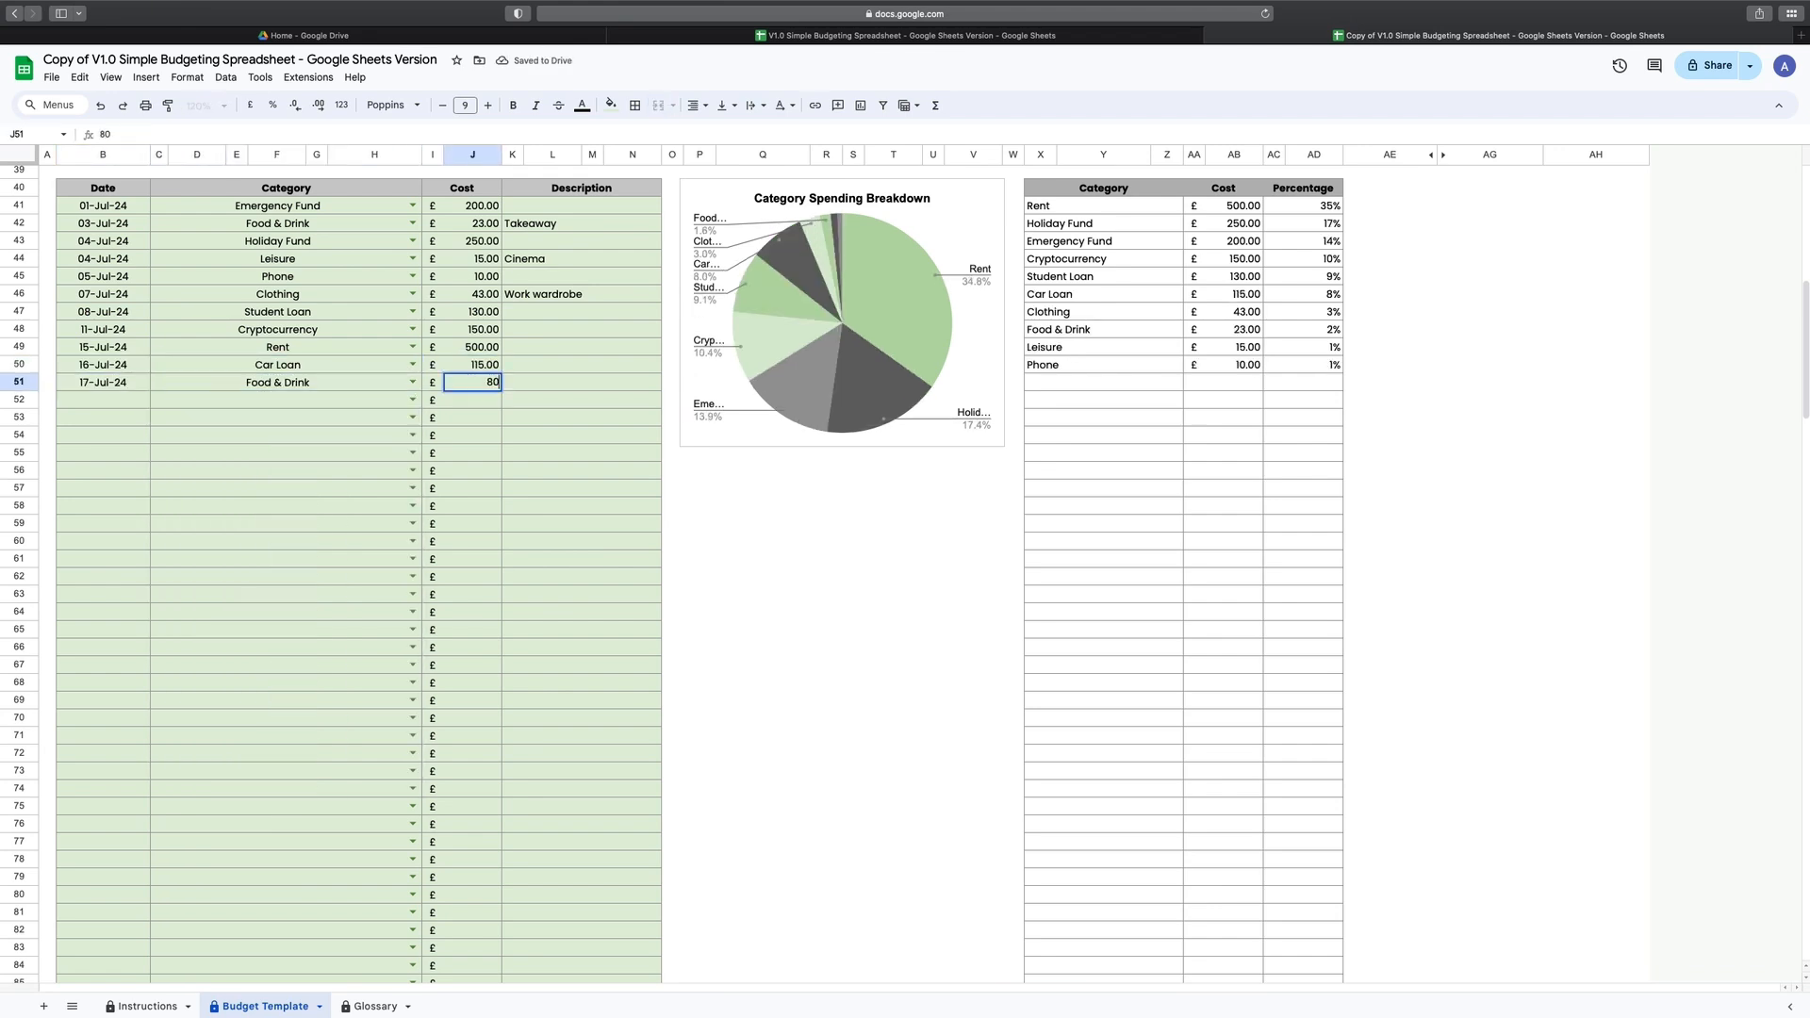
pyautogui.press('Tab')
pyautogui.write('Weekly shop')
# Step: Record a Water transaction of 50 dated 17-Jul-24 below the Weekly shop entry
pyautogui.click(104, 400)
pyautogui.write('17 jul')
pyautogui.click(412, 400)
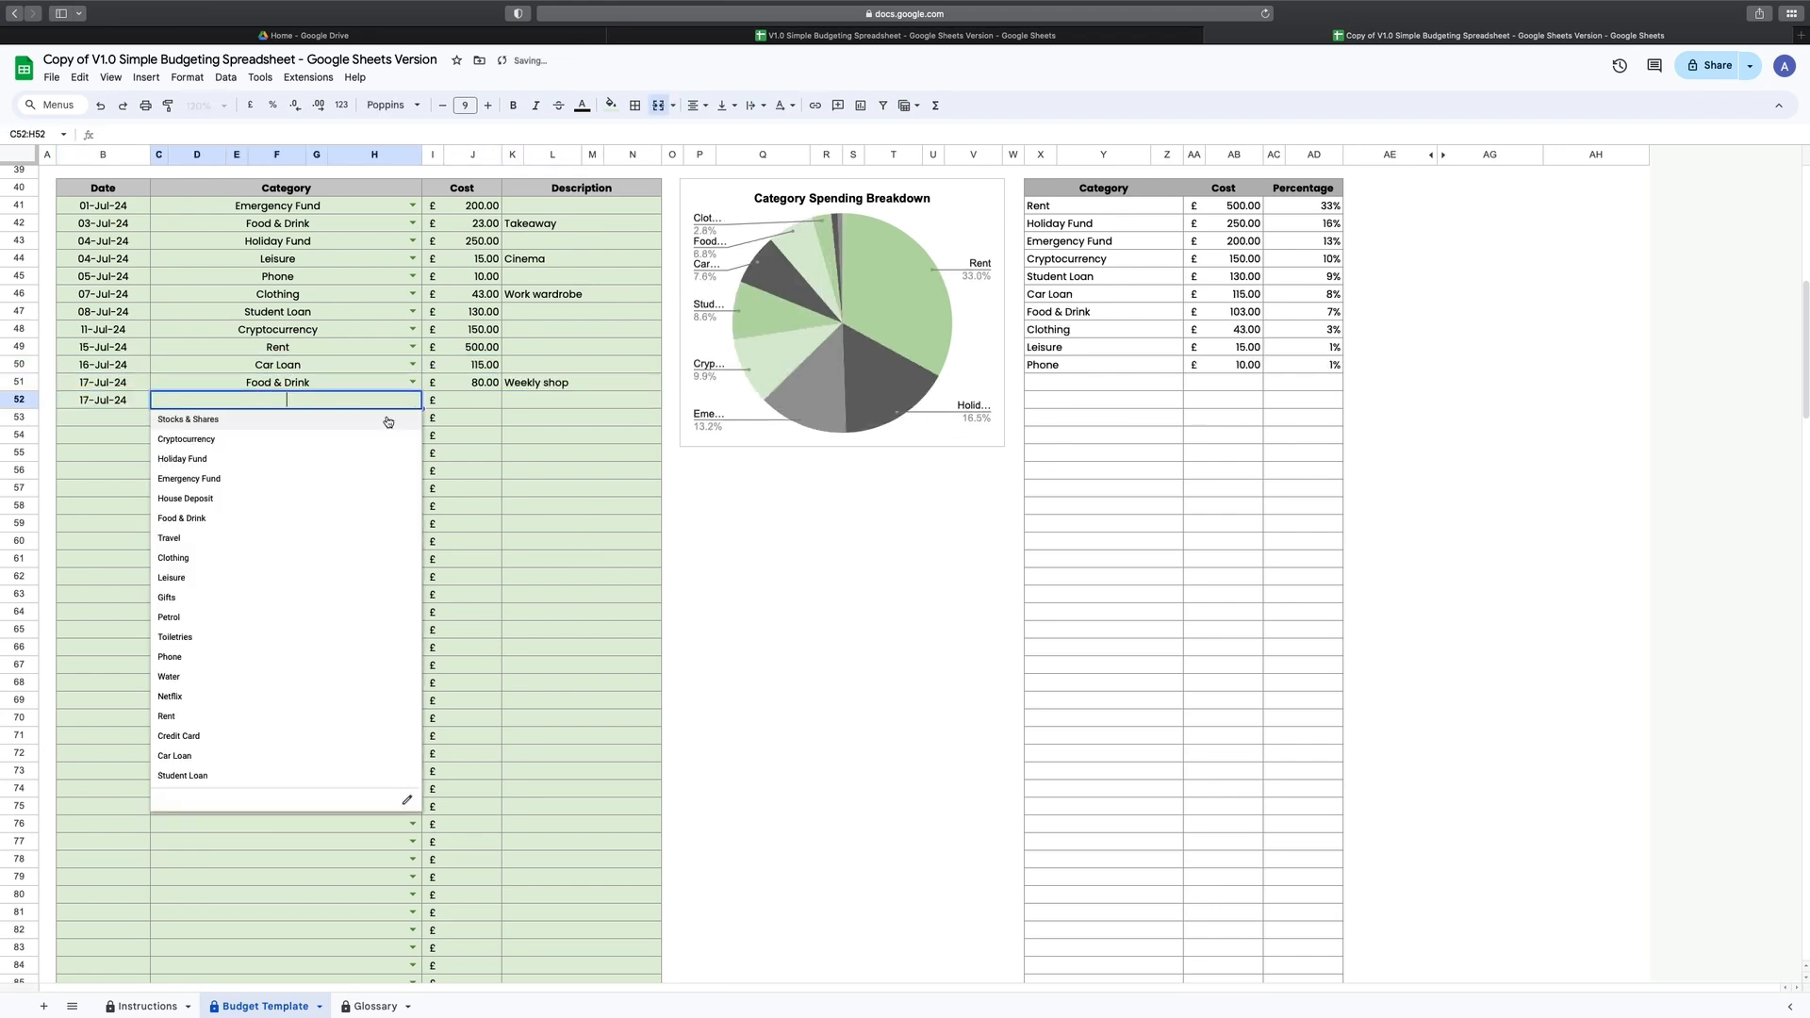
pyautogui.click(189, 675)
pyautogui.click(467, 402)
pyautogui.write('50')
pyautogui.press('Return')
# Step: Record a Food & Drink transaction of 24 dated 19-Jul-24 with the description Work dinner
pyautogui.click(104, 418)
pyautogui.write('19 jul')
pyautogui.click(412, 417)
pyautogui.press('Tab')
pyautogui.press('Tab')
pyautogui.write('24')
pyautogui.press('Tab')
pyautogui.write('Work dinner')
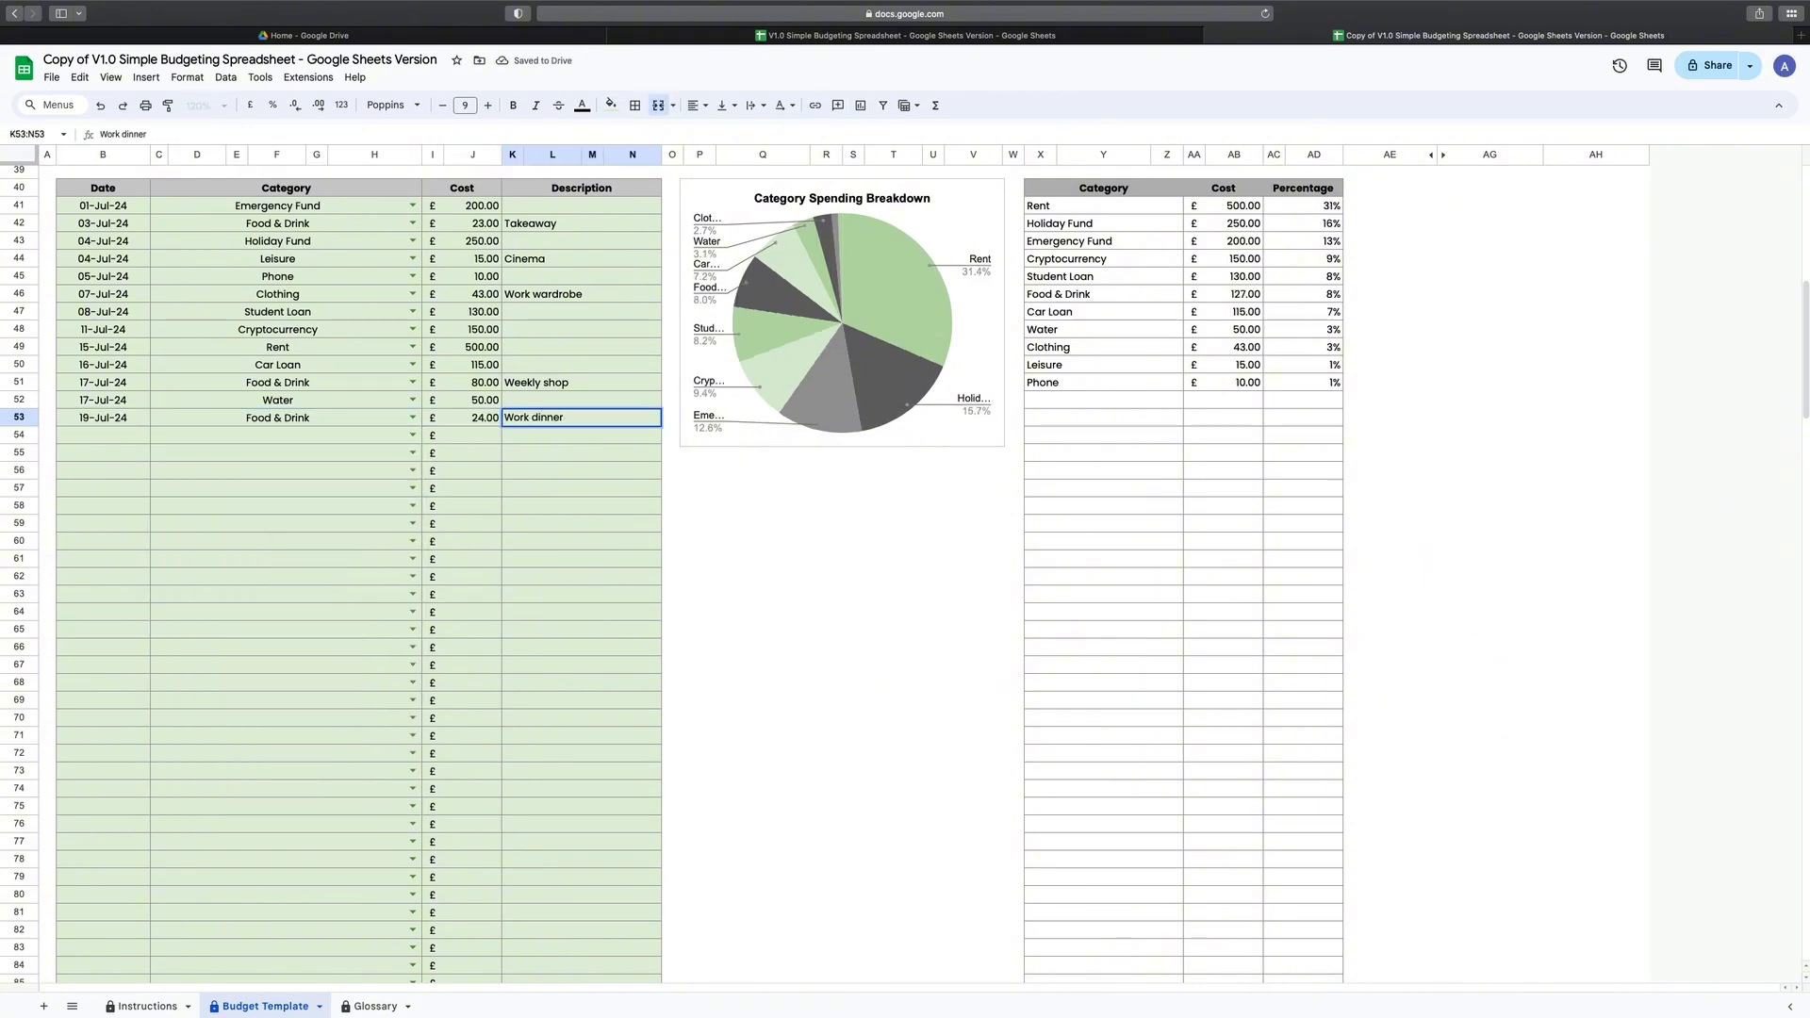
# Step: Record a Leisure transaction of 30 dated 19-Jul-24 below the Work dinner entry
pyautogui.click(99, 438)
pyautogui.write('19 jul')
pyautogui.click(412, 435)
pyautogui.click(174, 612)
pyautogui.press('Tab')
pyautogui.press('Tab')
pyautogui.write('30')
# Step: Record a Gifts transaction of 37 dated 19-Jul-24 in the next tracker row
pyautogui.click(104, 452)
pyautogui.write('19 jul')
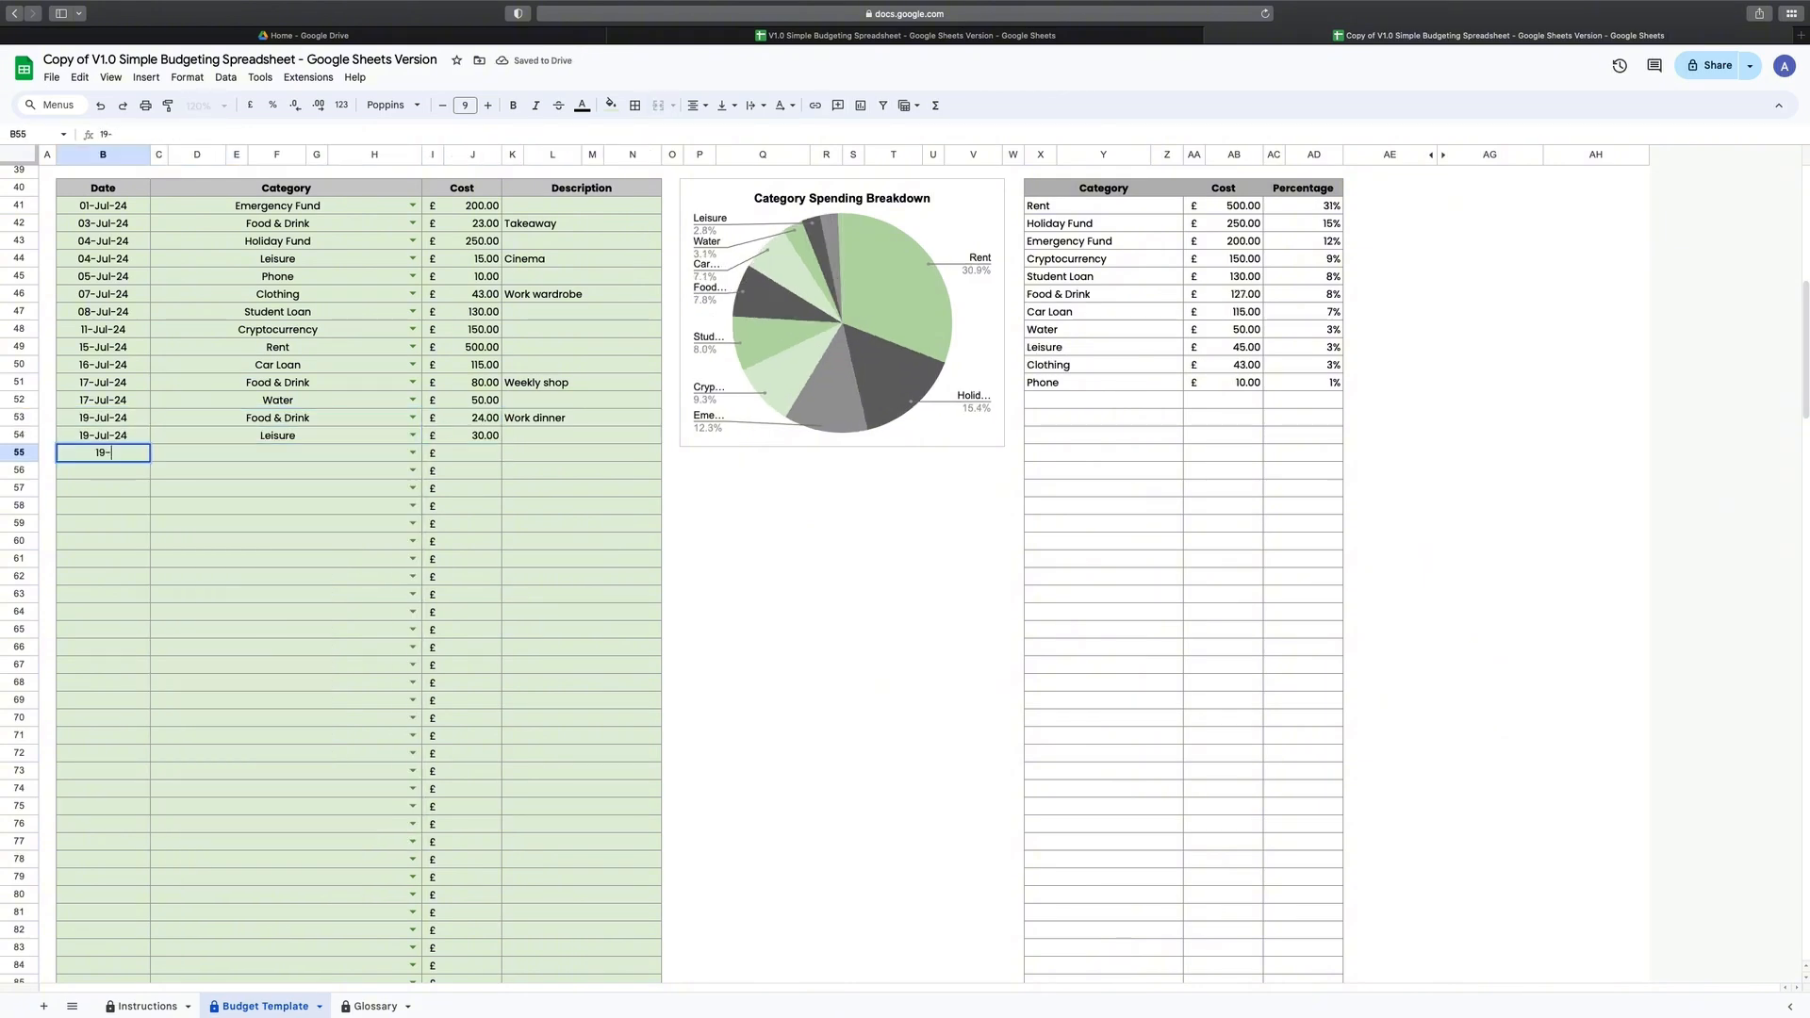
pyautogui.click(415, 453)
pyautogui.click(166, 651)
pyautogui.press('Tab')
pyautogui.press('Tab')
pyautogui.write('37')
# Step: Record a Food & Drink transaction of 120 dated 21-Jul-24 and describe the Gifts entry as Birthday gift
pyautogui.click(103, 471)
pyautogui.write('21 jul')
pyautogui.click(412, 471)
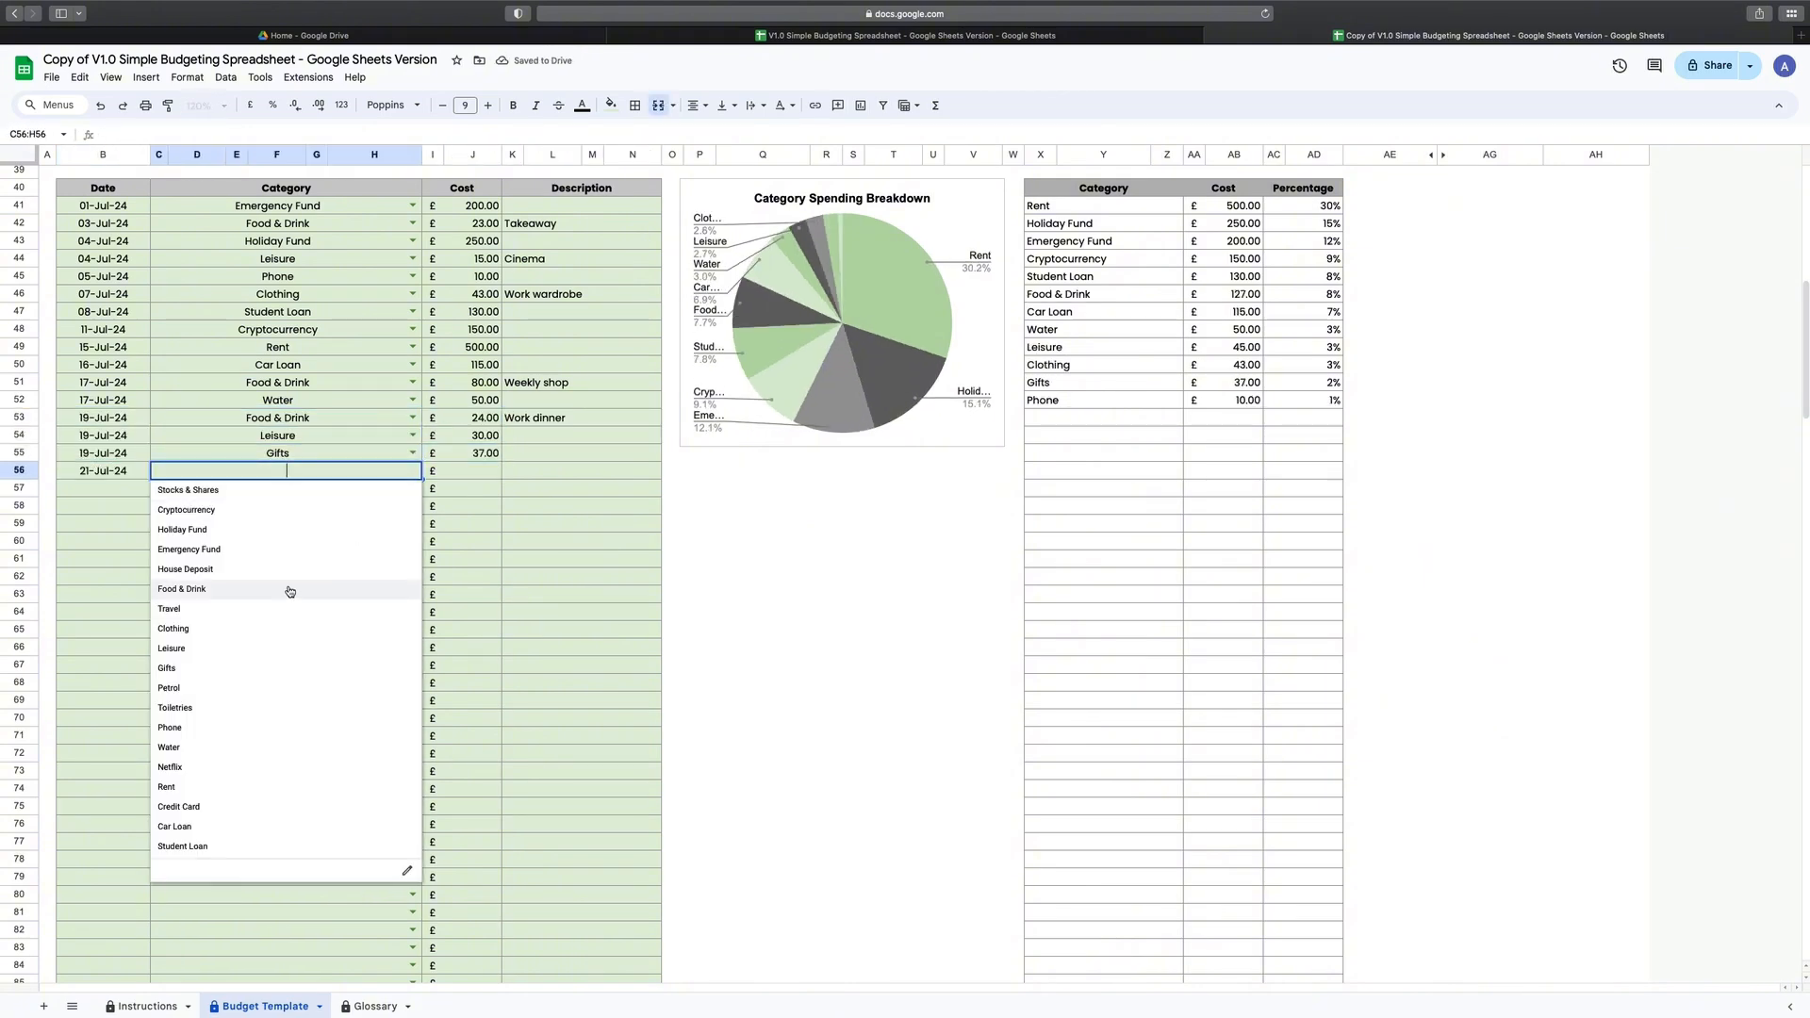
pyautogui.click(182, 588)
pyautogui.write('120')
pyautogui.click(536, 453)
pyautogui.write('Birthday gift')
# Step: Record a Toiletries transaction of 6 dated 22-Jul-24 in the next tracker row
pyautogui.click(104, 488)
pyautogui.write('22 jul')
pyautogui.click(412, 488)
pyautogui.click(179, 867)
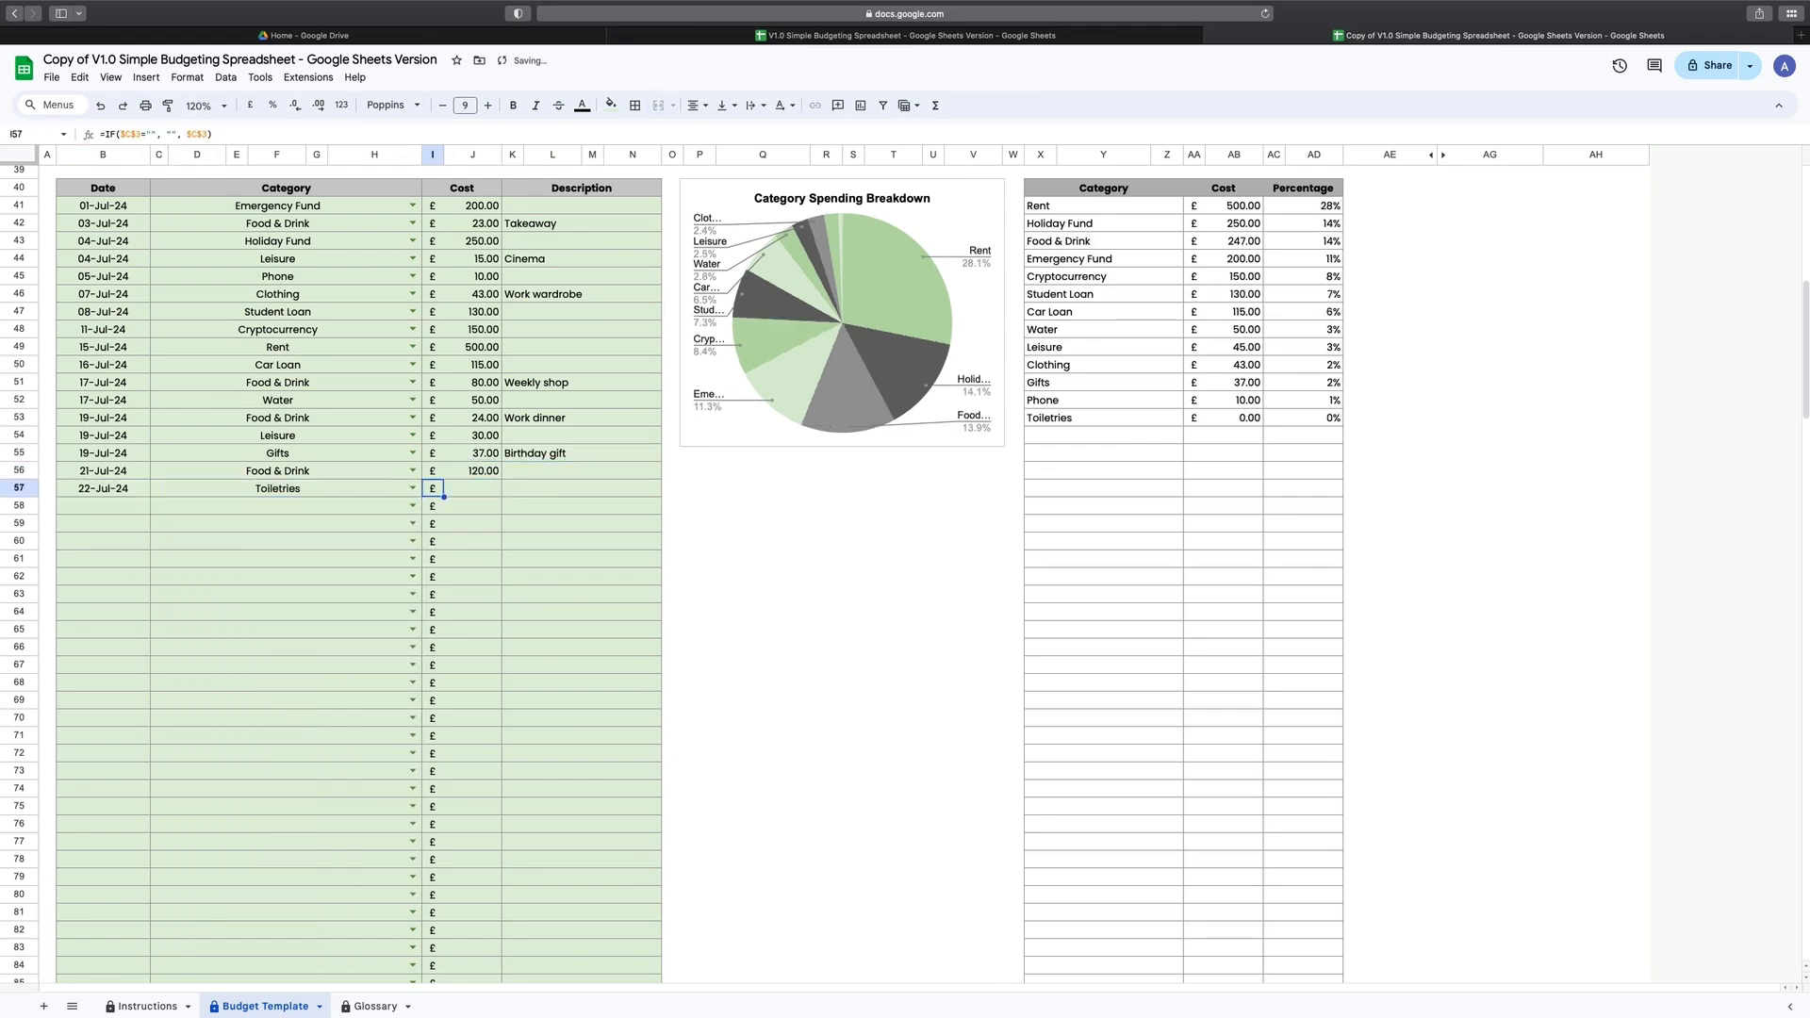
pyautogui.press('Tab')
pyautogui.press('Tab')
pyautogui.write('6')
# Step: Set the starting balance to 250 and change the Left to Spend summary card to Left to Budget
pyautogui.scroll(15, 660, 565)
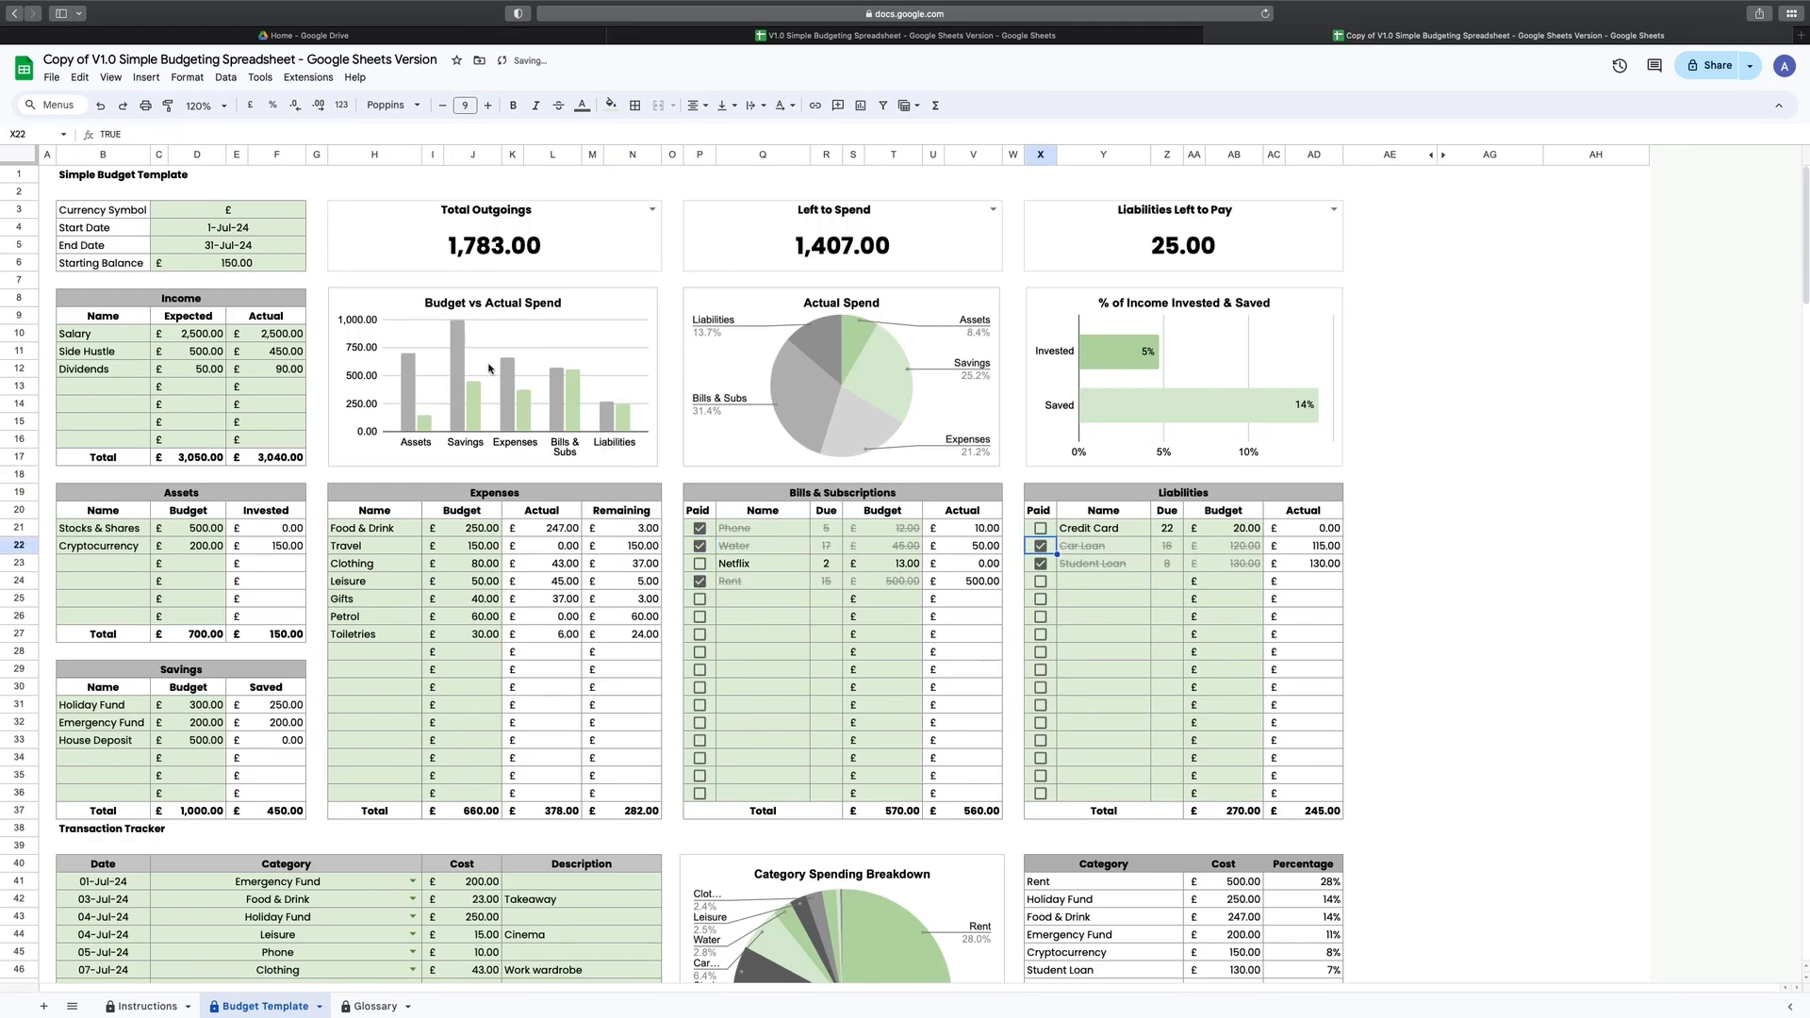
pyautogui.click(197, 280)
pyautogui.click(993, 209)
pyautogui.click(717, 251)
# Step: Set the Clothing budget in the Expenses table to 180
pyautogui.click(462, 562)
pyautogui.write('130')
pyautogui.press('Return')
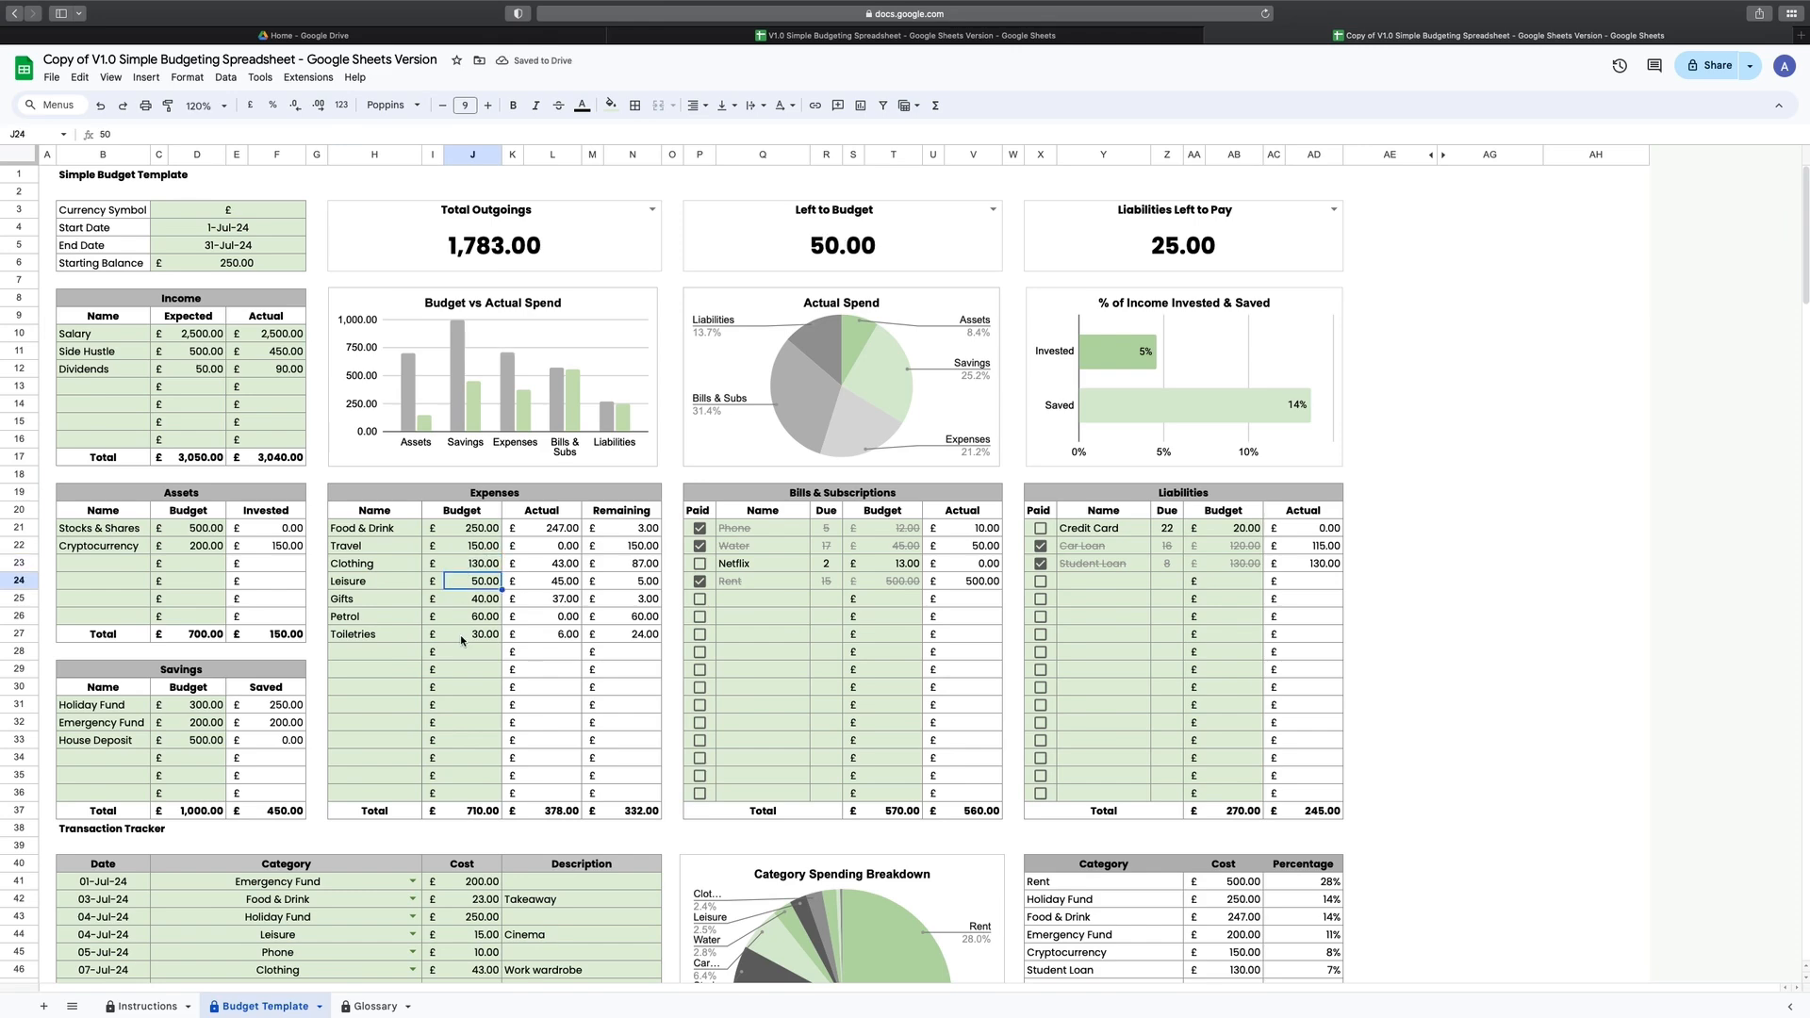
pyautogui.click(462, 568)
pyautogui.write('180')
pyautogui.press('Return')
# Step: Look at the Glossary sheet and duplicate the Budget Template sheet
pyautogui.click(365, 1006)
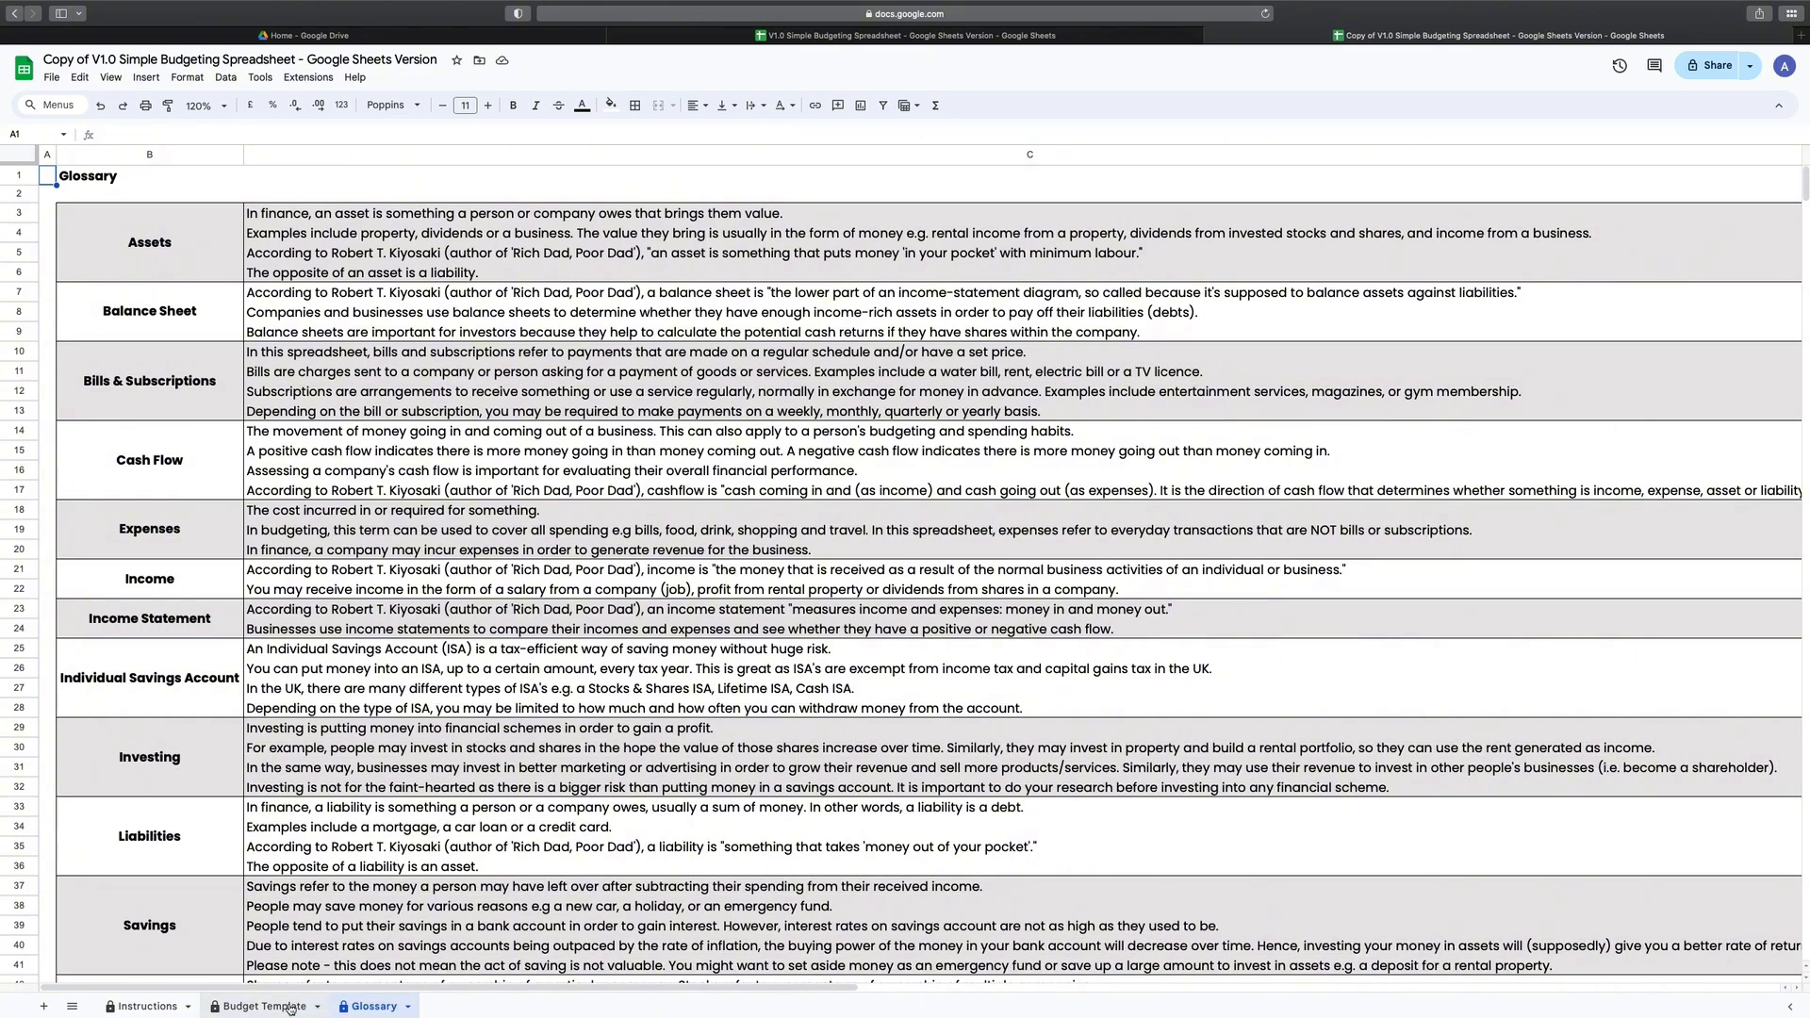
pyautogui.click(256, 1007)
pyautogui.rightClick(256, 1007)
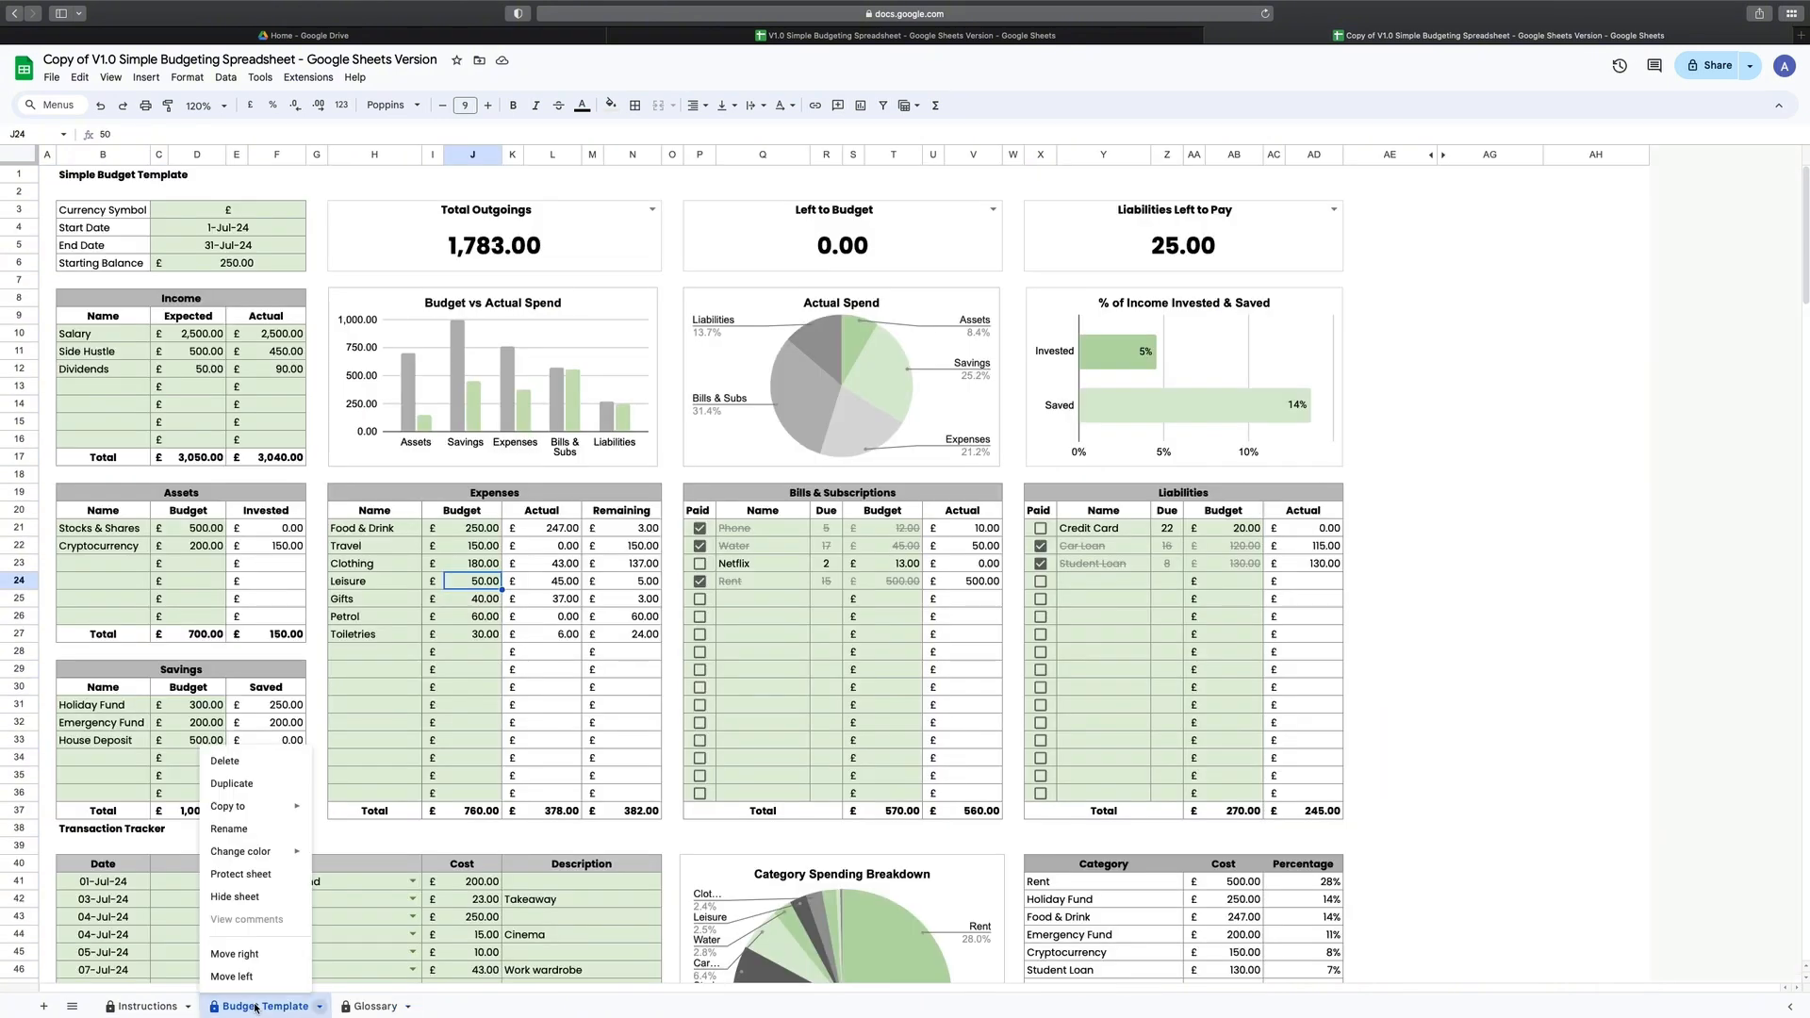
pyautogui.click(247, 787)
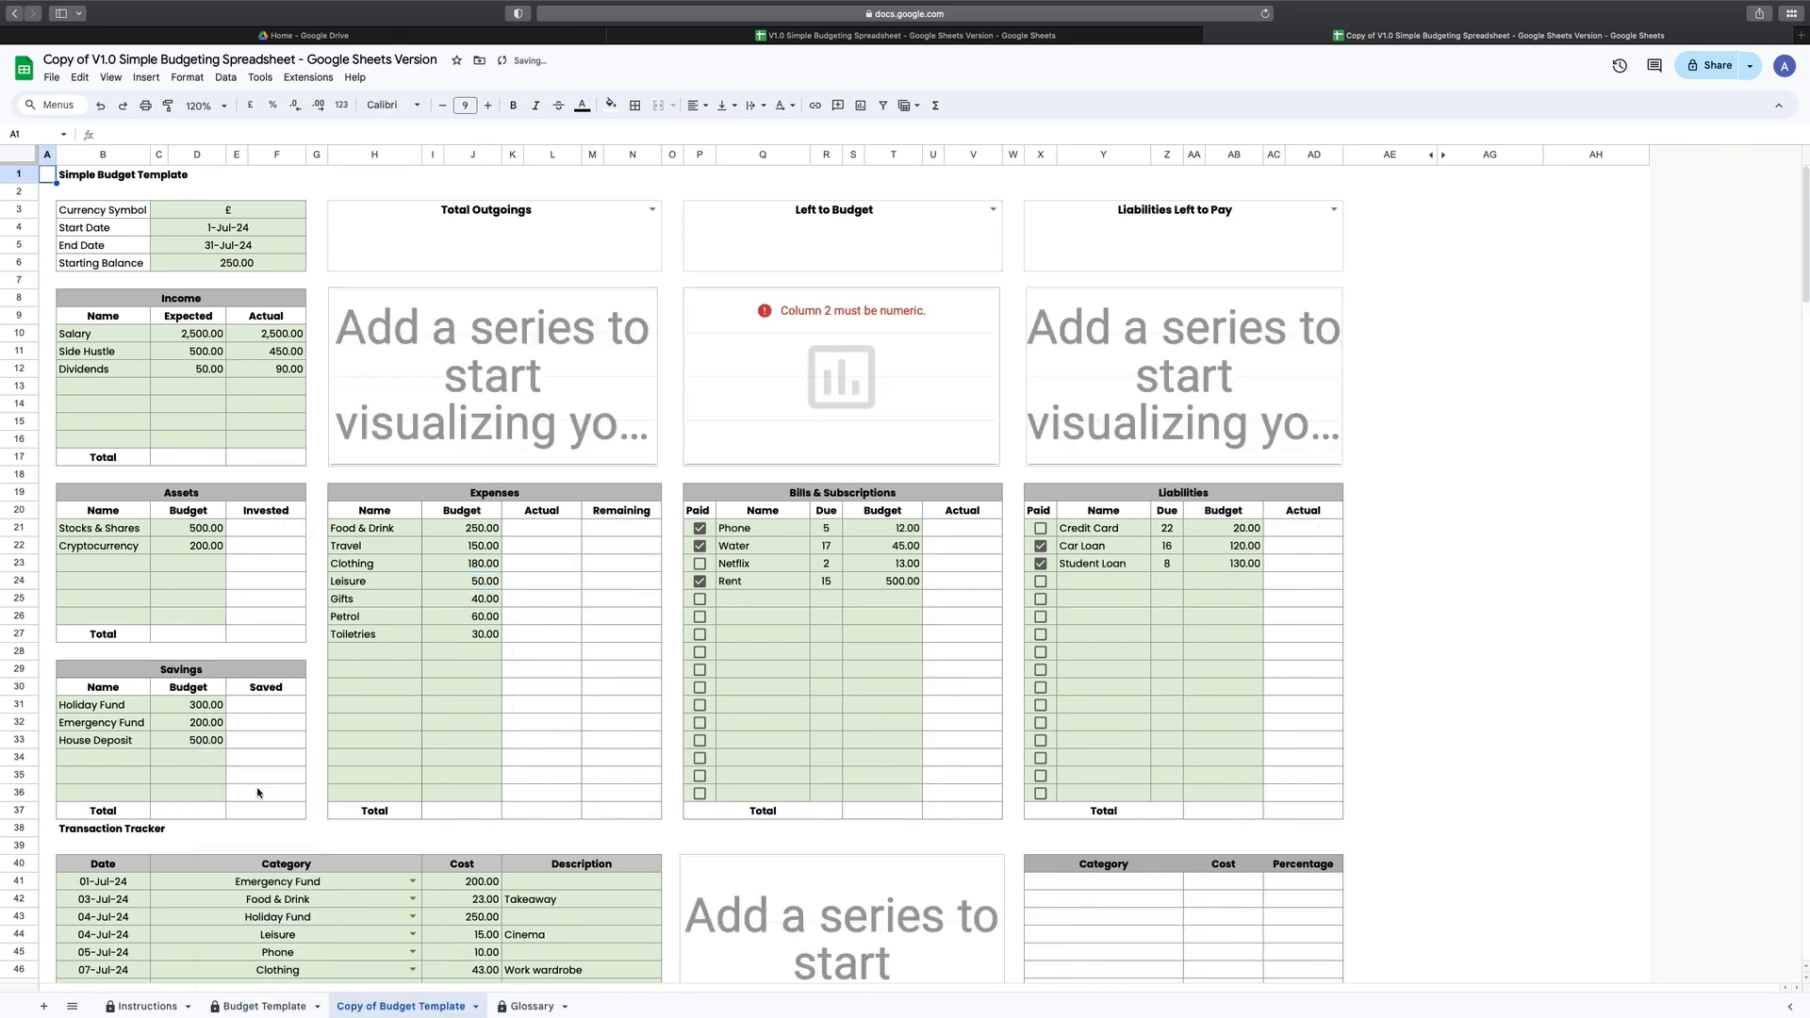
# Step: Set the duplicated sheet's start date to 1-Aug-24 and its end date to 31-Aug-24
pyautogui.click(268, 231)
pyautogui.write('1-Aug-24')
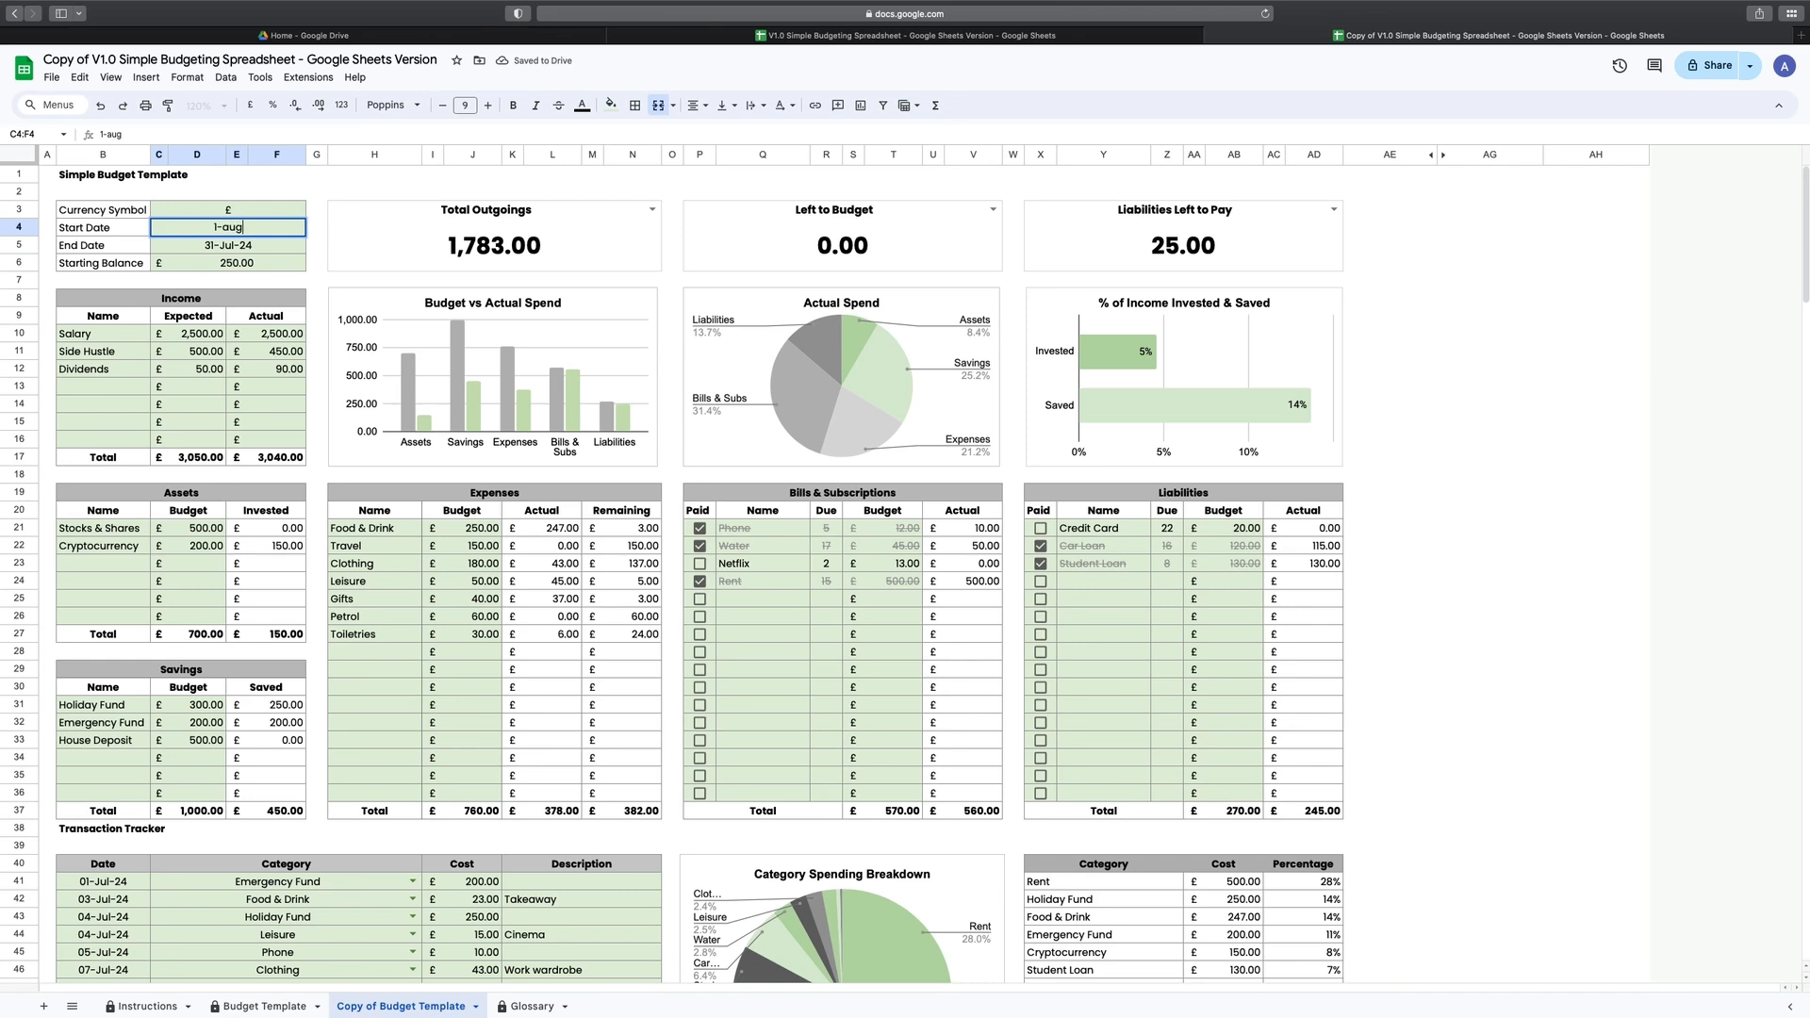
pyautogui.press('Return')
pyautogui.write('31-Aug-24')
pyautogui.press('Return')
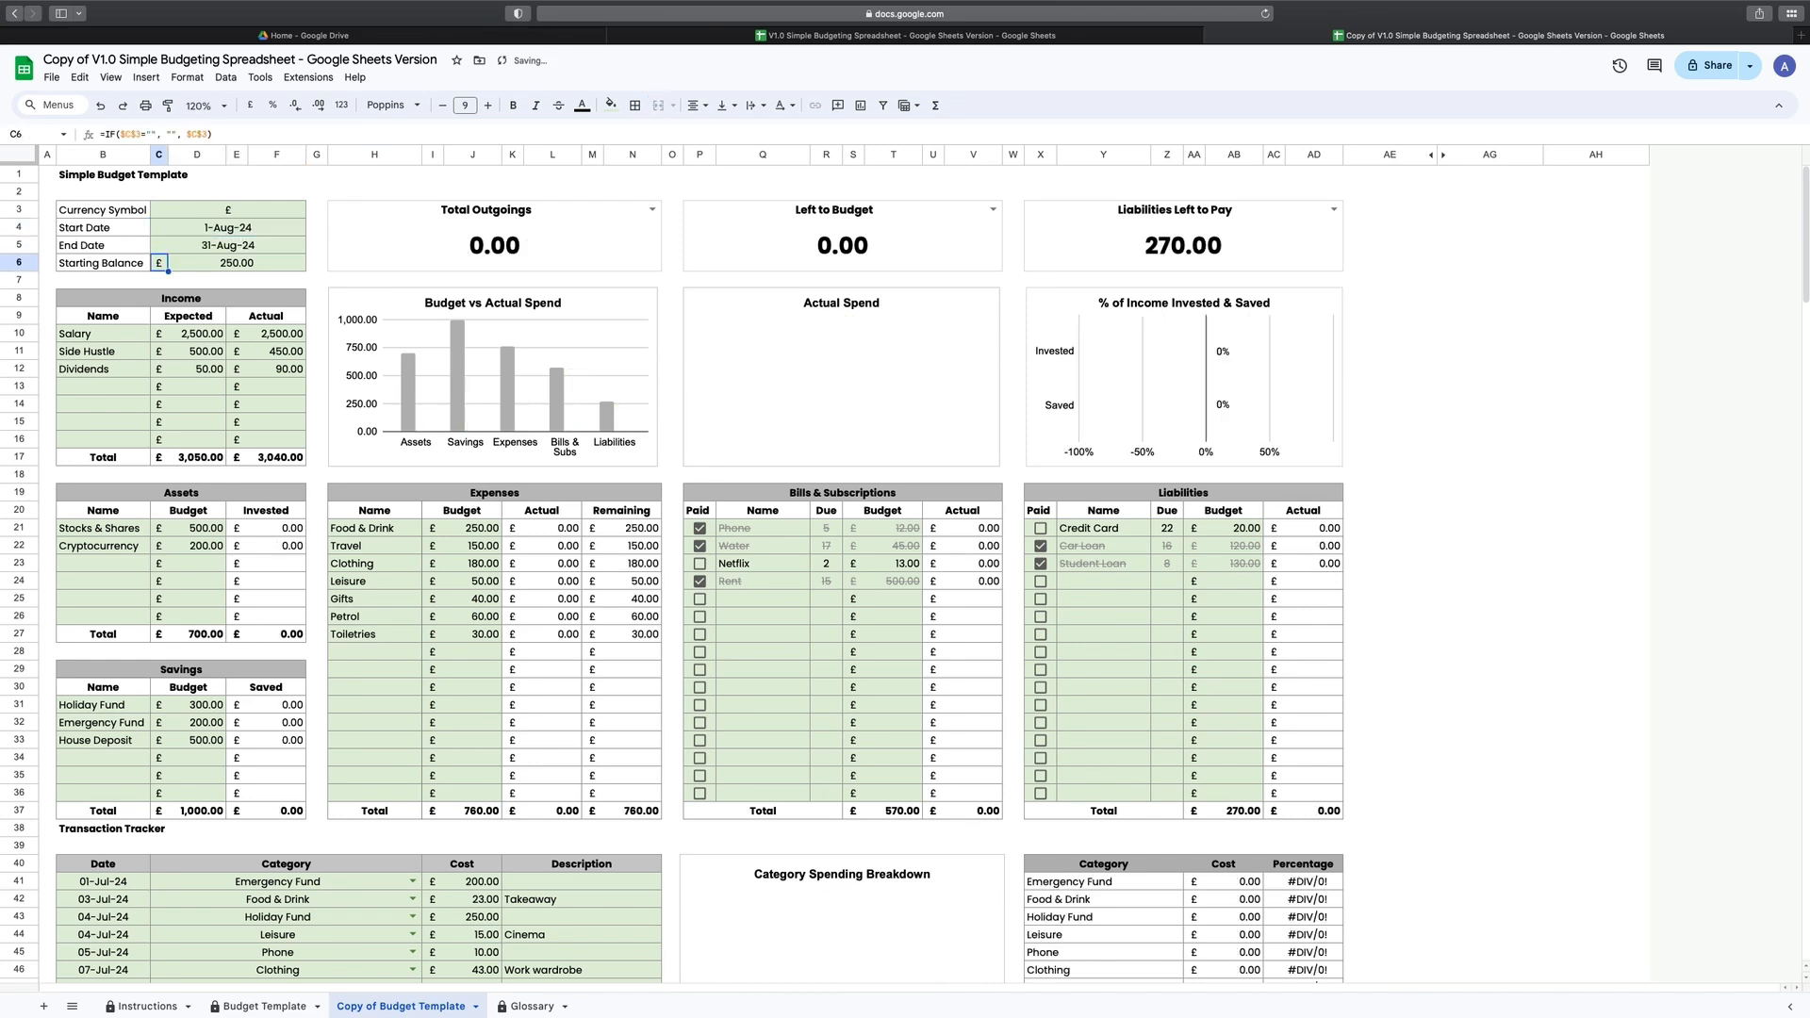
# Step: Clear the July dates, categories, costs and descriptions from the duplicated sheet's Transaction Tracker
pyautogui.click(213, 334)
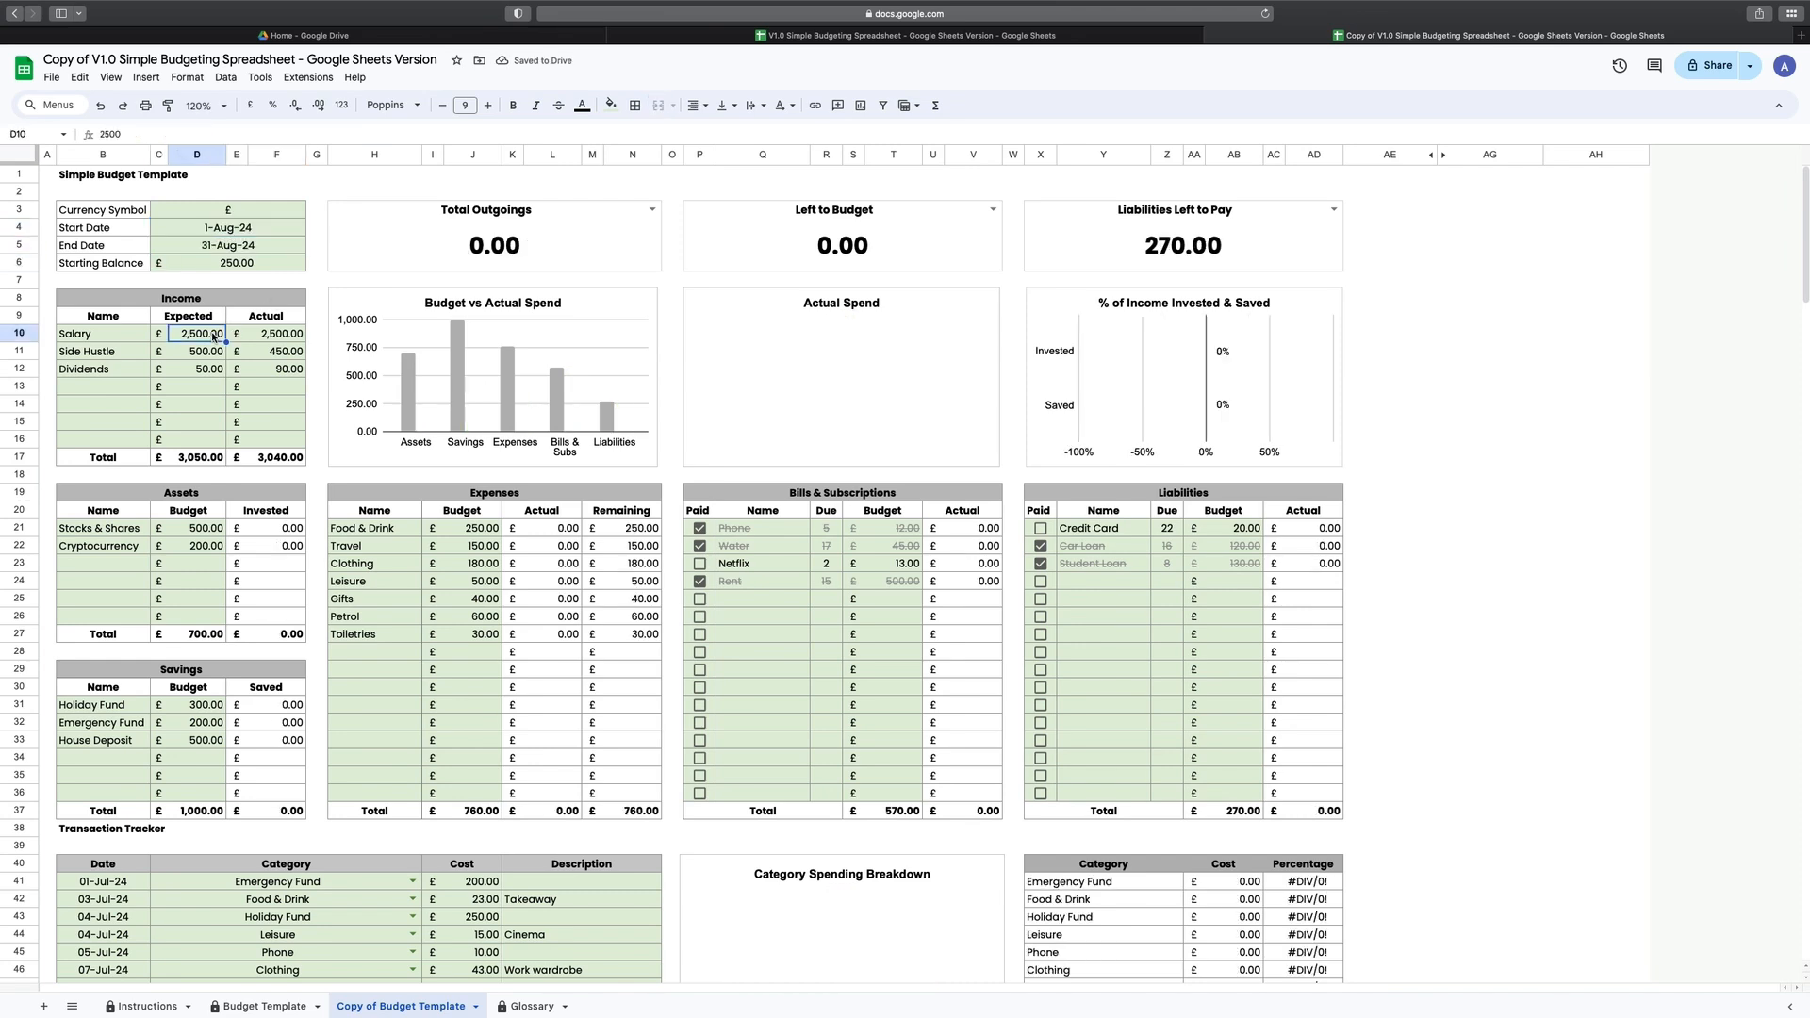
pyautogui.scroll(-5, 311, 348)
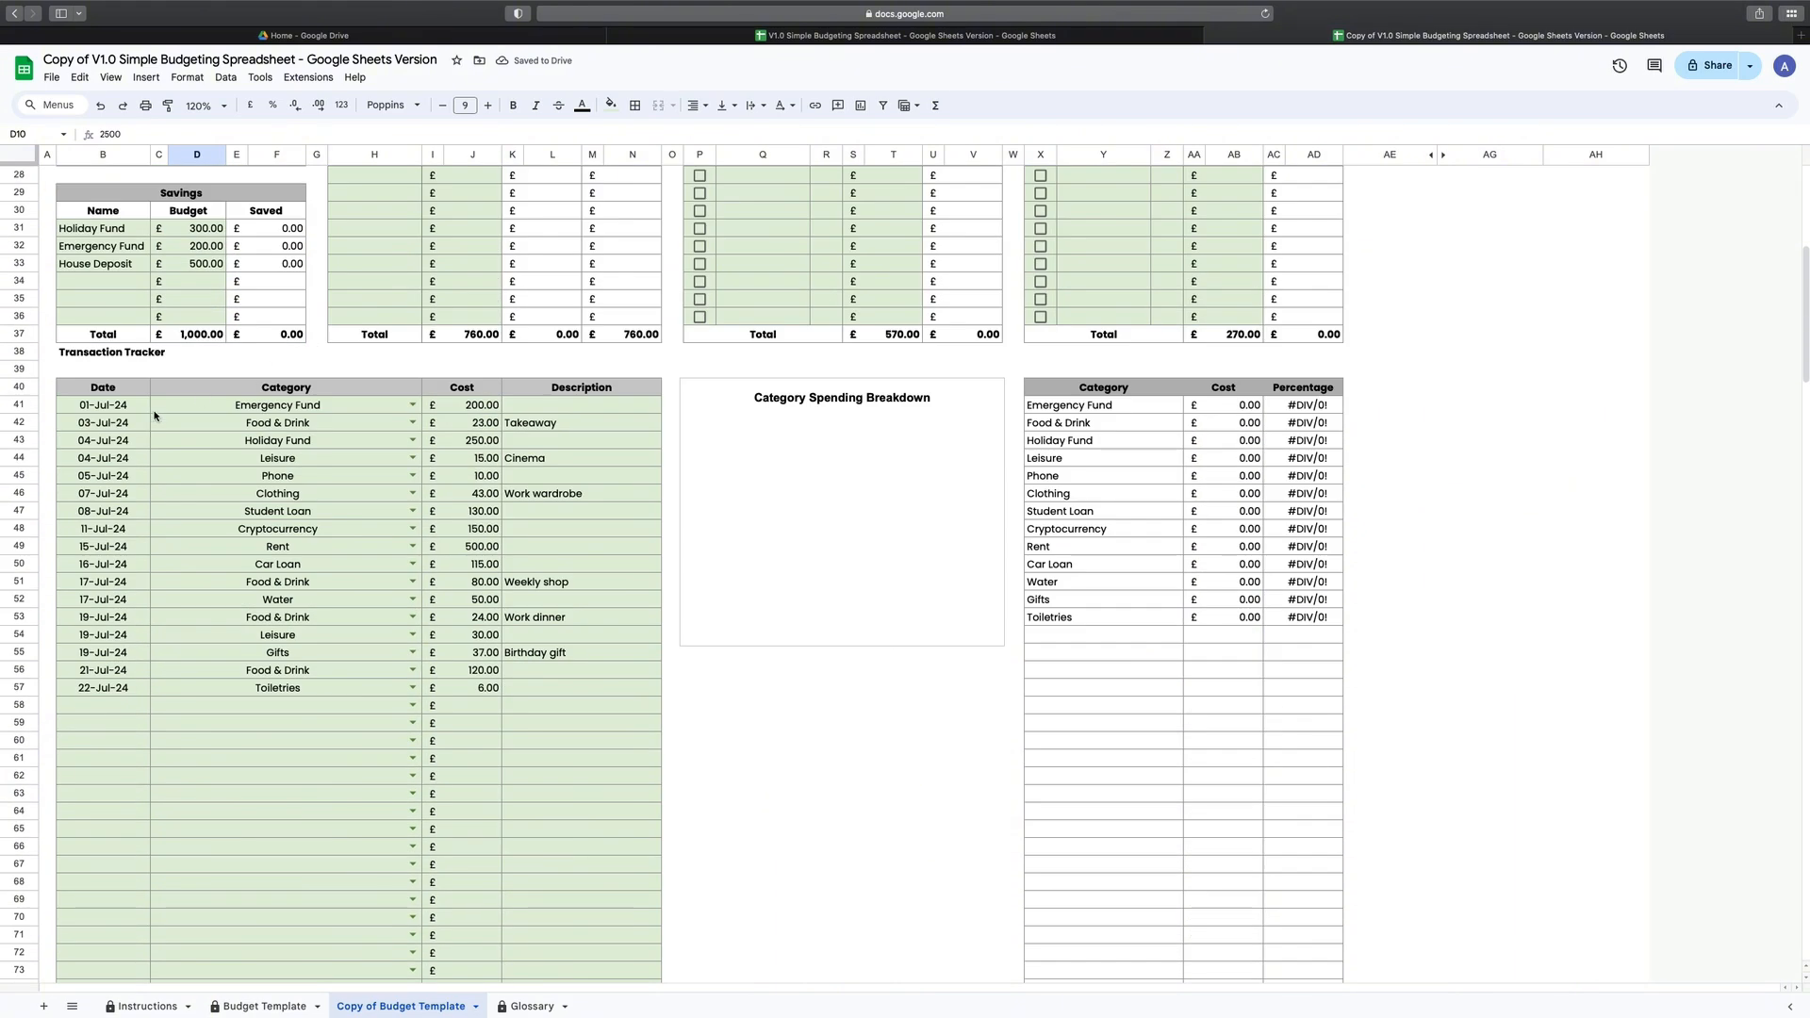
pyautogui.moveTo(104, 406); pyautogui.dragTo(349, 749)
pyautogui.press('Delete')
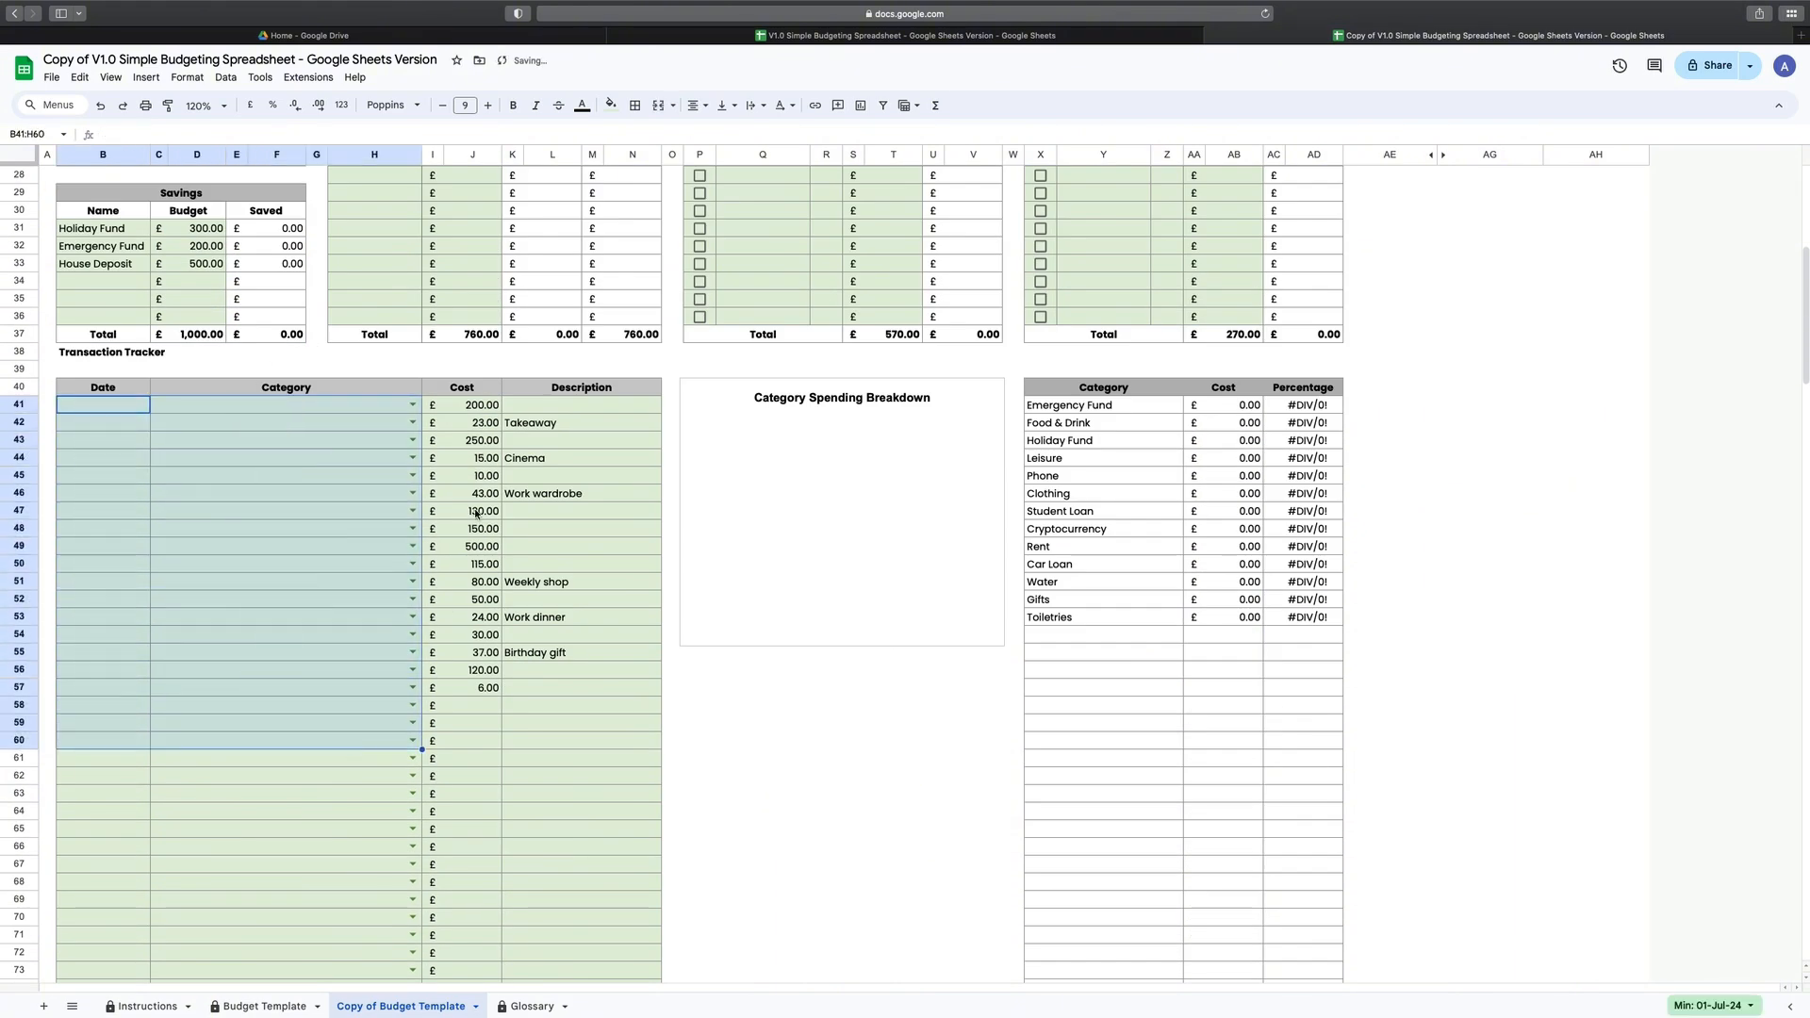
pyautogui.moveTo(471, 406); pyautogui.dragTo(553, 688)
pyautogui.press('Delete')
# Step: Unmark the Phone, Water and Rent bills and the Car Loan and Student Loan liabilities as paid
pyautogui.scroll(10, 546, 658)
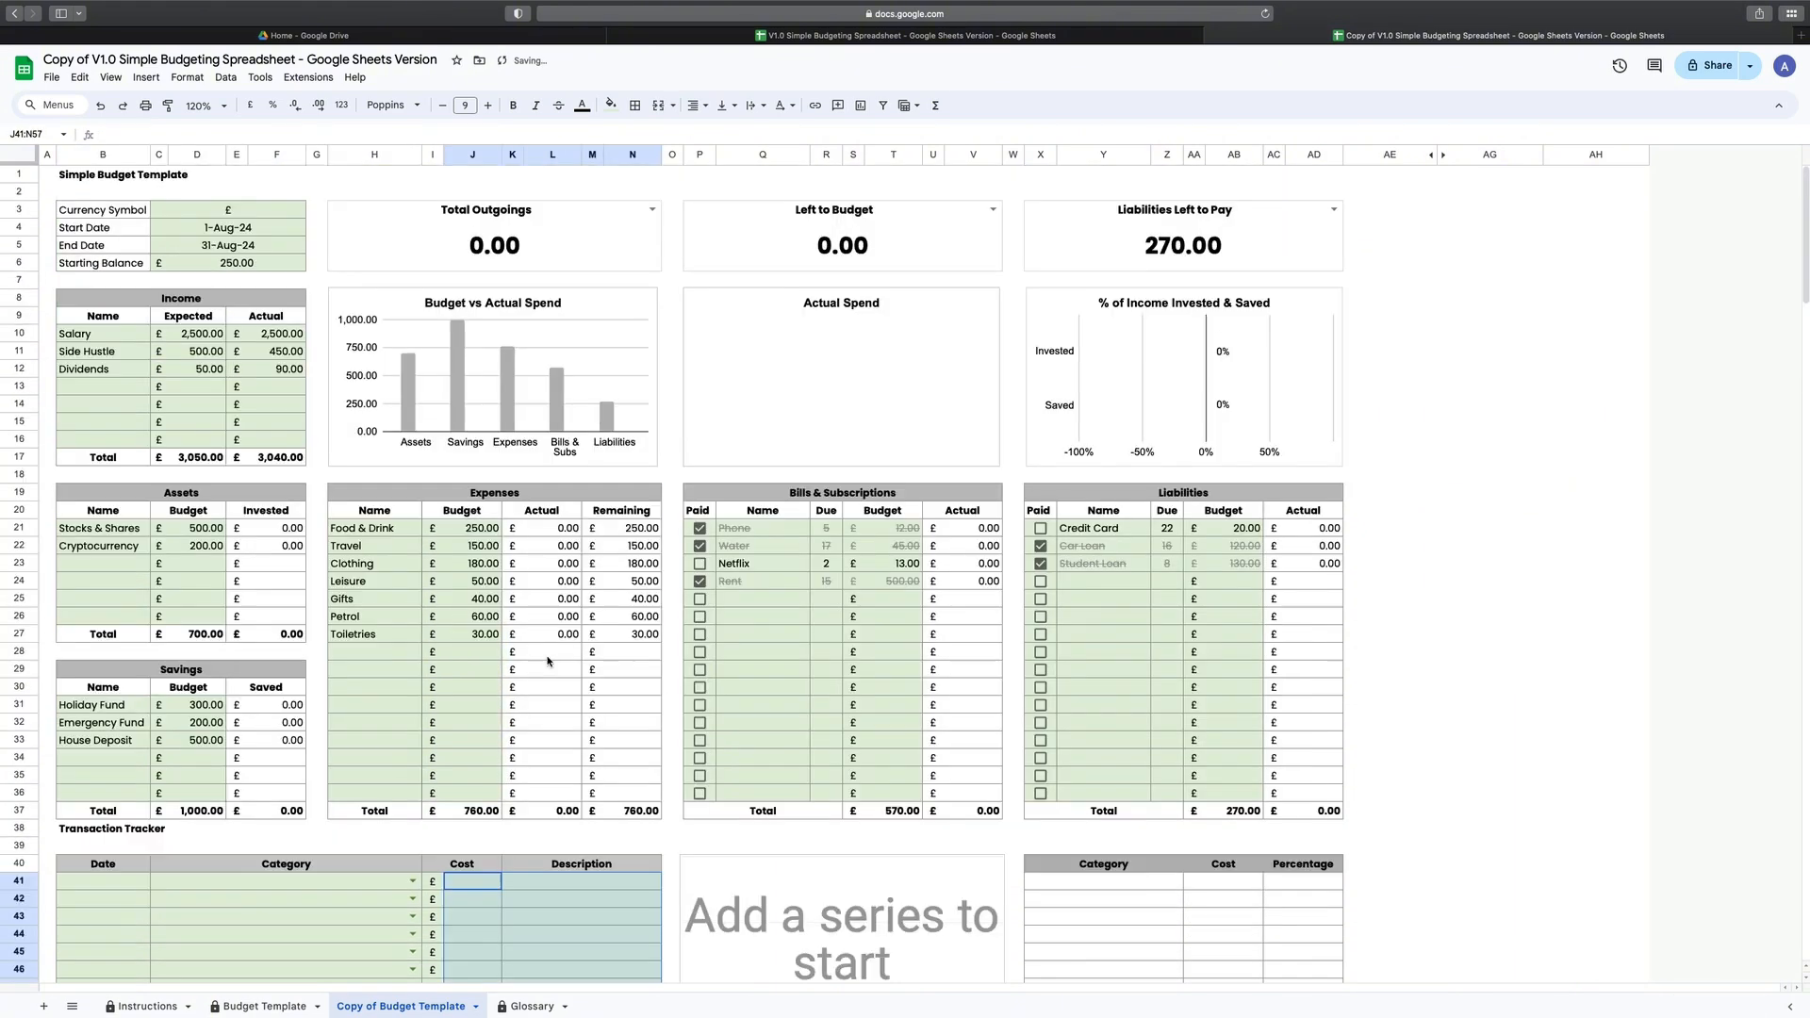
pyautogui.click(700, 546)
pyautogui.click(699, 528)
pyautogui.click(699, 581)
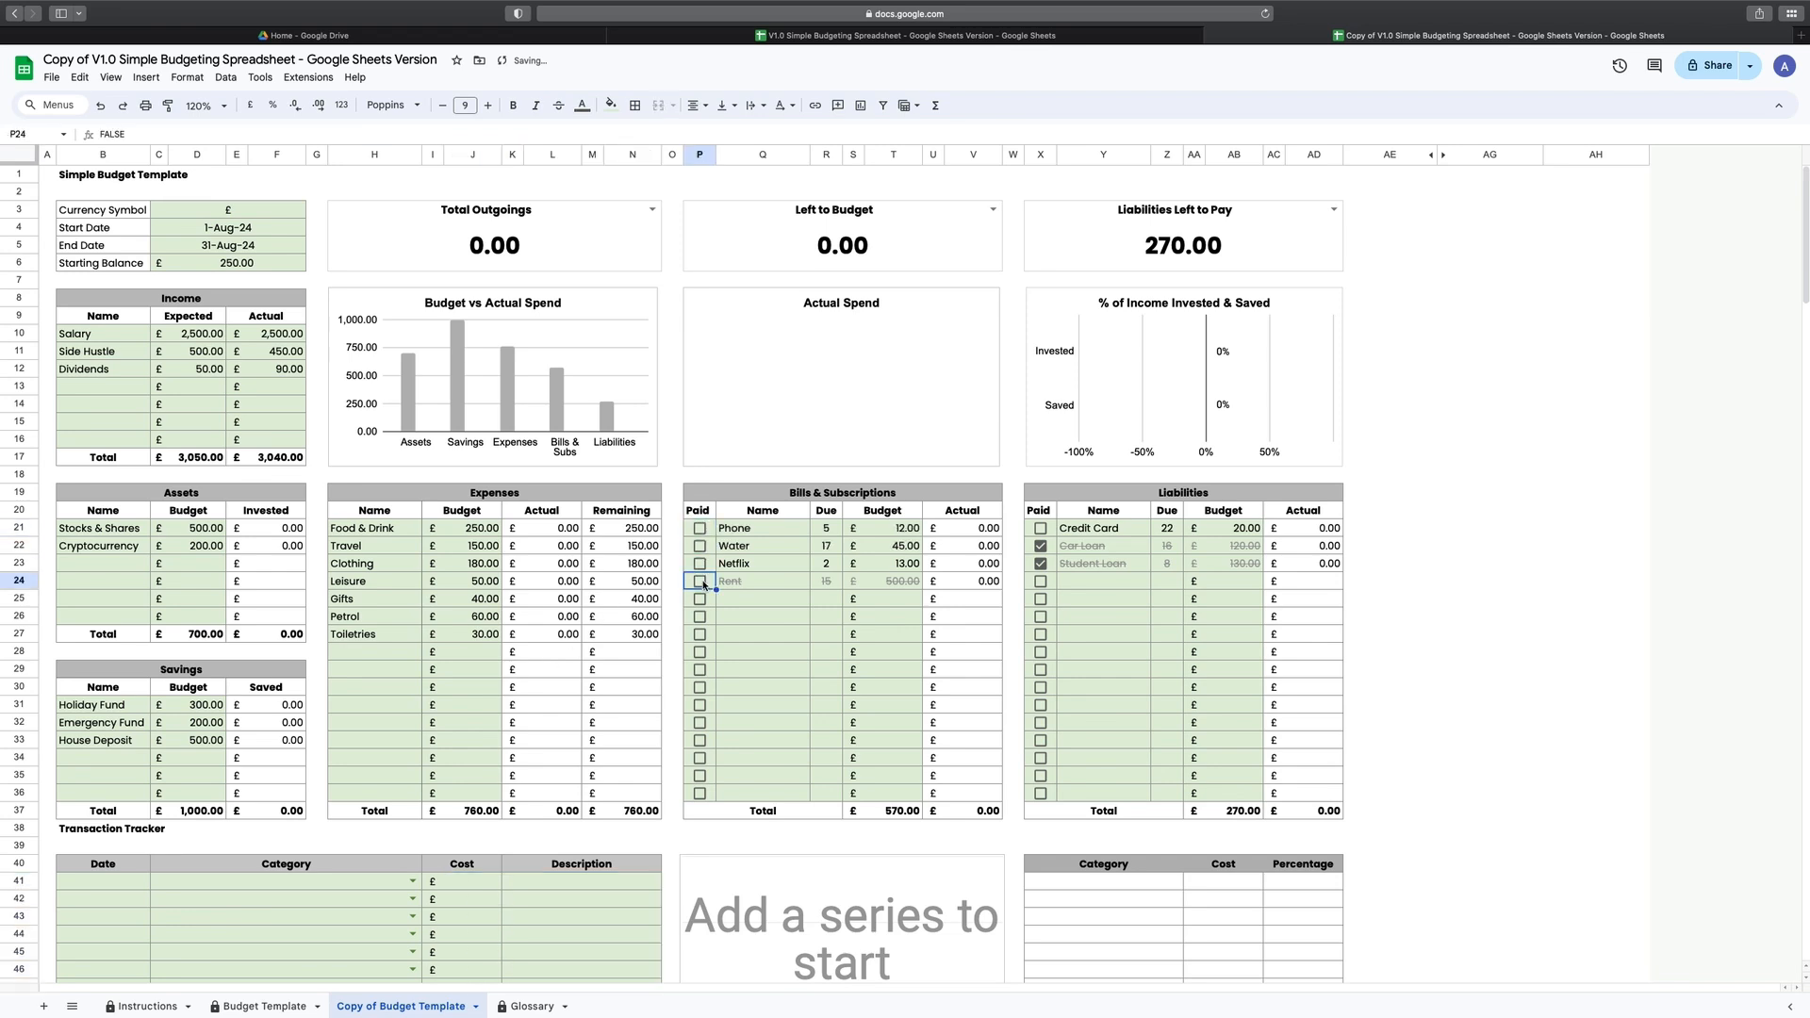
pyautogui.click(1040, 562)
pyautogui.click(1041, 547)
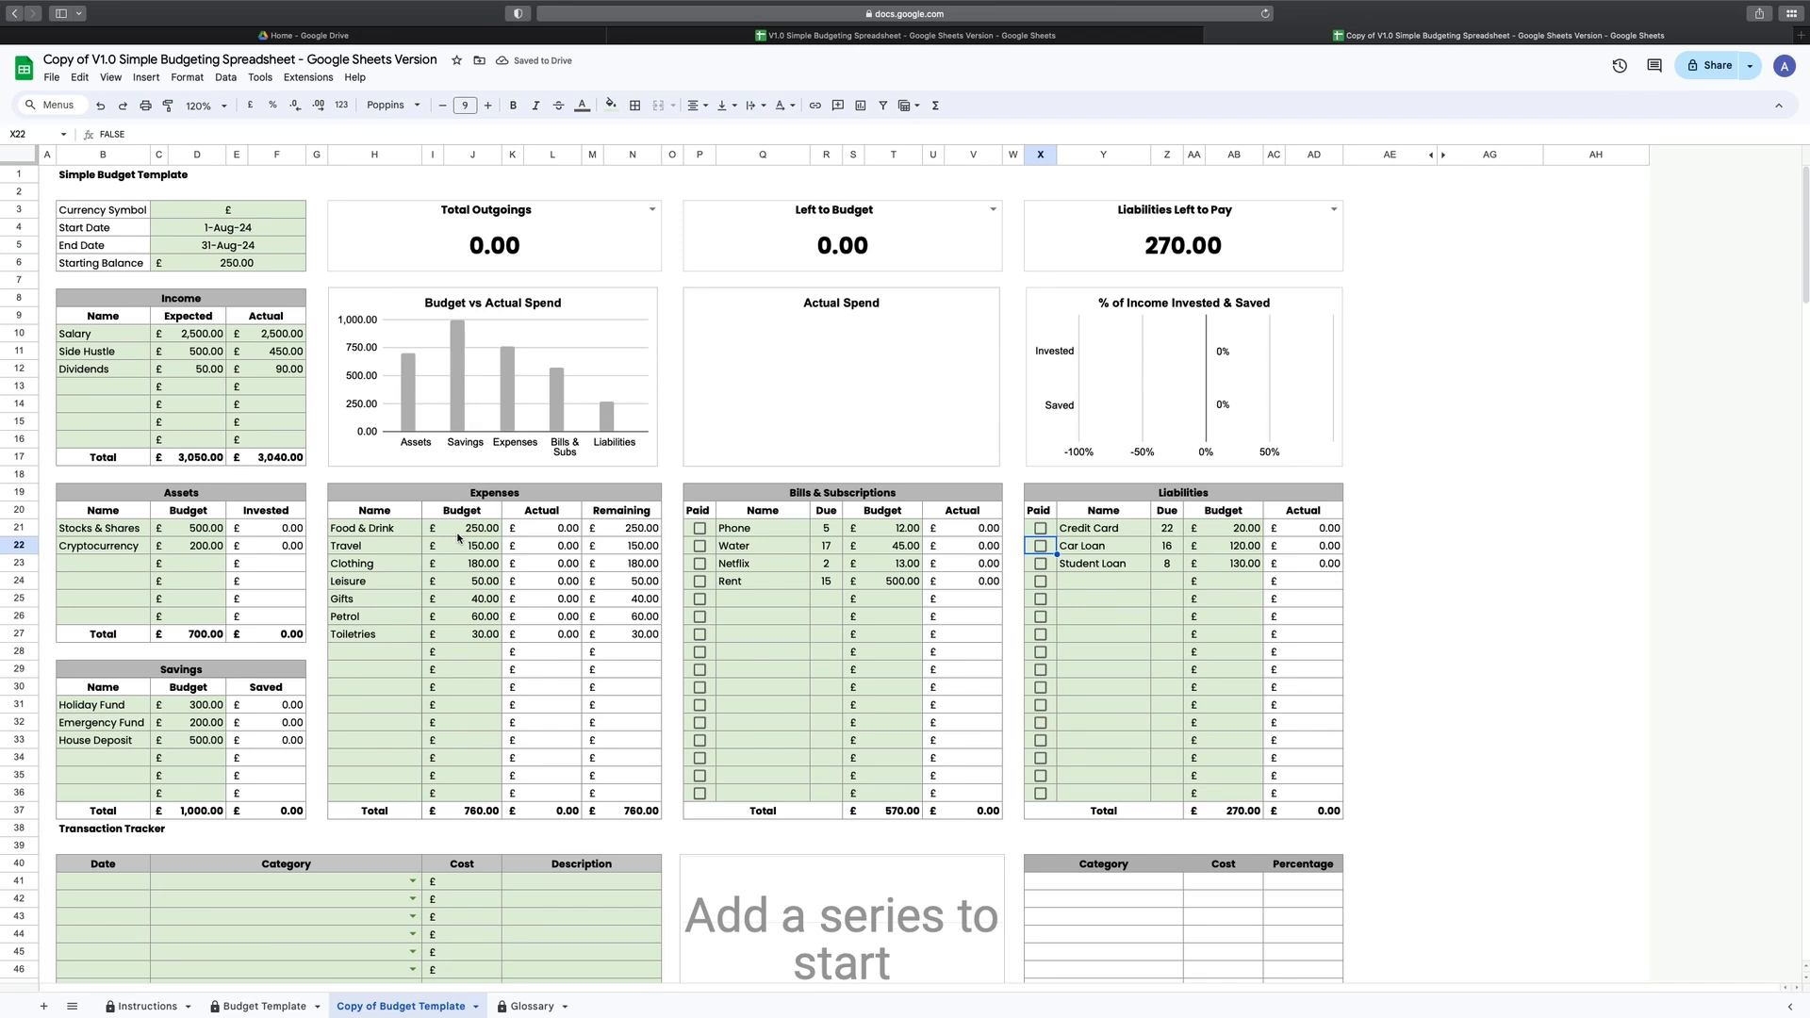
# Step: Switch back to the original Budget Template sheet
pyautogui.click(259, 1007)
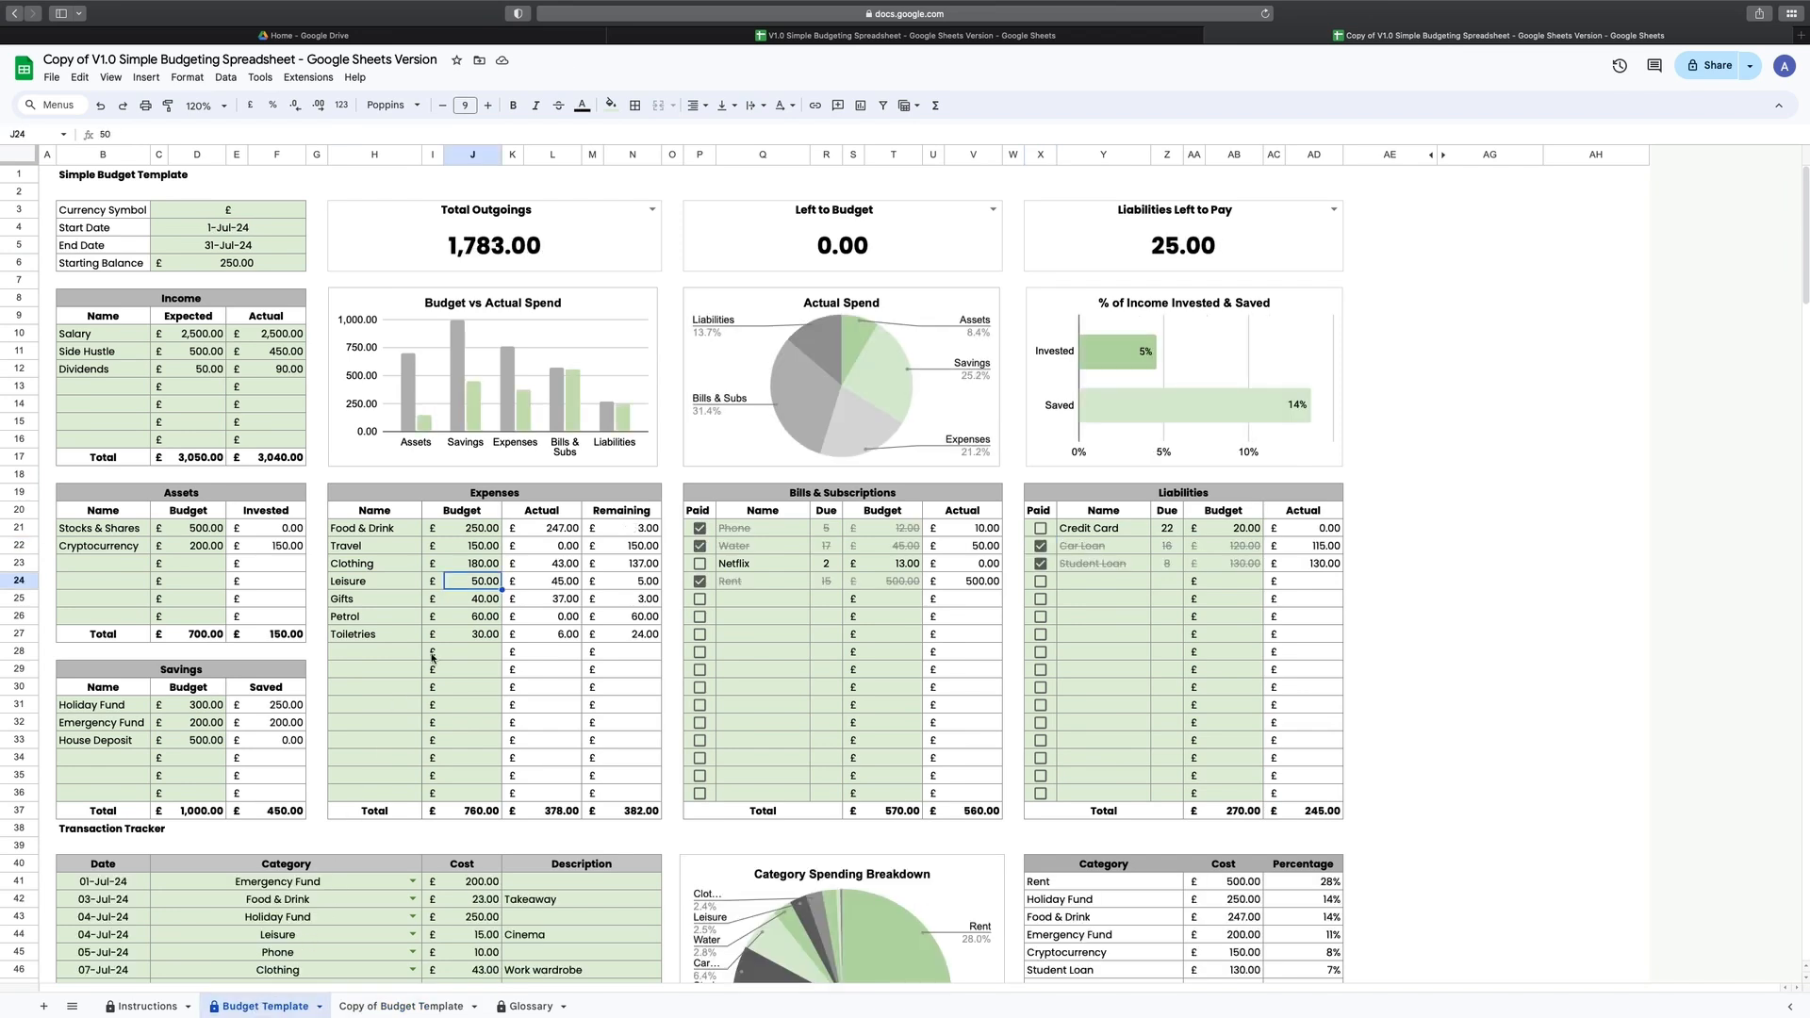